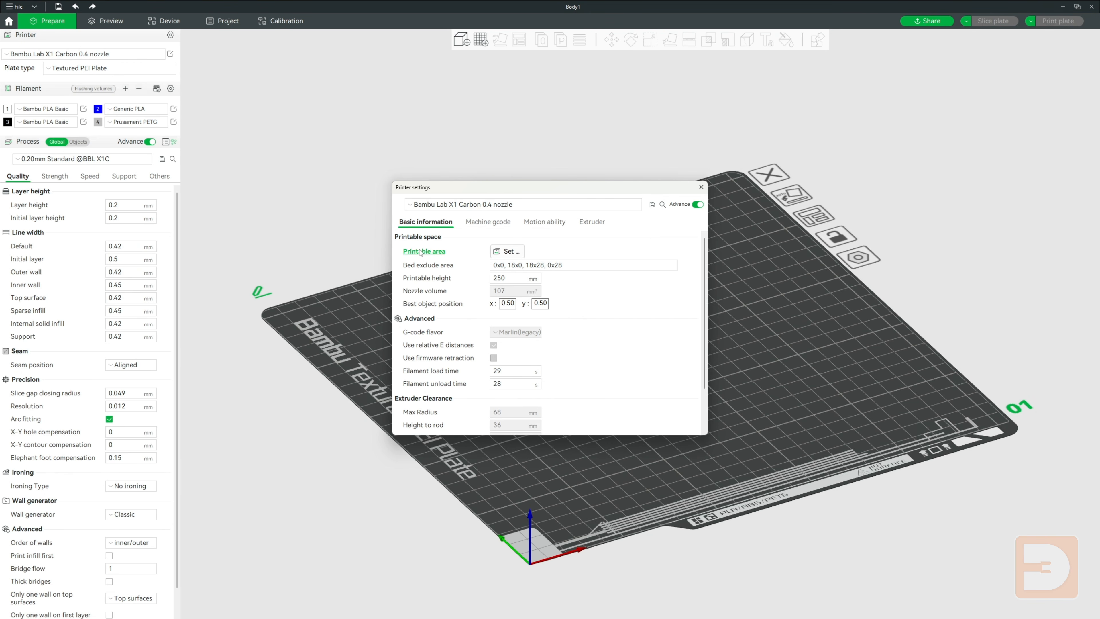
# Inspect the bed shape of the printable area and the excluded area at the plate's origin corner
pyautogui.click(504, 251)
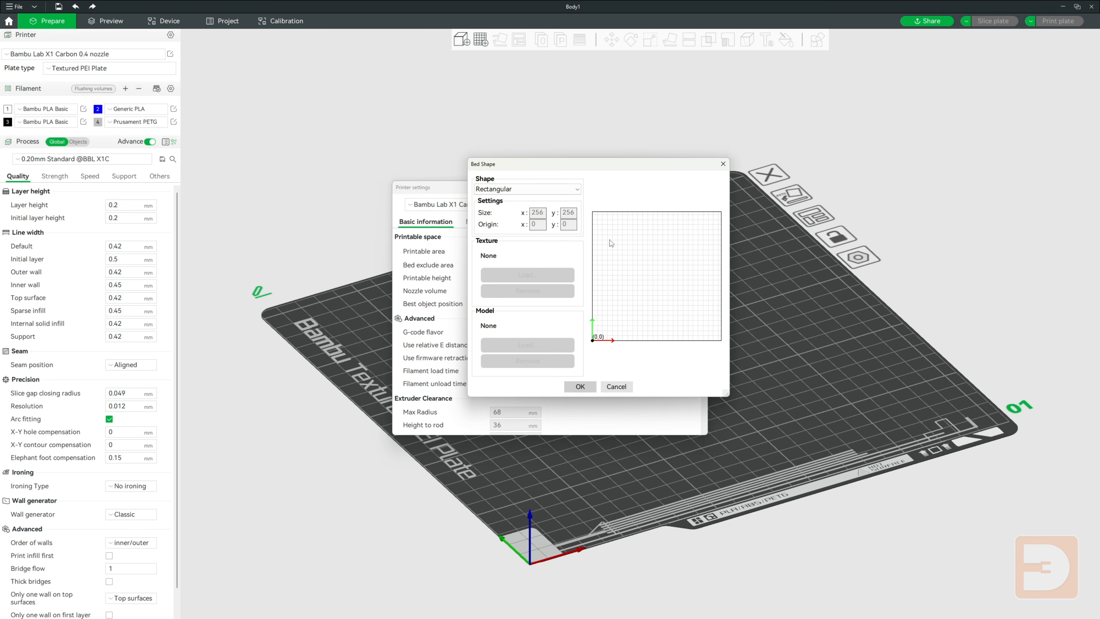
pyautogui.click(580, 387)
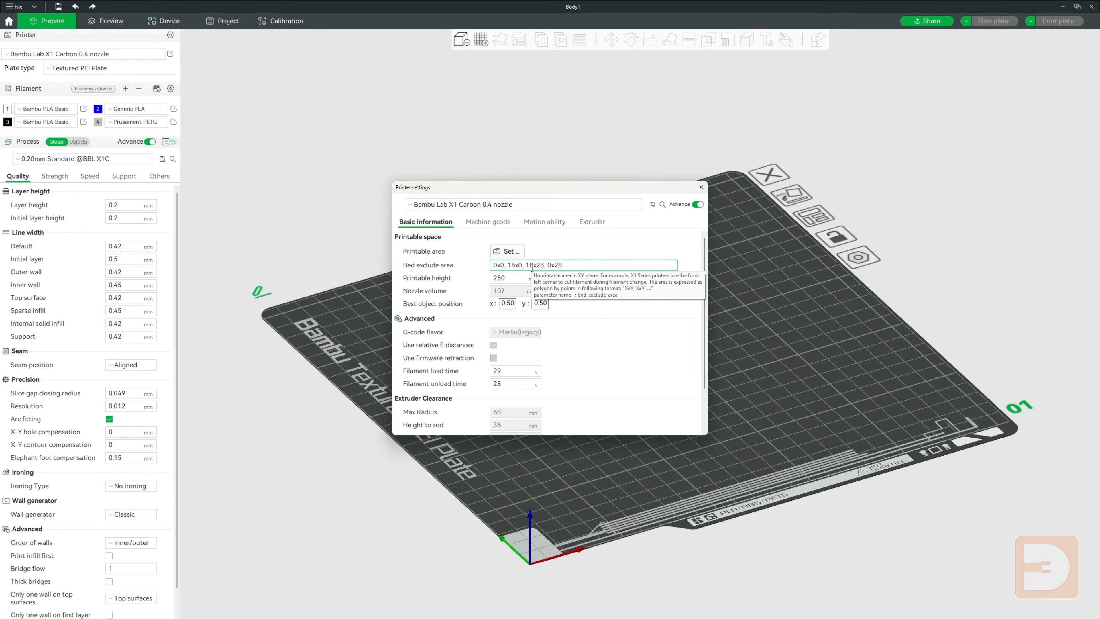
pyautogui.click(702, 187)
pyautogui.scroll(3, 478, 375)
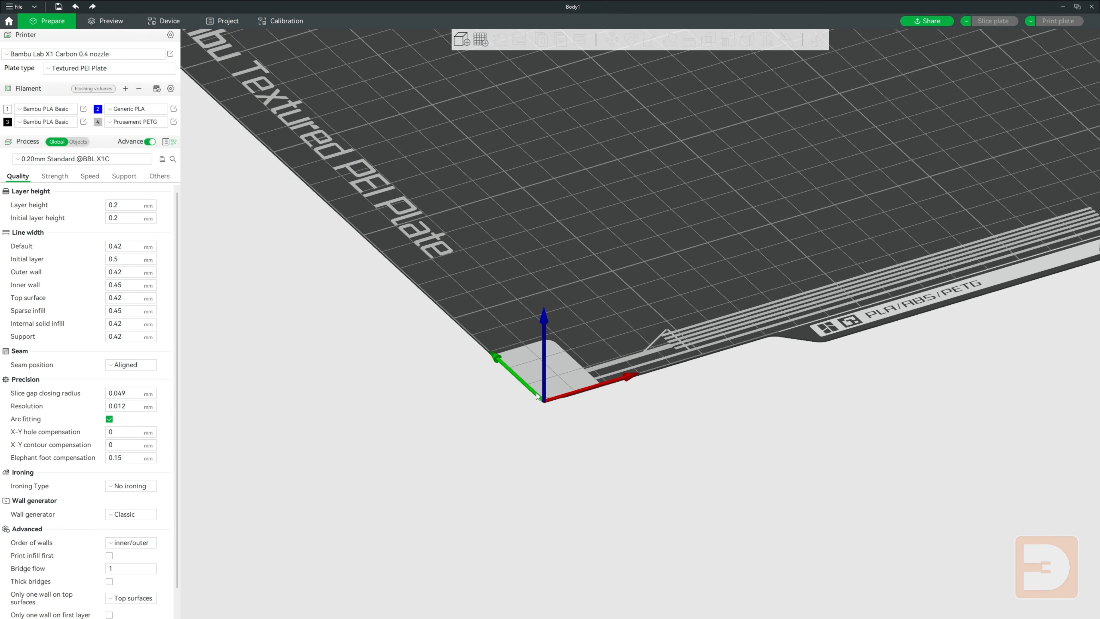
pyautogui.scroll(-5, 572, 360)
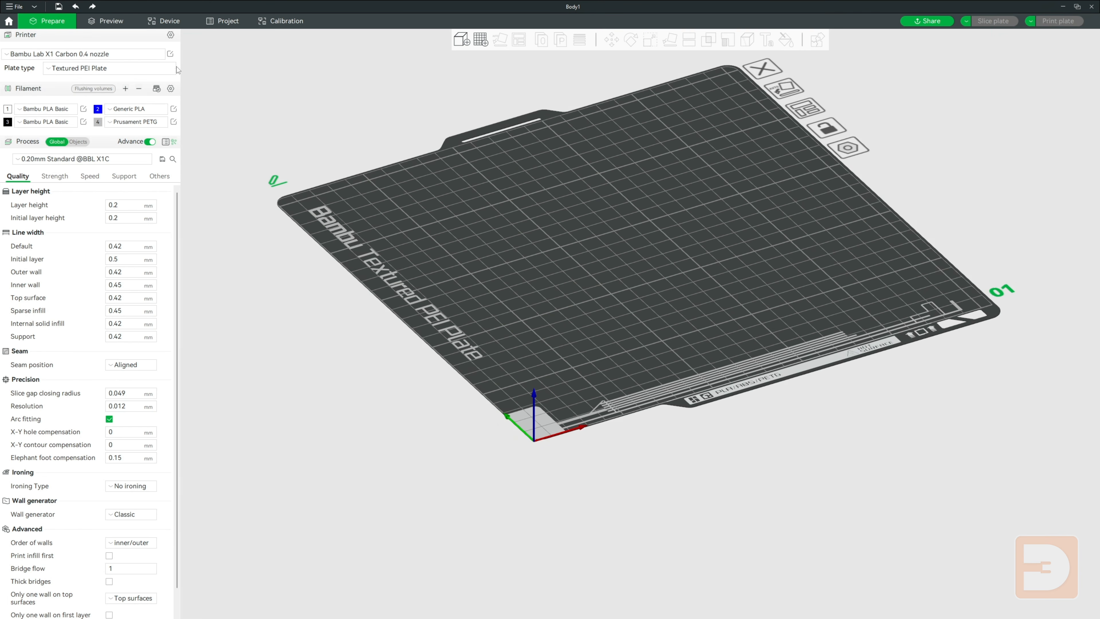
# Clear the bed exclude area in the printer settings and check the plate's origin corner
pyautogui.click(171, 53)
pyautogui.moveTo(526, 265); pyautogui.dragTo(484, 265)
pyautogui.click(548, 264)
pyautogui.press('BackSpace')
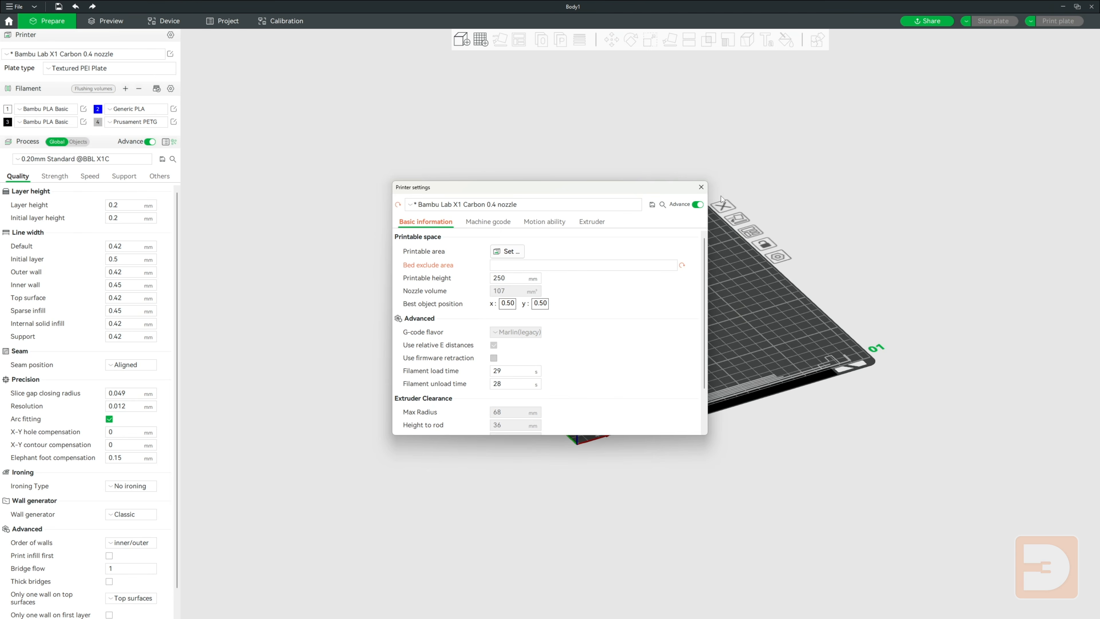
pyautogui.click(701, 187)
pyautogui.scroll(5, 566, 429)
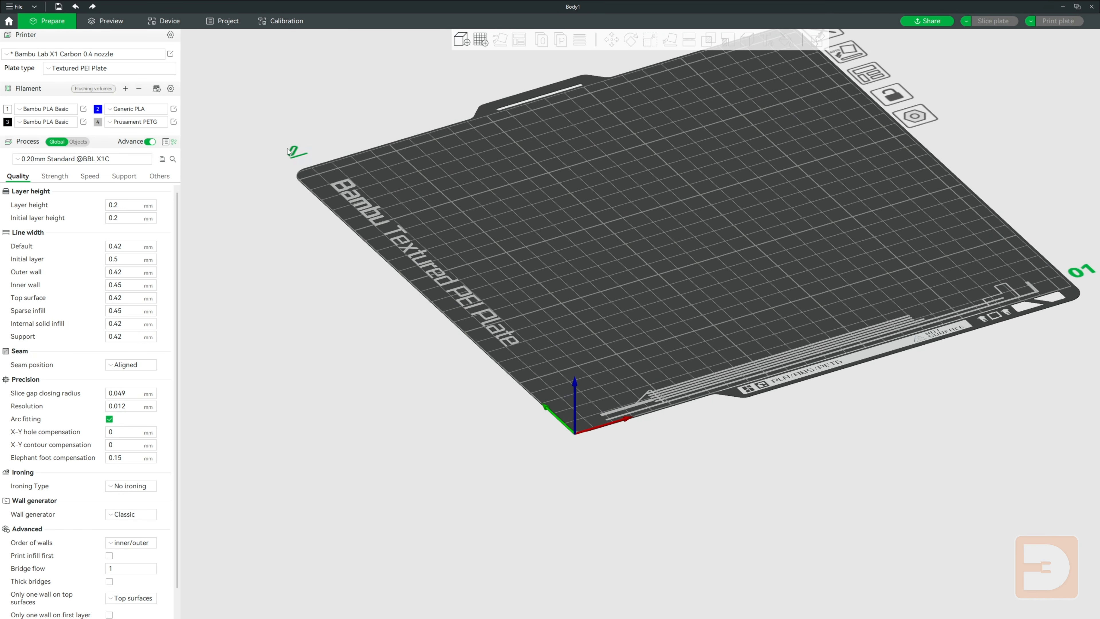
# Reset the bed exclude area to its preset value and check the plate's origin corner again
pyautogui.click(170, 54)
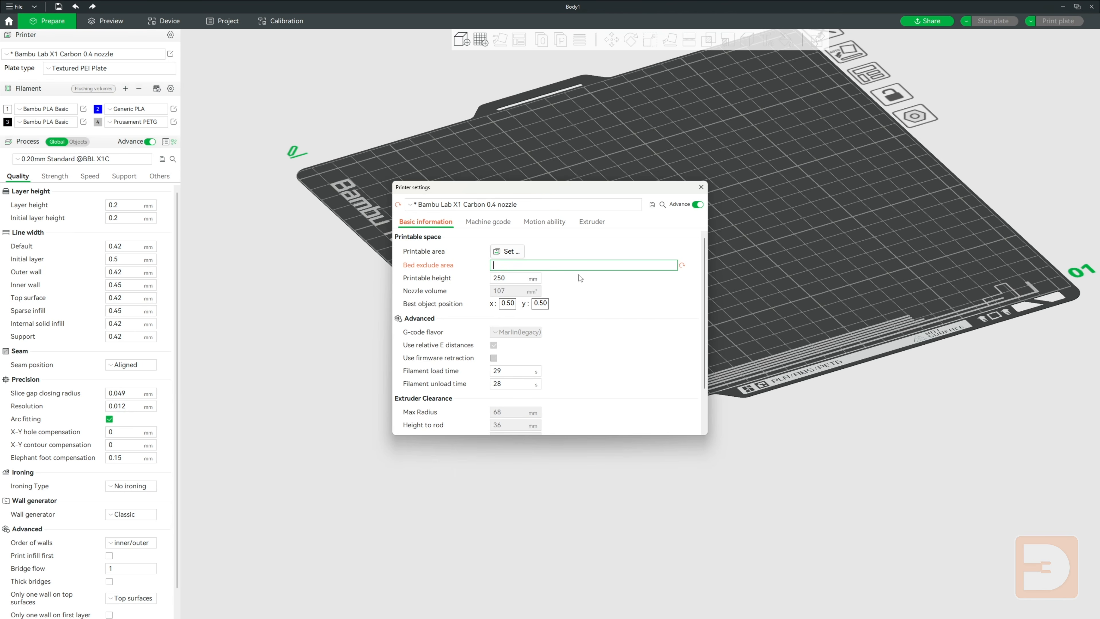
pyautogui.click(682, 265)
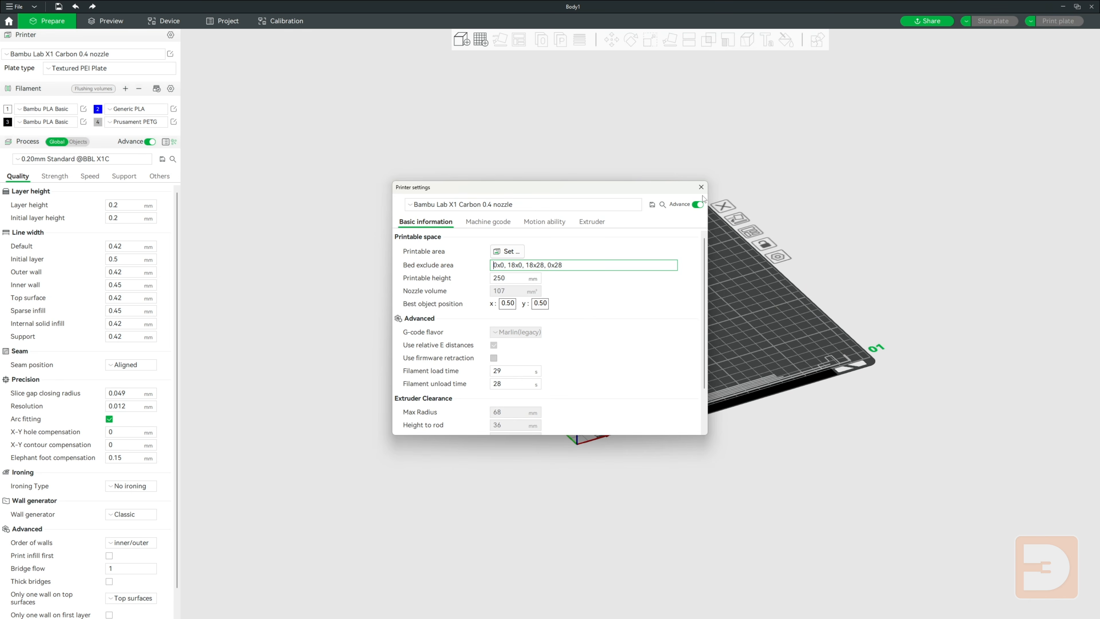
pyautogui.click(702, 187)
pyautogui.scroll(10, 593, 411)
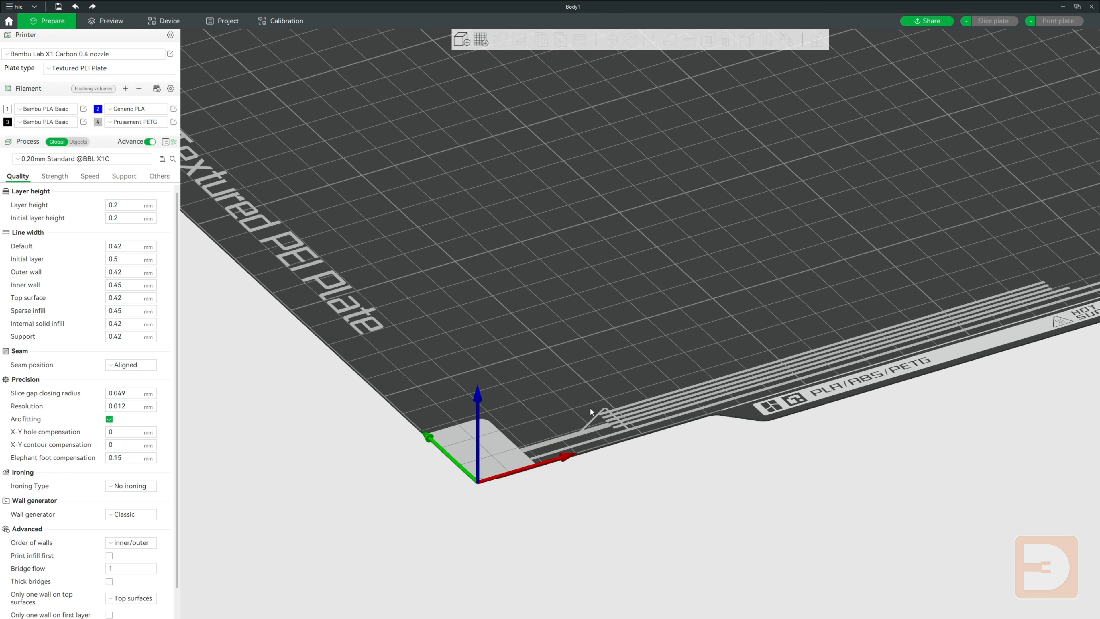
# Look over the printer settings again, add a cube primitive to the plate and move it off-centre
pyautogui.click(170, 54)
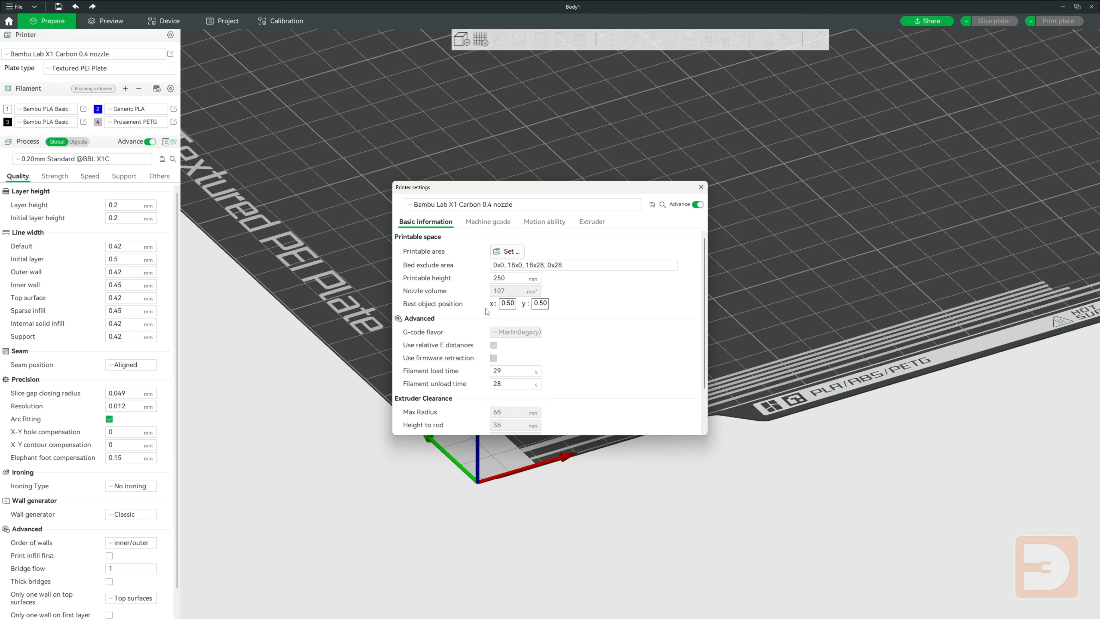
pyautogui.click(702, 187)
pyautogui.rightClick(602, 246)
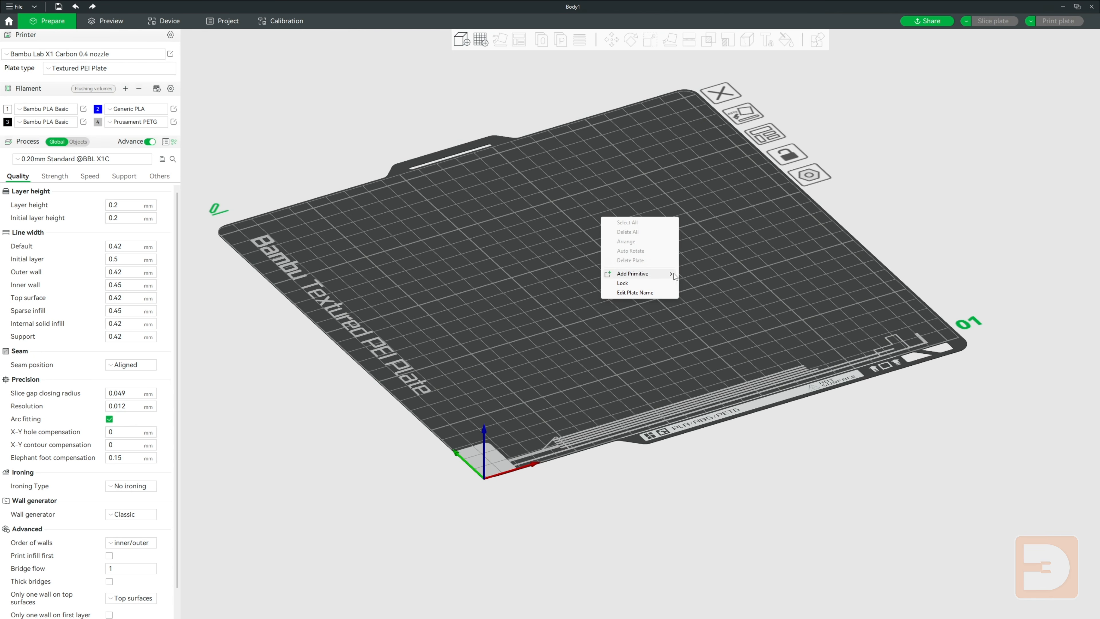
pyautogui.moveTo(658, 274)
pyautogui.click(695, 276)
pyautogui.moveTo(605, 275); pyautogui.dragTo(758, 265)
pyautogui.click(799, 311)
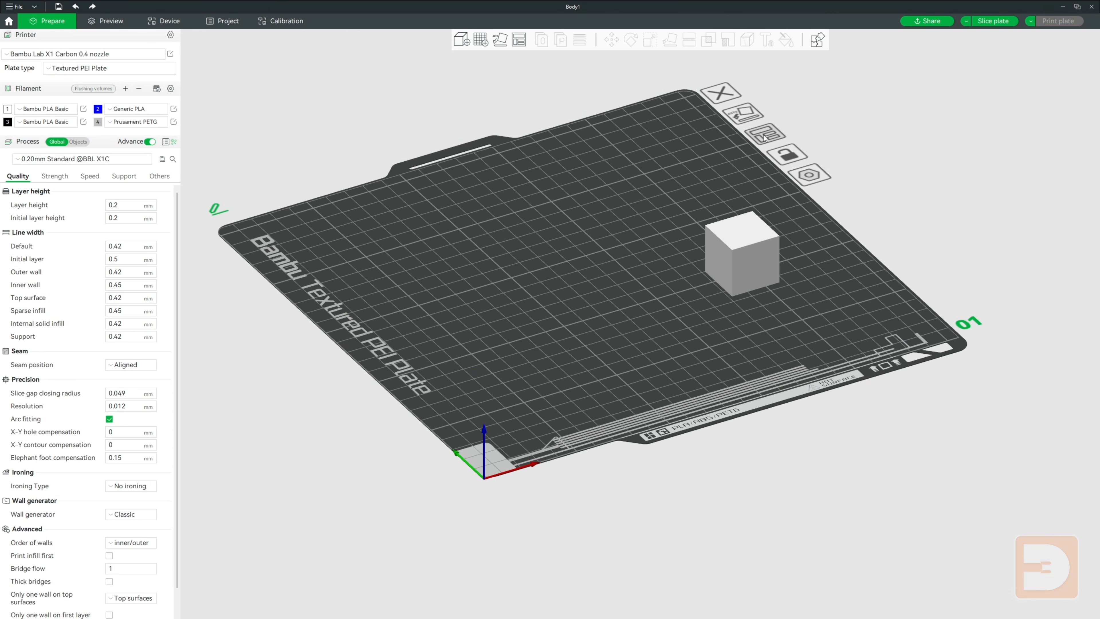
# Auto-arrange the plate, move the cube away from the centre, and auto-arrange the plate again
pyautogui.click(765, 135)
pyautogui.moveTo(620, 269); pyautogui.dragTo(818, 261)
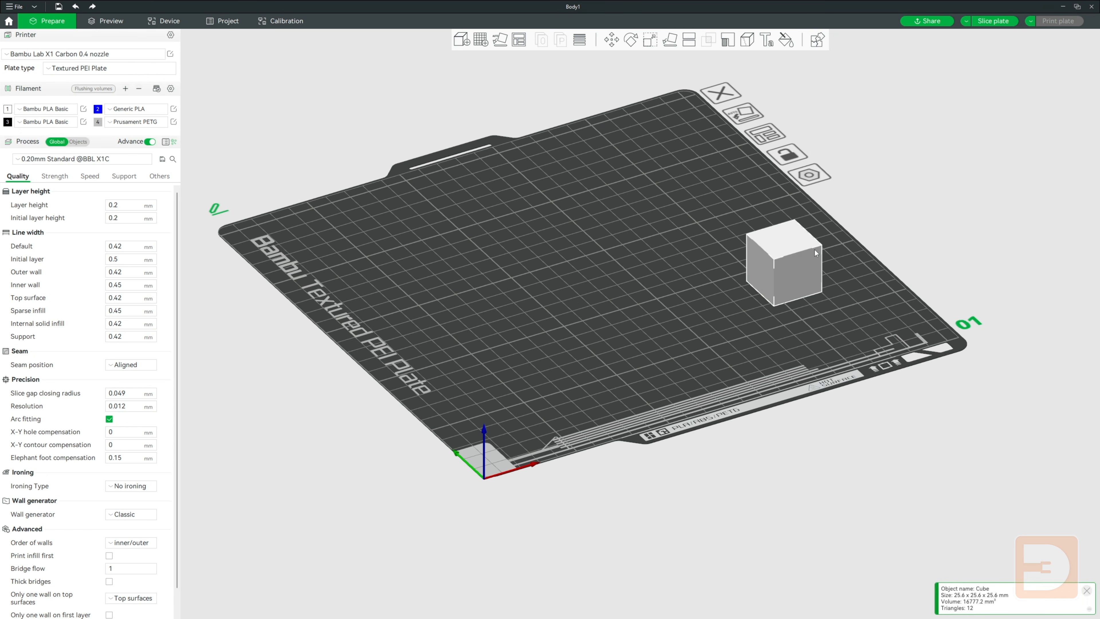
pyautogui.click(765, 135)
pyautogui.click(707, 265)
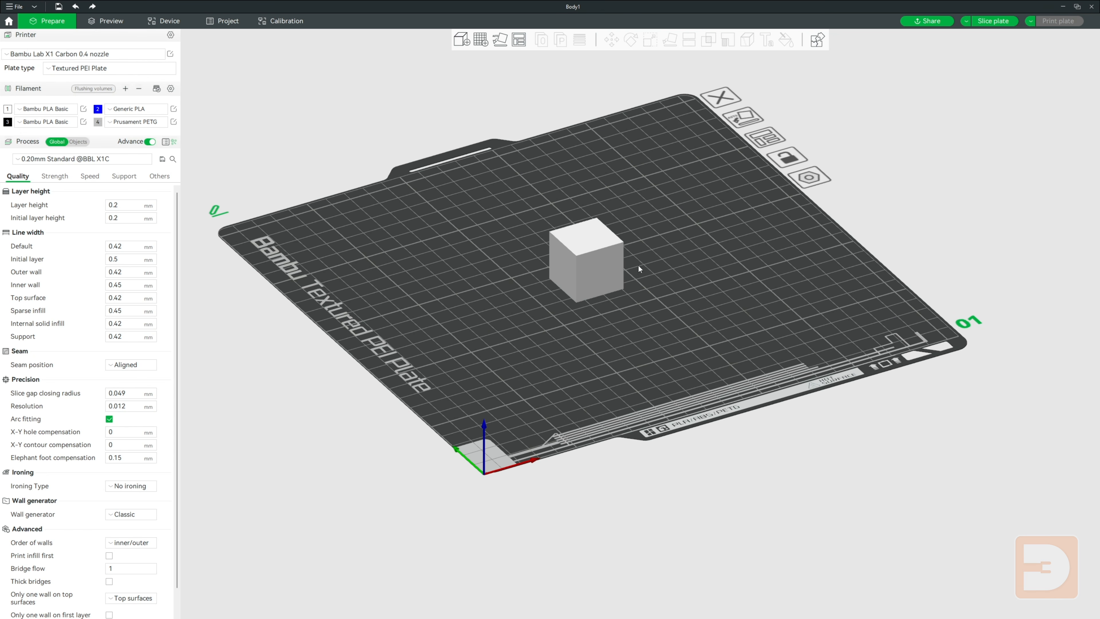
# Set the best object position to x 0.70 and y 0.3, and auto-arrange the plate
pyautogui.click(170, 54)
pyautogui.click(509, 303)
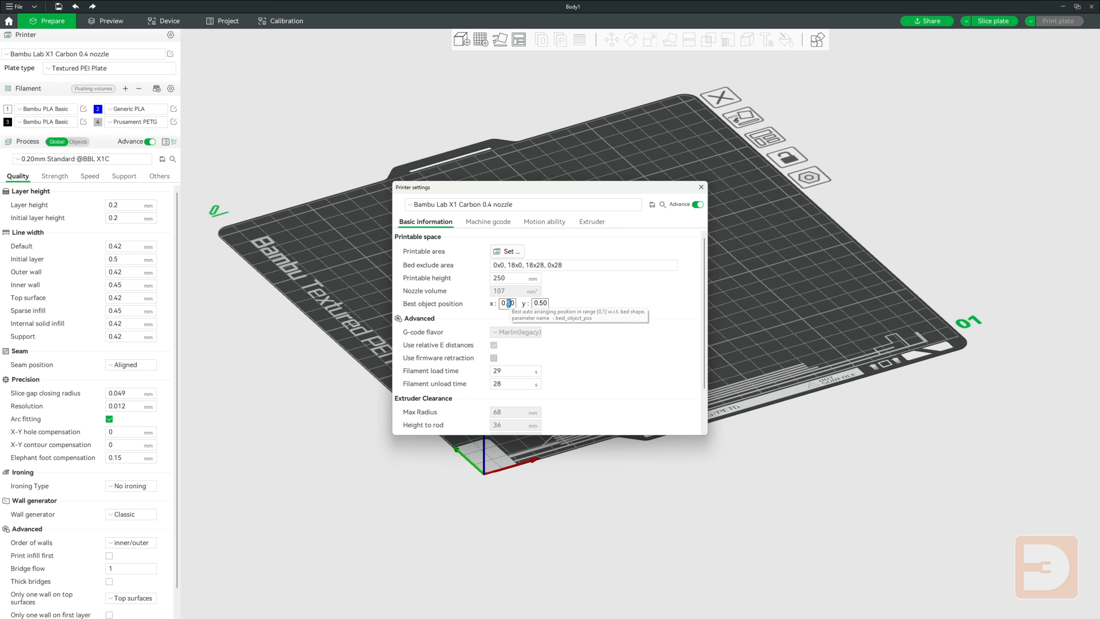
pyautogui.write('7')
pyautogui.press('Tab')
pyautogui.write('0')
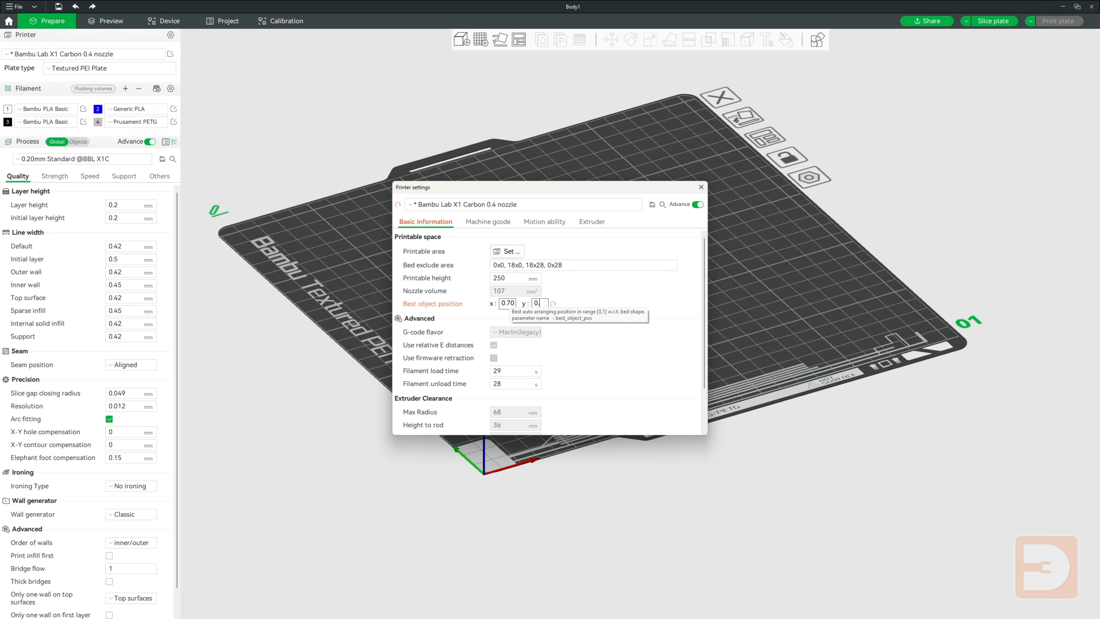
pyautogui.write('.3')
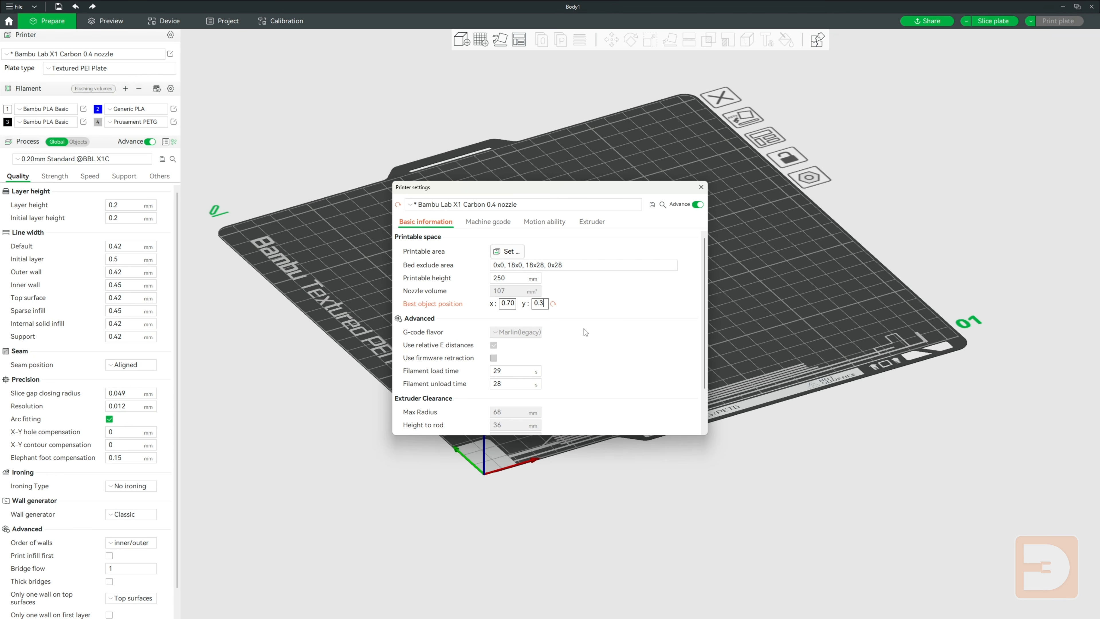
pyautogui.click(700, 189)
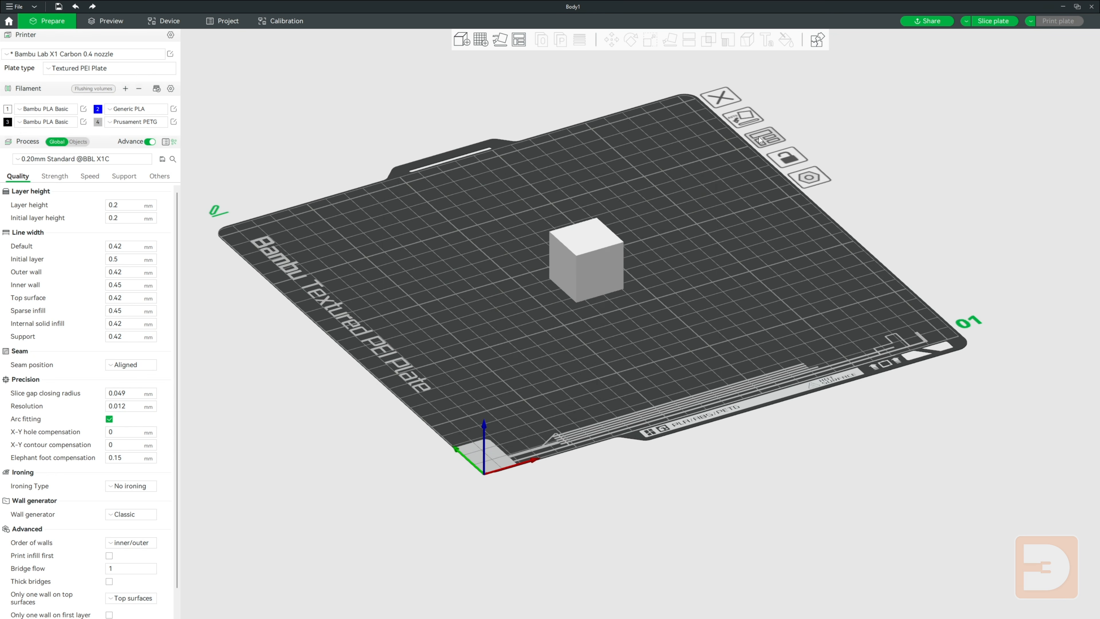
pyautogui.click(765, 138)
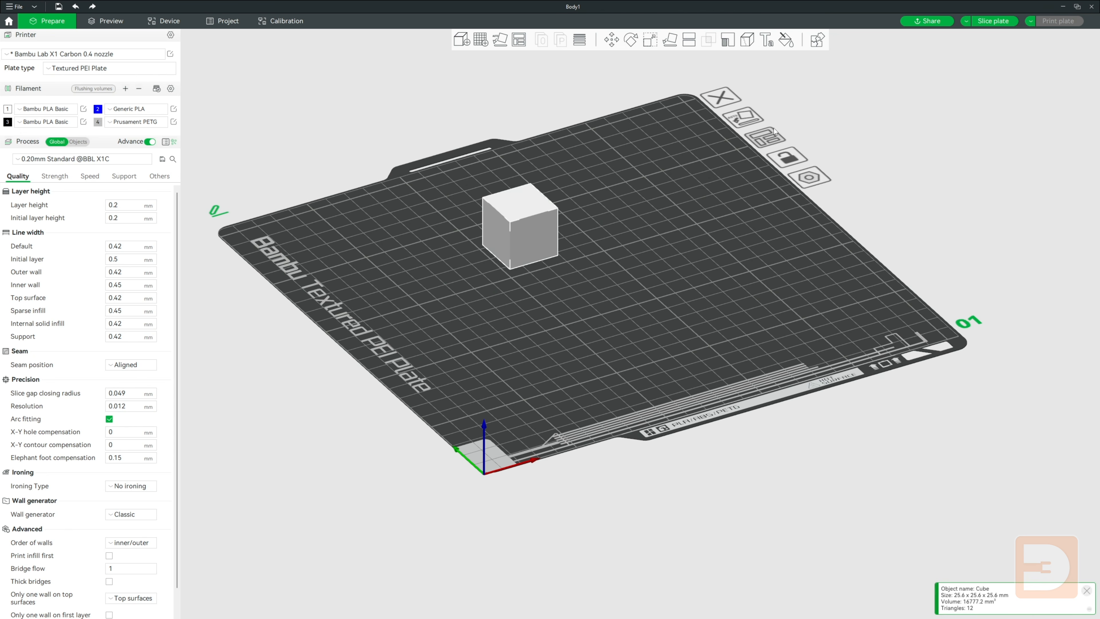
# Reset the best object position to its preset values and delete the cube from the plate
pyautogui.click(171, 53)
pyautogui.click(553, 303)
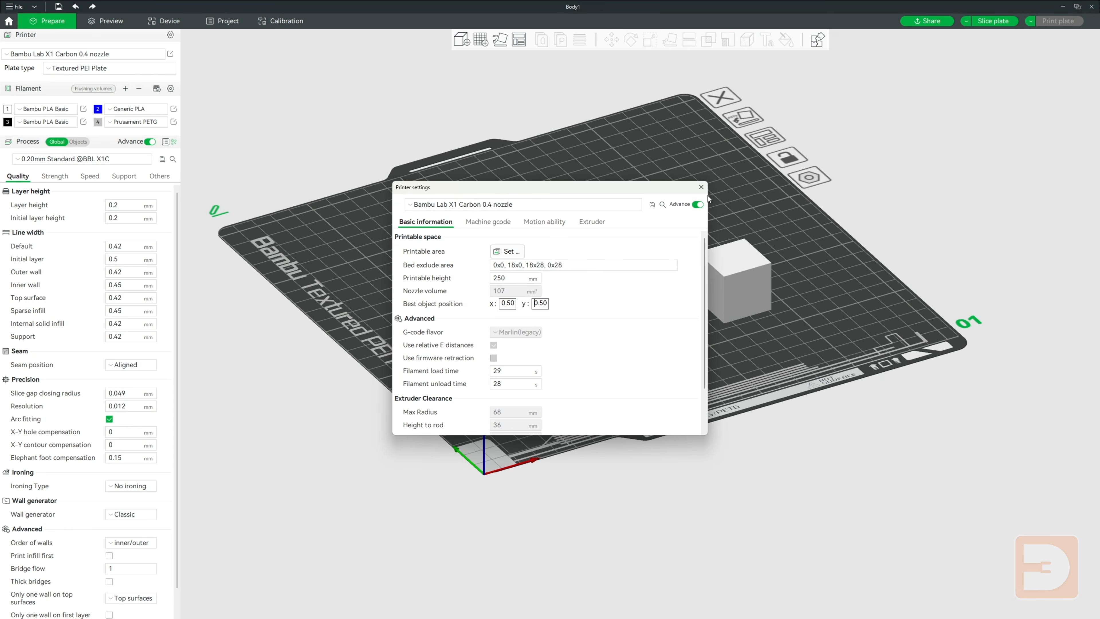
pyautogui.click(699, 188)
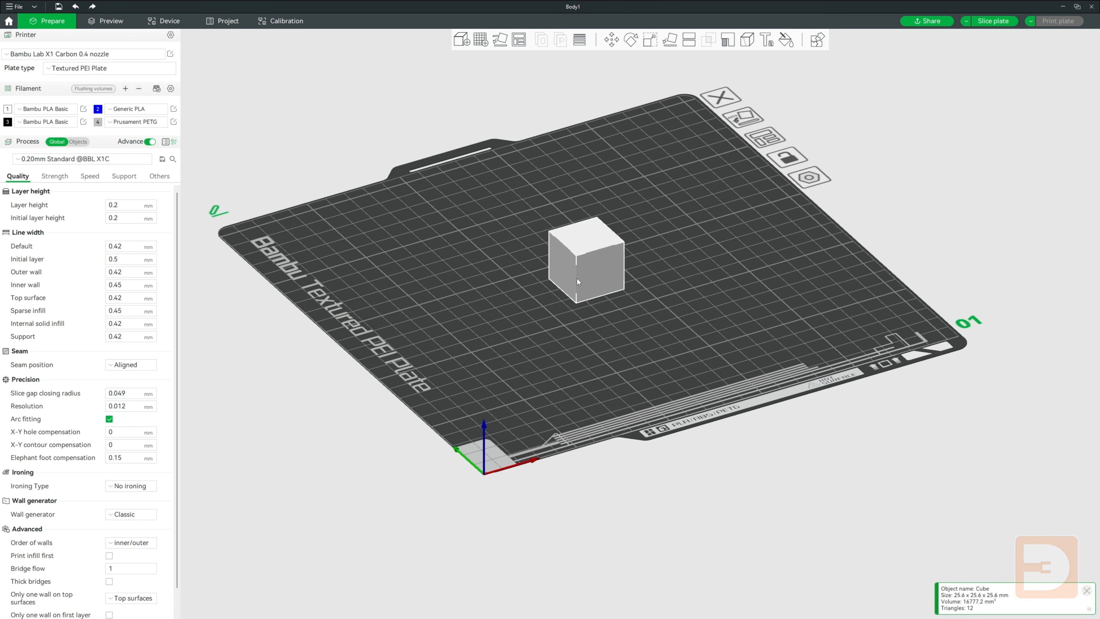
pyautogui.press('Delete')
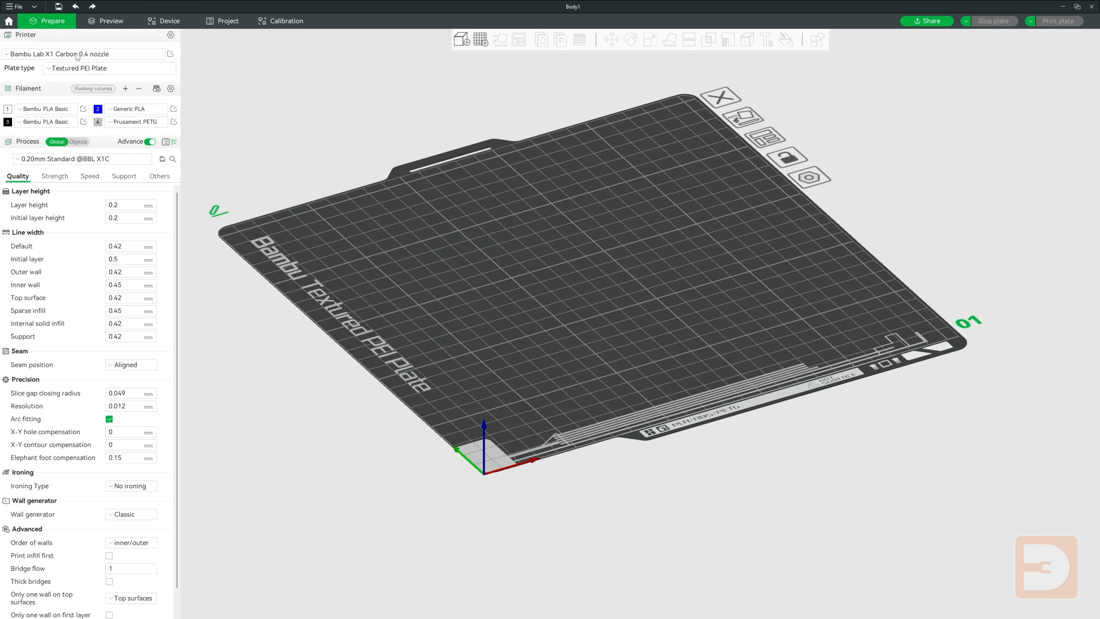
# Review the printer's basic information settings and its machine start, end, printing-by-object and layer change G-code
pyautogui.click(171, 54)
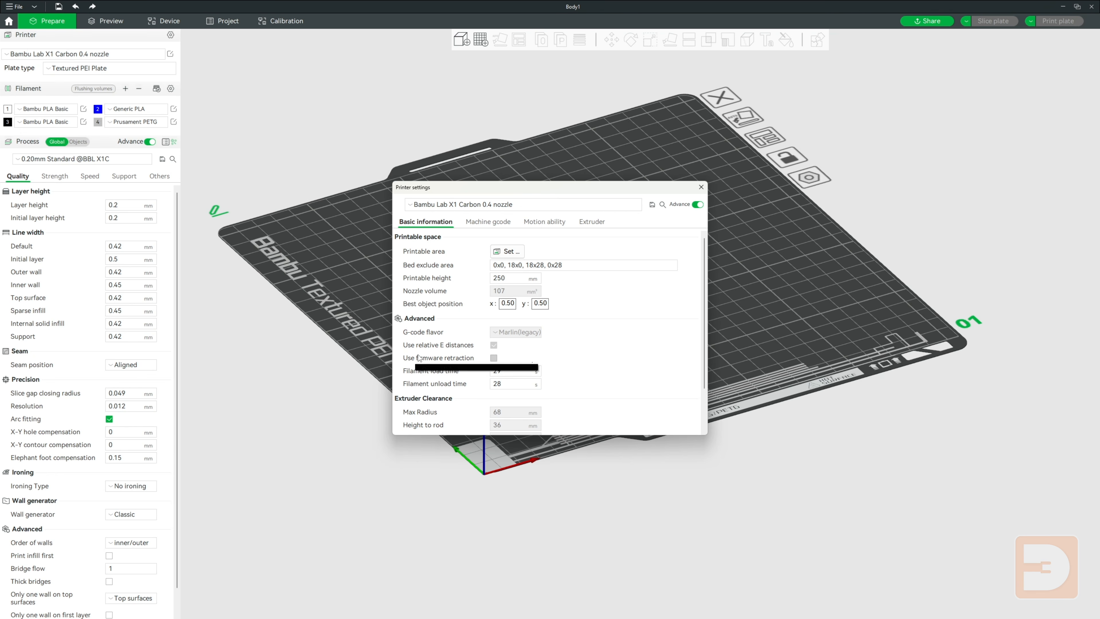
pyautogui.scroll(-2, 417, 358)
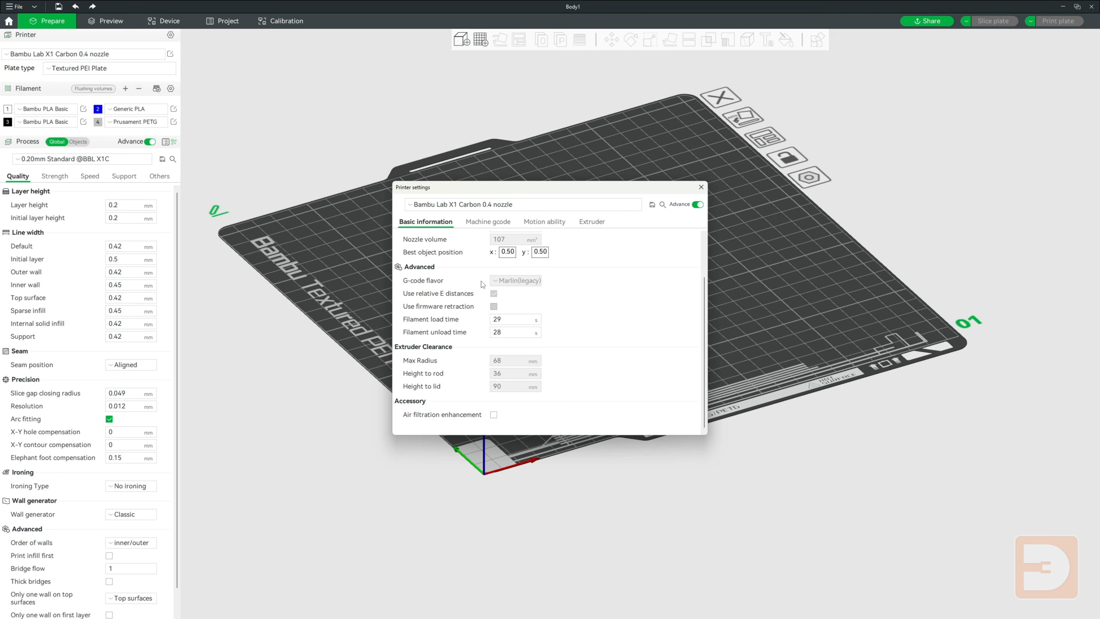
pyautogui.scroll(2, 480, 280)
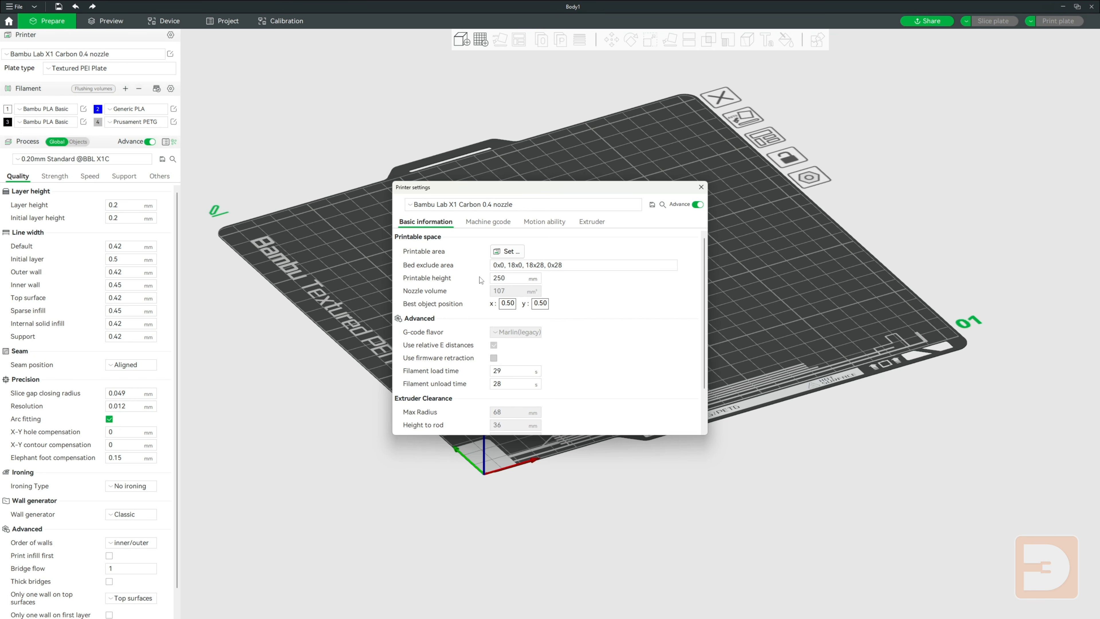
pyautogui.click(492, 222)
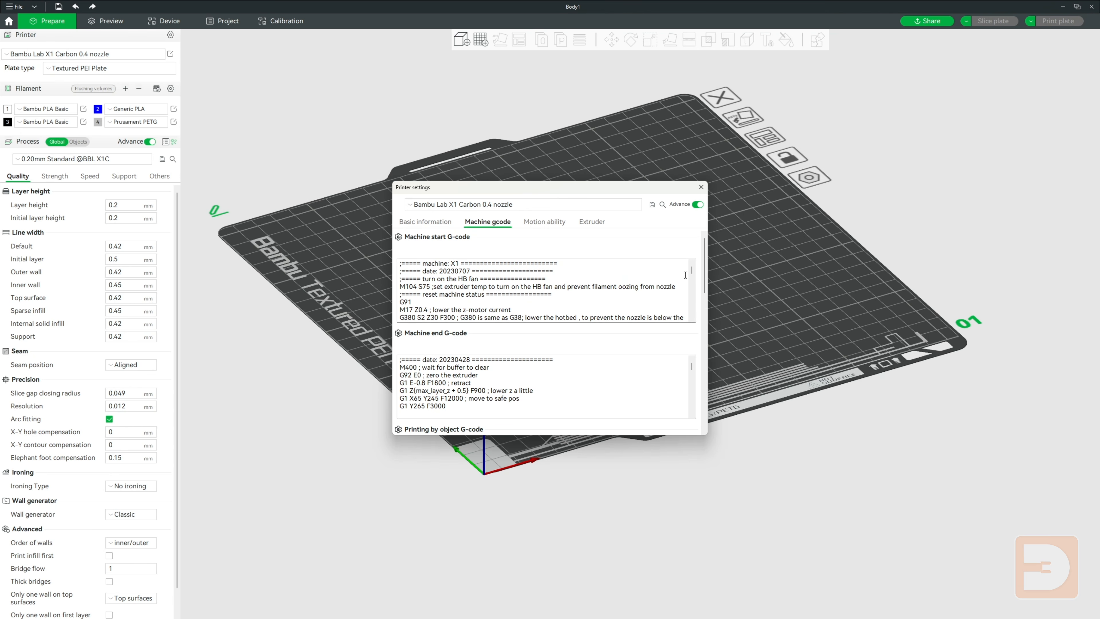
pyautogui.scroll(-3, 437, 294)
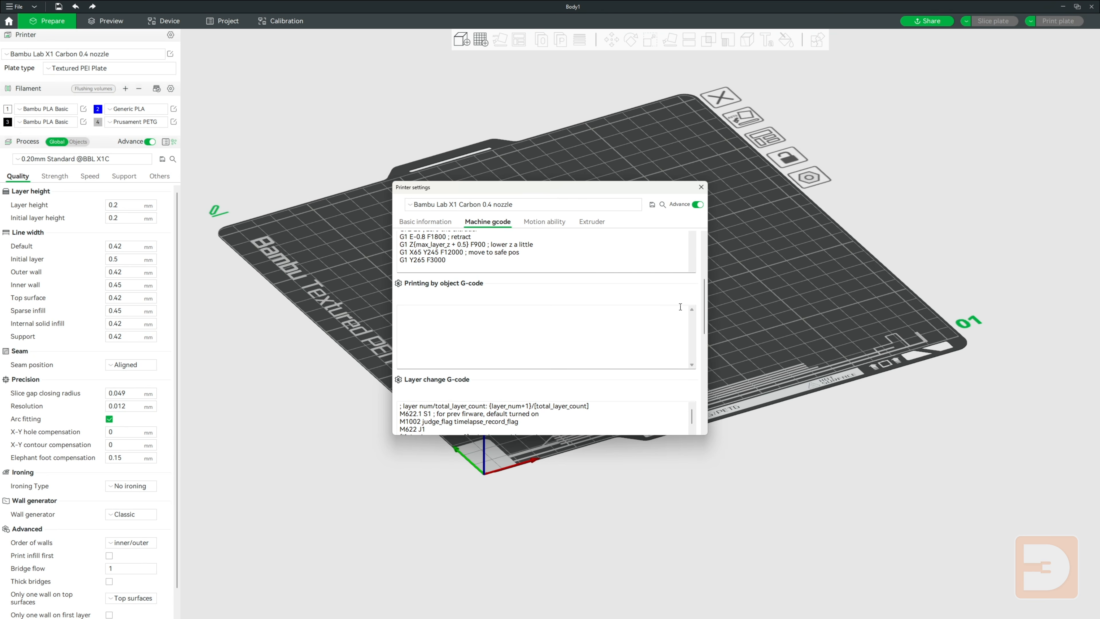
pyautogui.moveTo(704, 299); pyautogui.dragTo(688, 210)
pyautogui.moveTo(705, 290); pyautogui.dragTo(707, 241)
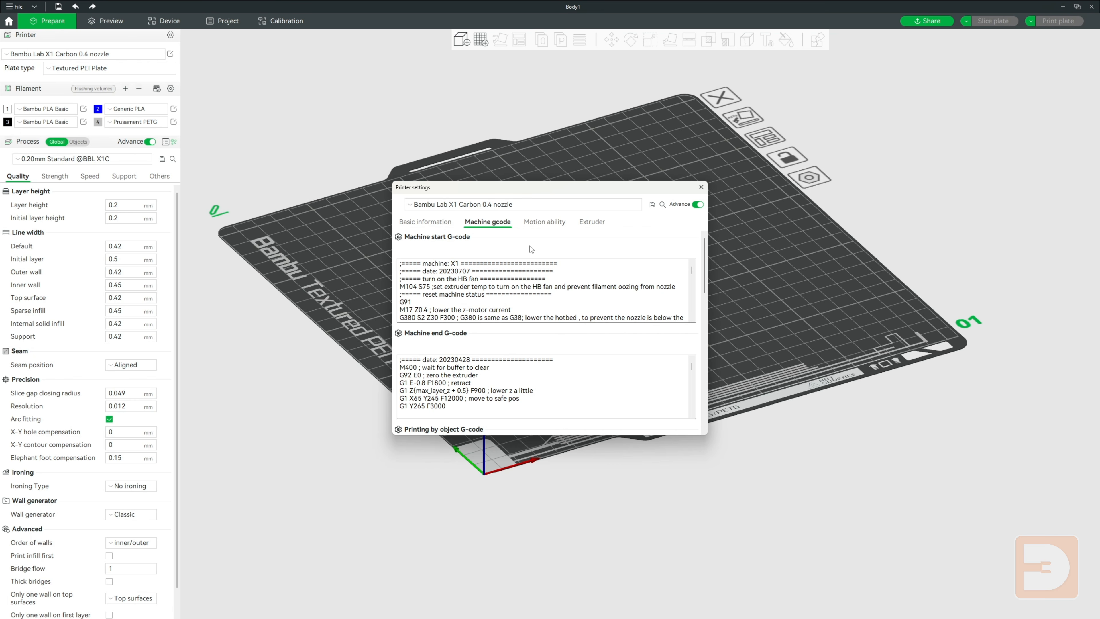
# Review the printer's motion ability limits and extruder retraction settings, including the Z Hop Type options, keeping Auto selected
pyautogui.click(536, 224)
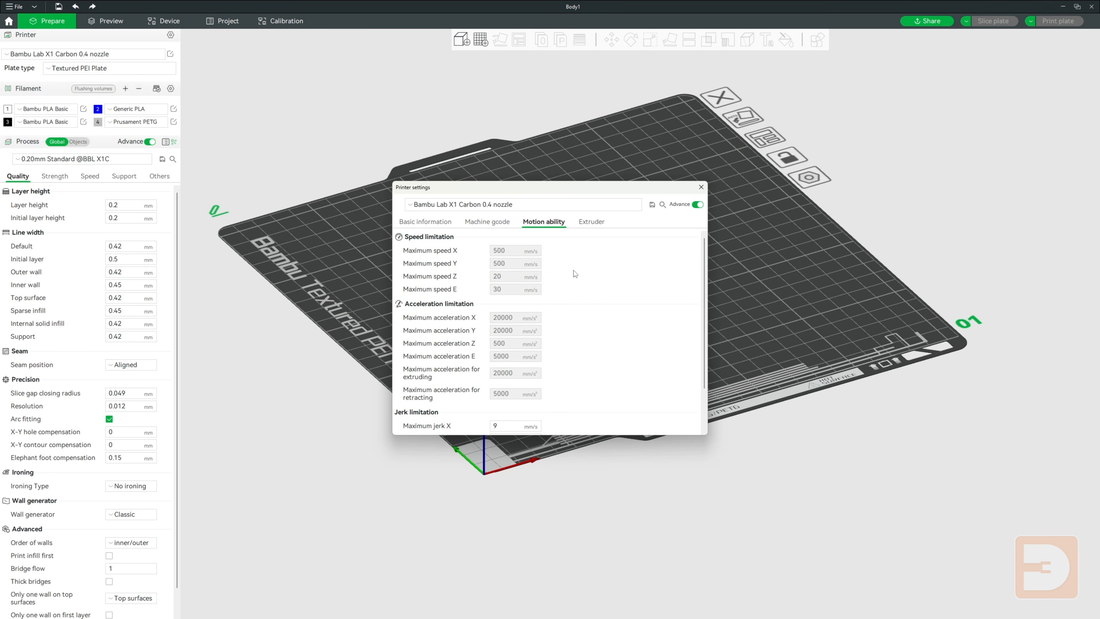
pyautogui.scroll(-3, 596, 325)
pyautogui.scroll(3, 583, 348)
pyautogui.click(594, 222)
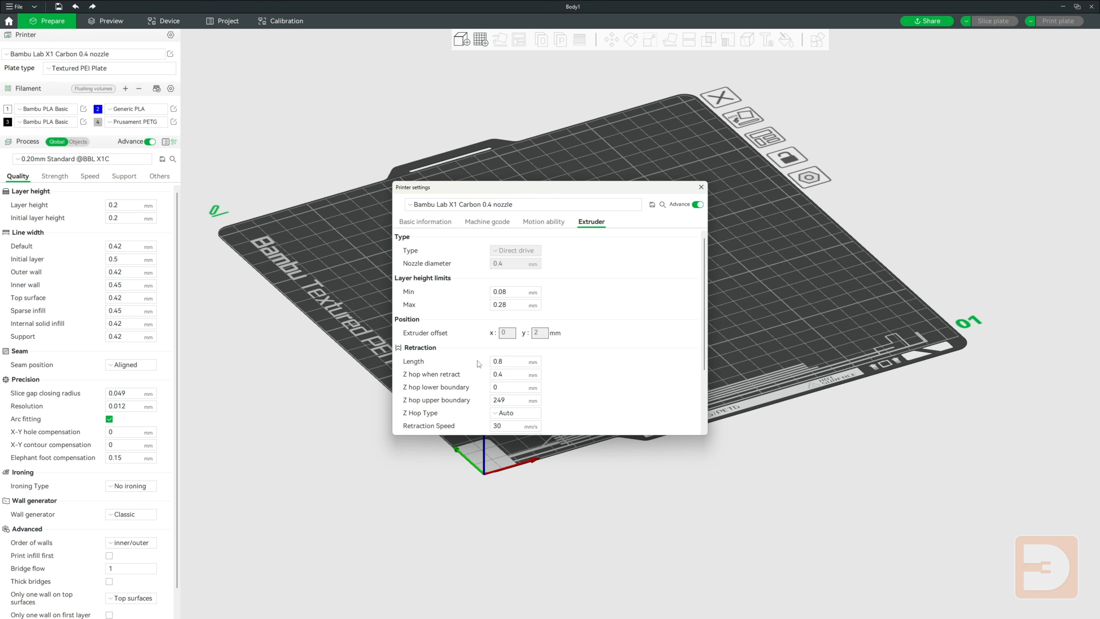
pyautogui.scroll(-3, 477, 360)
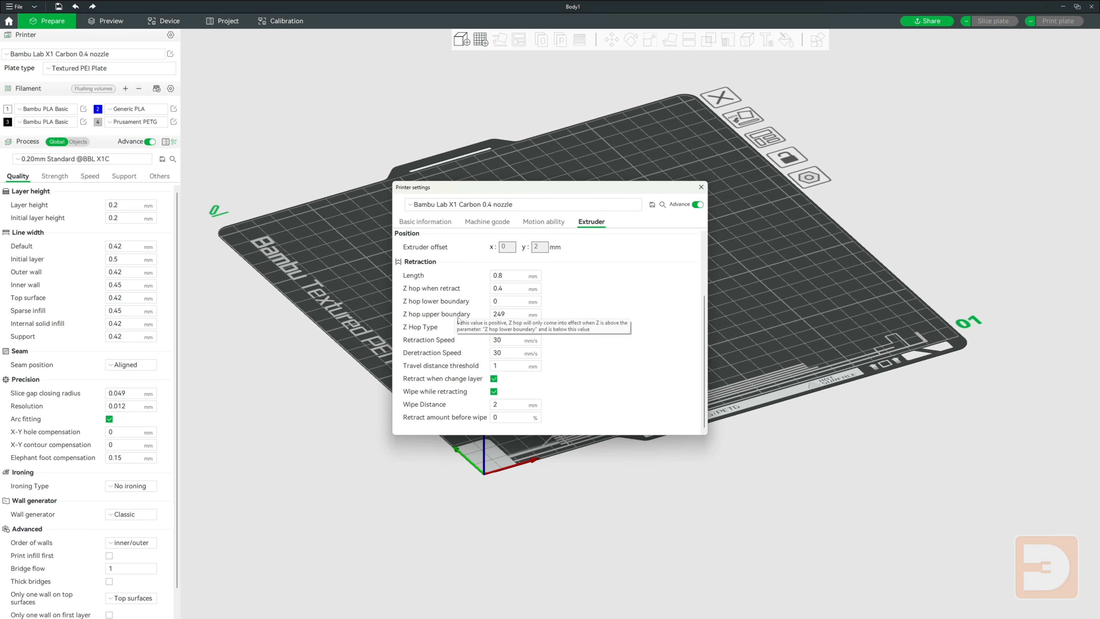
pyautogui.click(504, 327)
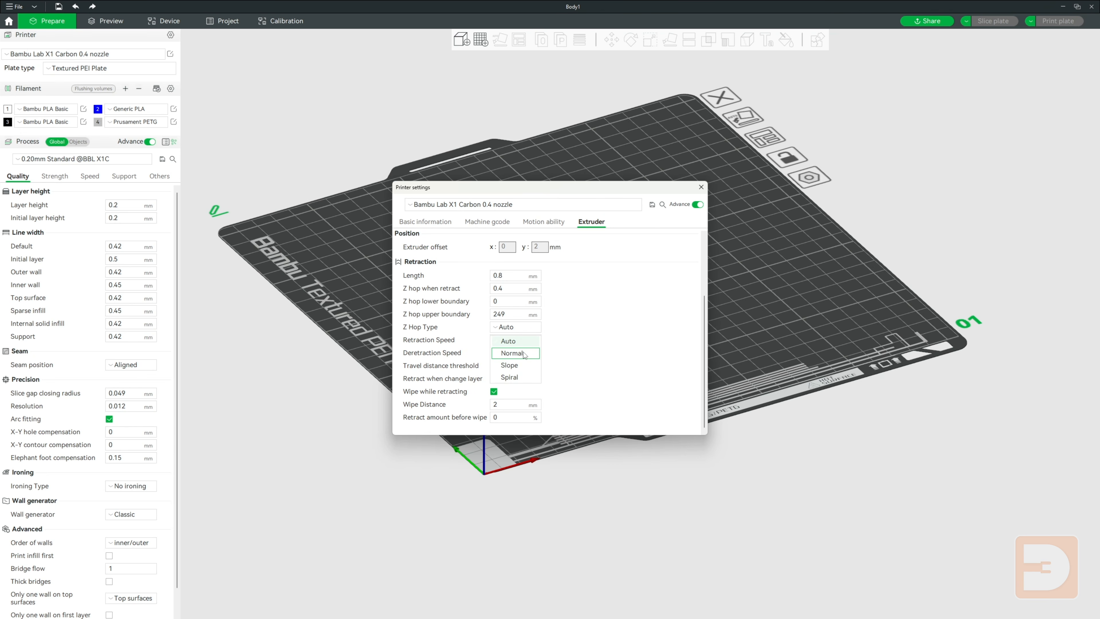
pyautogui.click(509, 341)
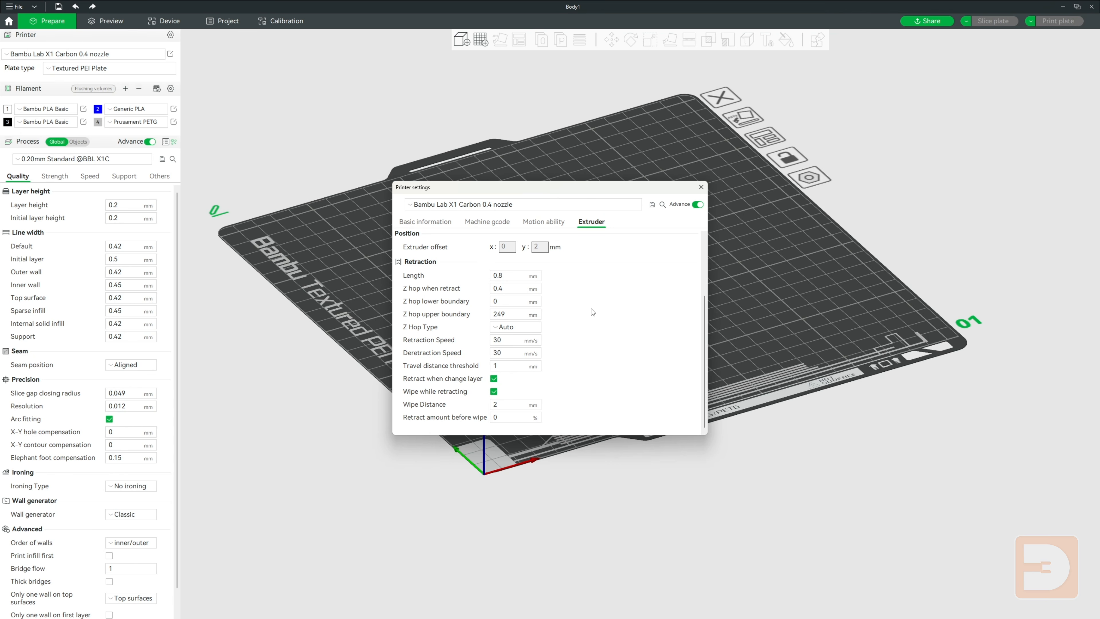
pyautogui.click(701, 187)
# Check the Generic PLA filament's temperature settings and basic information, including the default color choices, and leave the settings without changes
pyautogui.moveTo(554, 177); pyautogui.dragTo(539, 211, button='middle')
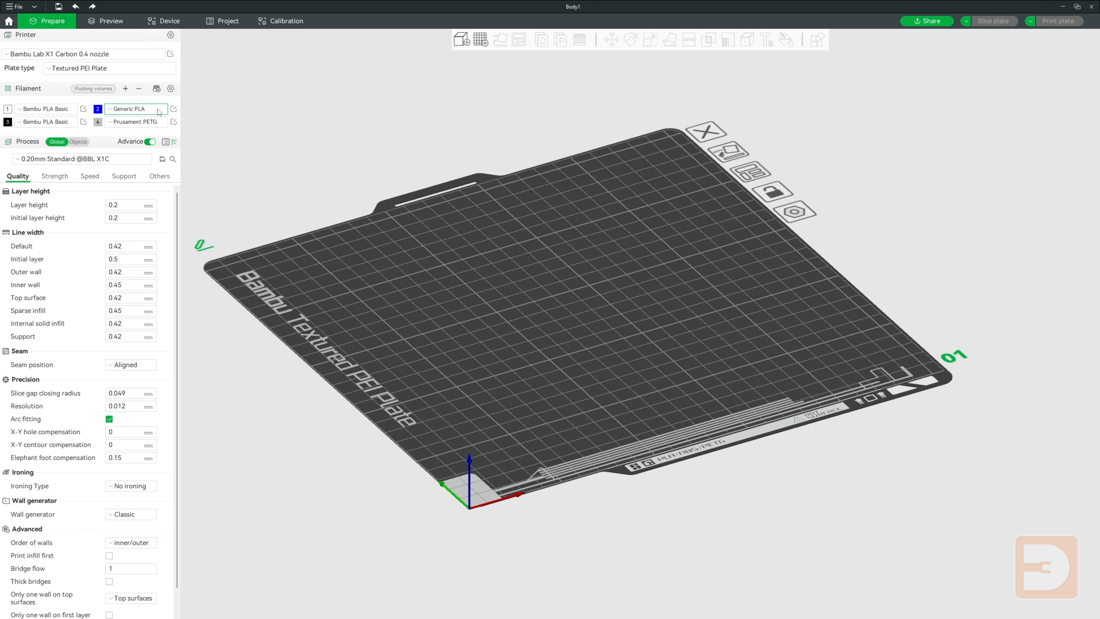
pyautogui.click(173, 109)
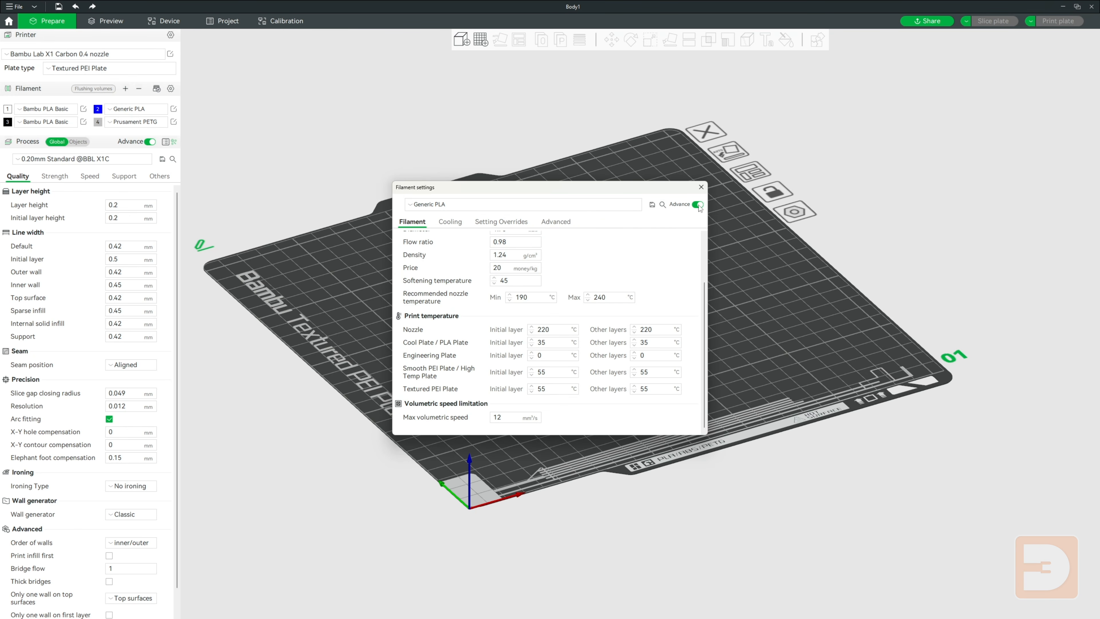
pyautogui.scroll(3, 600, 261)
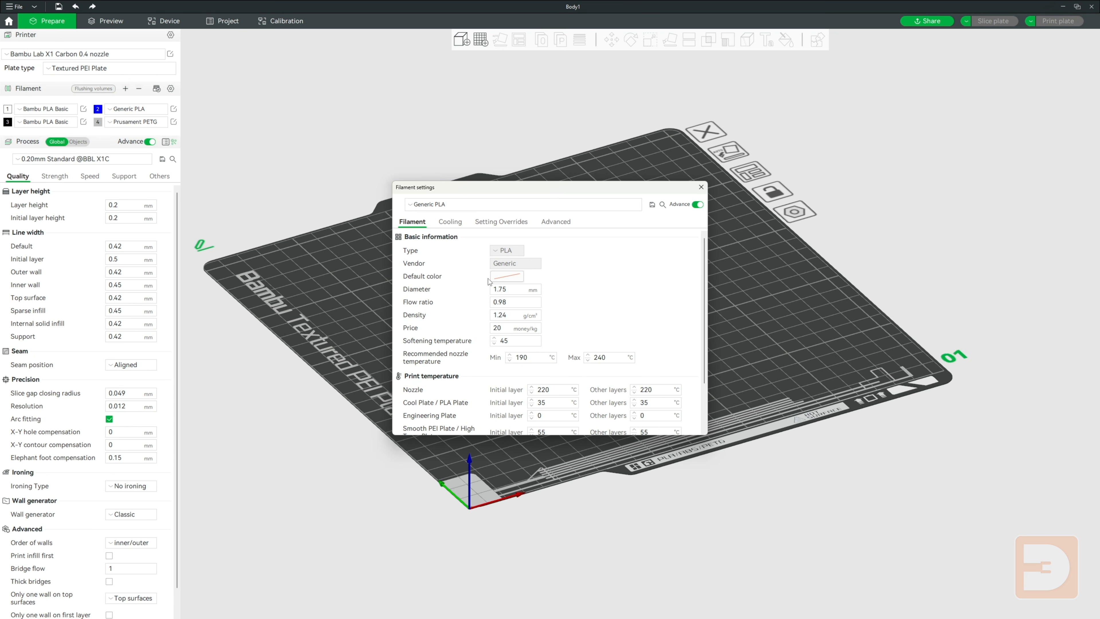
pyautogui.click(505, 279)
pyautogui.click(444, 333)
pyautogui.click(702, 188)
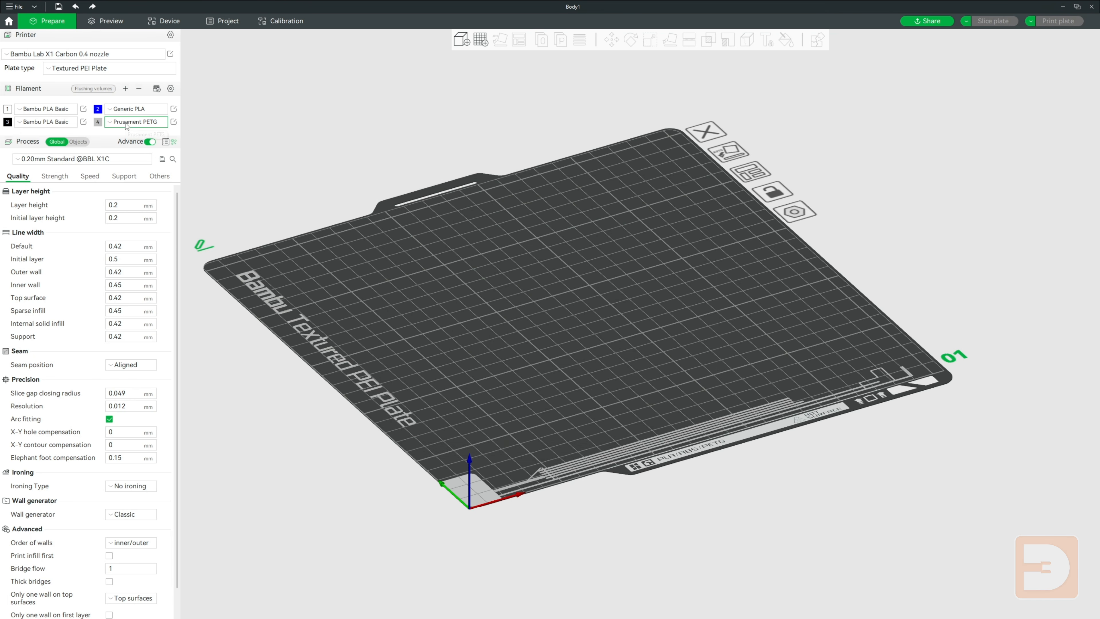
# Switch filament 4 to the Prusament PLA preset and back to Prusament PETG
pyautogui.click(126, 123)
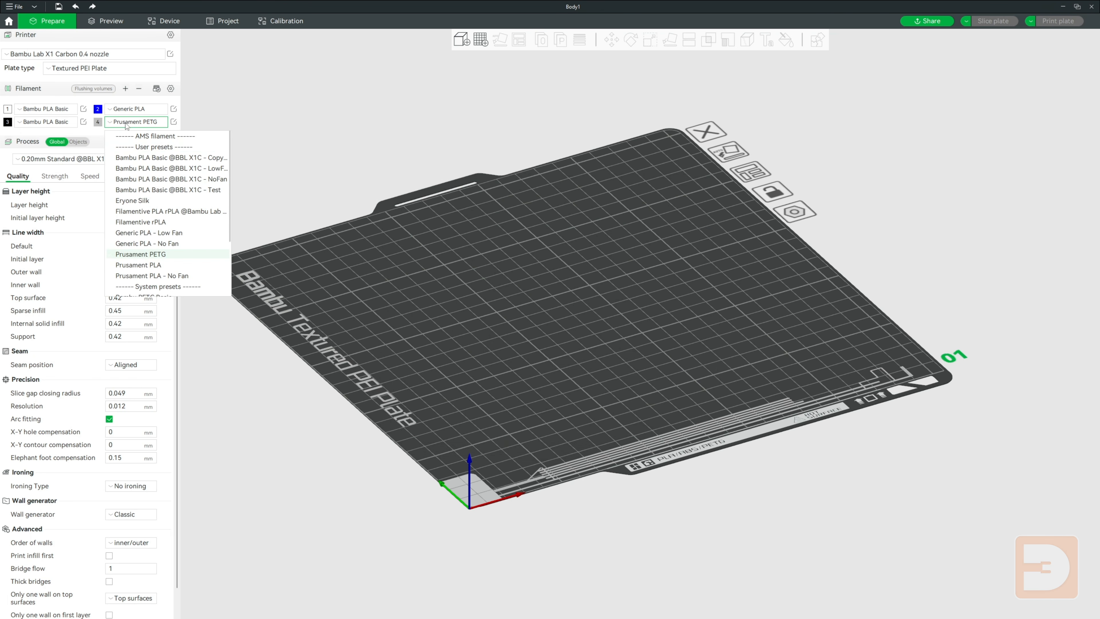
pyautogui.click(169, 264)
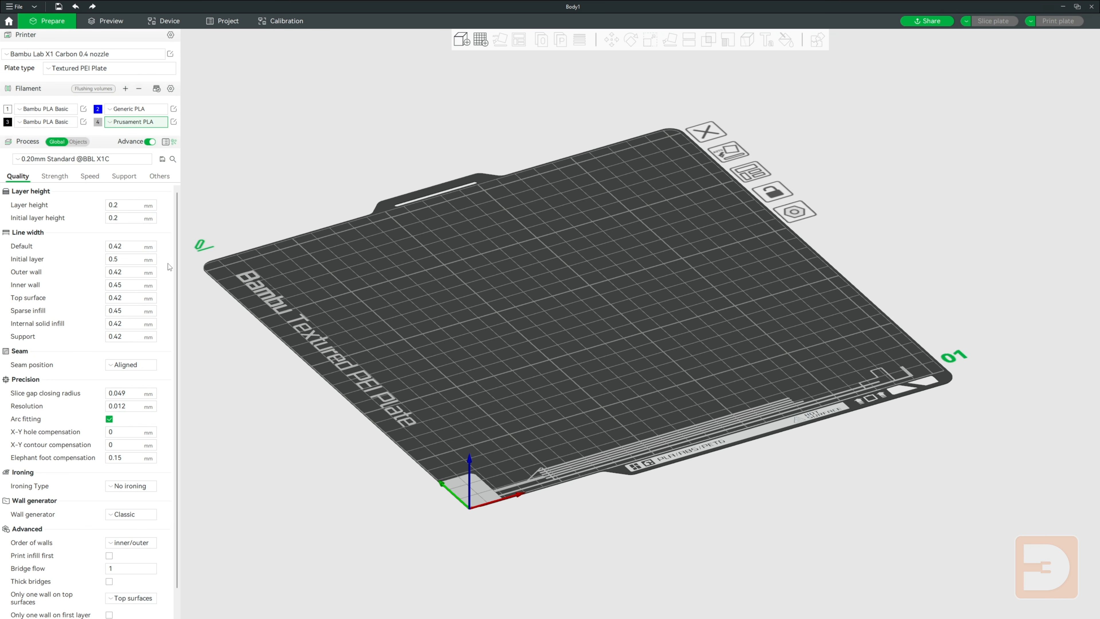
pyautogui.click(109, 122)
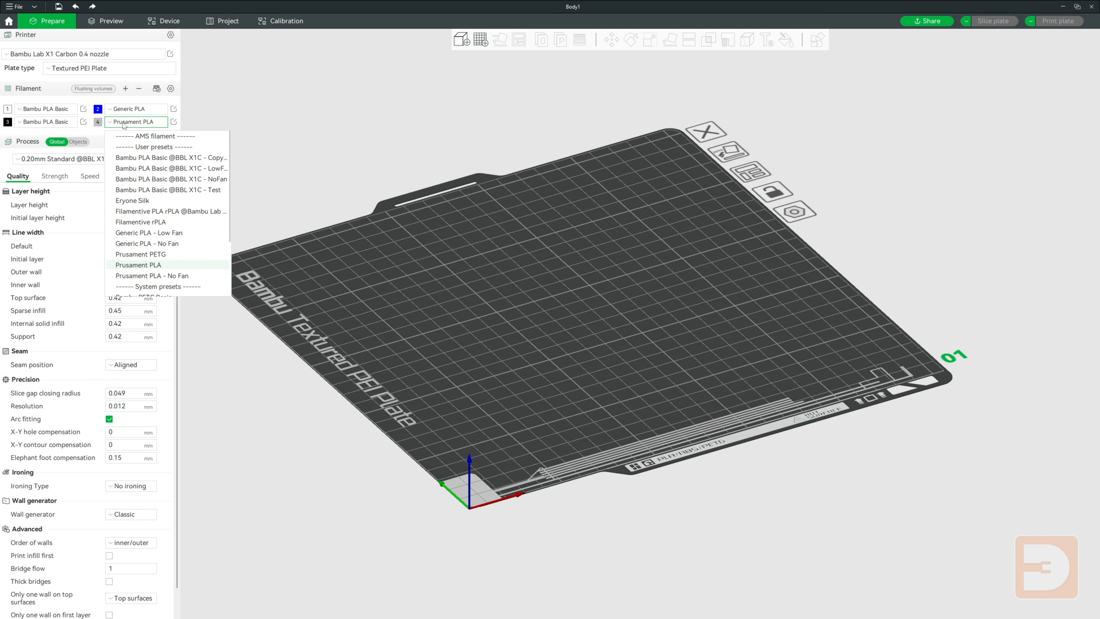
pyautogui.click(157, 255)
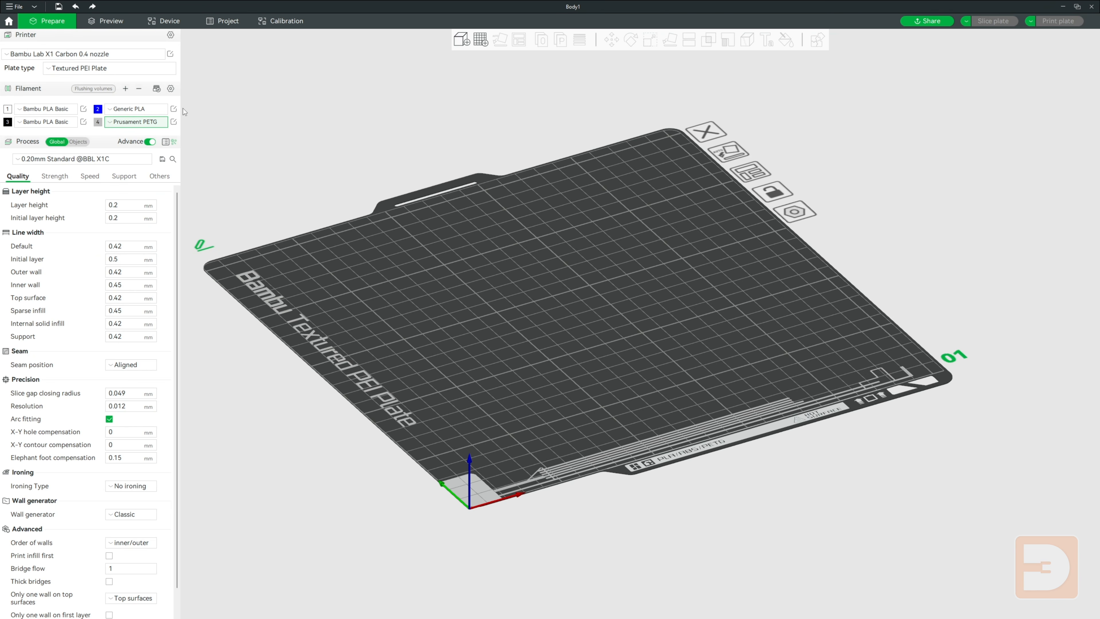
# Review the Generic PLA filament's basic information, default color choices, print temperatures, volumetric speed limit and cooling settings
pyautogui.click(173, 109)
pyautogui.click(505, 276)
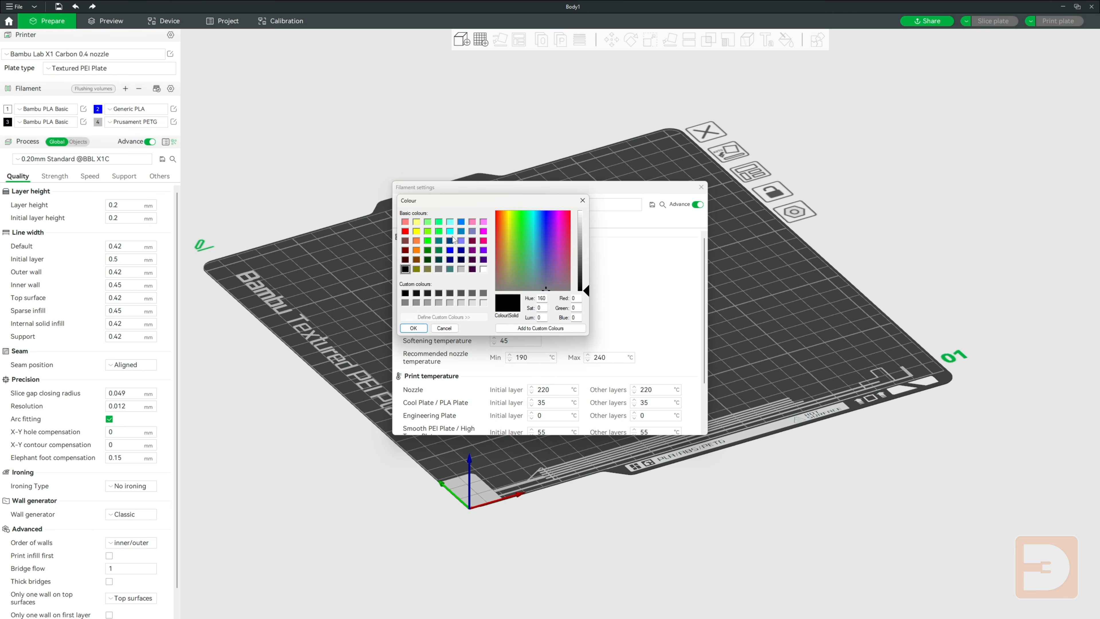
pyautogui.click(454, 328)
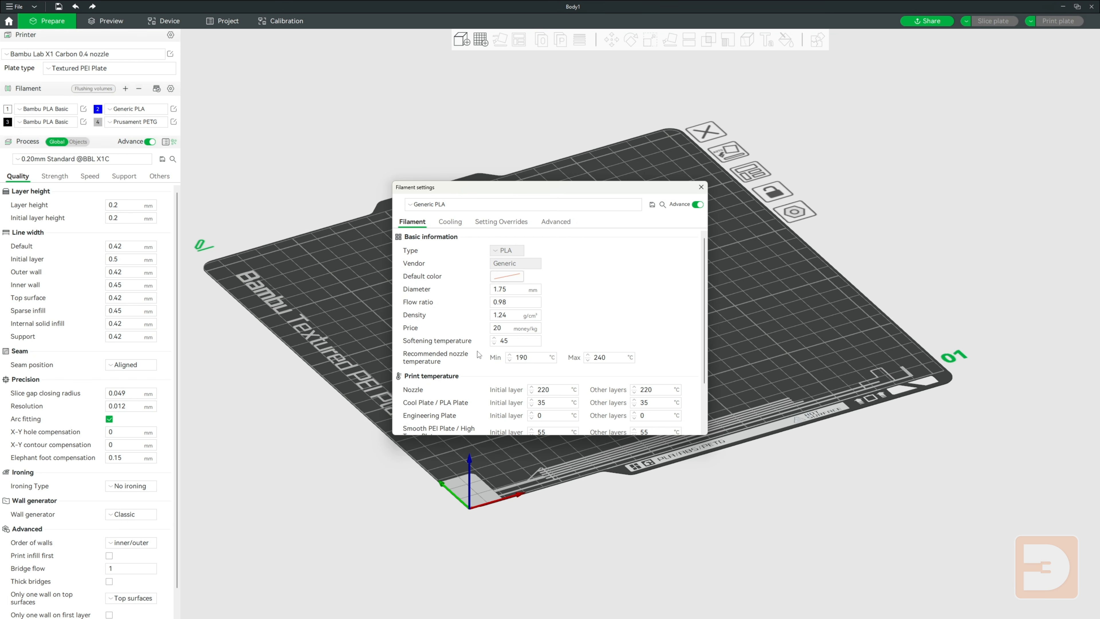
pyautogui.scroll(-3, 477, 351)
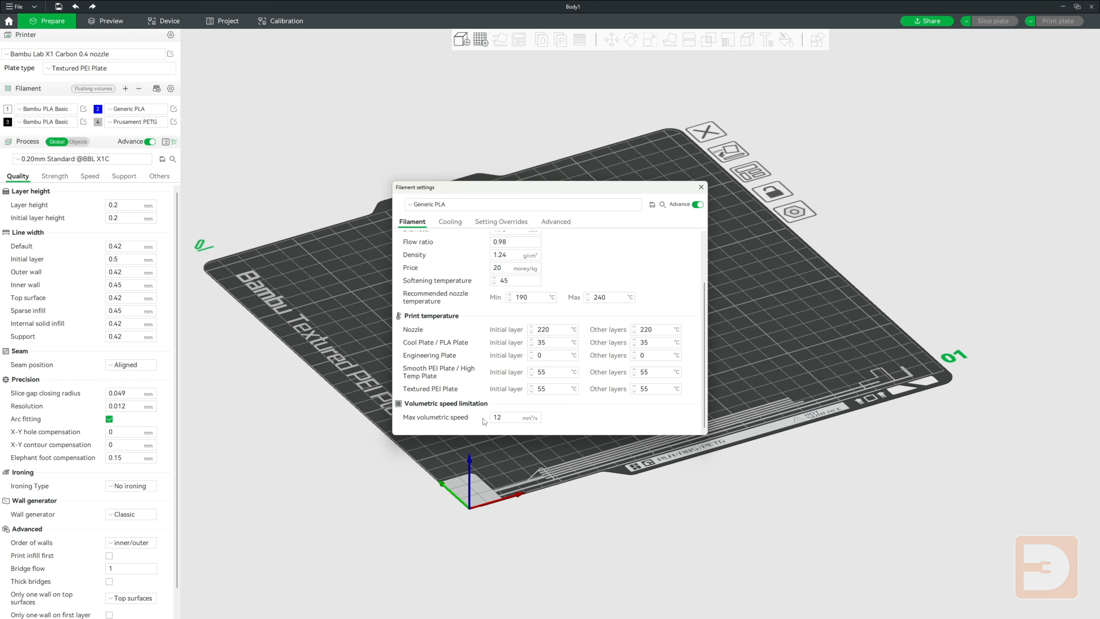
pyautogui.click(449, 223)
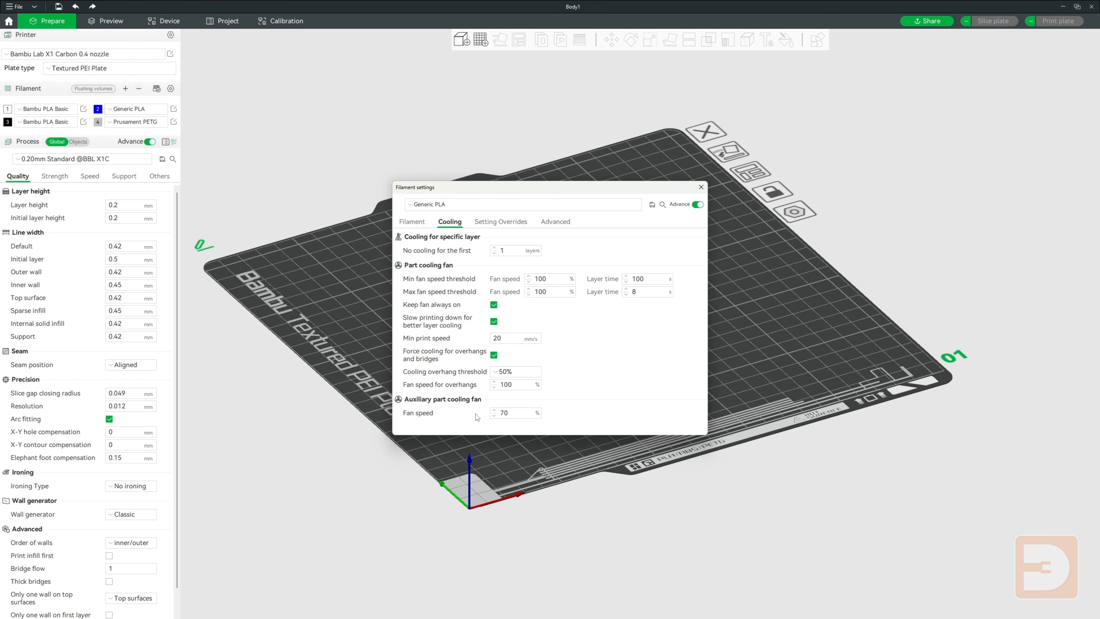
# Try the retraction length override for Generic PLA, clear it, and review the filament start and end G-code
pyautogui.click(489, 223)
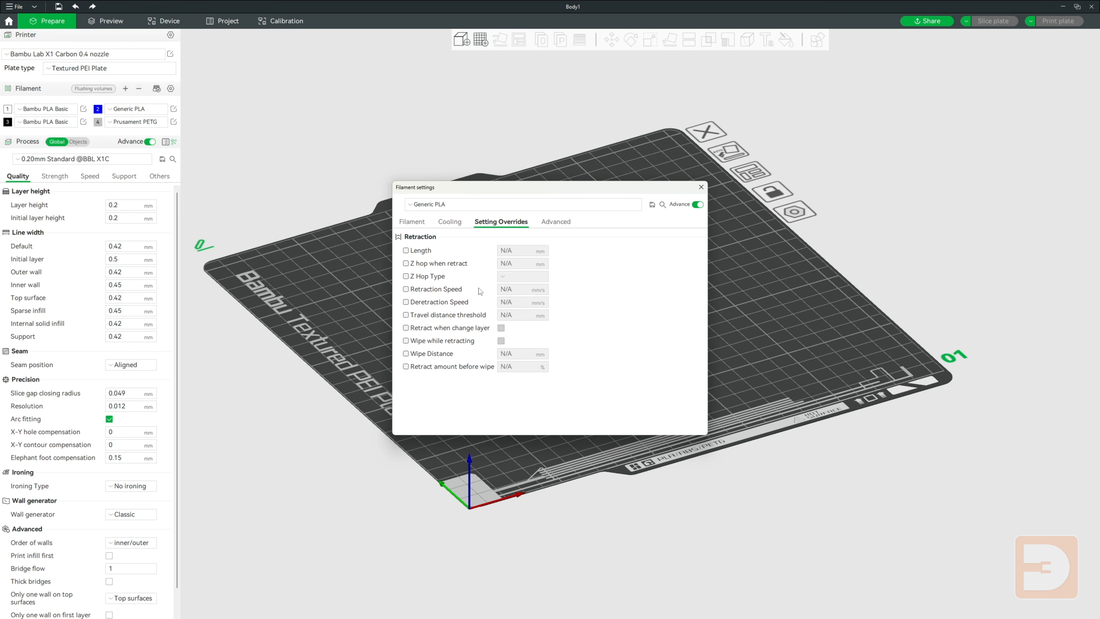
pyautogui.click(407, 251)
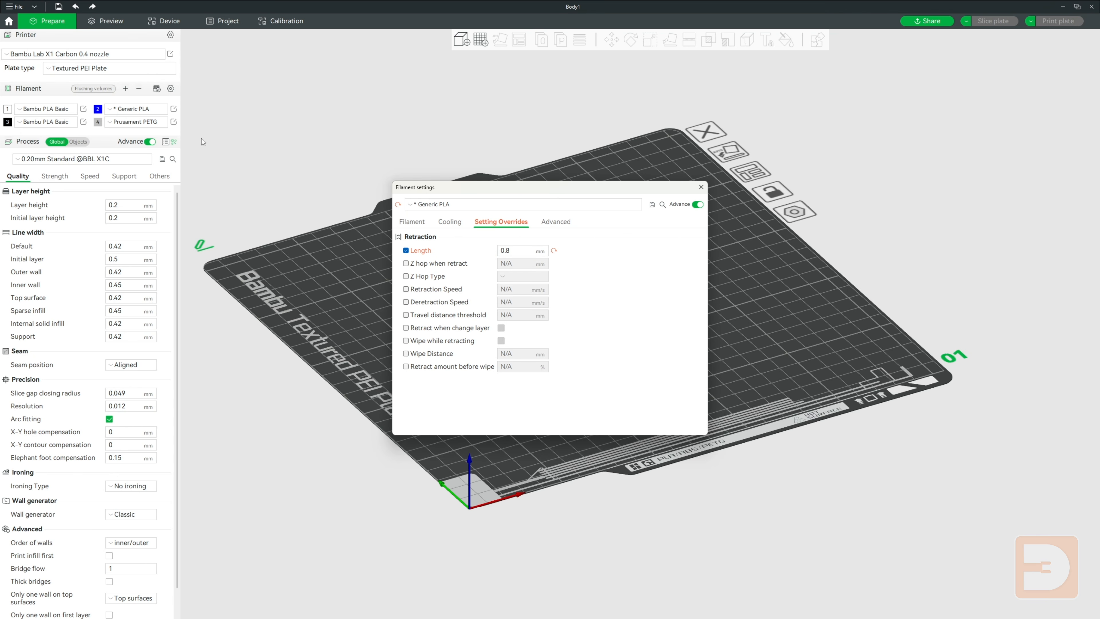
pyautogui.click(407, 250)
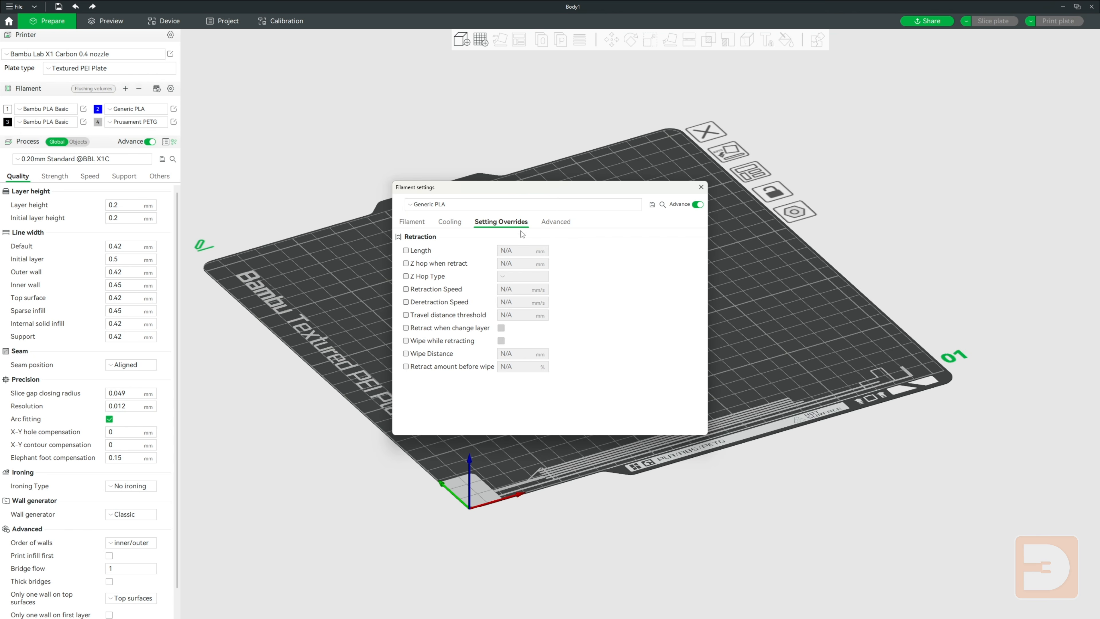
pyautogui.click(546, 223)
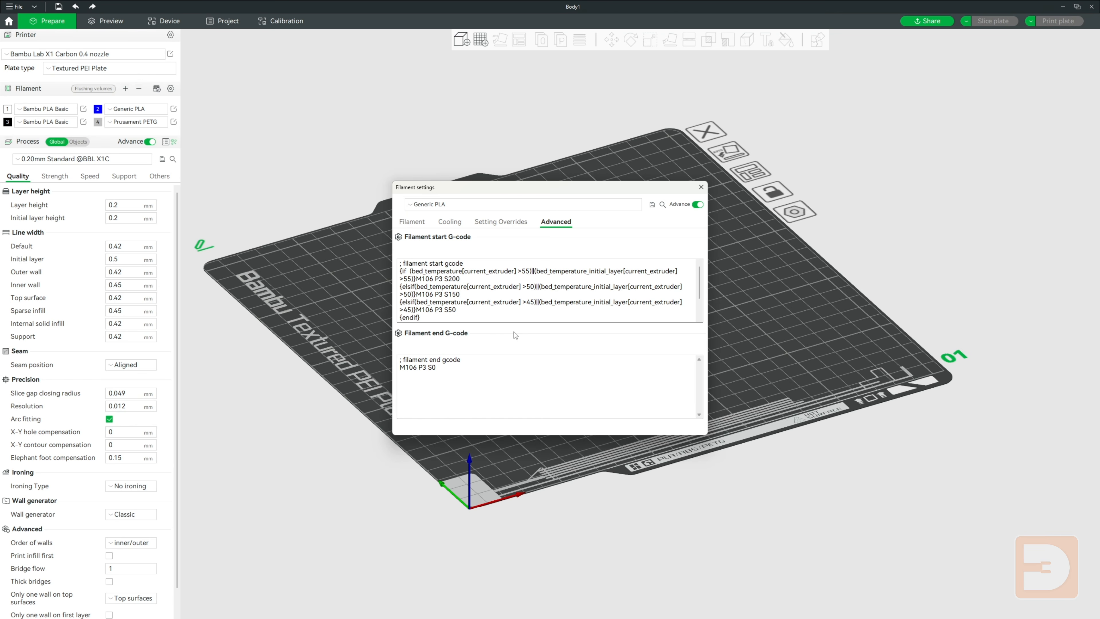
pyautogui.click(702, 187)
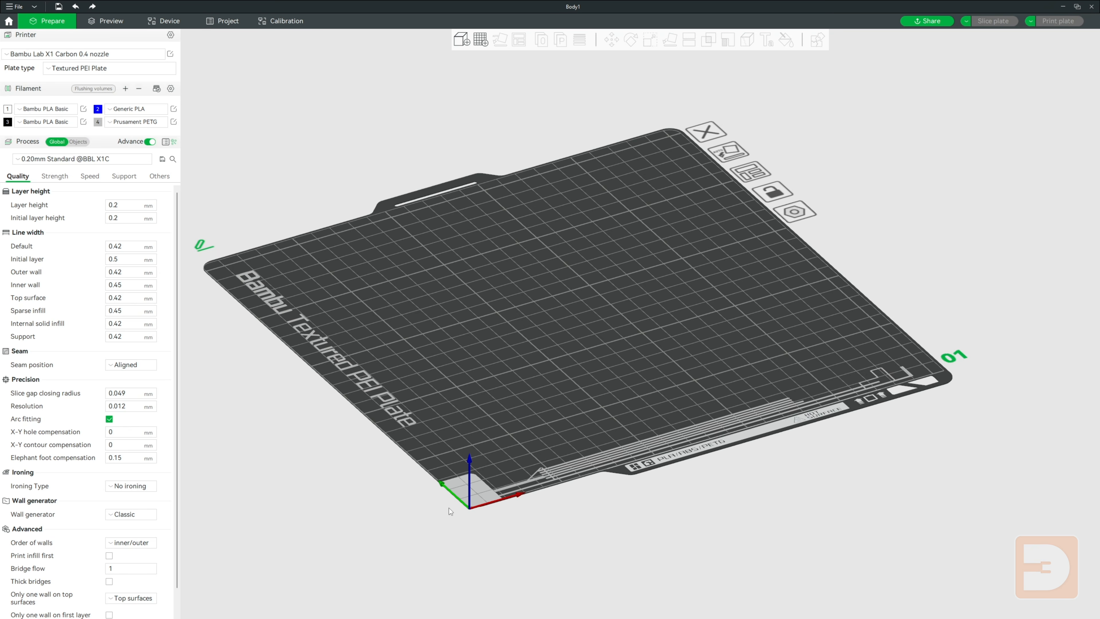
# Import Body1.stl from the Test Model folder onto the plate
pyautogui.scroll(5, 448, 509)
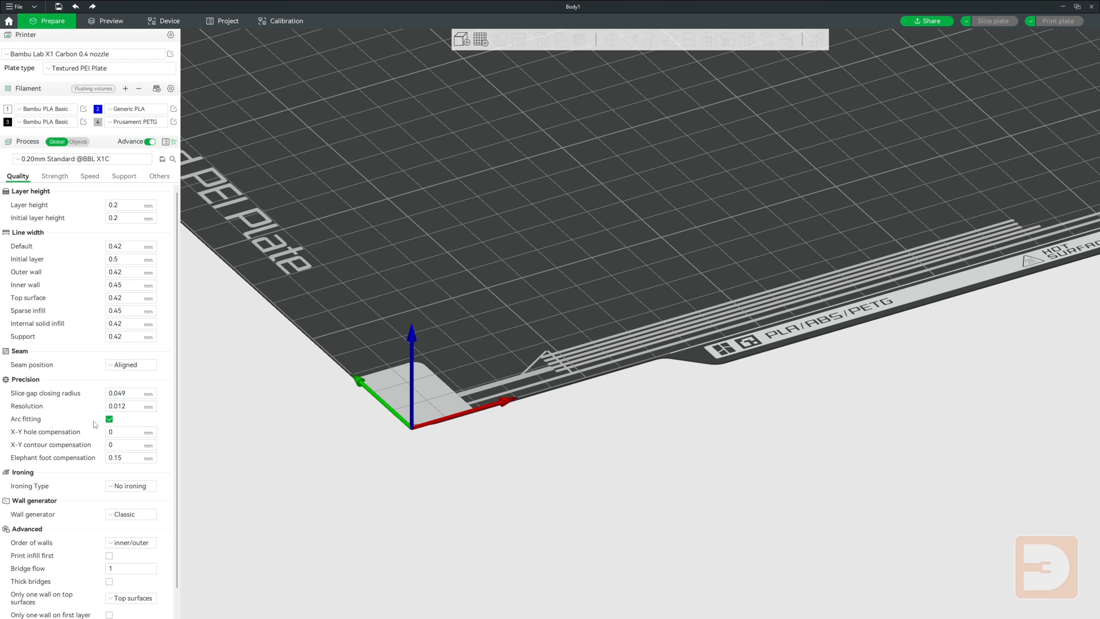
pyautogui.scroll(-5, 267, 322)
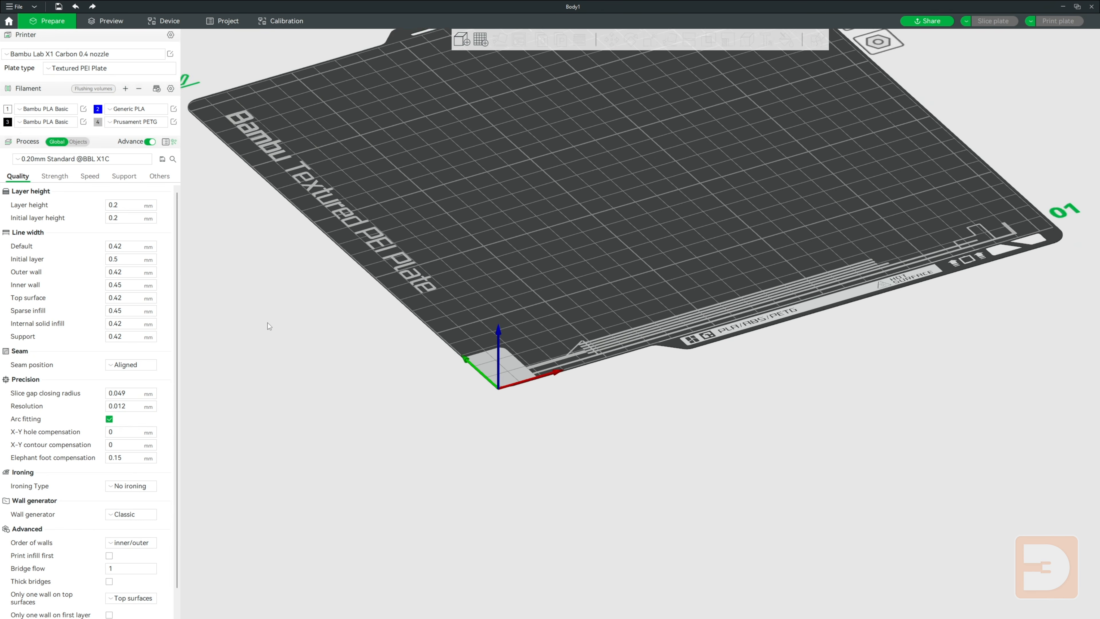
pyautogui.moveTo(451, 312); pyautogui.dragTo(457, 309, button='middle')
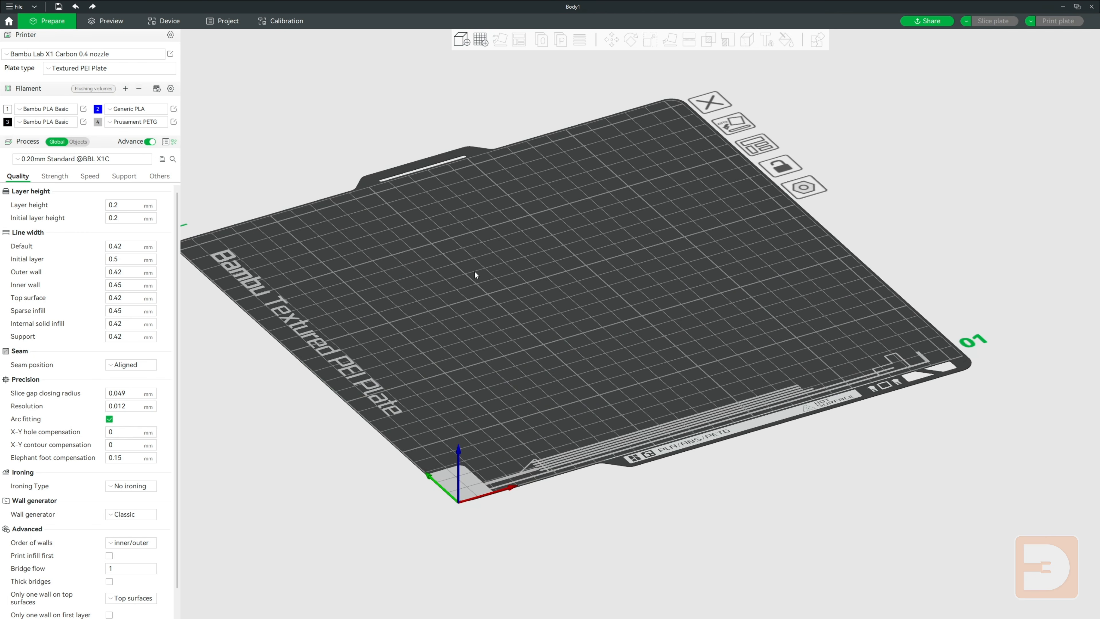
pyautogui.click(462, 40)
pyautogui.click(55, 99)
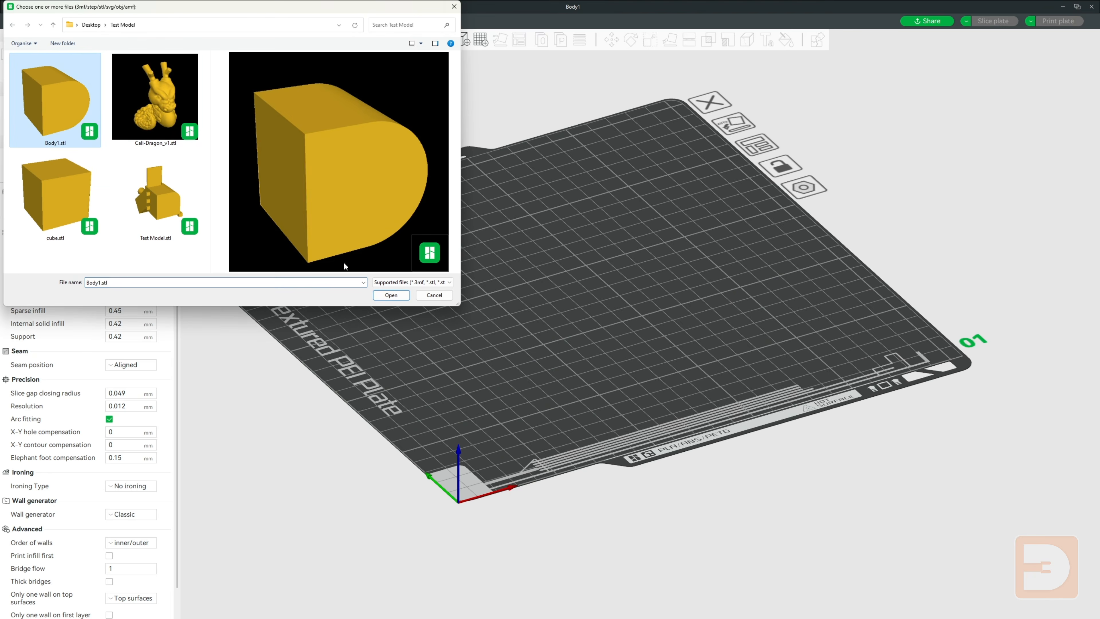
pyautogui.click(391, 295)
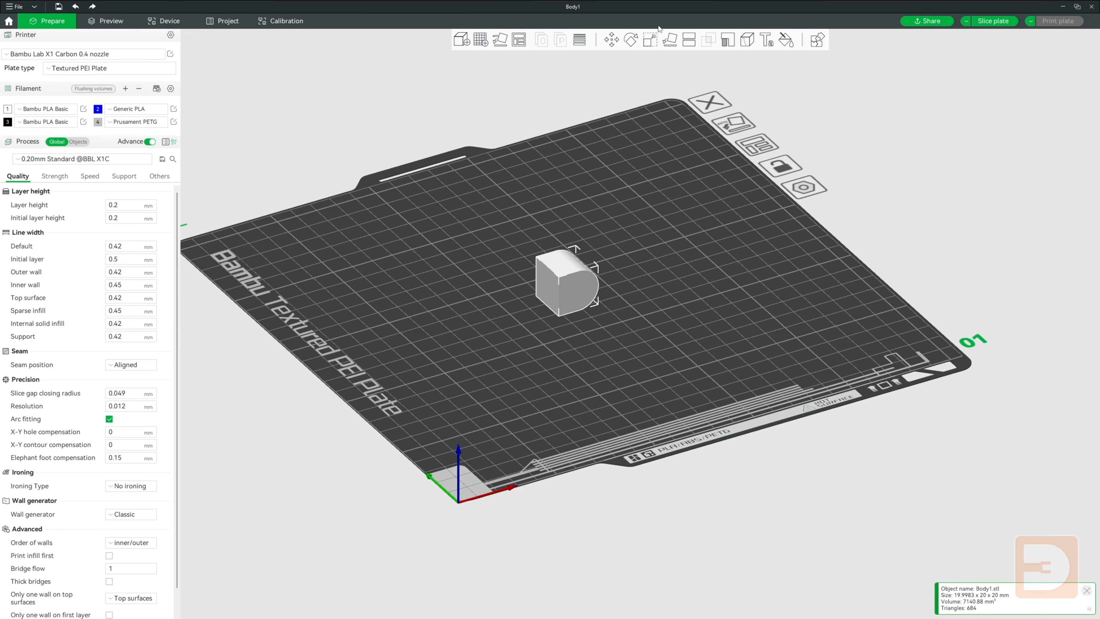
# Lay the imported body on its flat D-shaped end face
pyautogui.click(671, 40)
pyautogui.click(581, 284)
pyautogui.moveTo(686, 276); pyautogui.dragTo(622, 323)
pyautogui.scroll(8, 623, 322)
pyautogui.moveTo(596, 298); pyautogui.dragTo(674, 342, button='right')
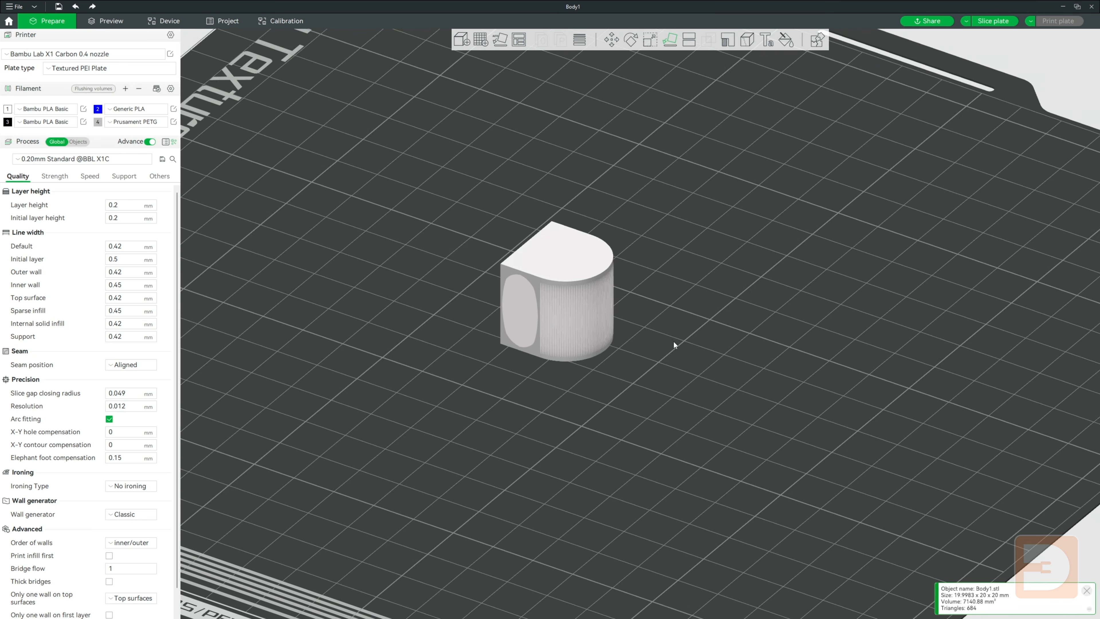
# Examine the triangle wireframe along the body's curved wall with the Simplify Model tool, and leave the mesh unsimplified
pyautogui.scroll(5, 676, 342)
pyautogui.rightClick(508, 206)
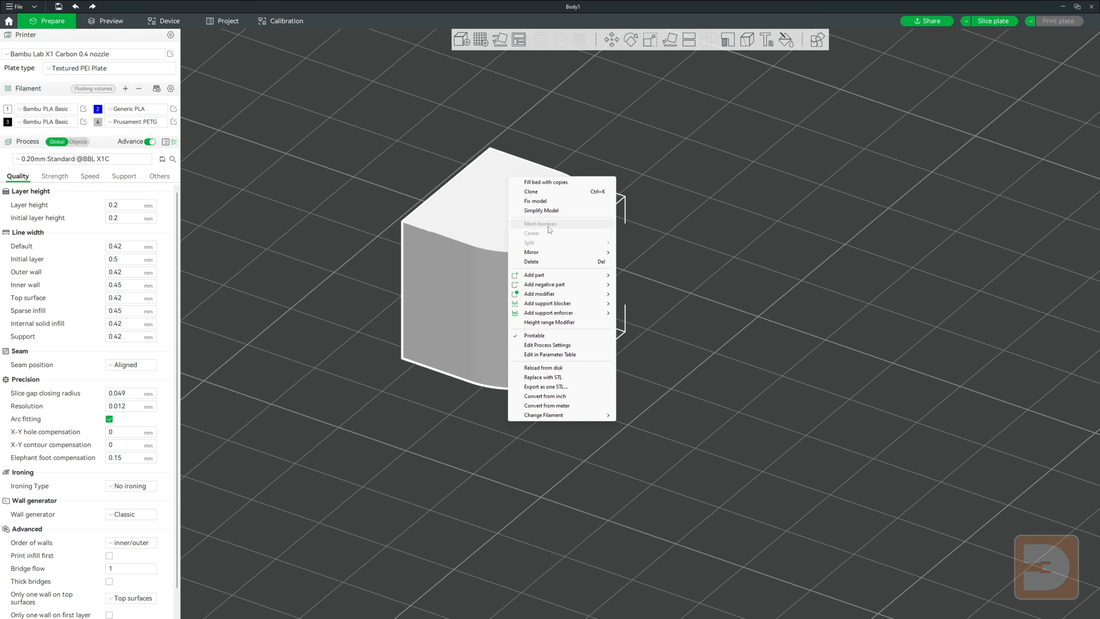
pyautogui.click(567, 211)
pyautogui.moveTo(527, 170); pyautogui.dragTo(815, 122)
pyautogui.moveTo(737, 208); pyautogui.dragTo(475, 254)
pyautogui.scroll(4, 600, 245)
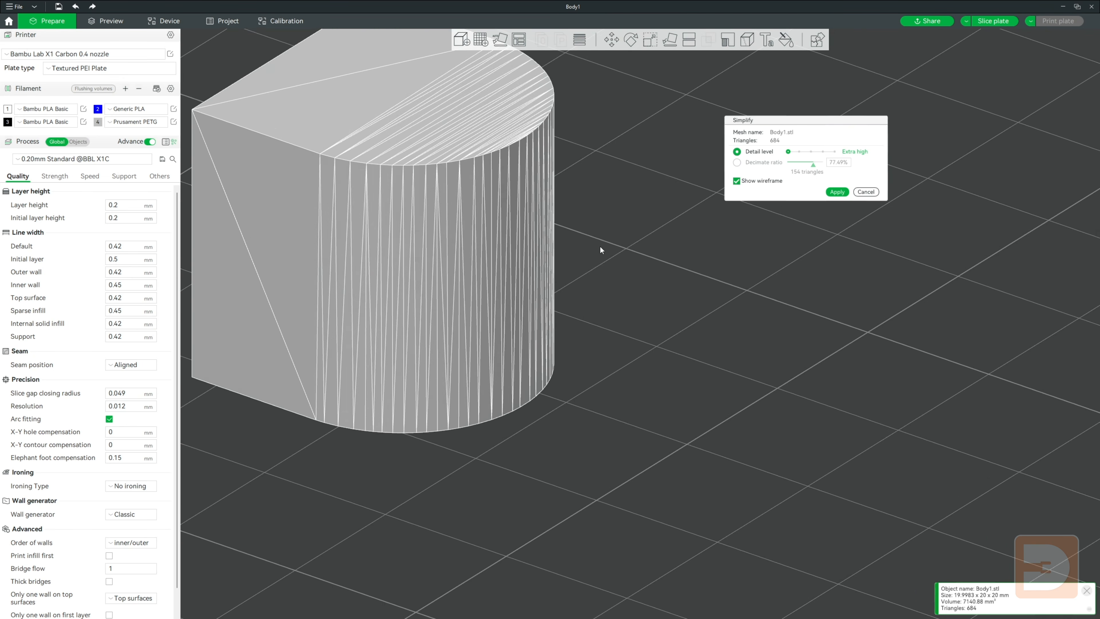
pyautogui.moveTo(600, 245); pyautogui.dragTo(734, 319, button='right')
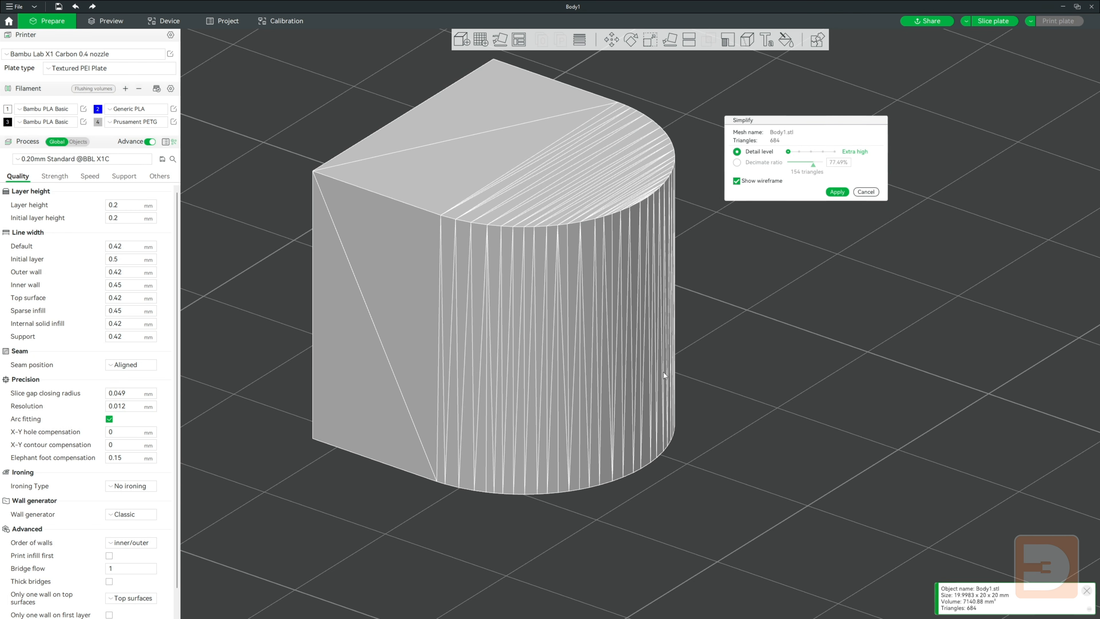
pyautogui.moveTo(664, 372); pyautogui.dragTo(754, 376)
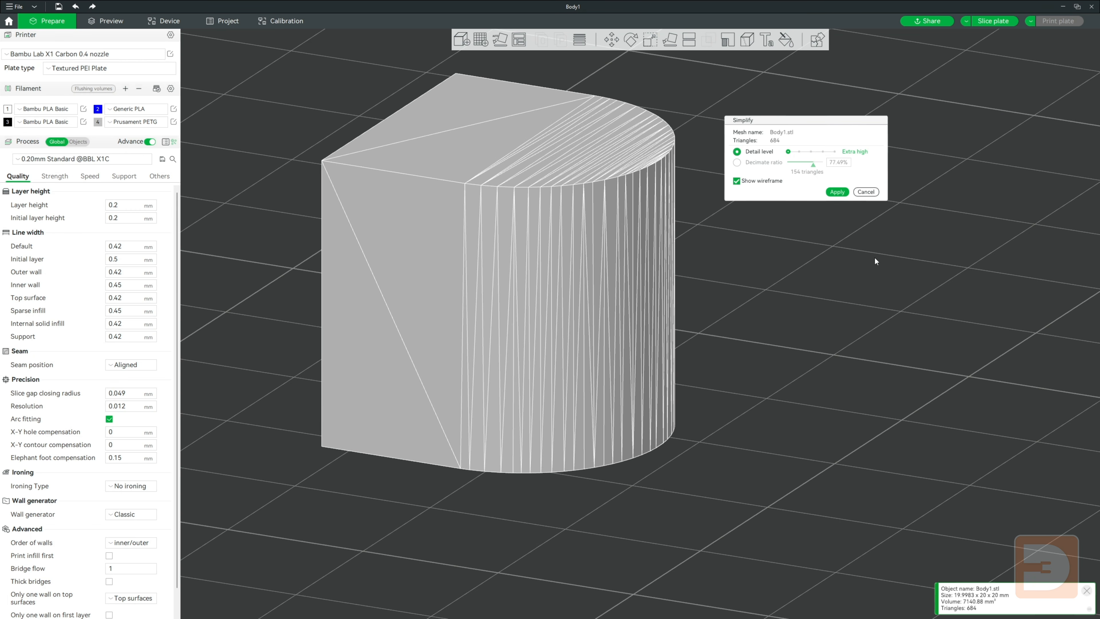
pyautogui.click(866, 192)
# Delete the rounded body from the plate
pyautogui.scroll(-5, 806, 302)
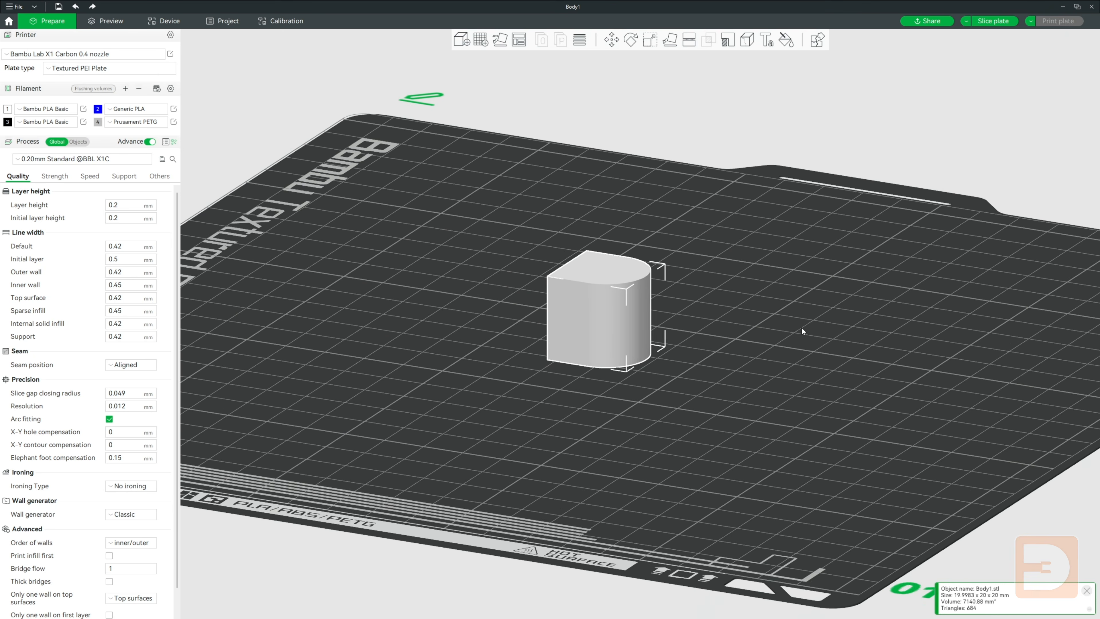
pyautogui.moveTo(802, 331); pyautogui.dragTo(753, 348)
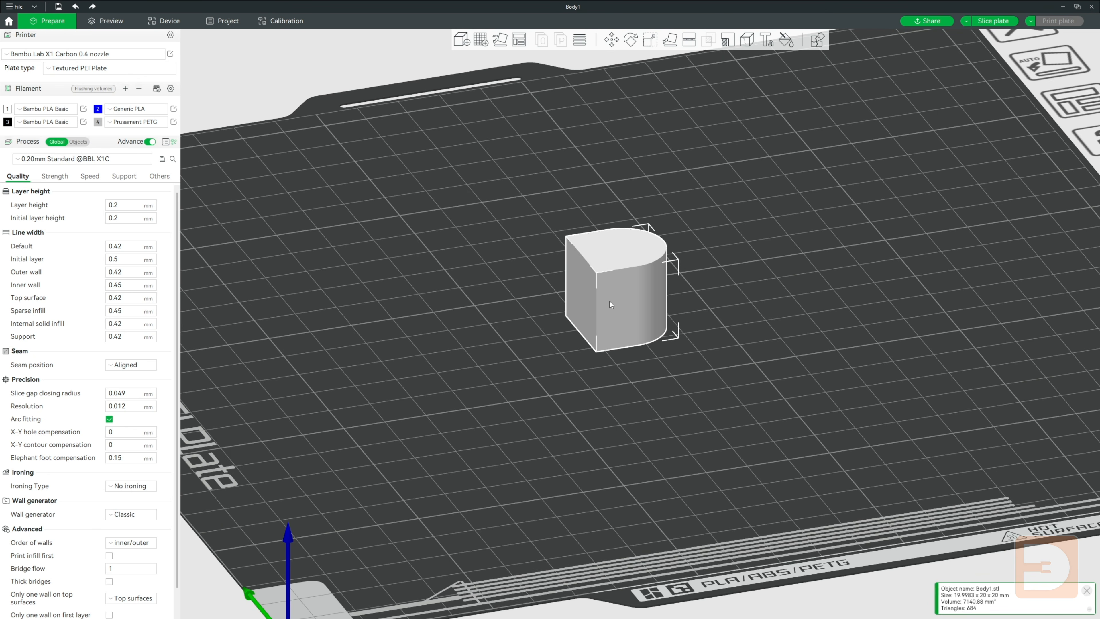
pyautogui.press('Delete')
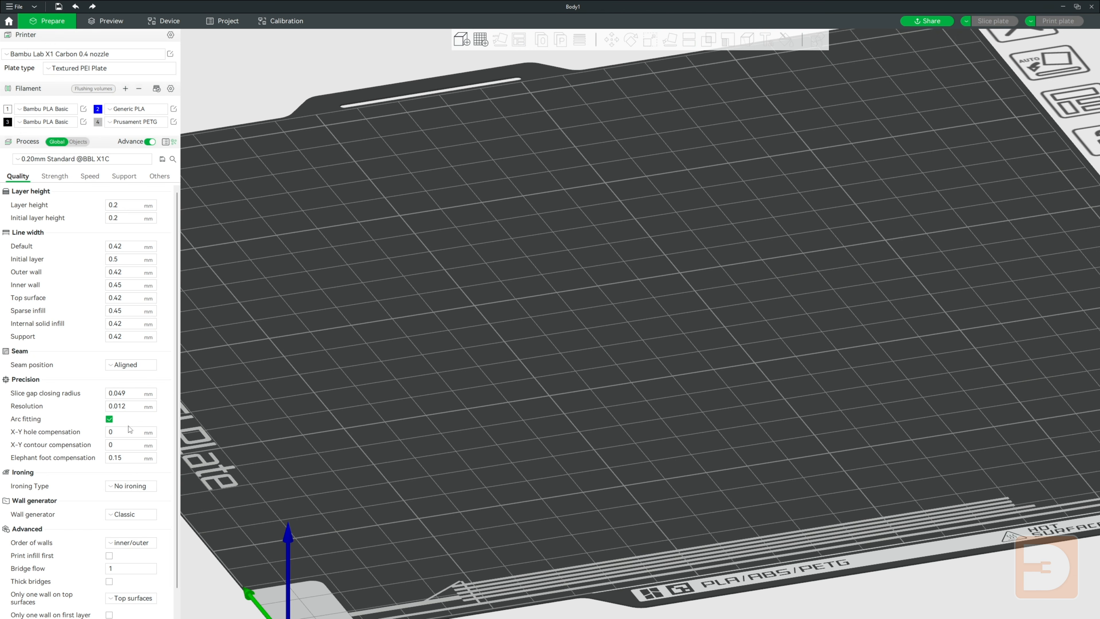
pyautogui.press('0')
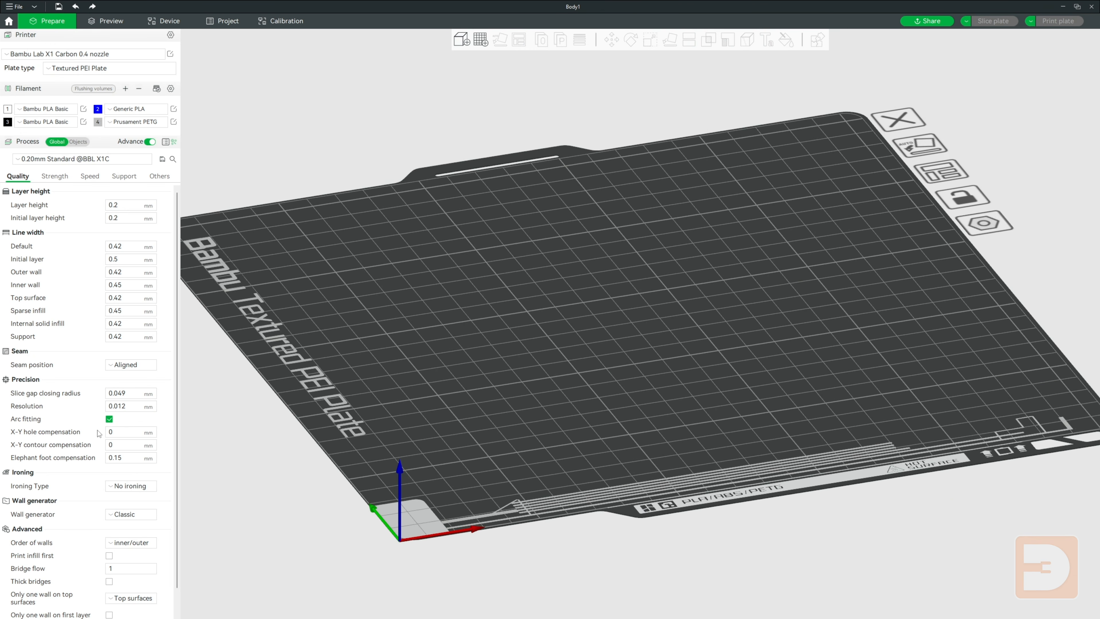
# Add the 3DBenchy primitive to the empty plate
pyautogui.click(110, 447)
pyautogui.rightClick(553, 213)
pyautogui.moveTo(590, 268)
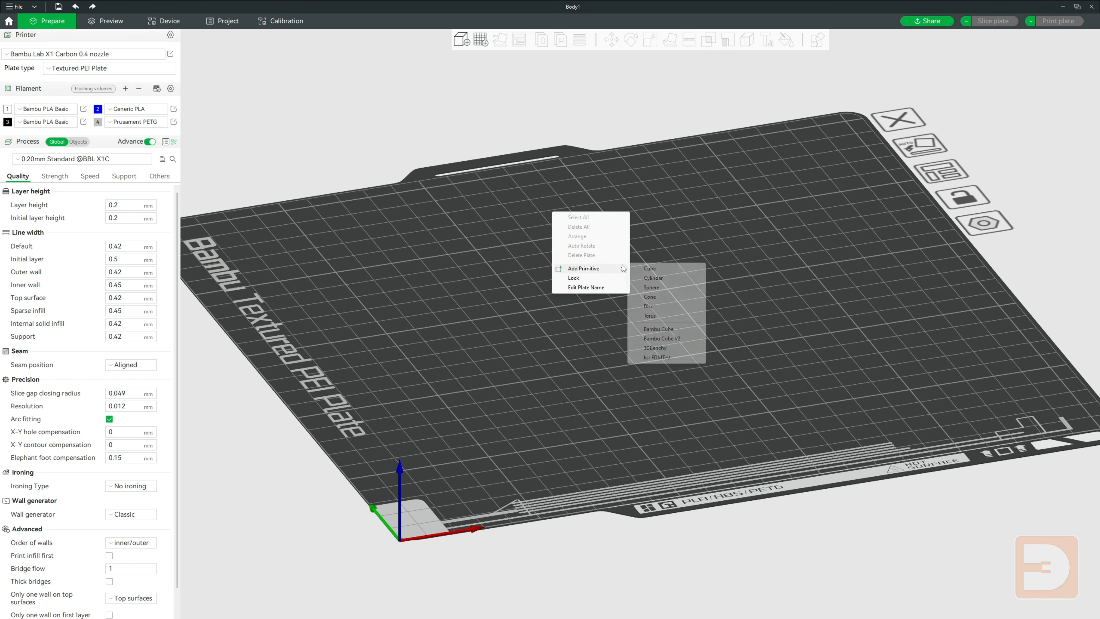
pyautogui.click(672, 349)
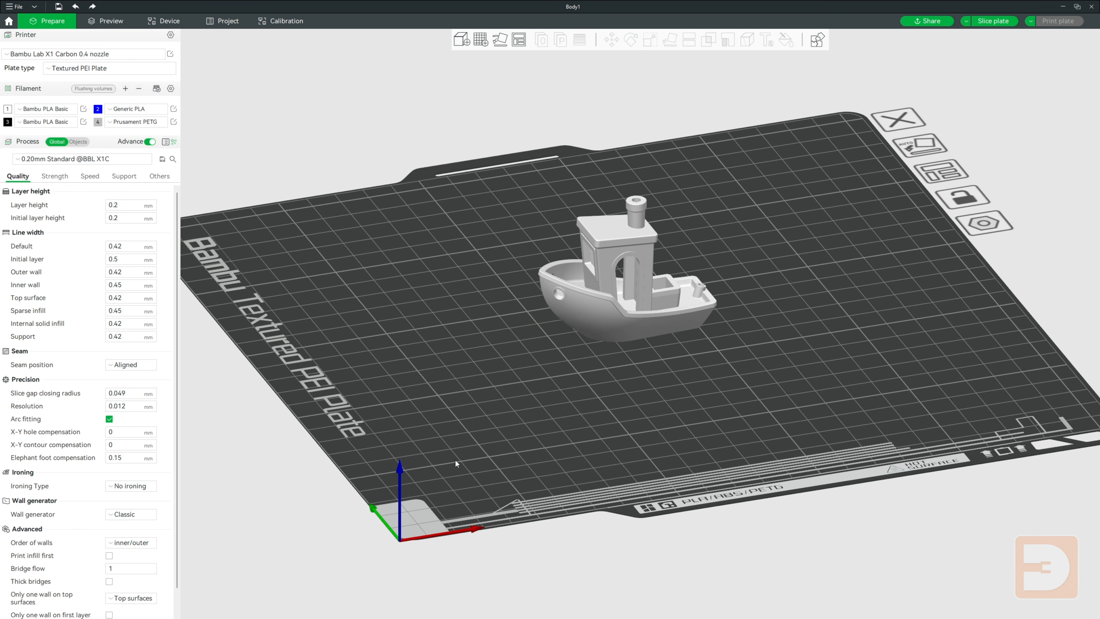
# Set the ironing type to Topmost surface and slice the Benchy
pyautogui.scroll(10, 528, 344)
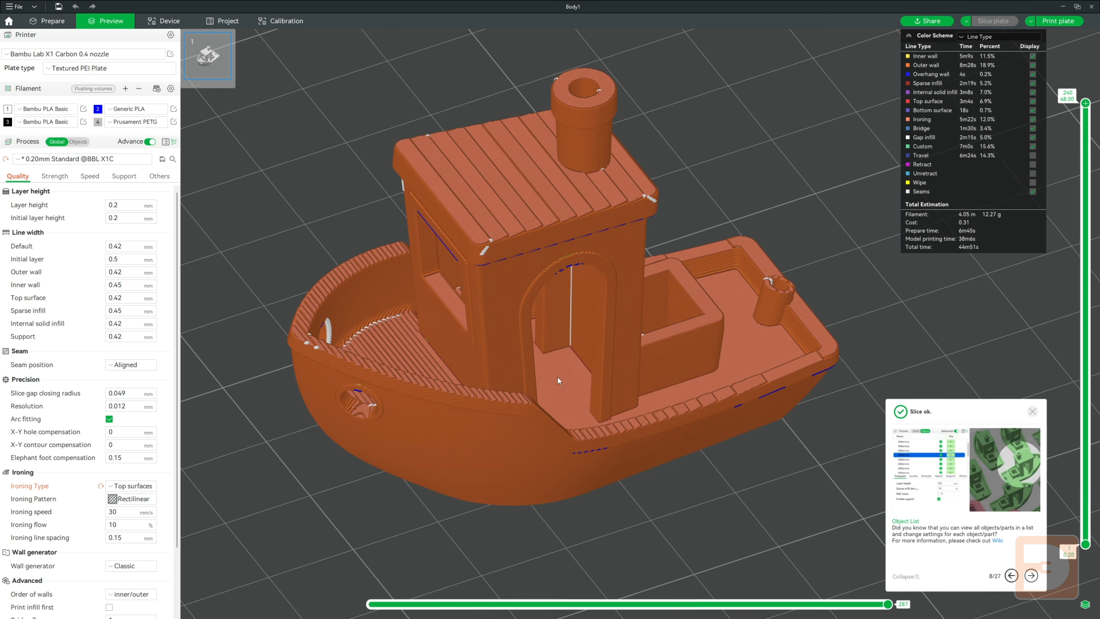
pyautogui.click(131, 486)
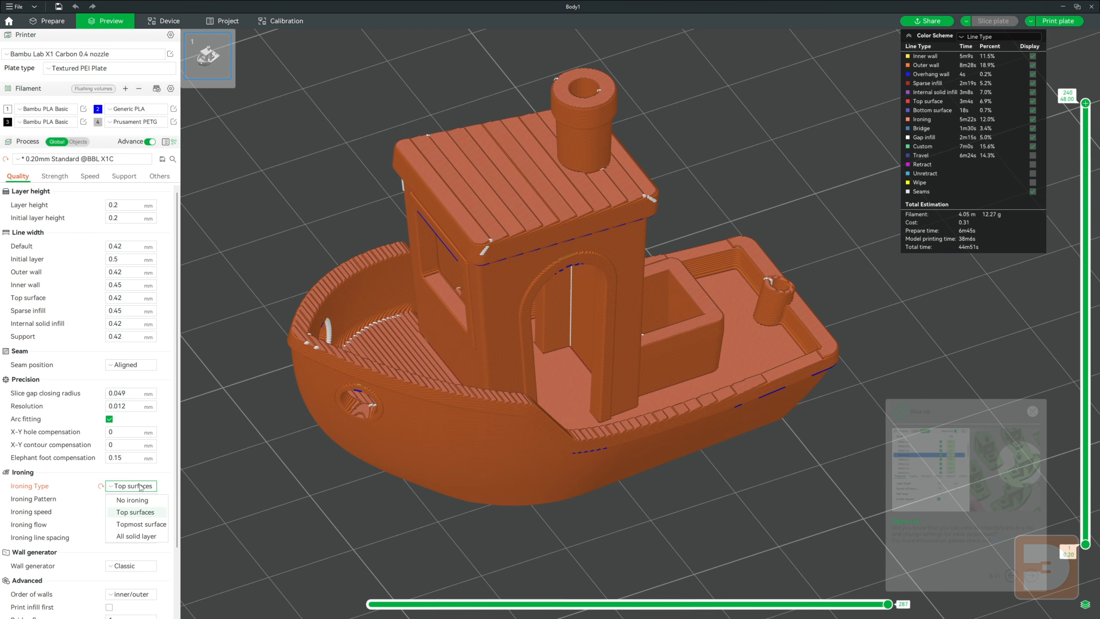
pyautogui.click(148, 524)
pyautogui.click(996, 23)
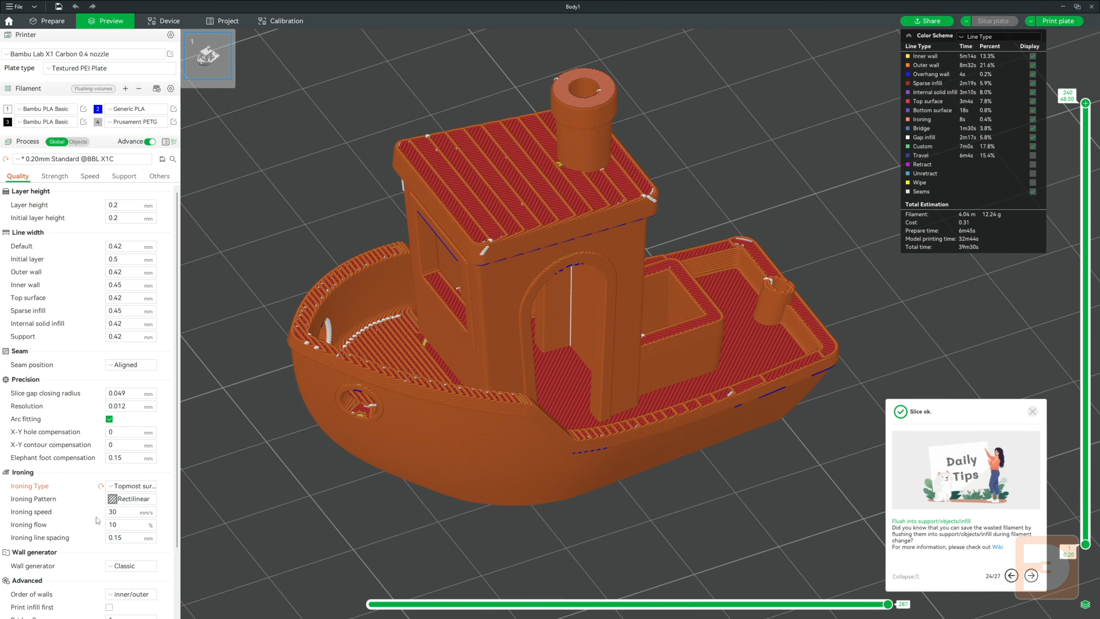
# Set the ironing pattern to Concentric and slice the plate again
pyautogui.click(130, 499)
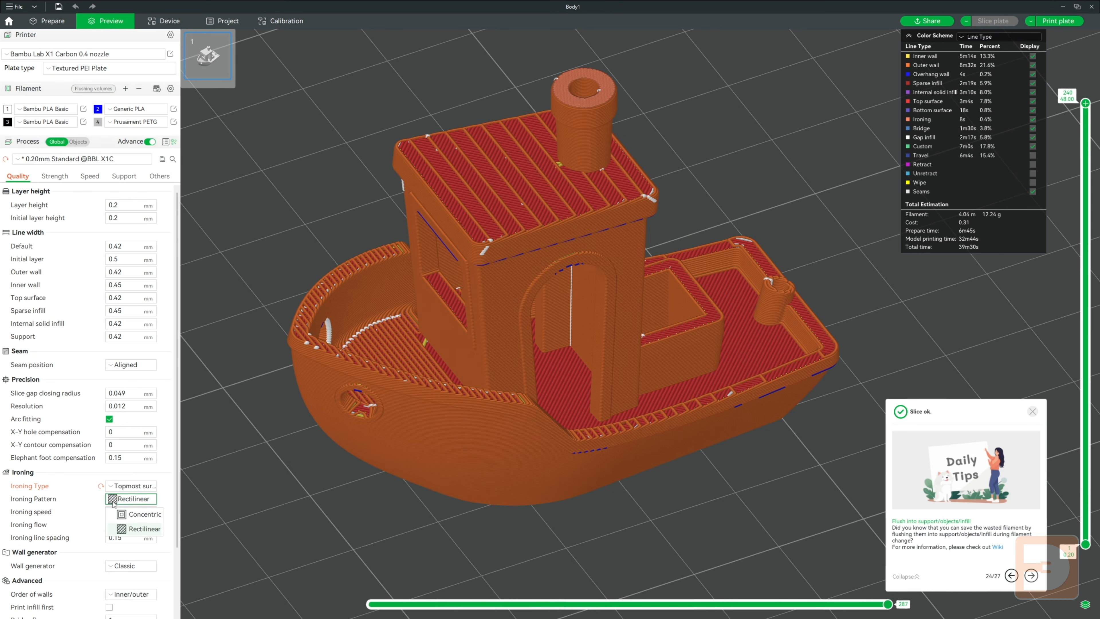
pyautogui.click(130, 524)
pyautogui.click(1007, 20)
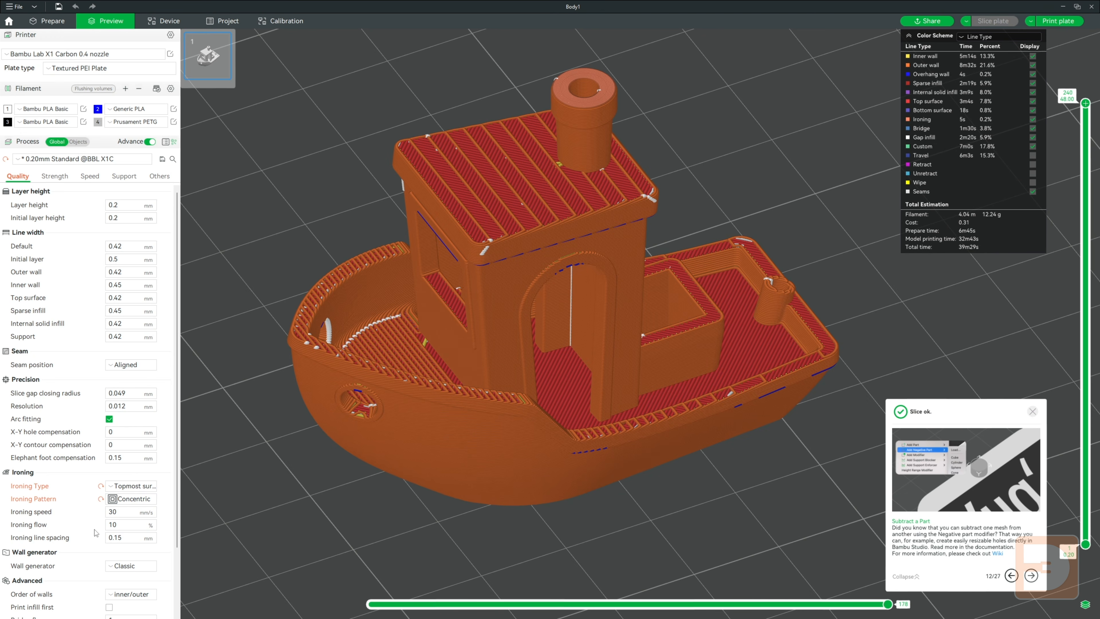
# Set the ironing type back to No ironing and return to the model preparation view
pyautogui.click(122, 487)
pyautogui.click(129, 506)
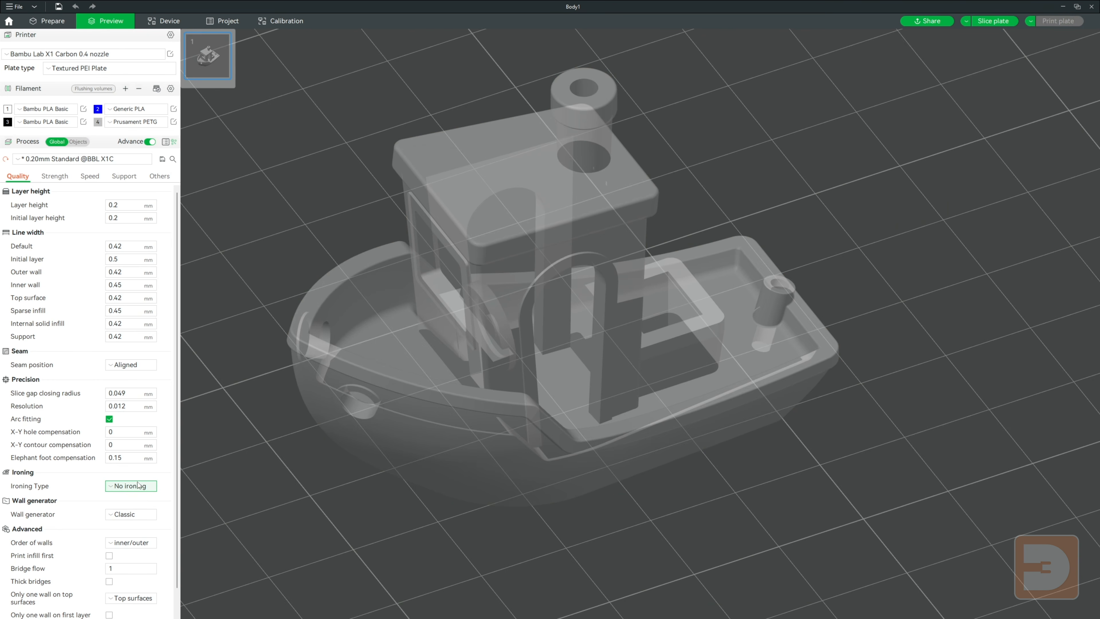
pyautogui.click(62, 21)
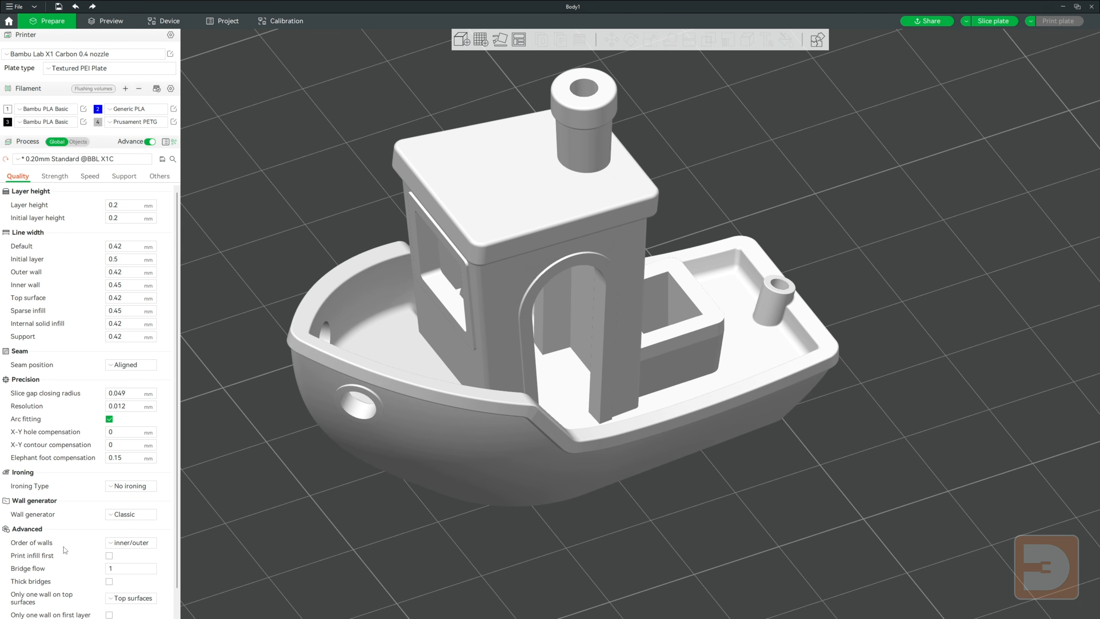
# Set the wall generator to Arachne and review the wall transition and minimum size settings it adds
pyautogui.scroll(-1, 82, 518)
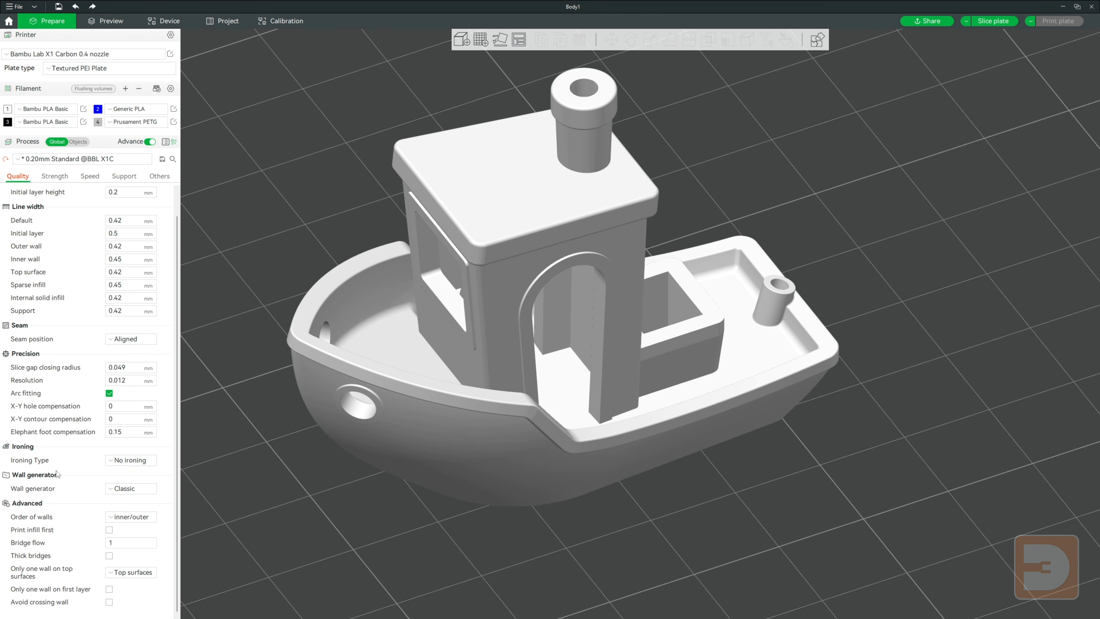
pyautogui.click(117, 490)
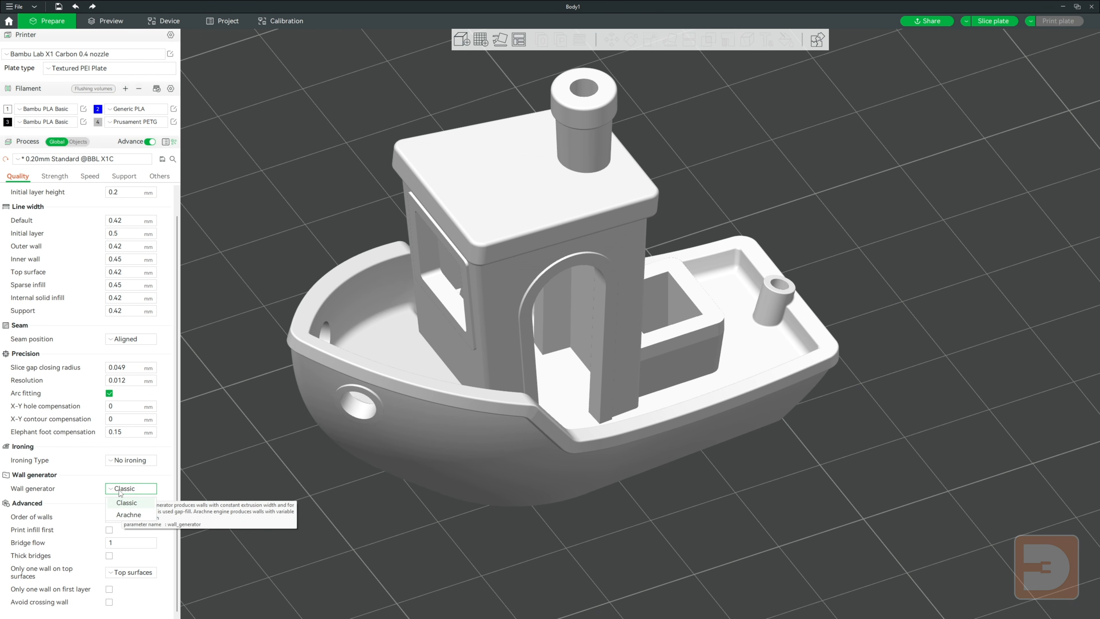
pyautogui.click(128, 514)
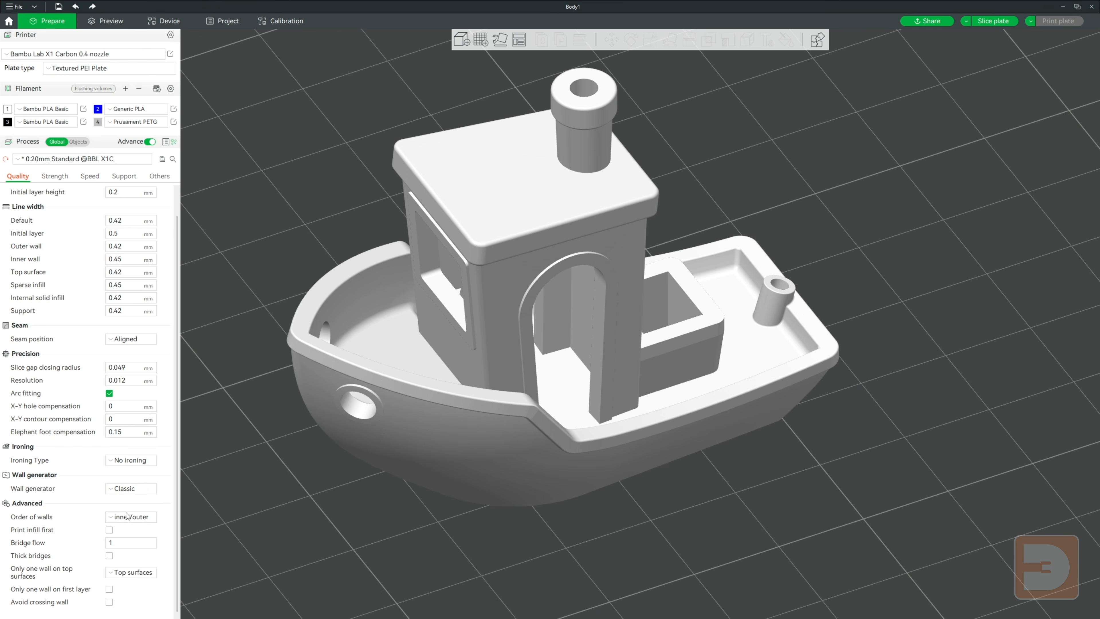
pyautogui.scroll(-2, 113, 440)
pyautogui.scroll(-2, 112, 436)
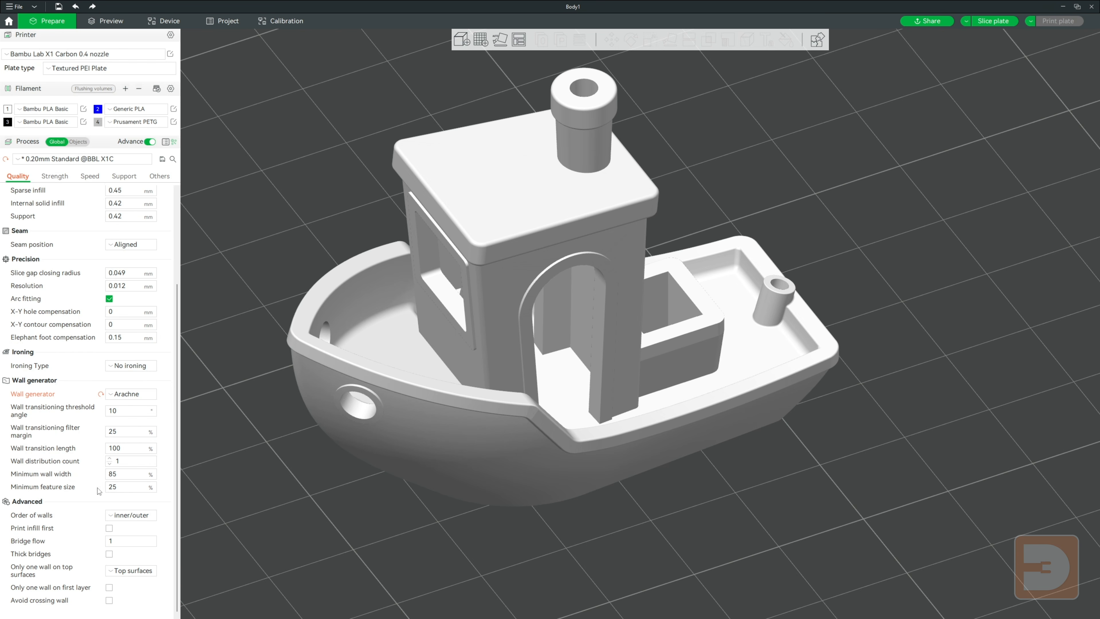
# Set the wall generator back to Classic and slice the plate
pyautogui.click(130, 393)
pyautogui.click(122, 409)
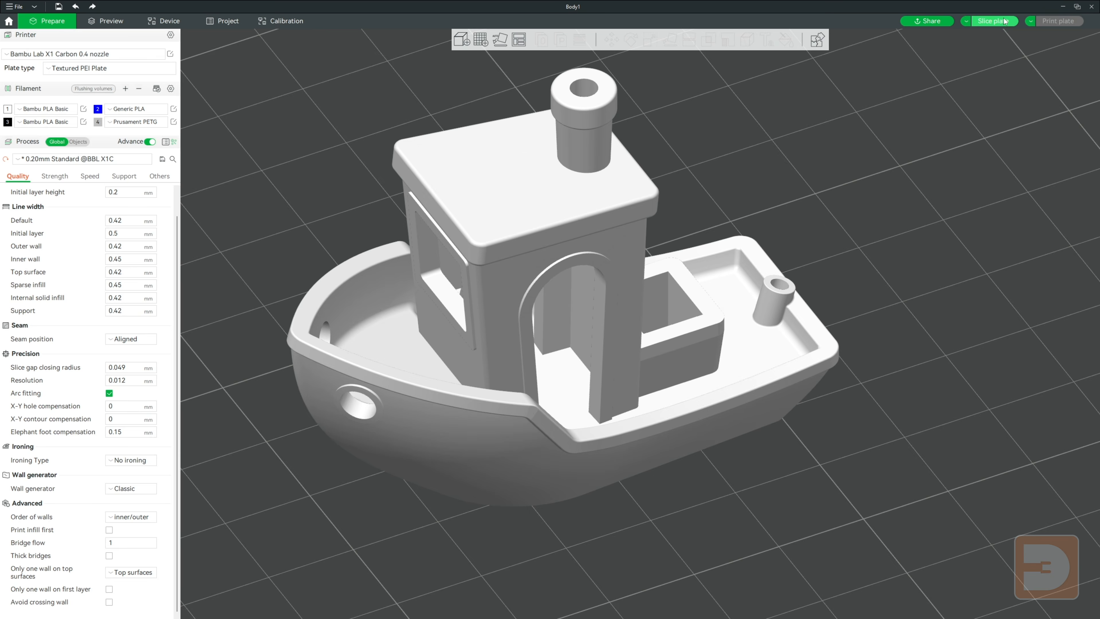
pyautogui.click(992, 21)
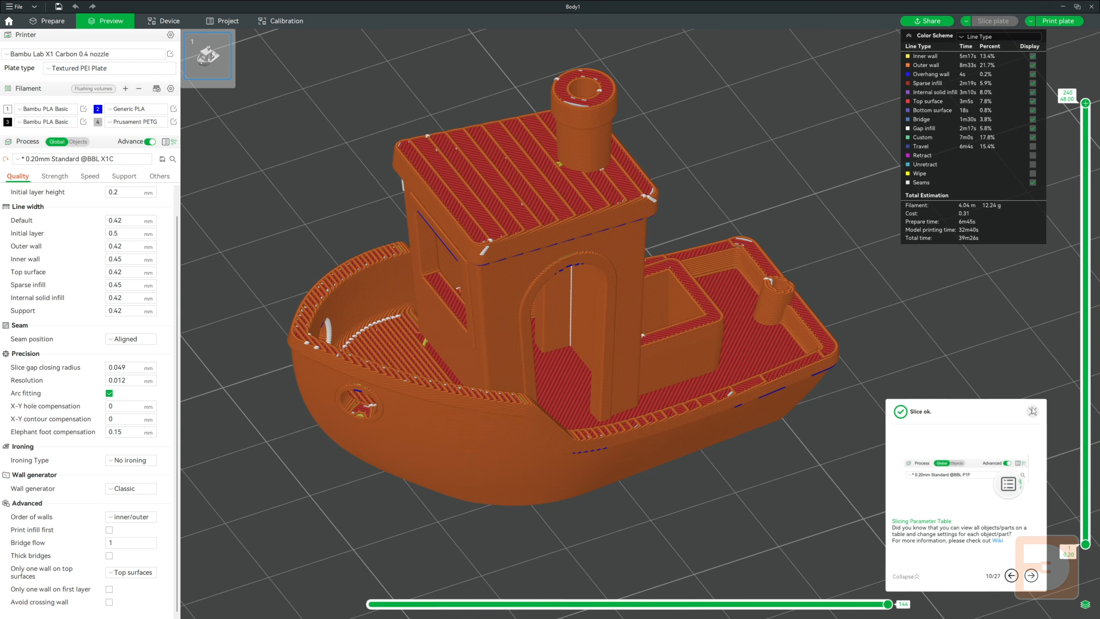
# Cut the sliced preview down to layer 36 and scrub its toolpath from start to end to examine the wall printing order
pyautogui.click(1033, 410)
pyautogui.moveTo(1086, 103); pyautogui.dragTo(1060, 475)
pyautogui.moveTo(909, 602); pyautogui.dragTo(309, 616)
pyautogui.moveTo(342, 526); pyautogui.dragTo(324, 404, button='right')
pyautogui.scroll(3, 347, 404)
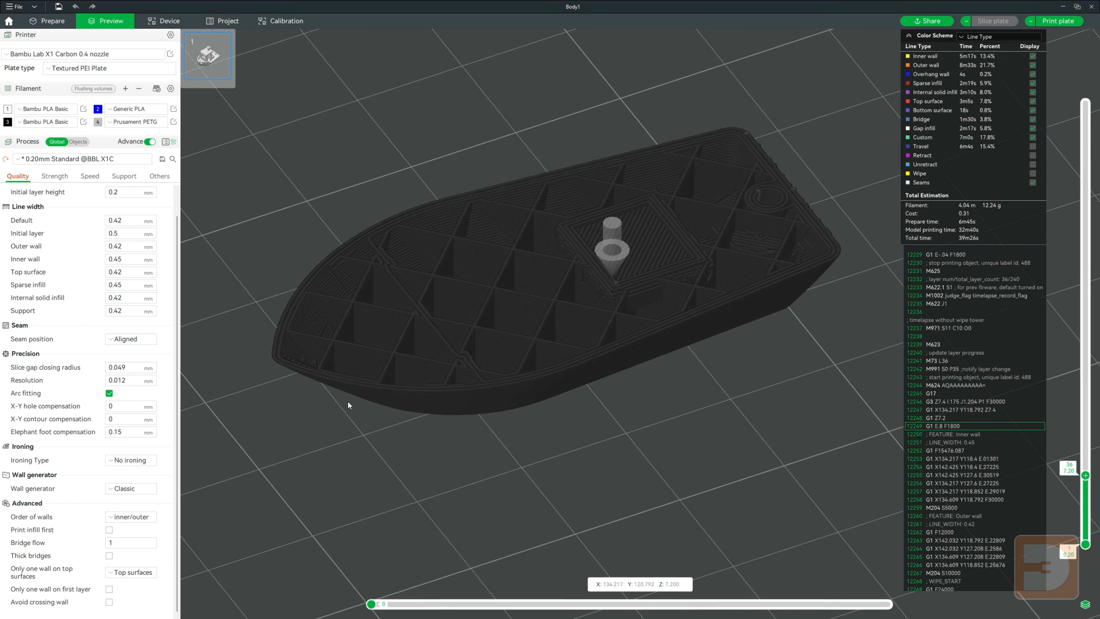
pyautogui.moveTo(368, 606); pyautogui.dragTo(407, 612)
pyautogui.moveTo(419, 605); pyautogui.dragTo(892, 605)
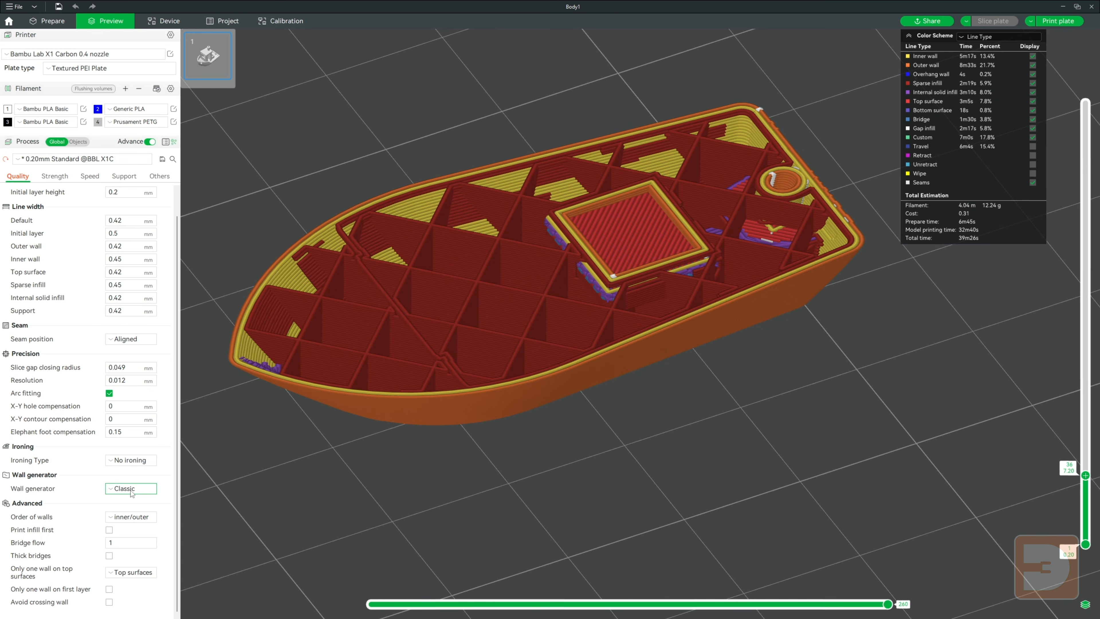
# Set the order of walls to outer/inner, slice the plate and scrub through the layer's toolpath
pyautogui.click(136, 519)
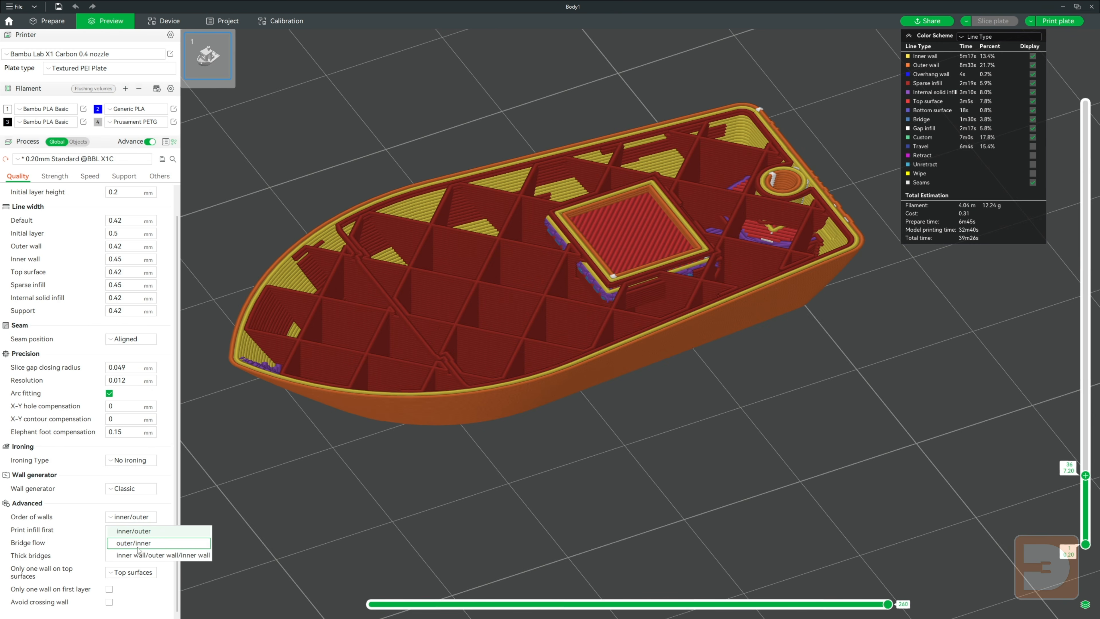
pyautogui.click(137, 545)
pyautogui.click(1000, 21)
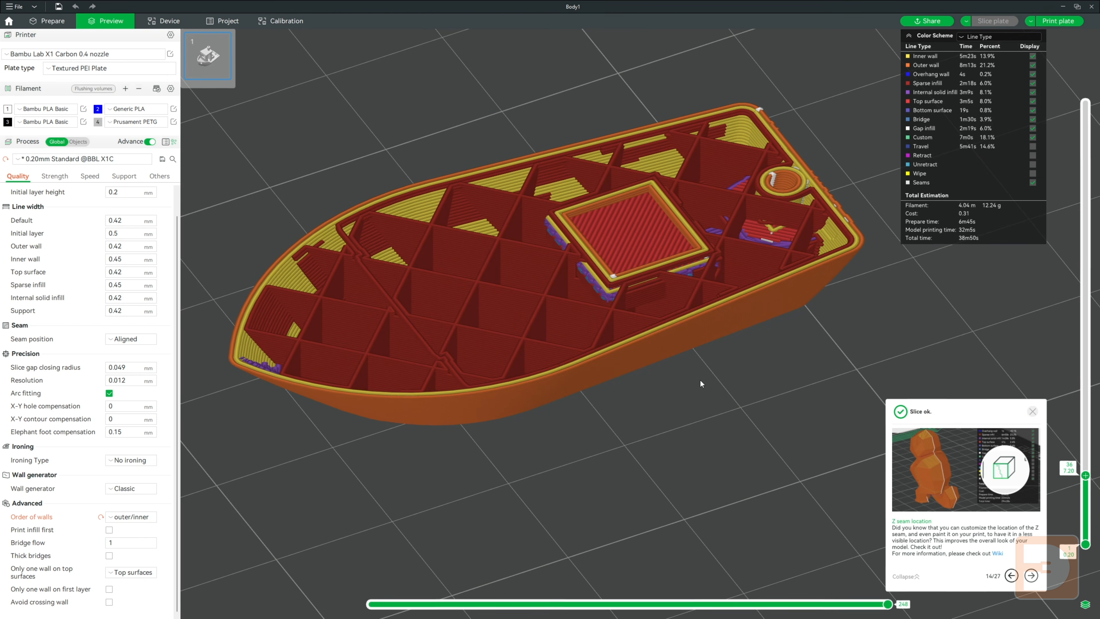
pyautogui.moveTo(888, 603)
pyautogui.mouseDown()
pyautogui.moveTo(386, 605)
pyautogui.moveTo(414, 614)
pyautogui.moveTo(433, 605)
pyautogui.moveTo(905, 612)
pyautogui.mouseUp()
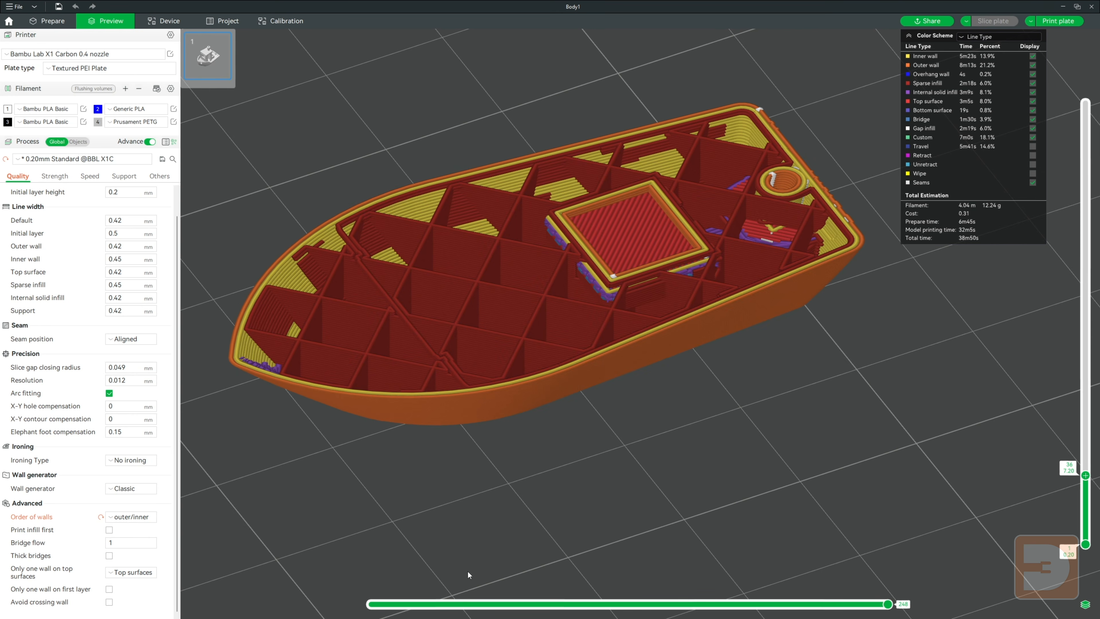
# Set the order of walls to inner wall/outer wall/inner wall and increase the wall loops to 3
pyautogui.click(138, 515)
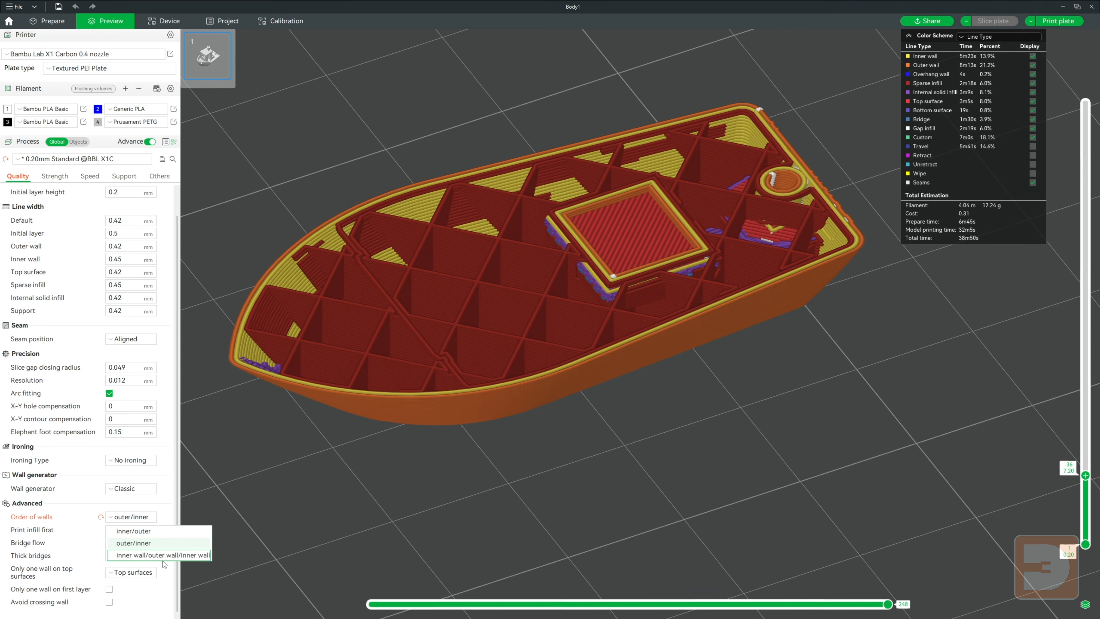
pyautogui.click(172, 559)
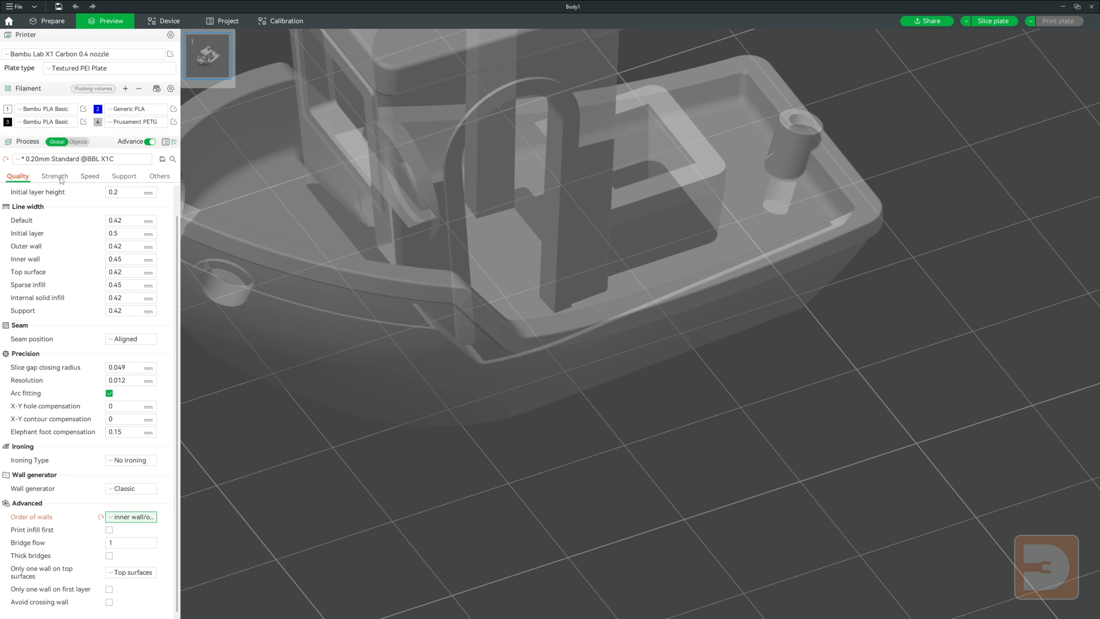
pyautogui.click(61, 176)
pyautogui.click(109, 203)
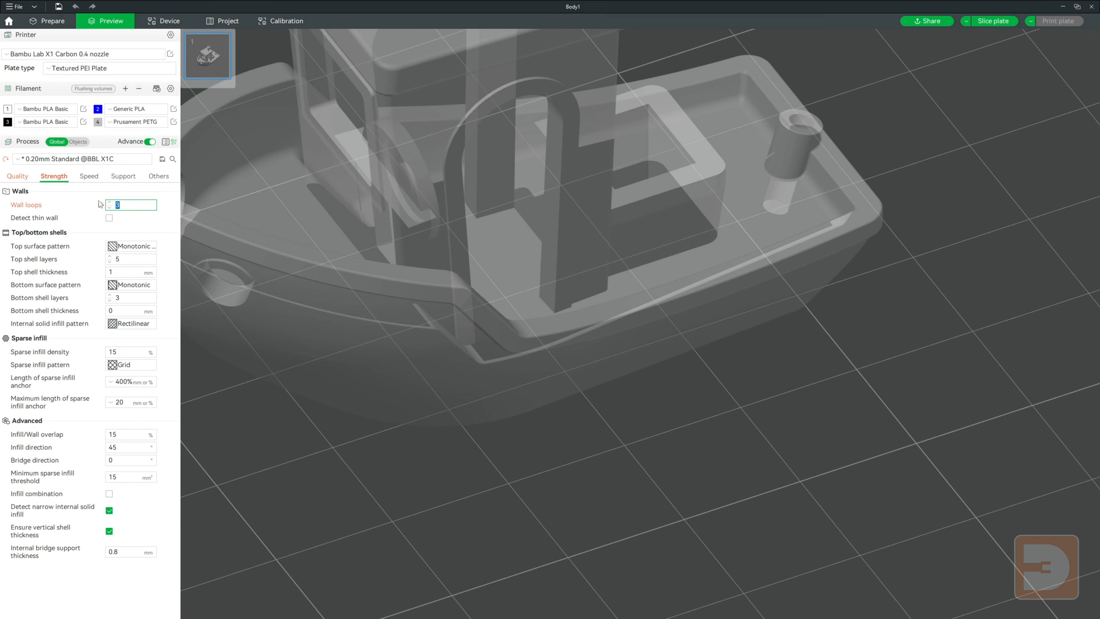
# Slice the plate and scrub through the layer 36 toolpath to check the three-wall printing sequence
pyautogui.click(27, 177)
pyautogui.click(994, 21)
pyautogui.moveTo(907, 609)
pyautogui.mouseDown()
pyautogui.moveTo(368, 604)
pyautogui.moveTo(898, 580)
pyautogui.mouseUp()
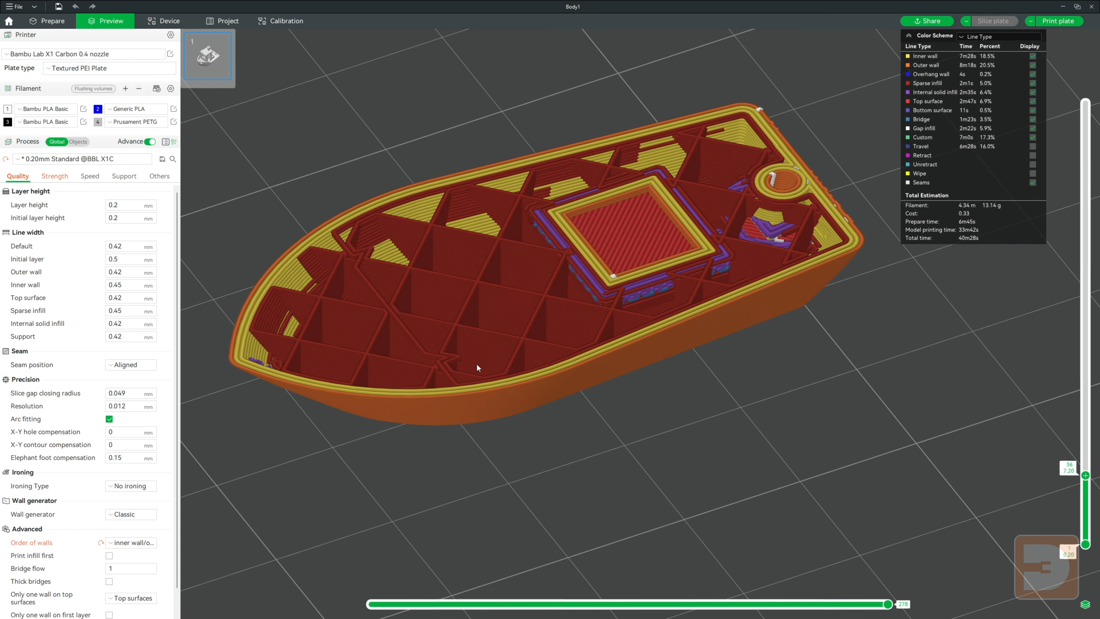
# Restore the wall loops to 2 and the order of walls to inner/outer
pyautogui.click(54, 176)
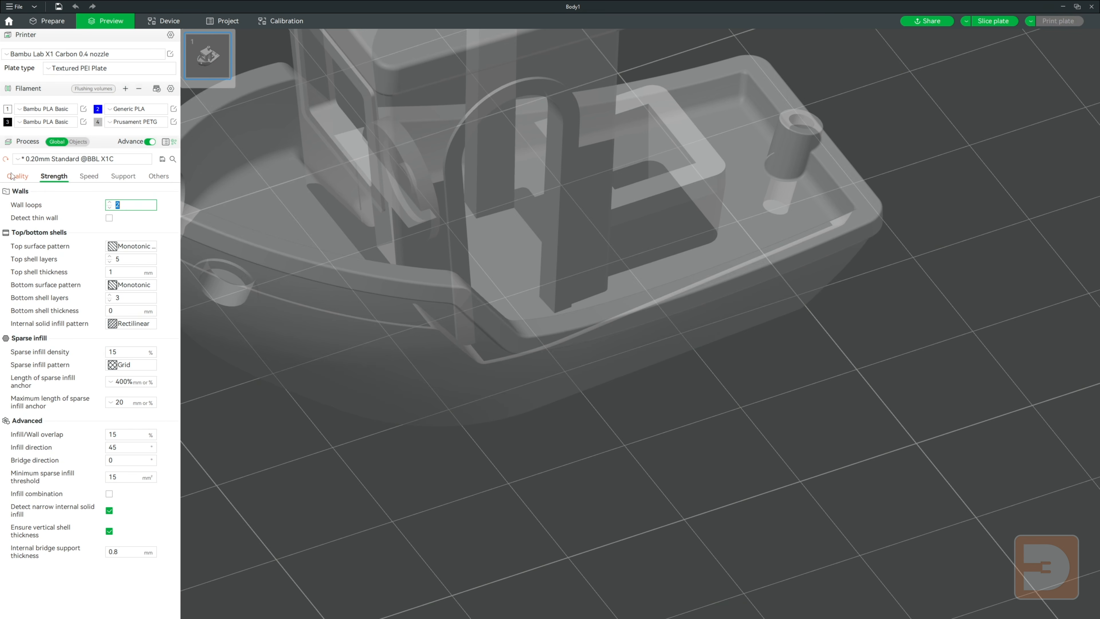
pyautogui.click(18, 177)
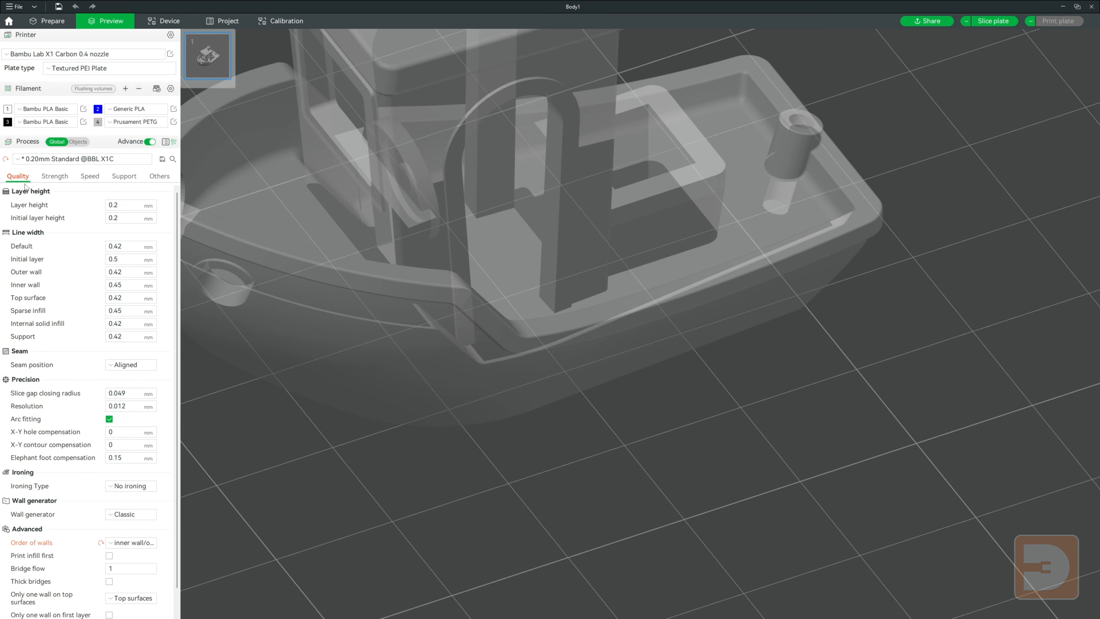
pyautogui.click(130, 544)
pyautogui.click(133, 557)
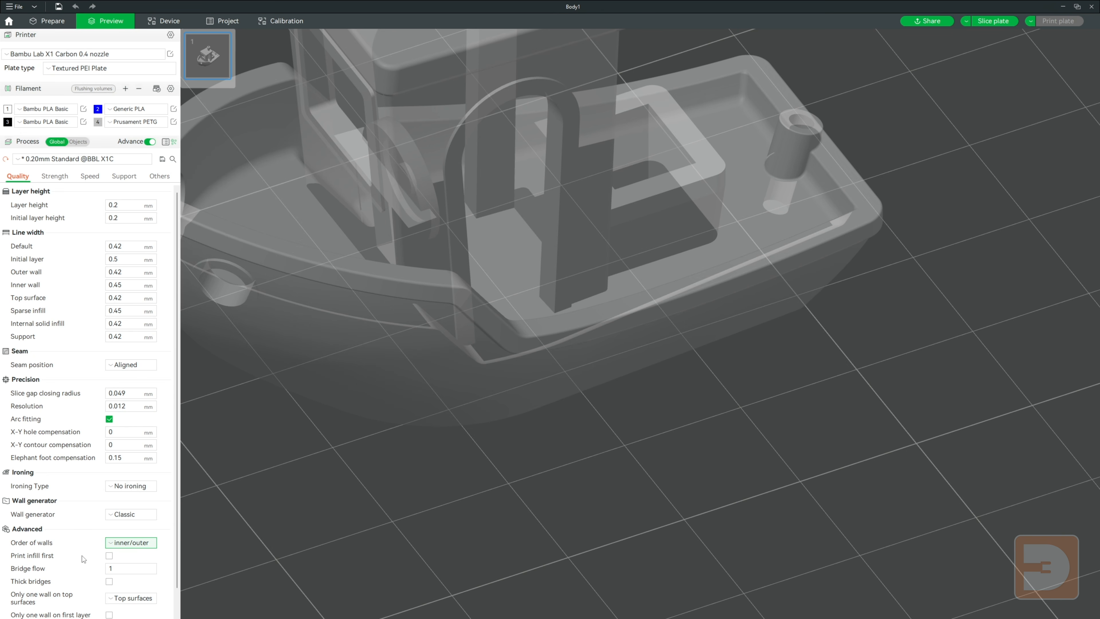
# Enable Print infill first, slice the plate and scrub through the layer's toolpath
pyautogui.click(109, 557)
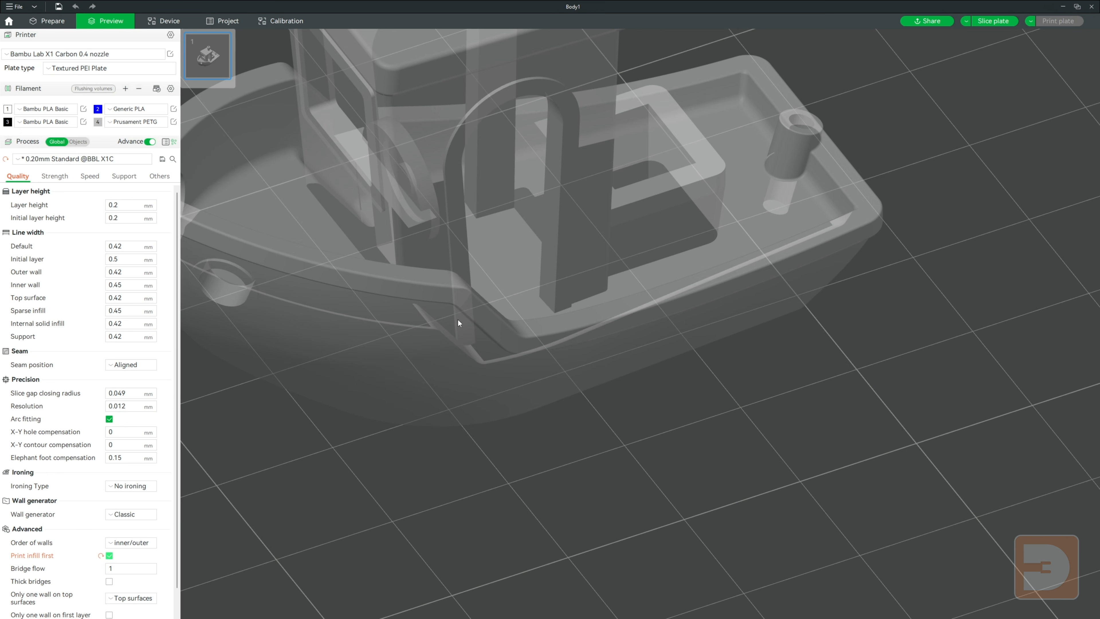
pyautogui.click(993, 21)
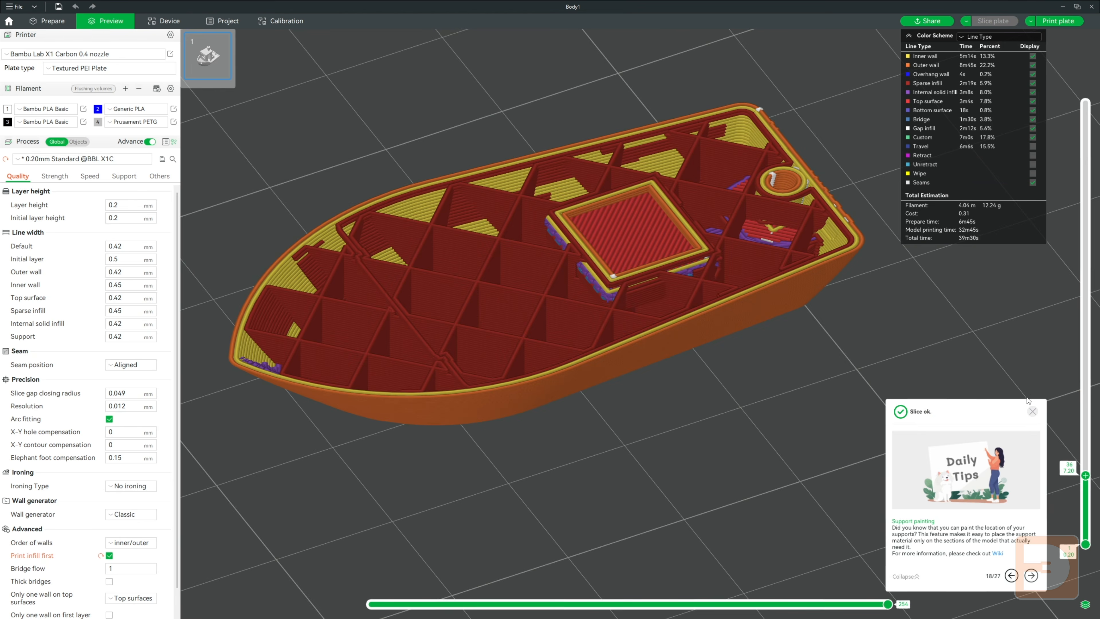
pyautogui.moveTo(372, 604)
pyautogui.mouseDown()
pyautogui.moveTo(692, 604)
pyautogui.moveTo(768, 588)
pyautogui.moveTo(905, 588)
pyautogui.mouseUp()
# Turn off Print infill first and slice the plate again
pyautogui.scroll(-1, 134, 562)
pyautogui.click(109, 539)
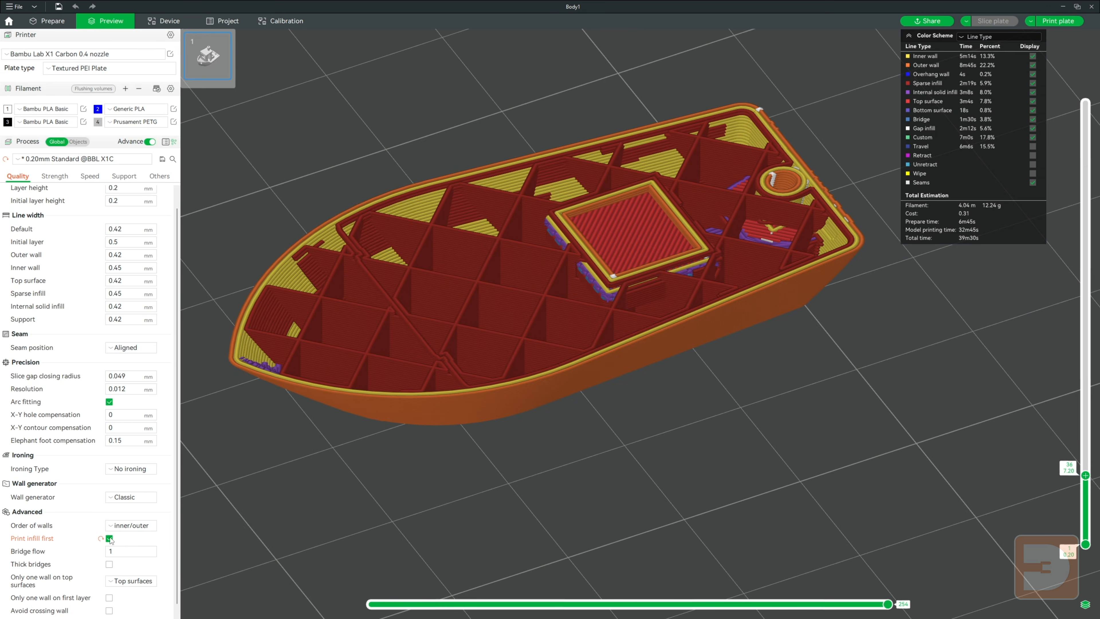
pyautogui.scroll(-1, 79, 547)
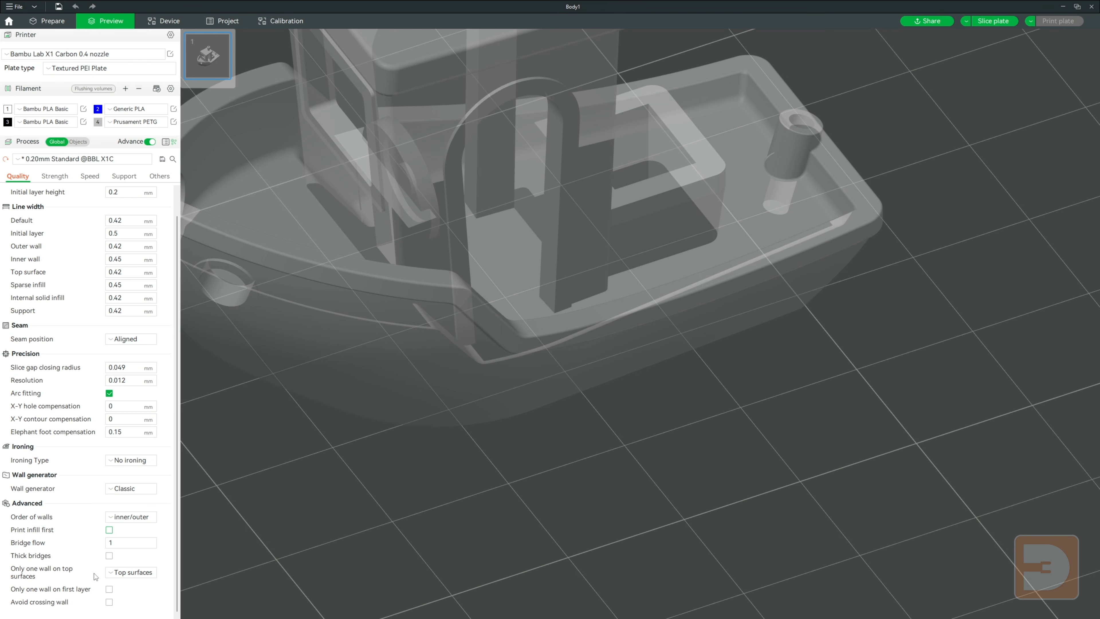
pyautogui.click(985, 21)
# Compare the walls on the Benchy's top surfaces at full height with the walls exposed at layers 98 and 35
pyautogui.moveTo(837, 220); pyautogui.dragTo(839, 283, button='middle')
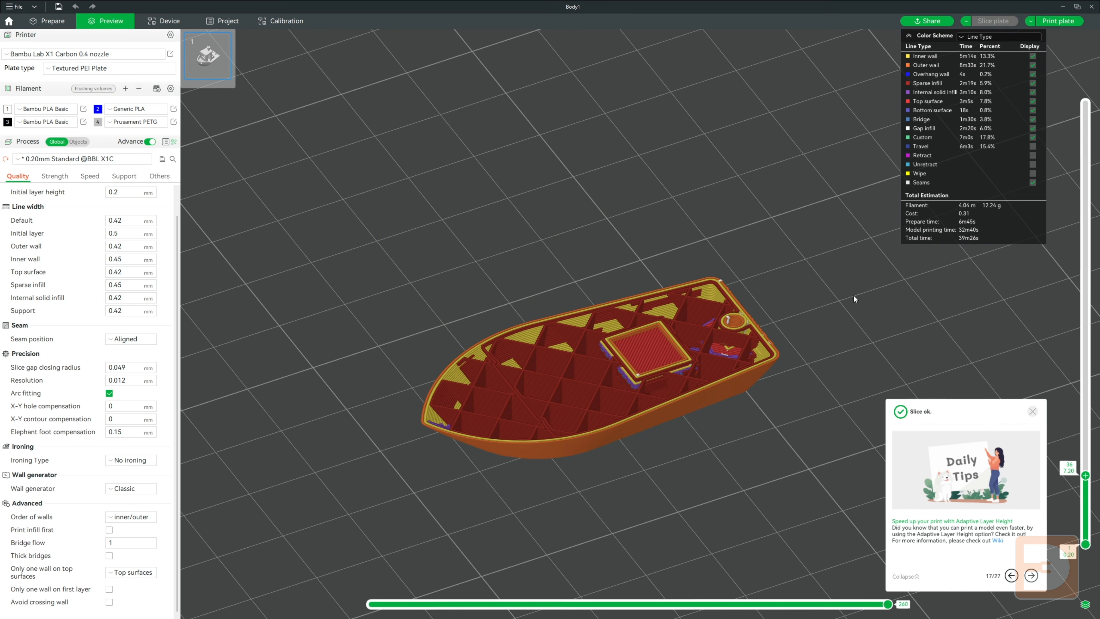
pyautogui.moveTo(1086, 476); pyautogui.dragTo(1086, 103)
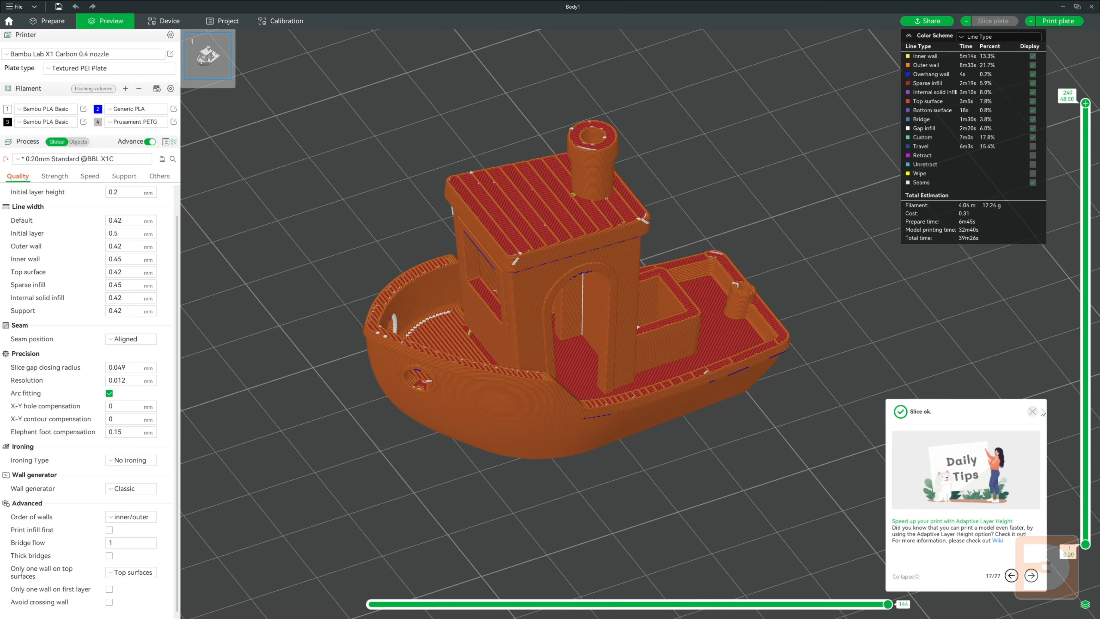
pyautogui.click(1032, 411)
pyautogui.scroll(5, 720, 148)
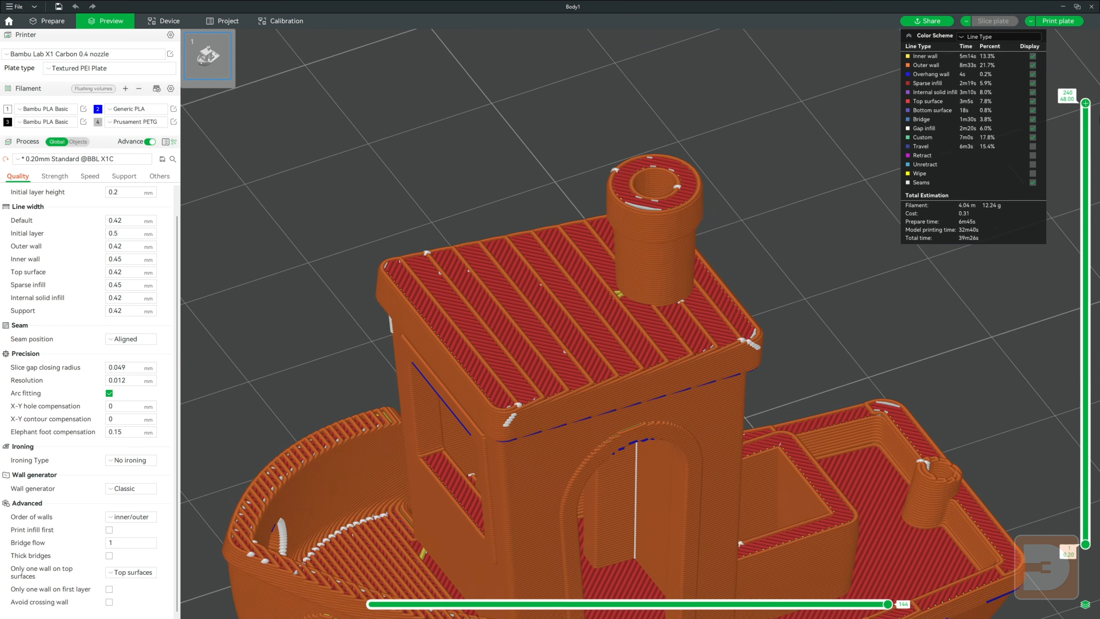
pyautogui.moveTo(1086, 104); pyautogui.dragTo(1086, 362)
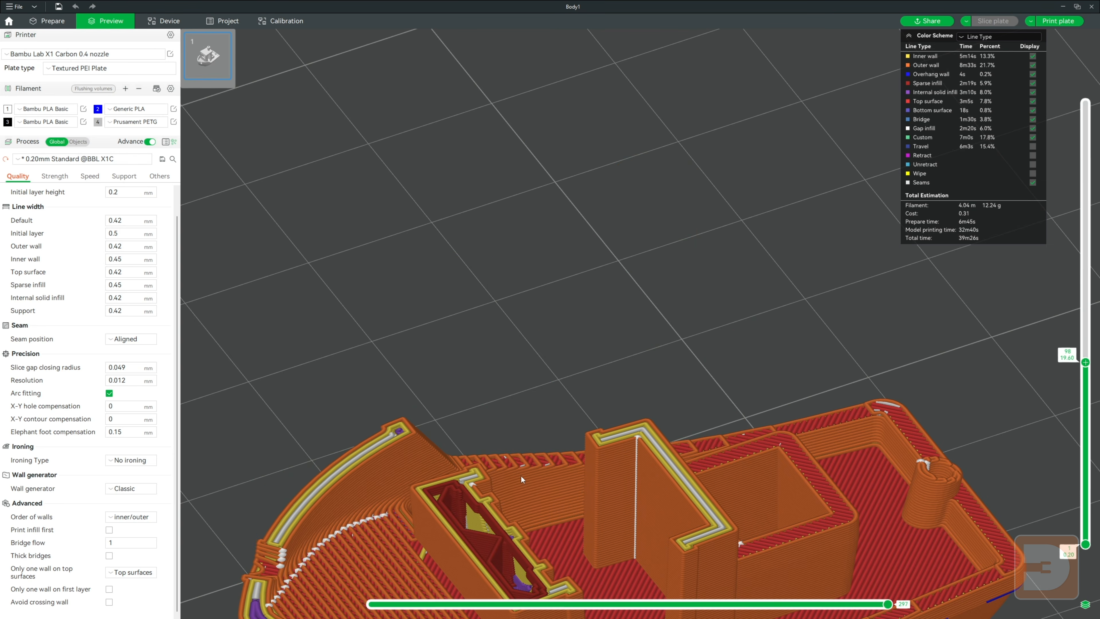
pyautogui.scroll(-5, 525, 477)
pyautogui.moveTo(1086, 362); pyautogui.dragTo(1066, 479)
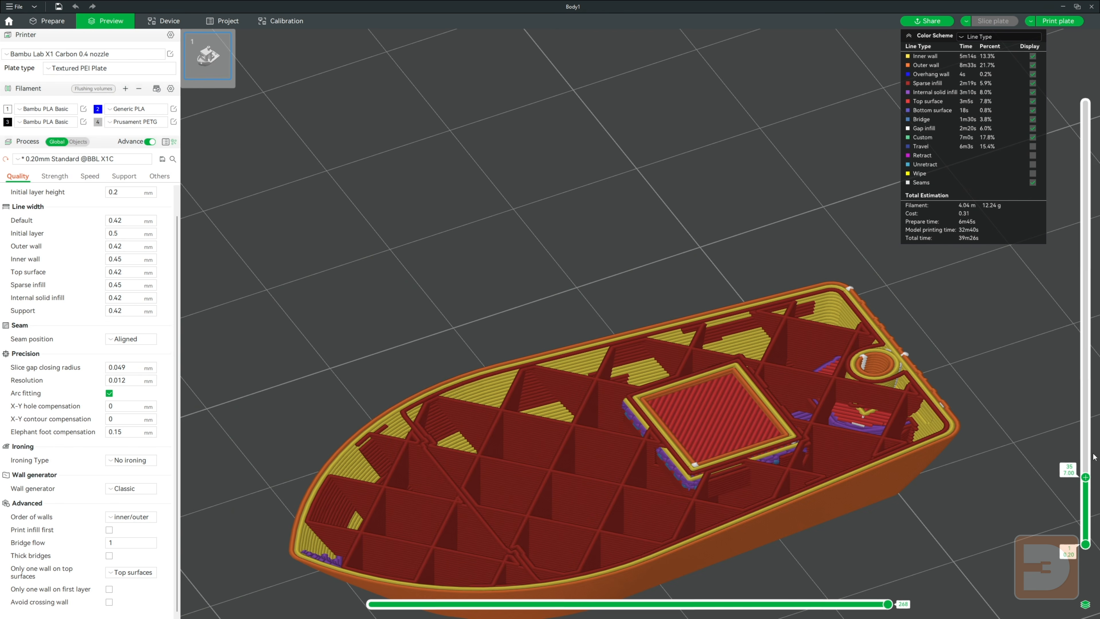
pyautogui.moveTo(1086, 477); pyautogui.dragTo(1086, 103)
pyautogui.scroll(3, 823, 269)
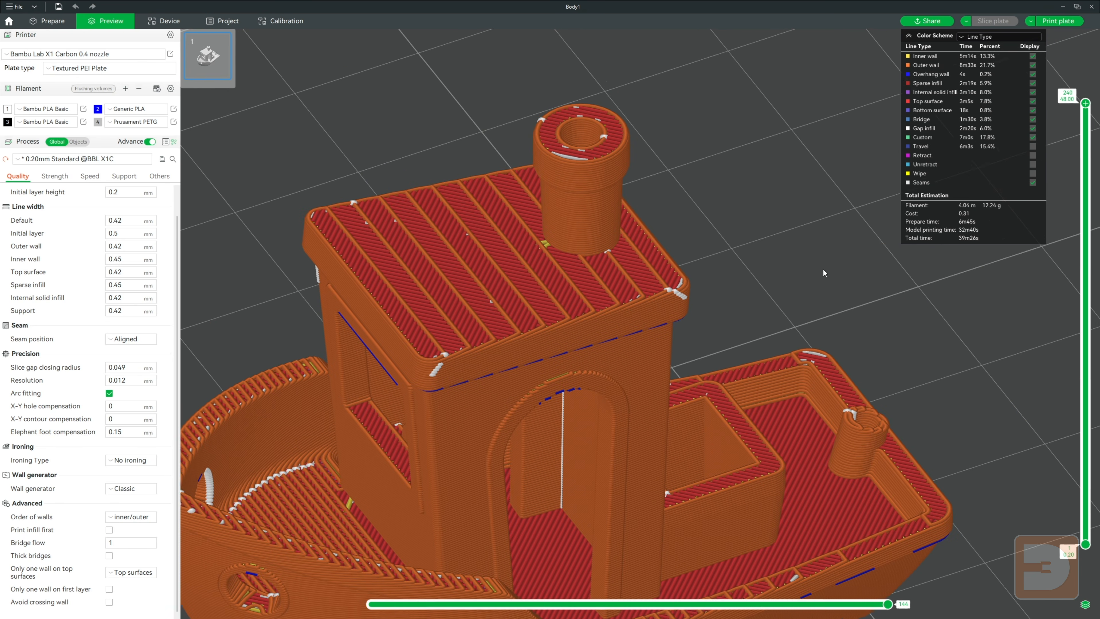
# Slice the plate again and inspect the first layer on the Benchy's underside with the sparse infill hidden
pyautogui.moveTo(824, 270); pyautogui.dragTo(817, 264, button='middle')
pyautogui.moveTo(679, 216); pyautogui.dragTo(675, 219)
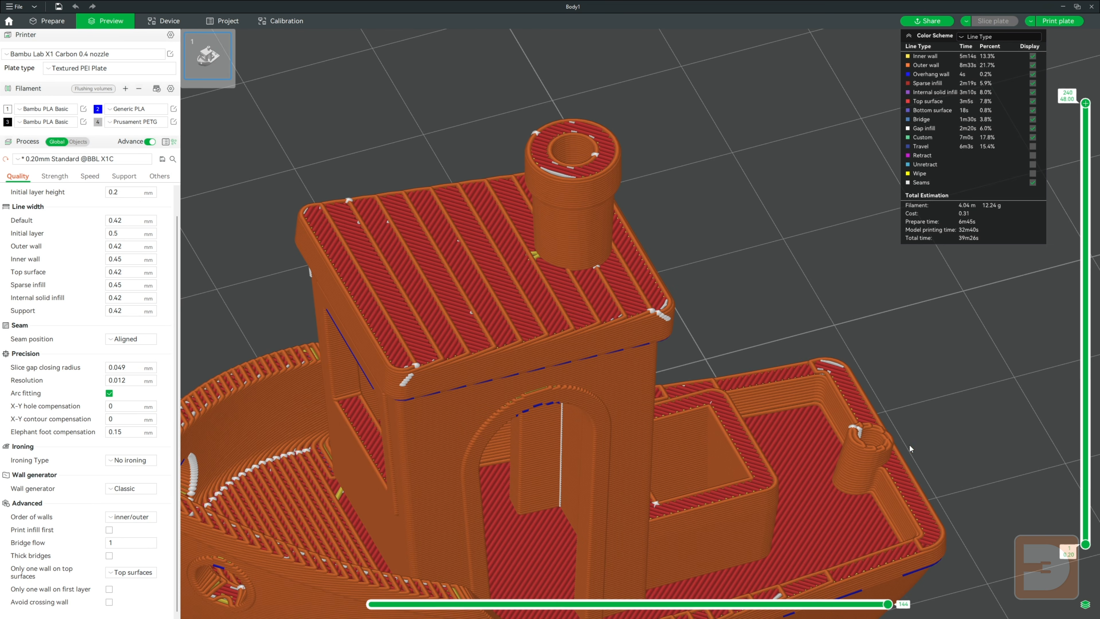
pyautogui.moveTo(910, 445); pyautogui.dragTo(944, 337, button='middle')
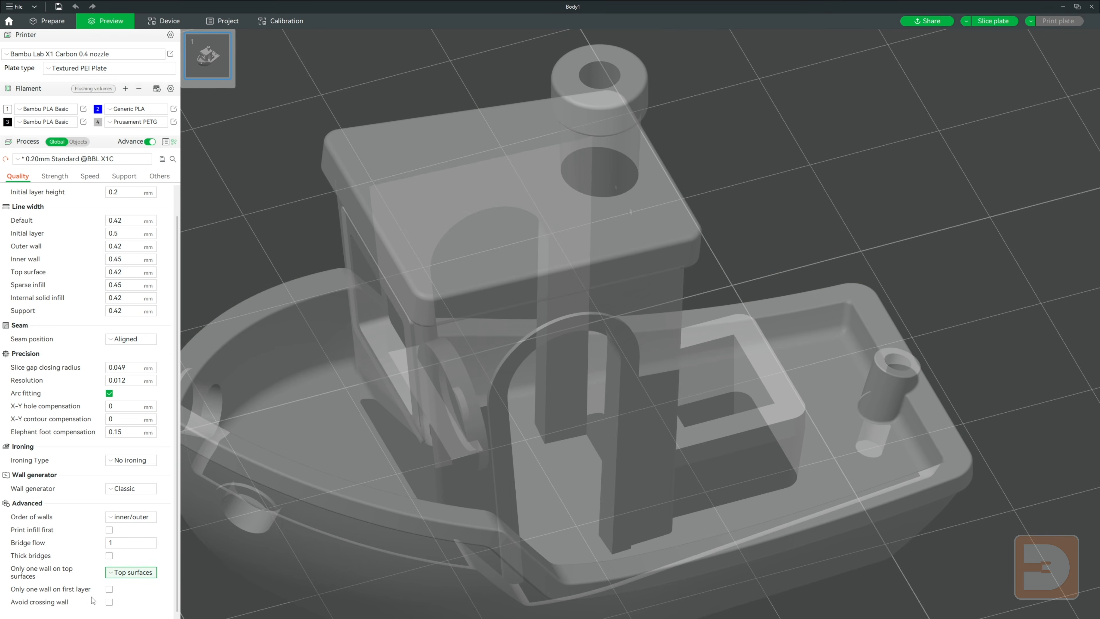
pyautogui.moveTo(823, 252); pyautogui.dragTo(856, 170)
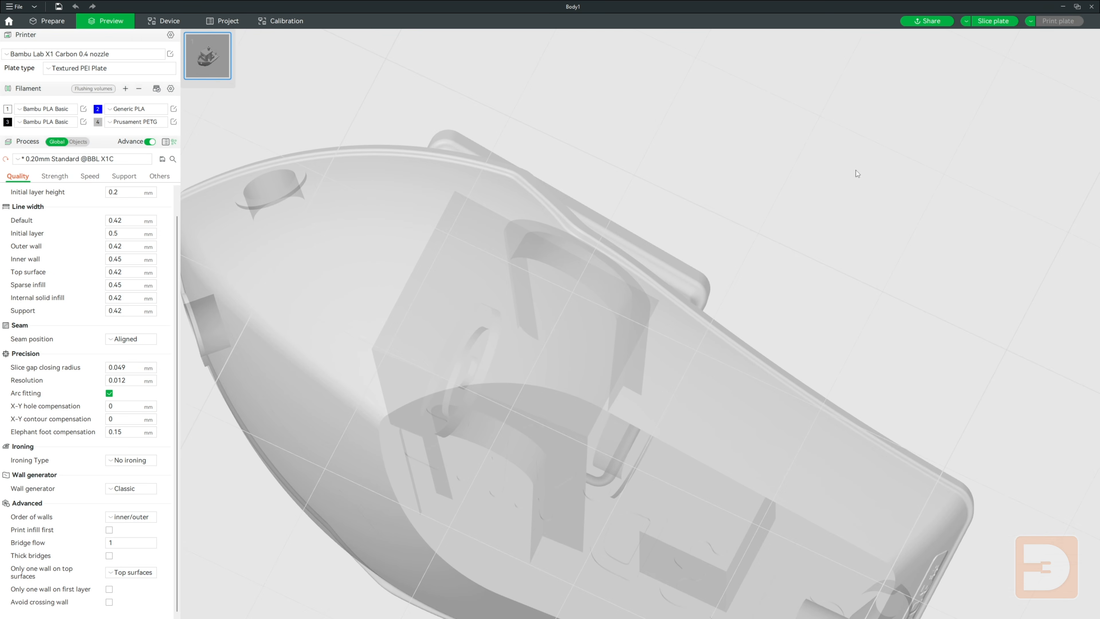
pyautogui.click(994, 21)
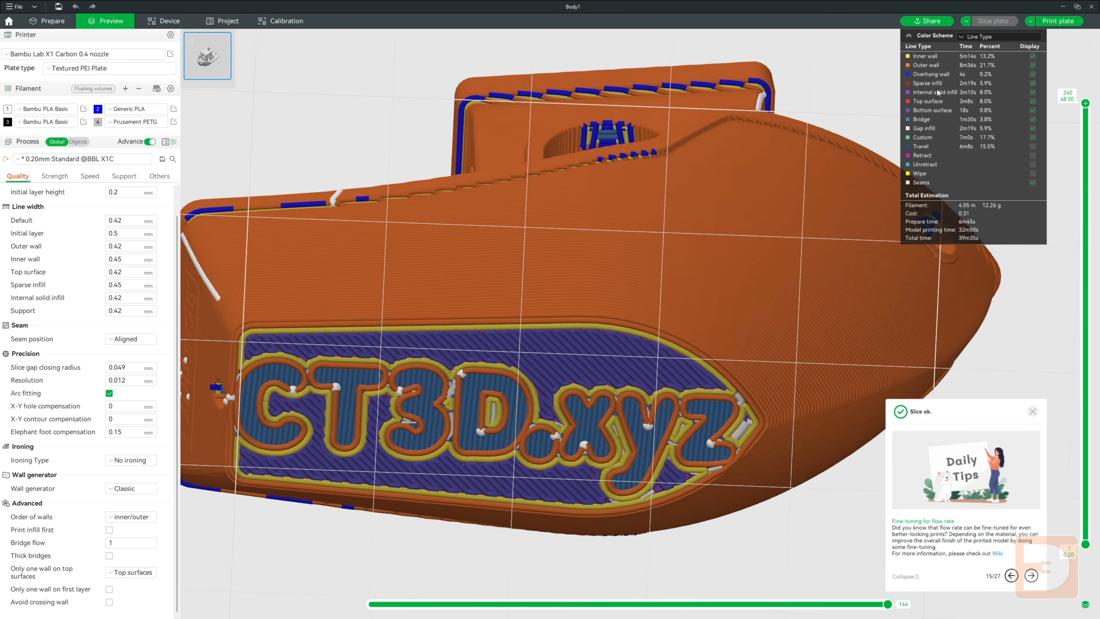
pyautogui.click(937, 86)
pyautogui.moveTo(814, 216); pyautogui.dragTo(860, 193, button='middle')
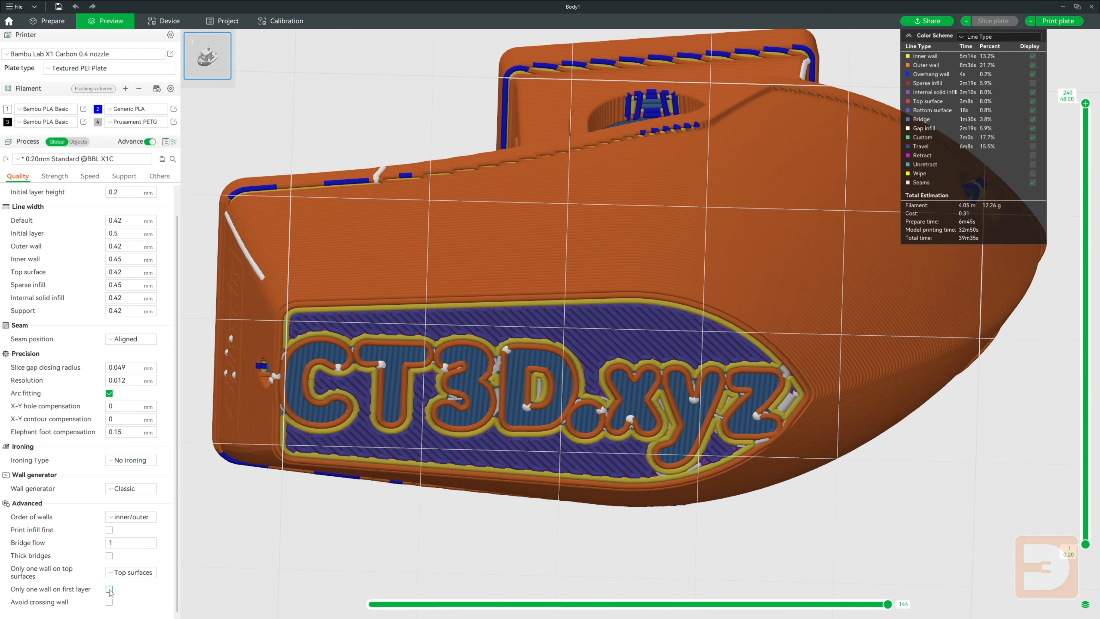
# Enable Only one wall on first layer, slice the plate to compare the underside, and disable the option again
pyautogui.click(110, 591)
pyautogui.click(997, 21)
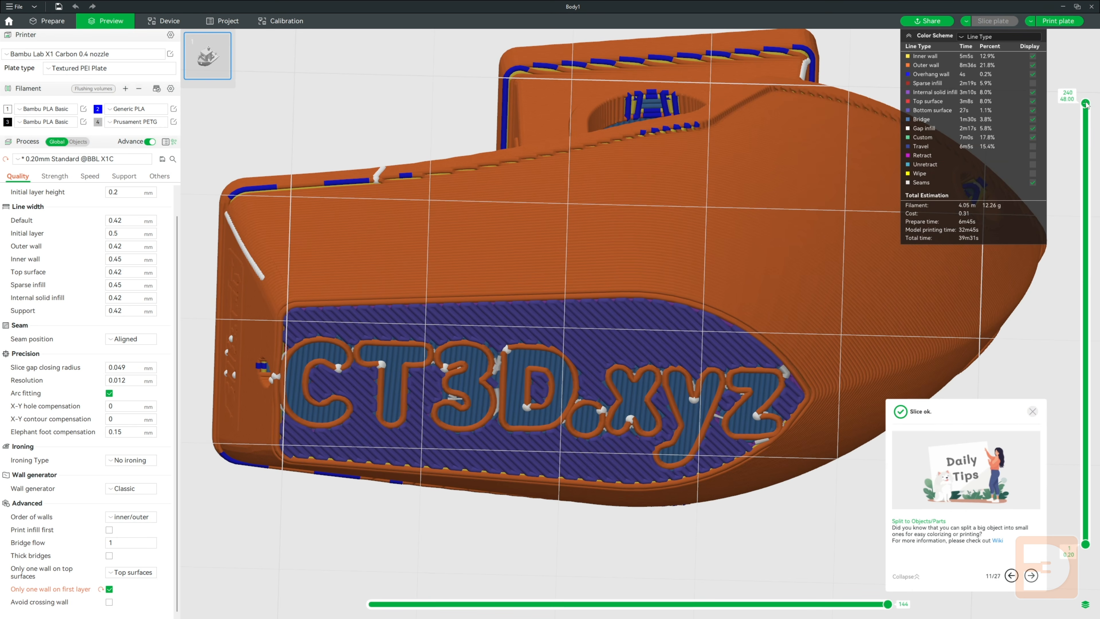
pyautogui.click(109, 590)
# Return to the model preparation view and delete the Benchy from the plate
pyautogui.scroll(-10, 709, 533)
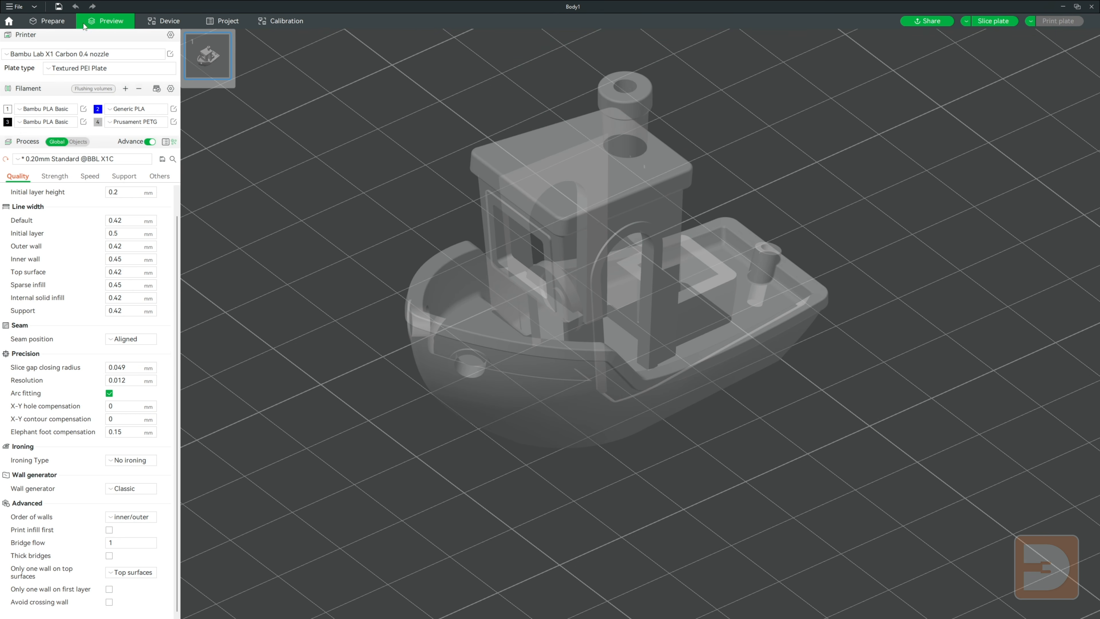
pyautogui.press('Tab')
pyautogui.click(603, 275)
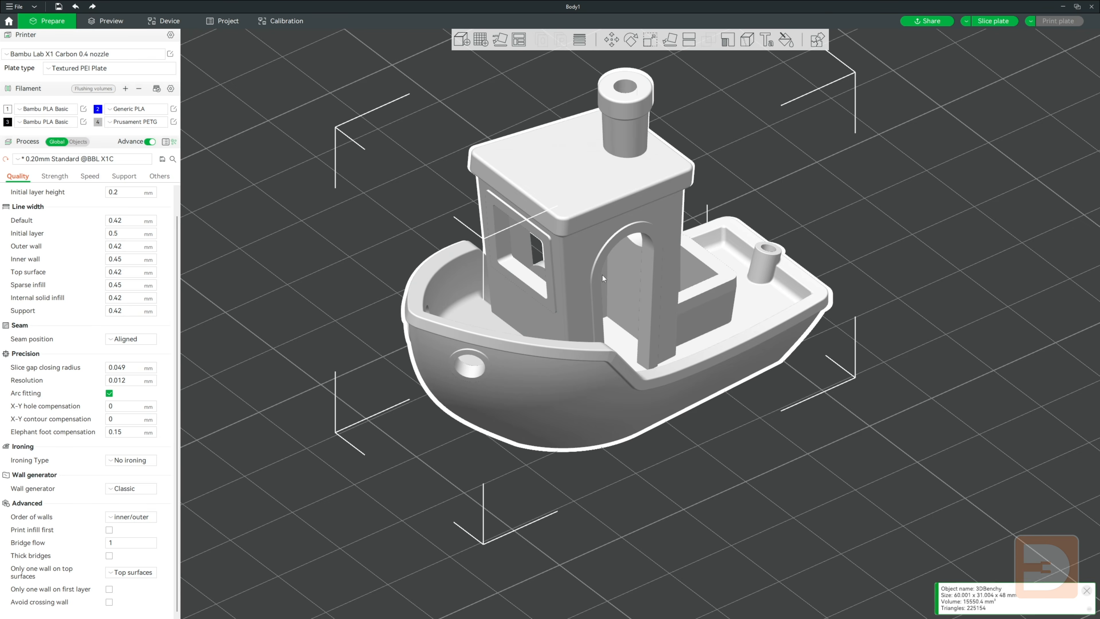
pyautogui.press('Delete')
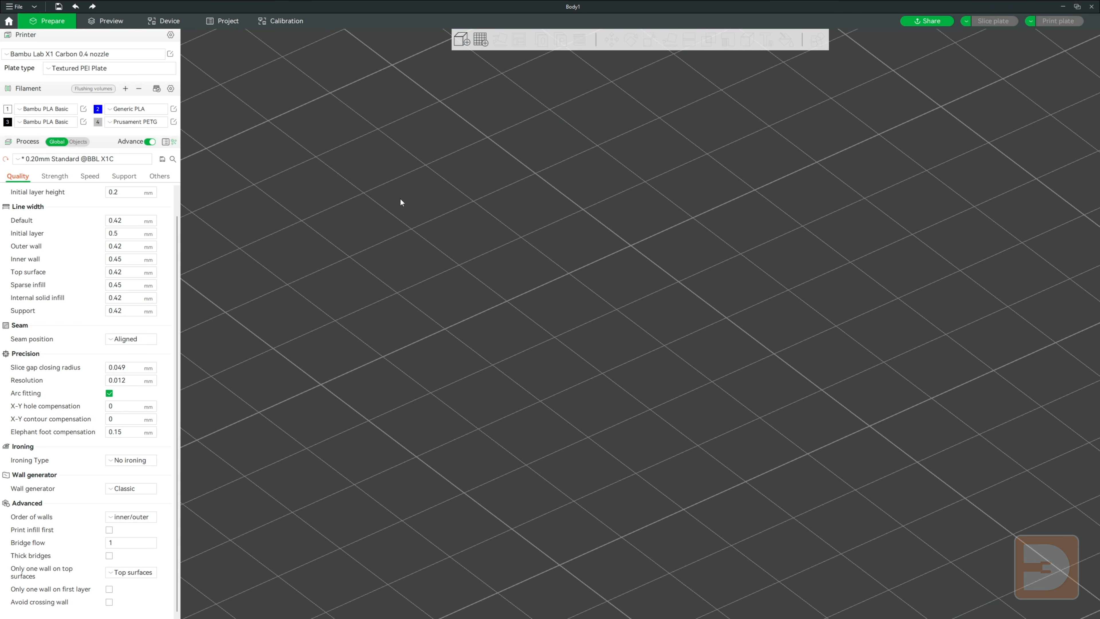
# Import Cali-Dragon_v1.stl from the Test Model folder onto the plate
pyautogui.hotkey('ctrl', 'i')
pyautogui.click(170, 136)
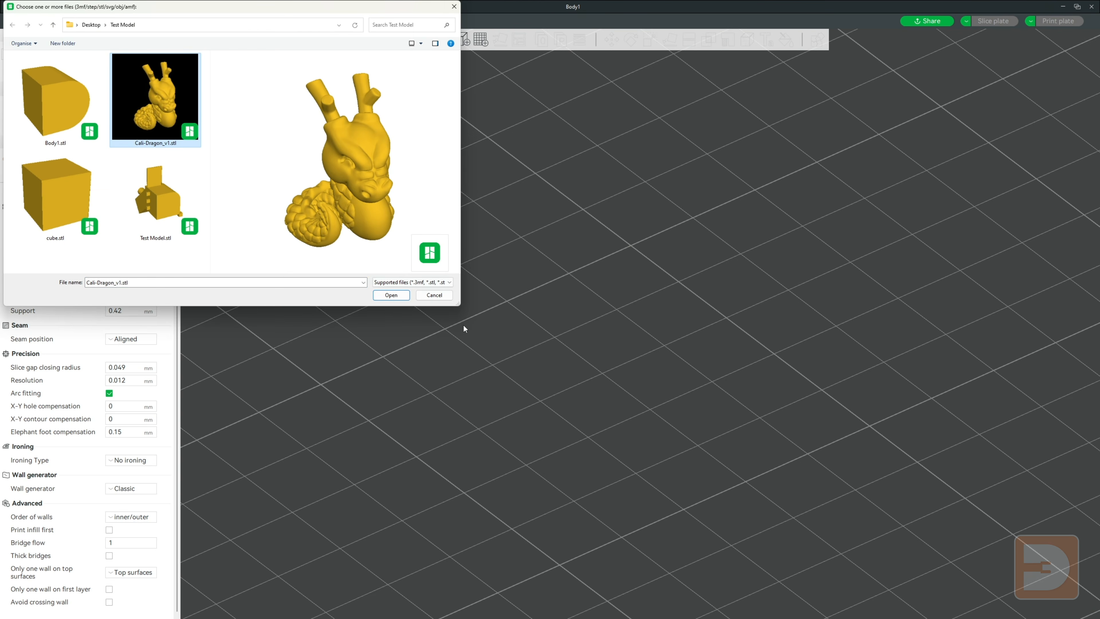
pyautogui.click(381, 298)
pyautogui.moveTo(806, 372); pyautogui.dragTo(804, 372)
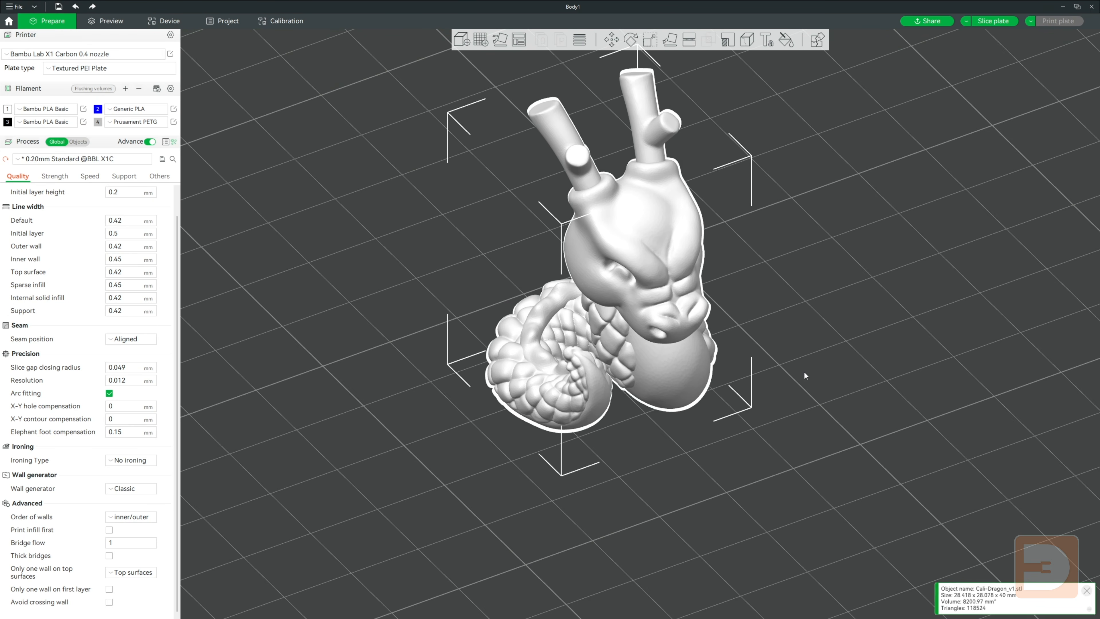
# Slice the dragon and display its travel moves in the preview
pyautogui.click(988, 22)
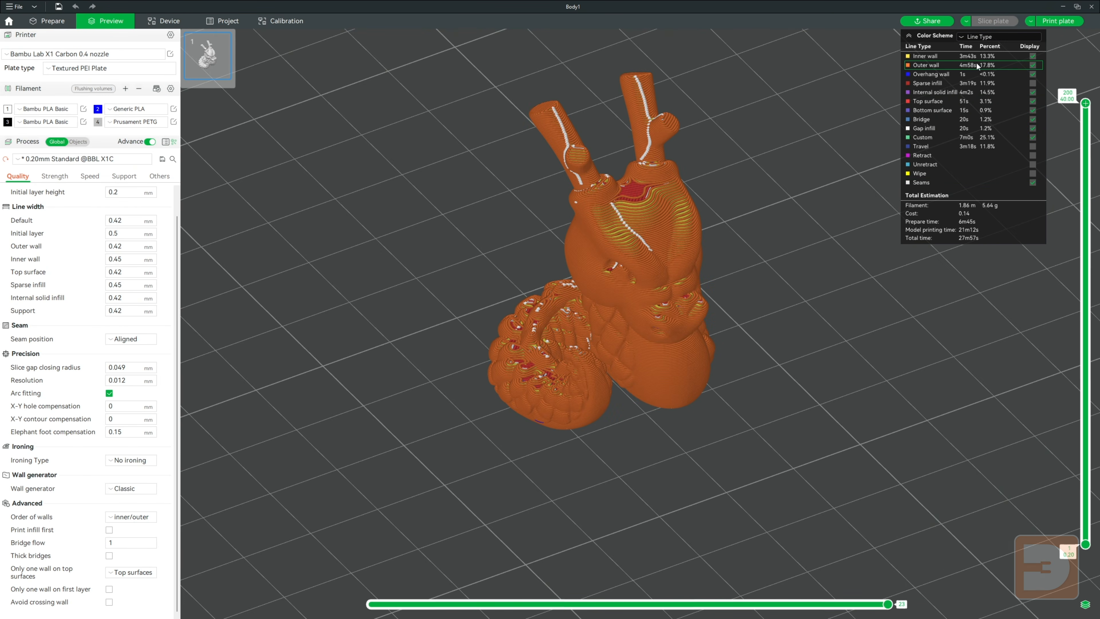
pyautogui.click(953, 146)
pyautogui.moveTo(884, 244); pyautogui.dragTo(788, 330)
pyautogui.scroll(3, 741, 380)
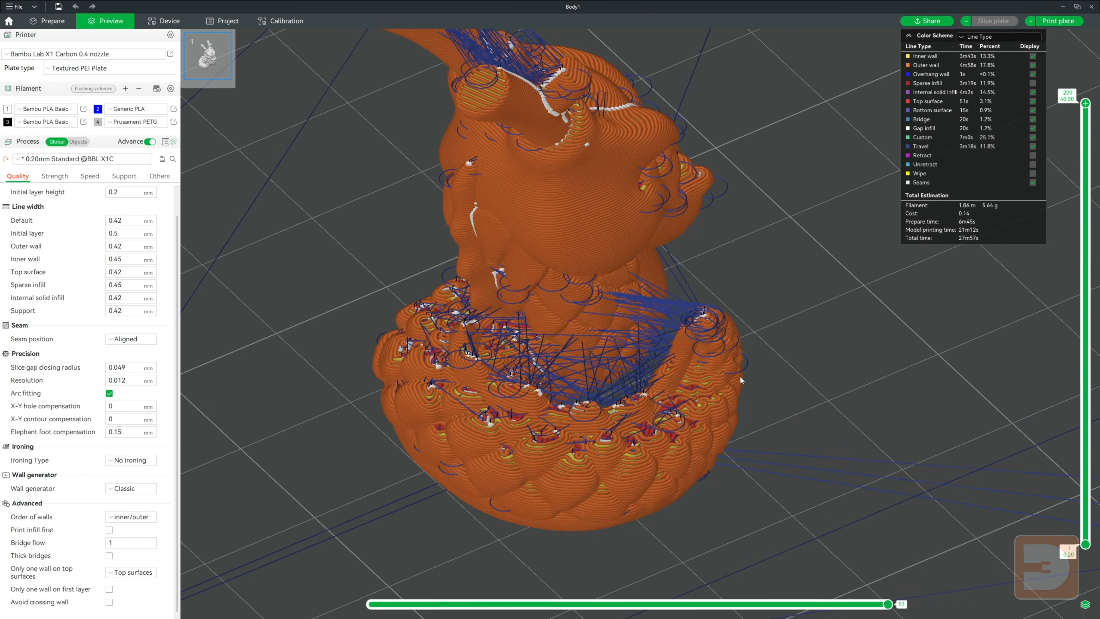
pyautogui.scroll(-3, 740, 381)
# Lower the preview to layer 30 and examine the travel moves inside and between the dragon's walls
pyautogui.moveTo(1086, 103); pyautogui.dragTo(1031, 480)
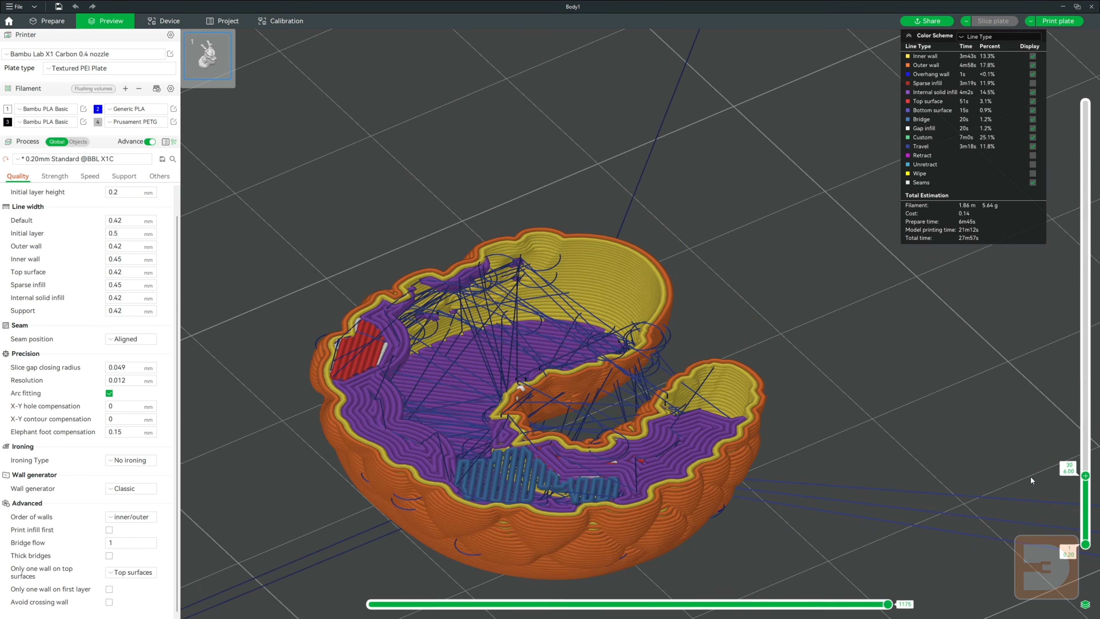
pyautogui.moveTo(910, 449); pyautogui.dragTo(1065, 440)
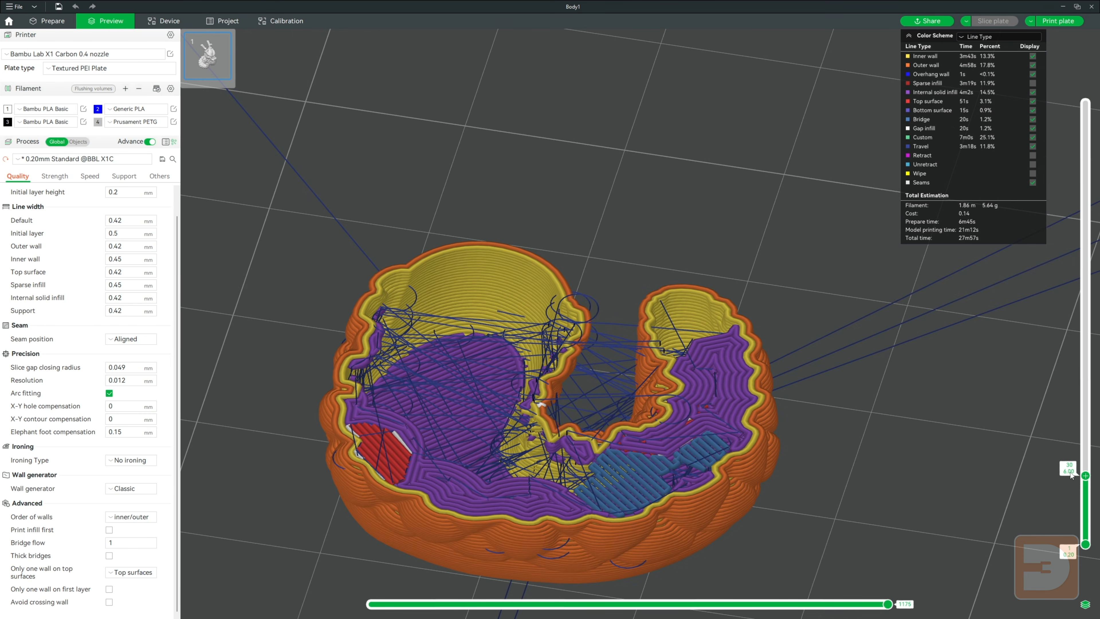
pyautogui.scroll(-5, 1071, 475)
pyautogui.scroll(5, 1072, 476)
pyautogui.moveTo(847, 356); pyautogui.dragTo(799, 353)
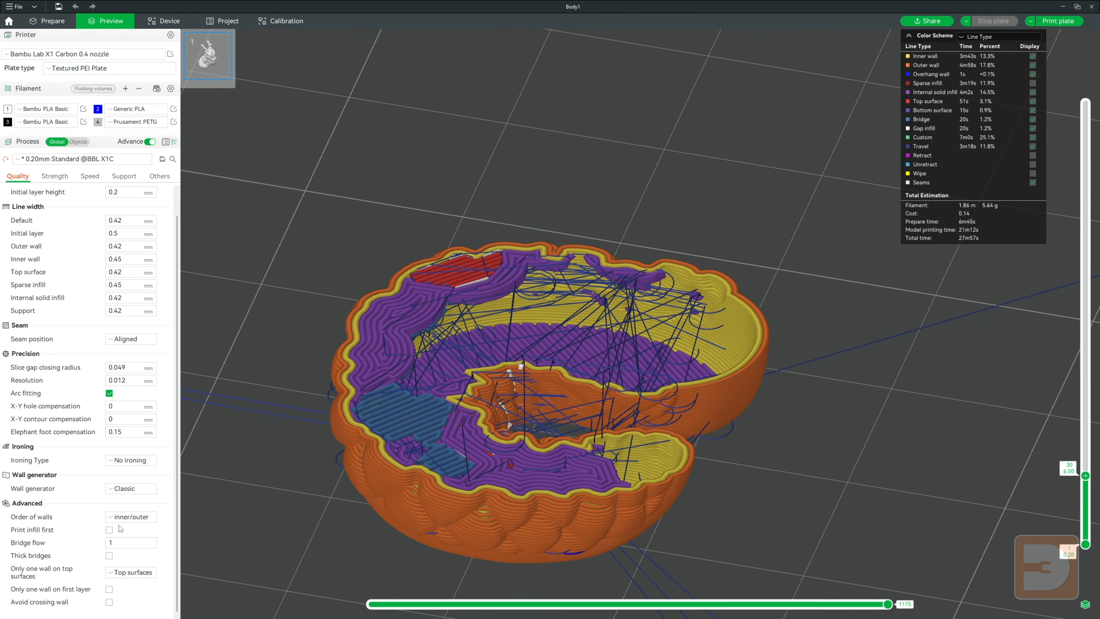
# Enable Avoid crossing wall, slice the plate and inspect the rerouted travel moves at layer 30
pyautogui.click(109, 603)
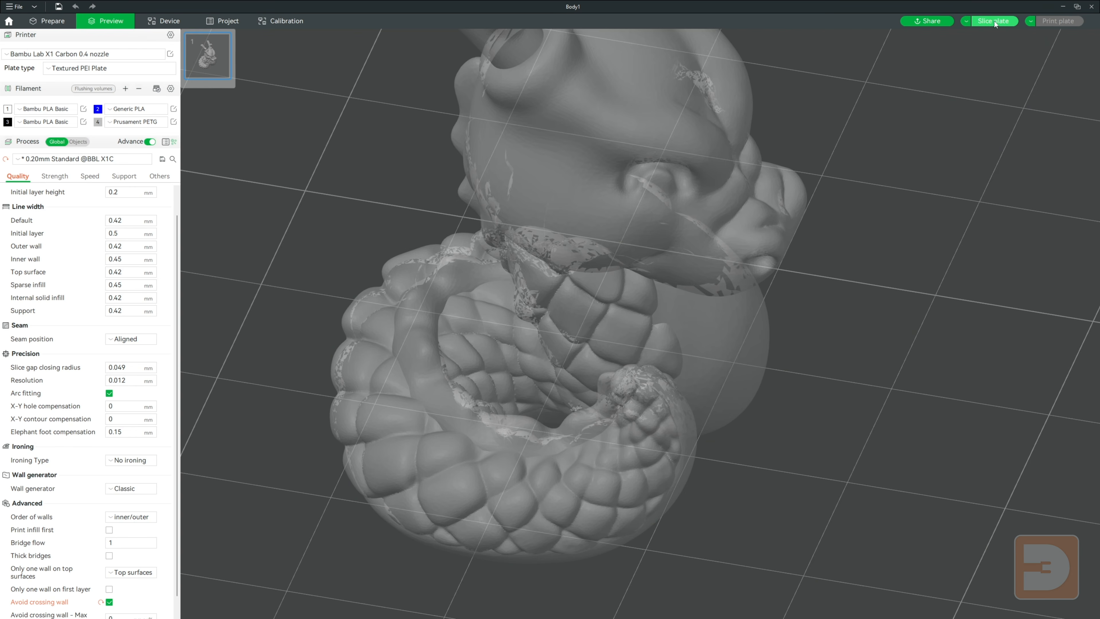
pyautogui.click(995, 22)
pyautogui.moveTo(810, 475); pyautogui.dragTo(419, 399)
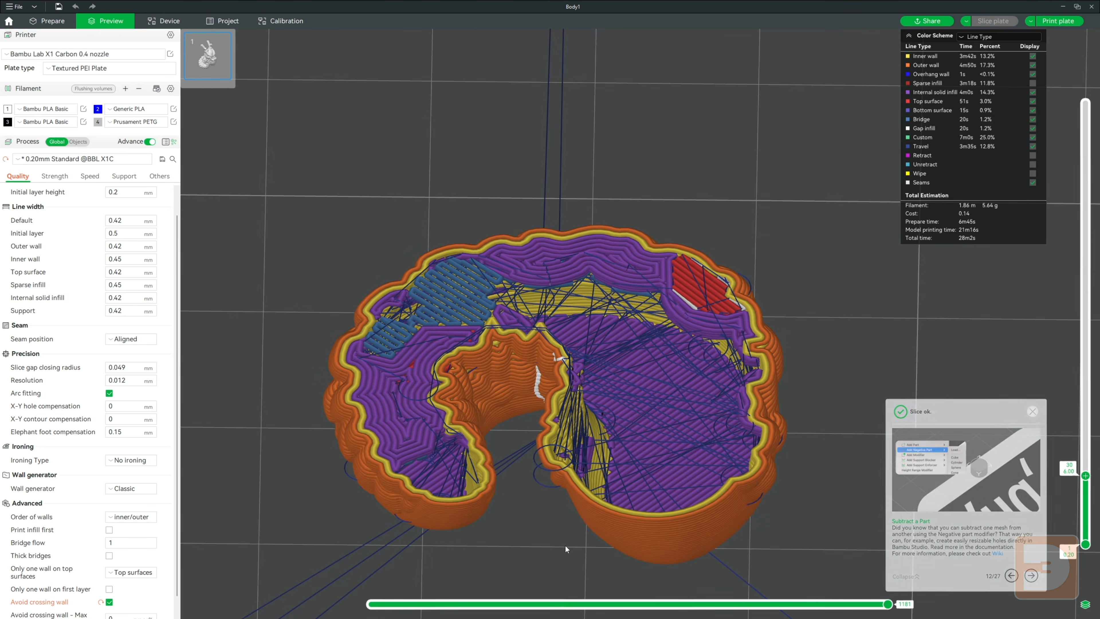
pyautogui.moveTo(565, 544); pyautogui.dragTo(637, 423, button='right')
pyautogui.scroll(3, 616, 430)
# Turn off Avoid crossing wall, slice the plate again and step back along layer 30's toolpath
pyautogui.click(100, 603)
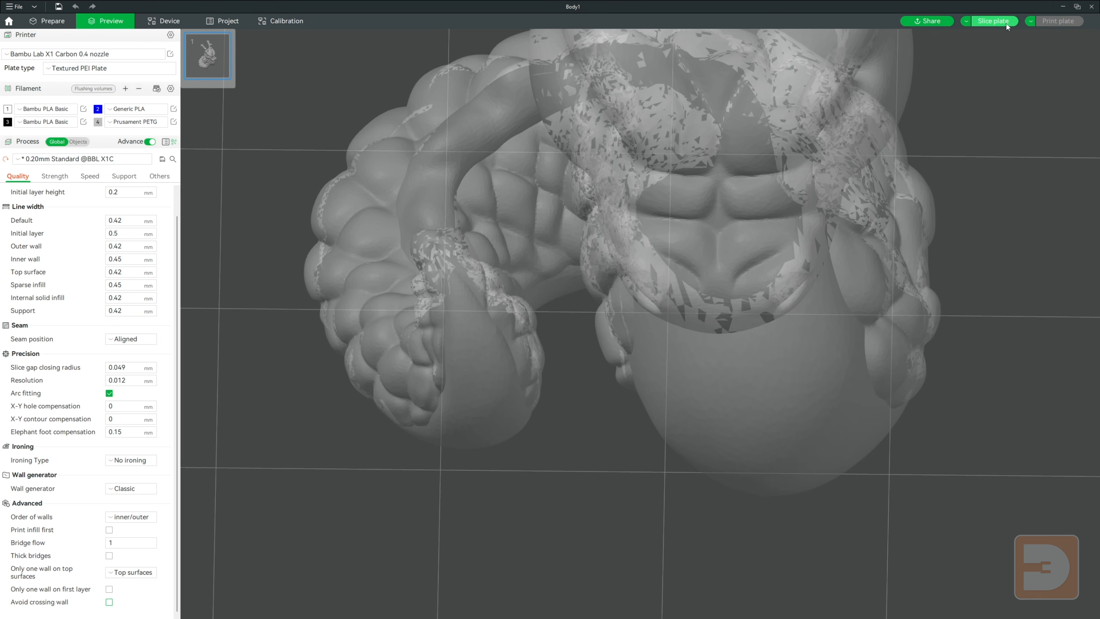
pyautogui.click(1006, 22)
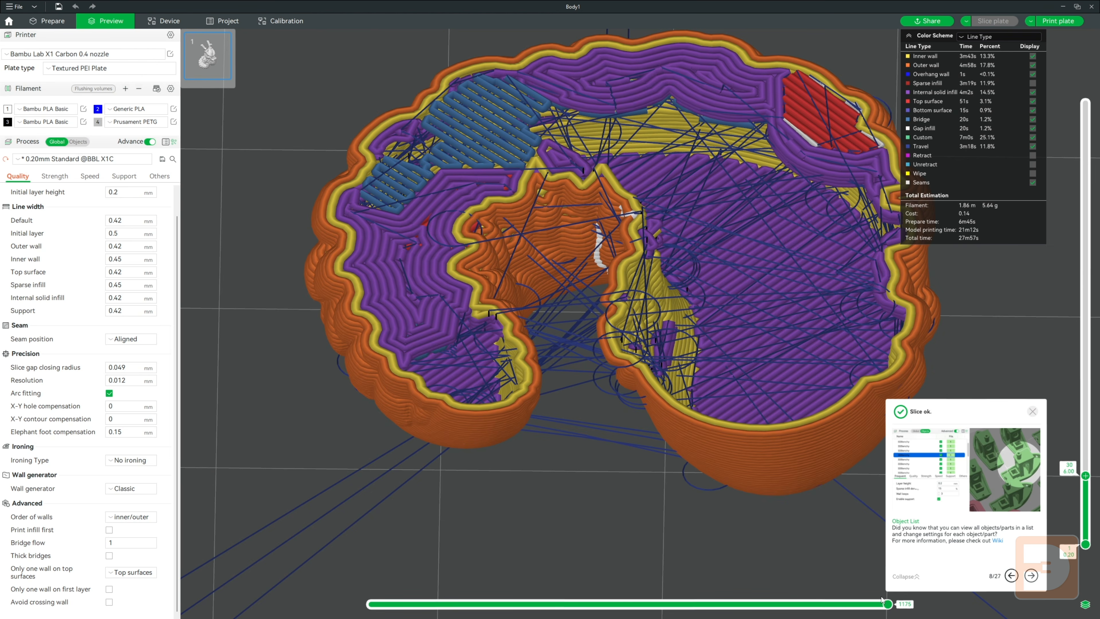
pyautogui.click(882, 602)
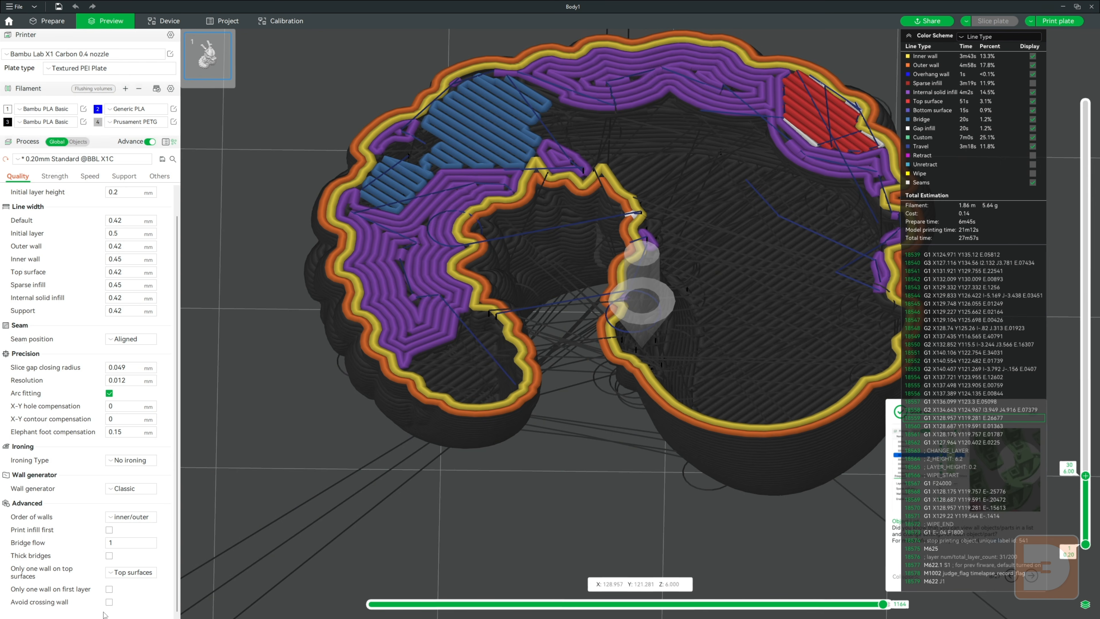
# Enable Avoid crossing wall to view its maximum detour length setting, and disable it again
pyautogui.click(109, 602)
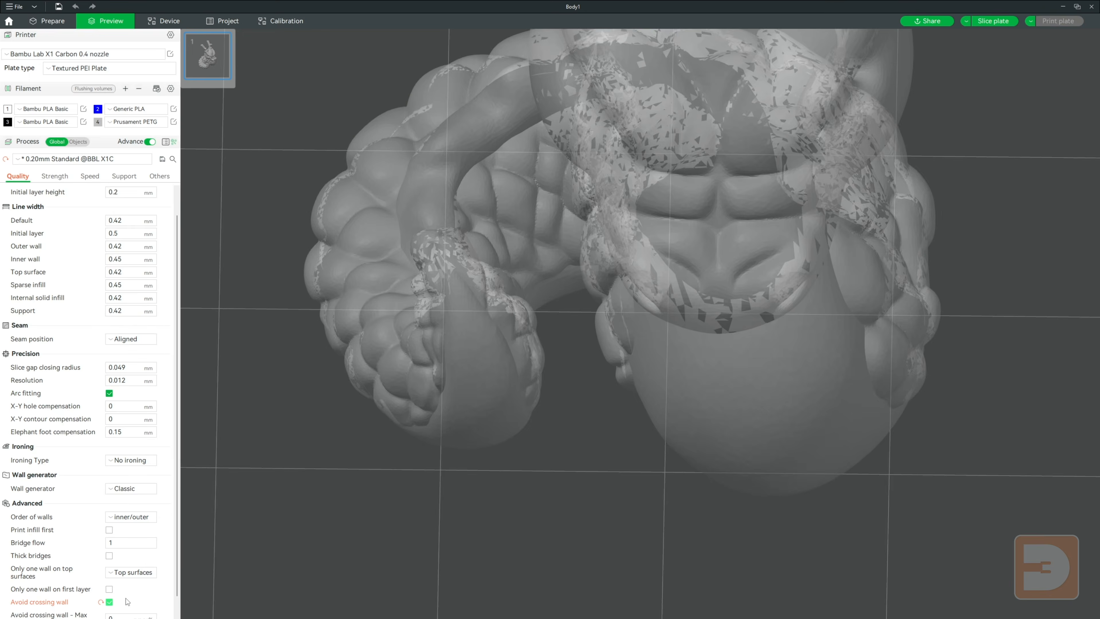
pyautogui.scroll(-1, 127, 601)
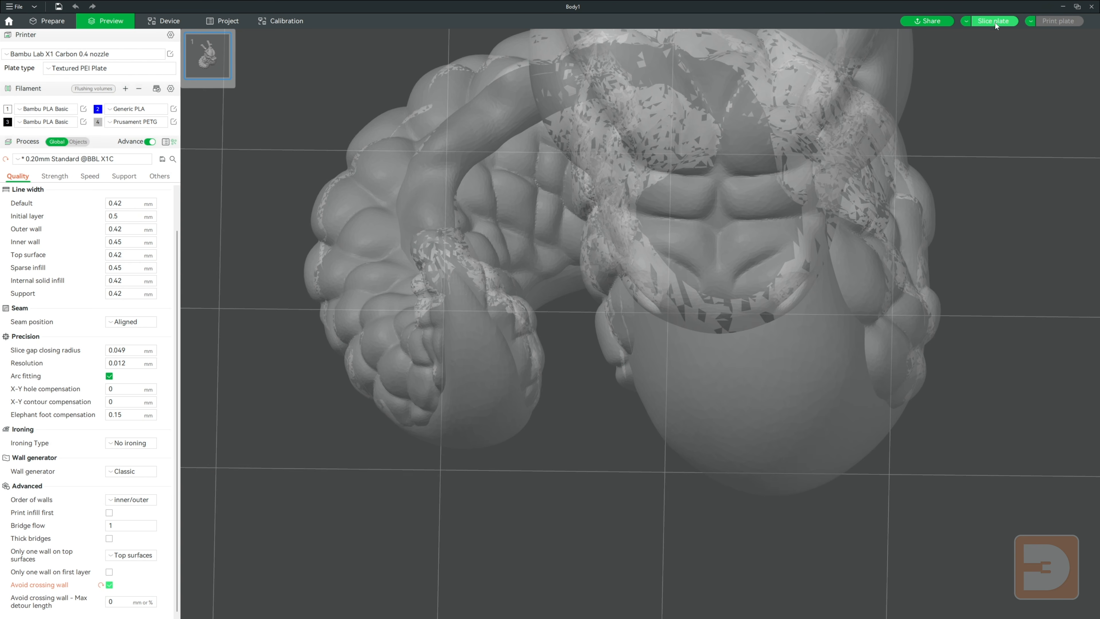
pyautogui.click(109, 585)
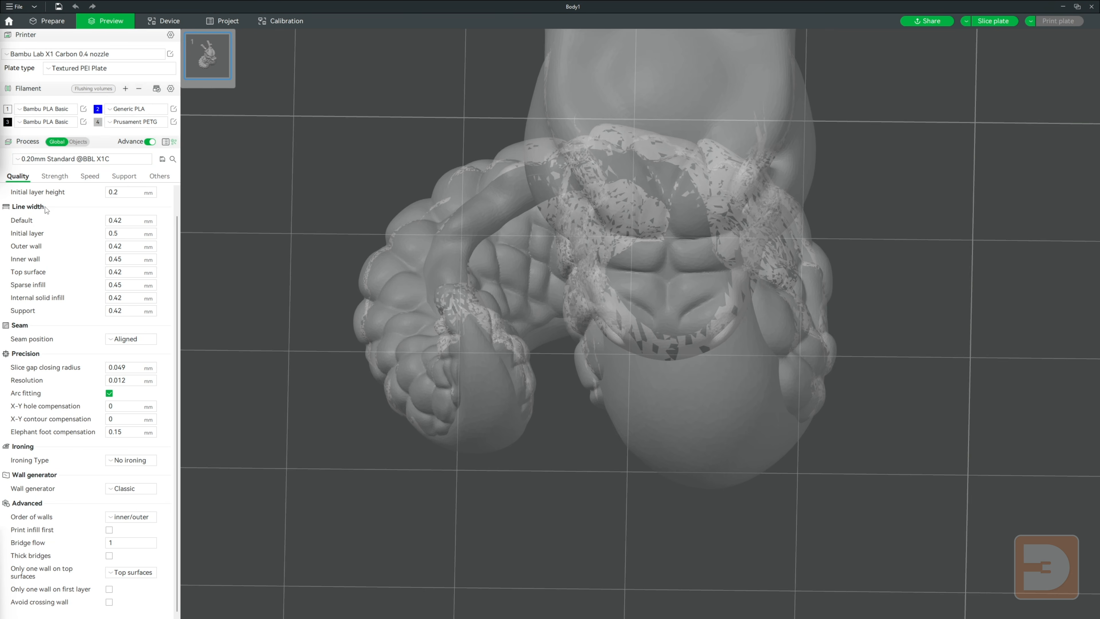
# Show the Strength settings, slice the plate and examine the dragon's grid infill up close at layer 96
pyautogui.click(57, 176)
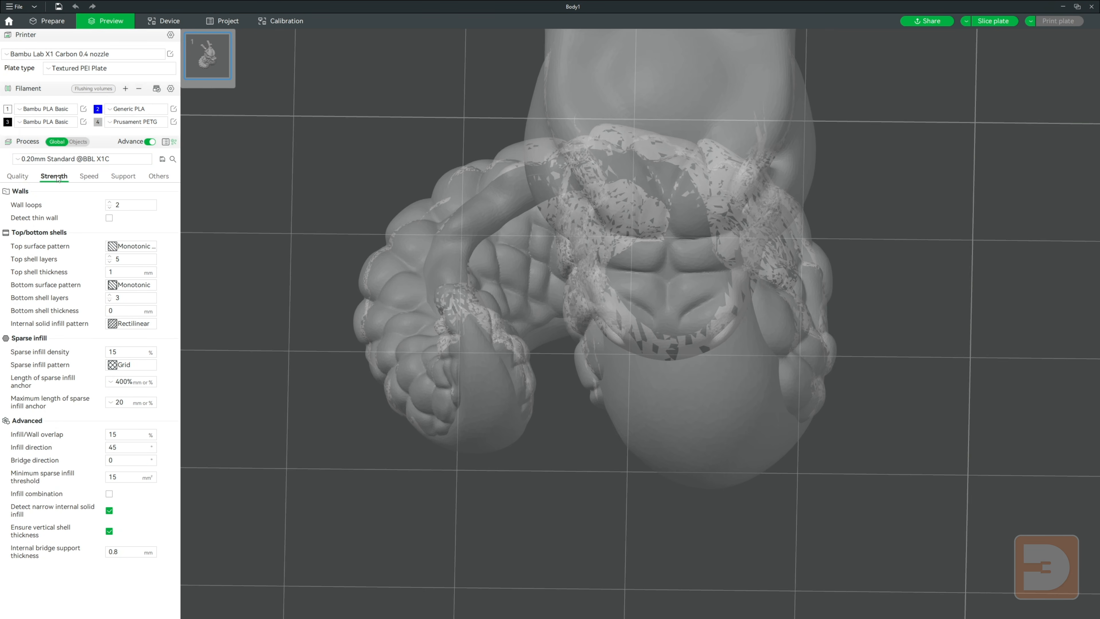
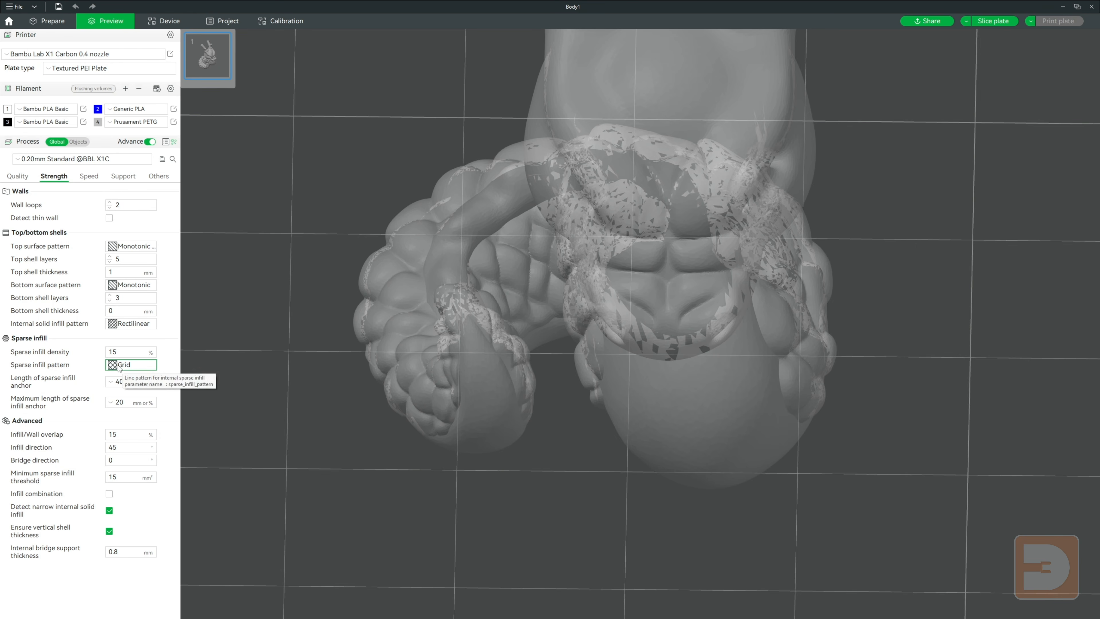
pyautogui.click(986, 21)
pyautogui.moveTo(863, 191); pyautogui.dragTo(823, 279, button='right')
pyautogui.moveTo(1085, 105); pyautogui.dragTo(1078, 334)
pyautogui.scroll(10, 765, 82)
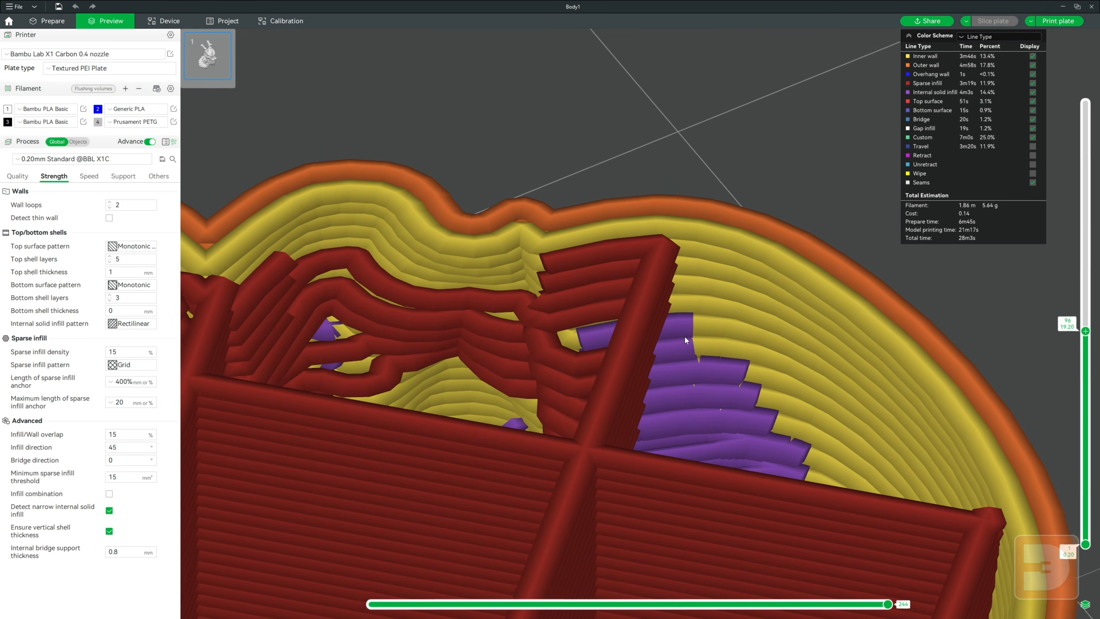
pyautogui.moveTo(685, 336); pyautogui.dragTo(678, 367, button='middle')
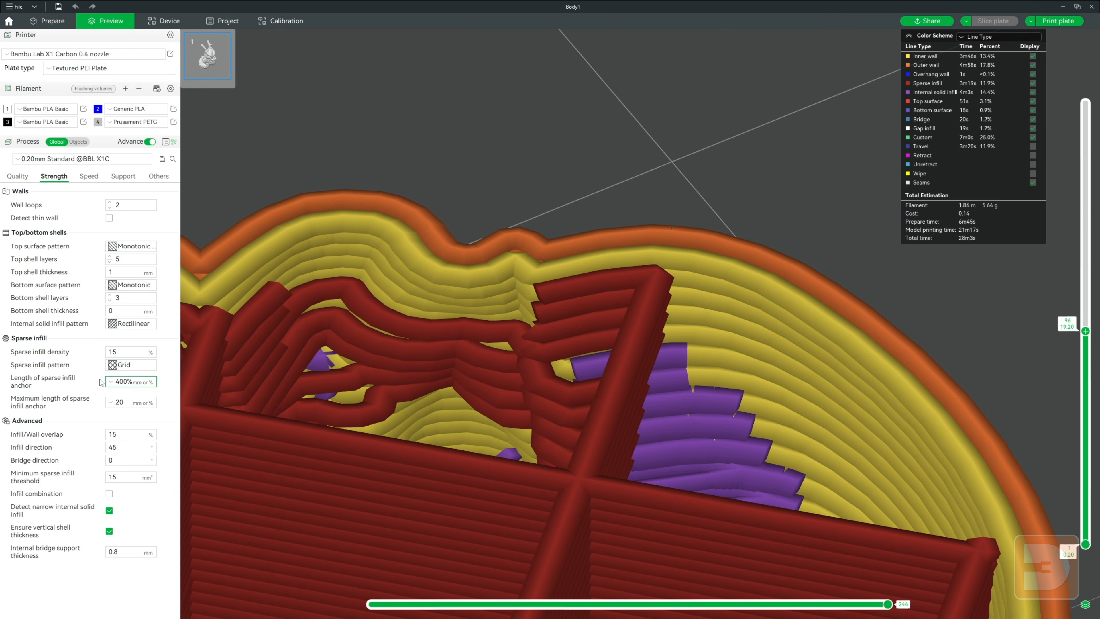
# Set the length of sparse infill anchor to 0 and slice the plate
pyautogui.click(110, 382)
pyautogui.click(132, 395)
pyautogui.click(997, 22)
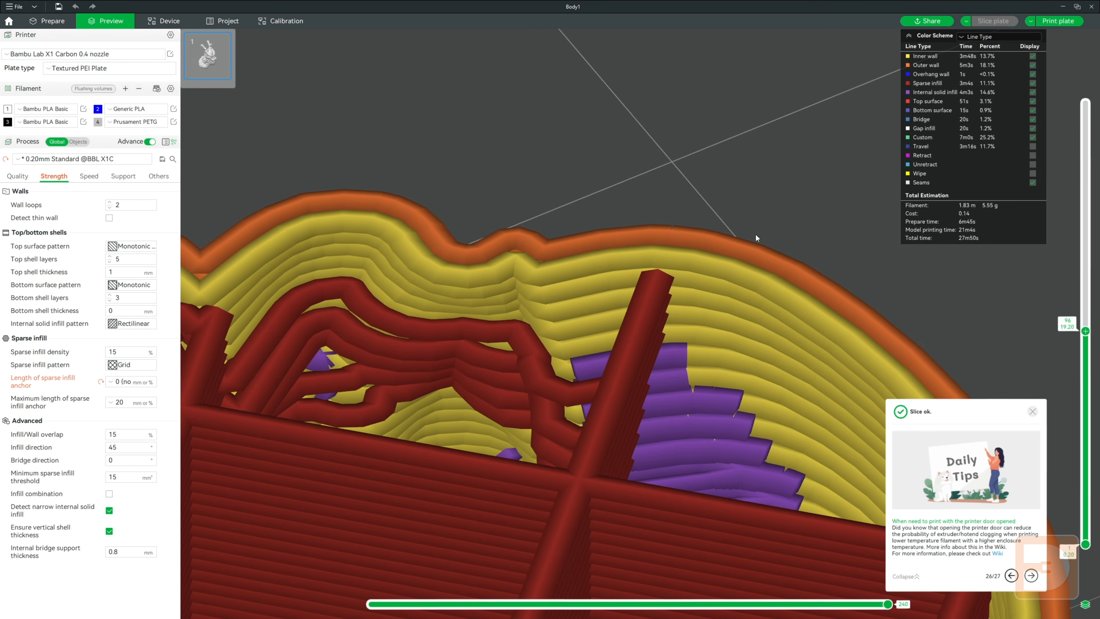
# Restore the length of sparse infill anchor to 400% and slice the plate with the whole dragon in view
pyautogui.click(111, 383)
pyautogui.click(138, 385)
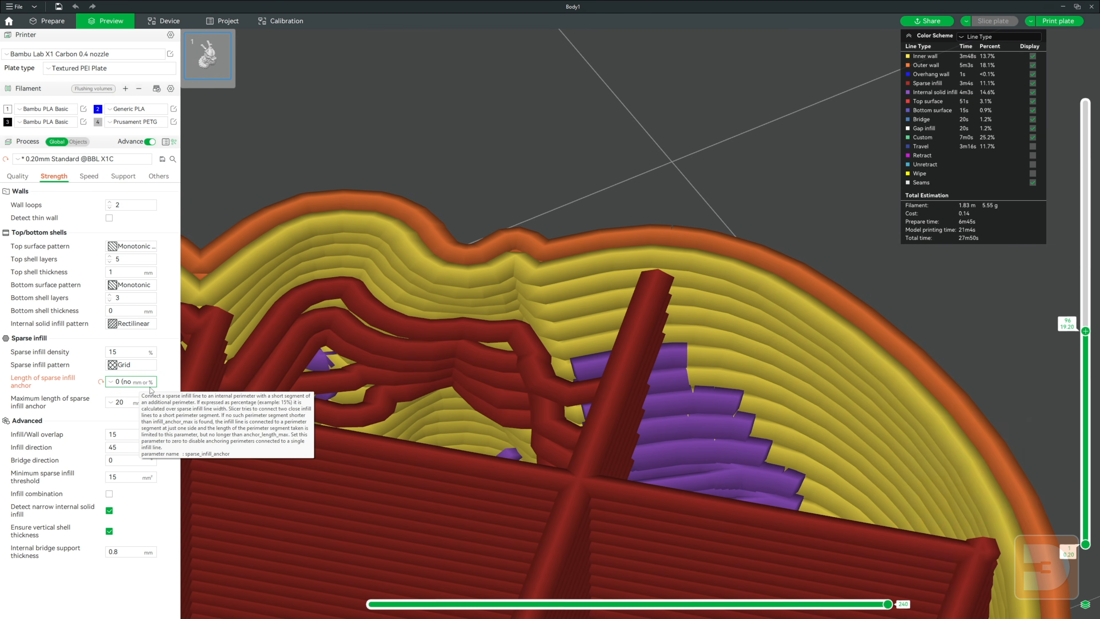
pyautogui.click(100, 381)
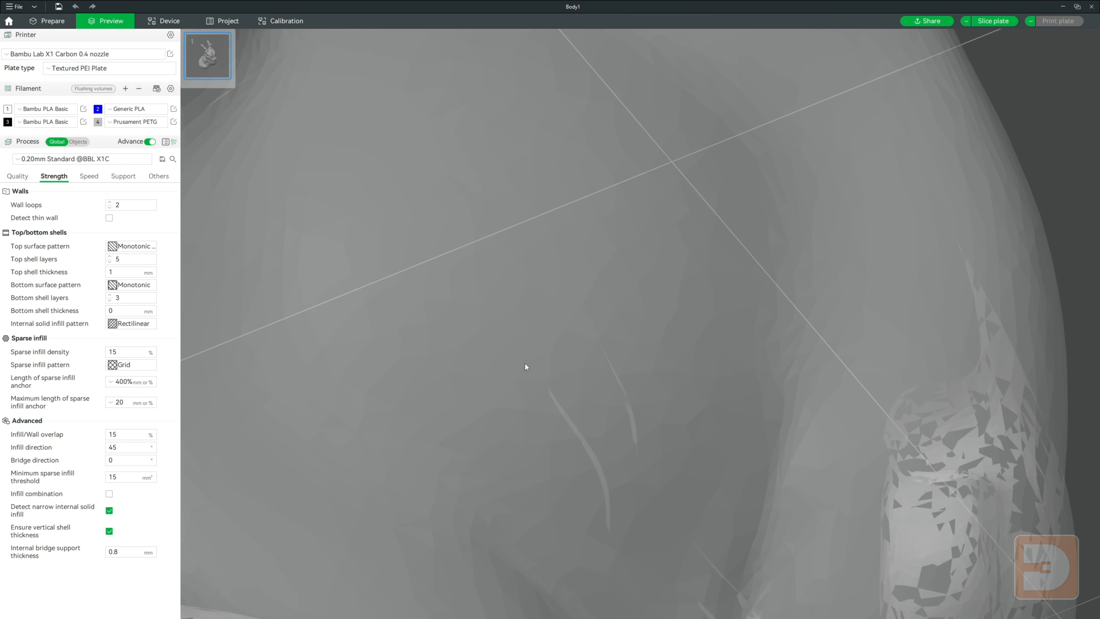
pyautogui.scroll(-3, 533, 359)
pyautogui.scroll(-12, 533, 358)
pyautogui.moveTo(790, 366); pyautogui.dragTo(802, 314)
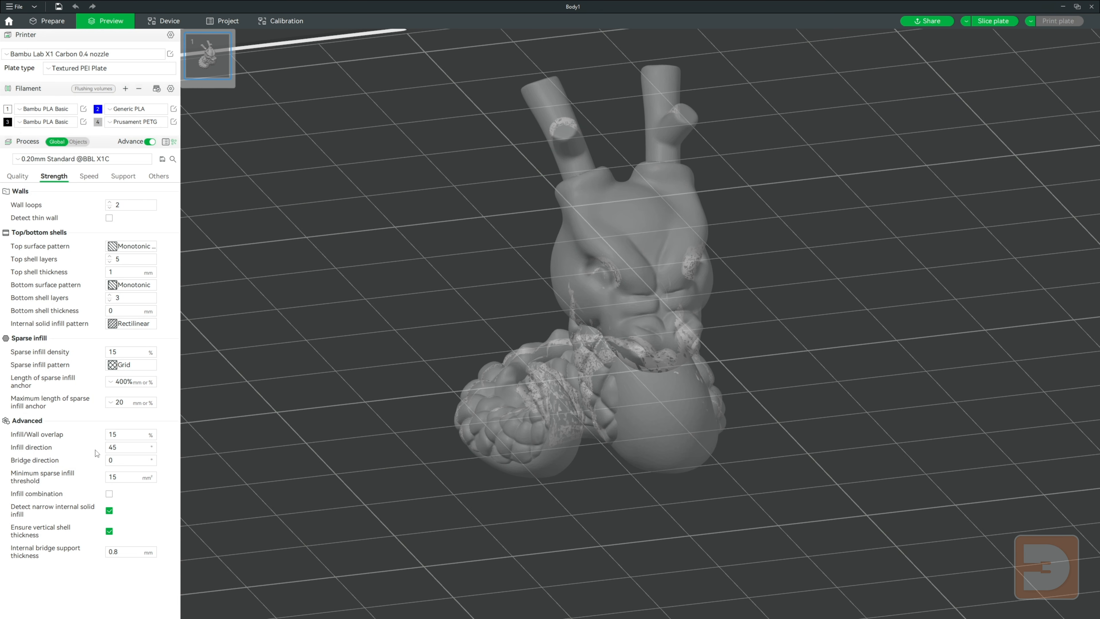
pyautogui.click(998, 23)
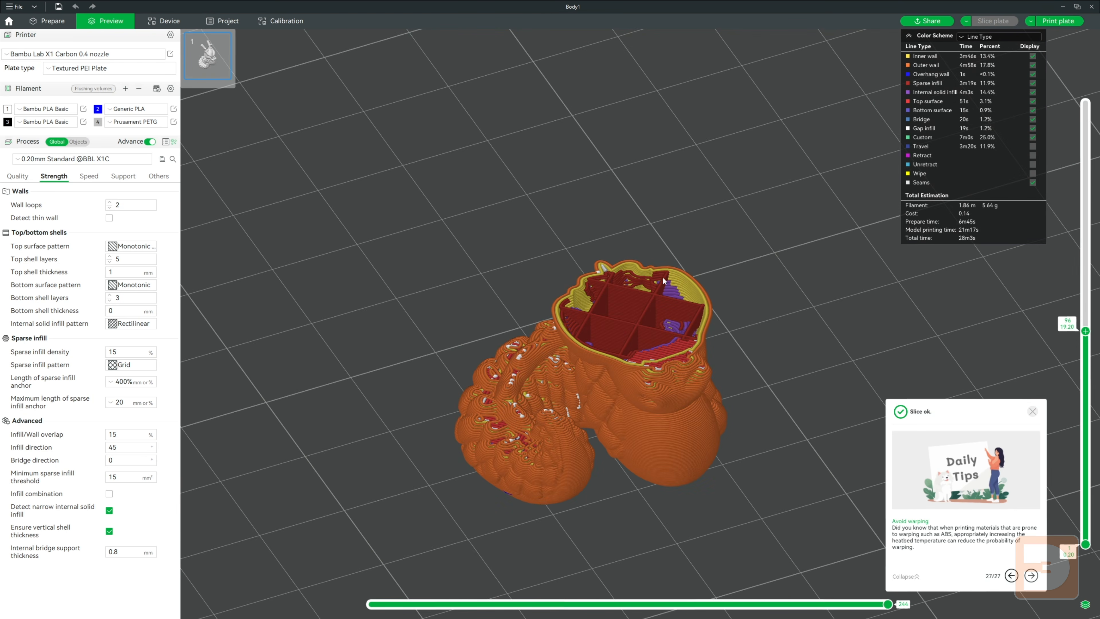
# Set the infill direction to 0° and slice the plate
pyautogui.doubleClick(115, 450)
pyautogui.write('0')
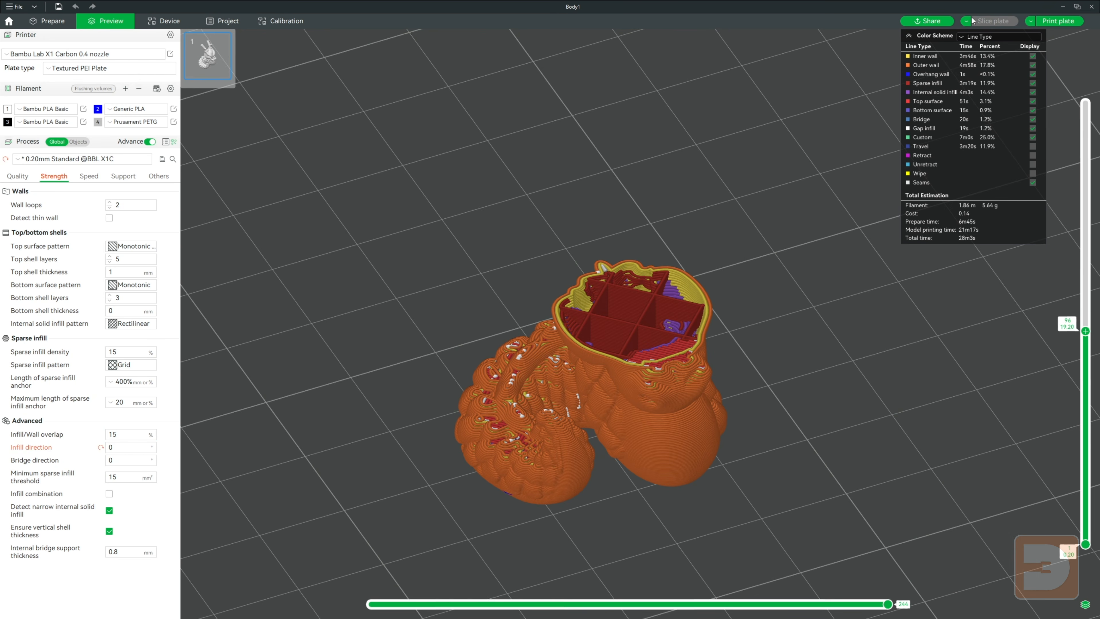
pyautogui.click(1006, 20)
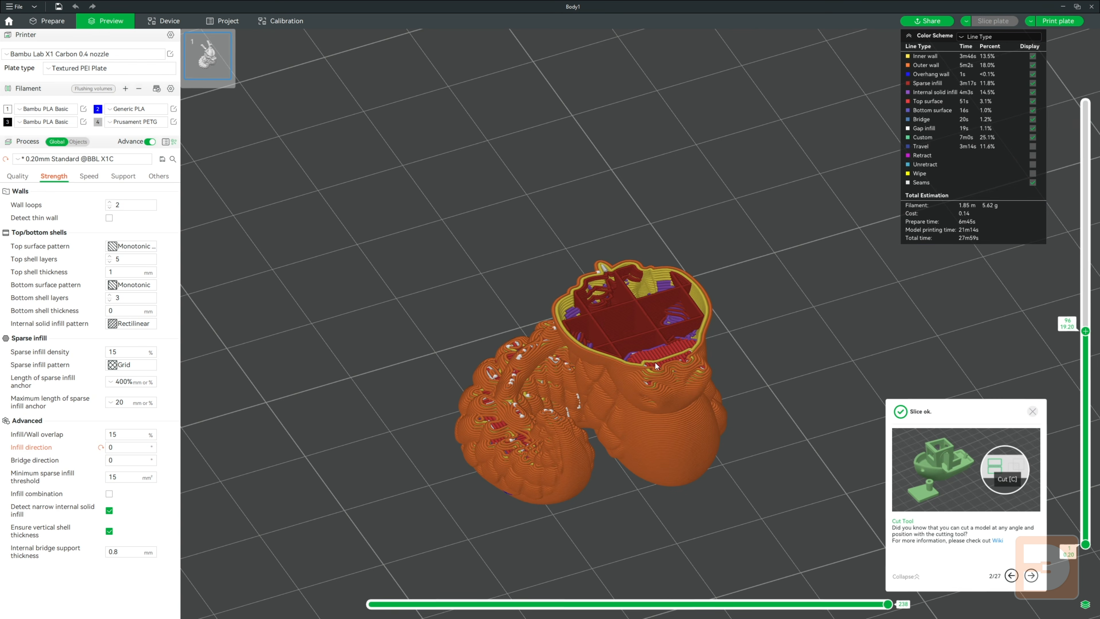
# Set the infill direction back to 45°
pyautogui.scroll(-5, 604, 337)
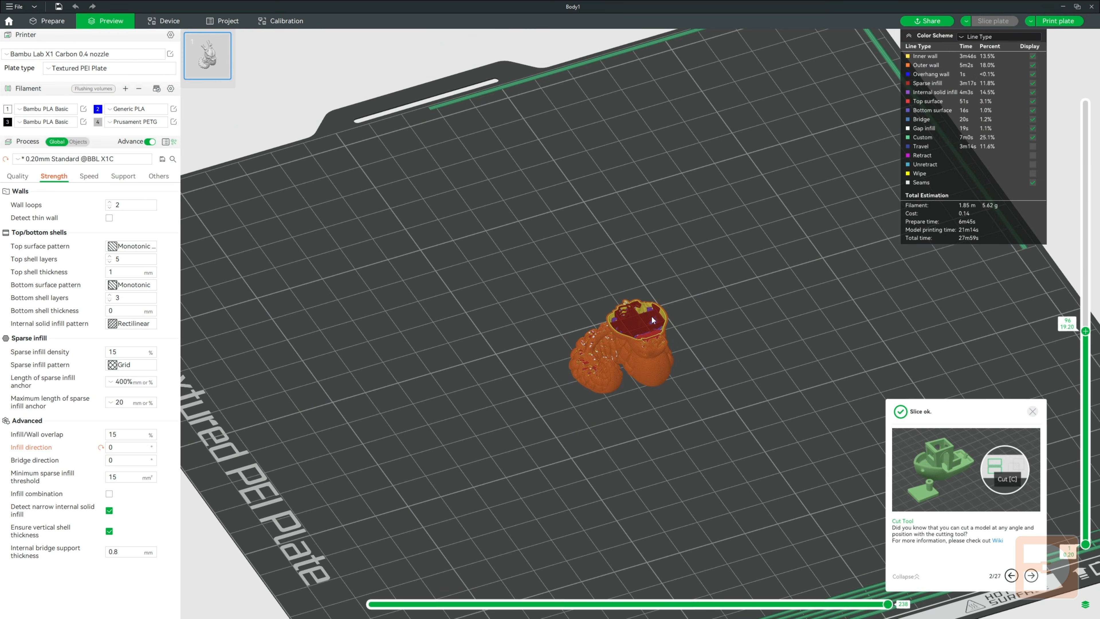
pyautogui.scroll(6, 678, 332)
pyautogui.click(122, 449)
pyautogui.write('45')
pyautogui.press('Tab')
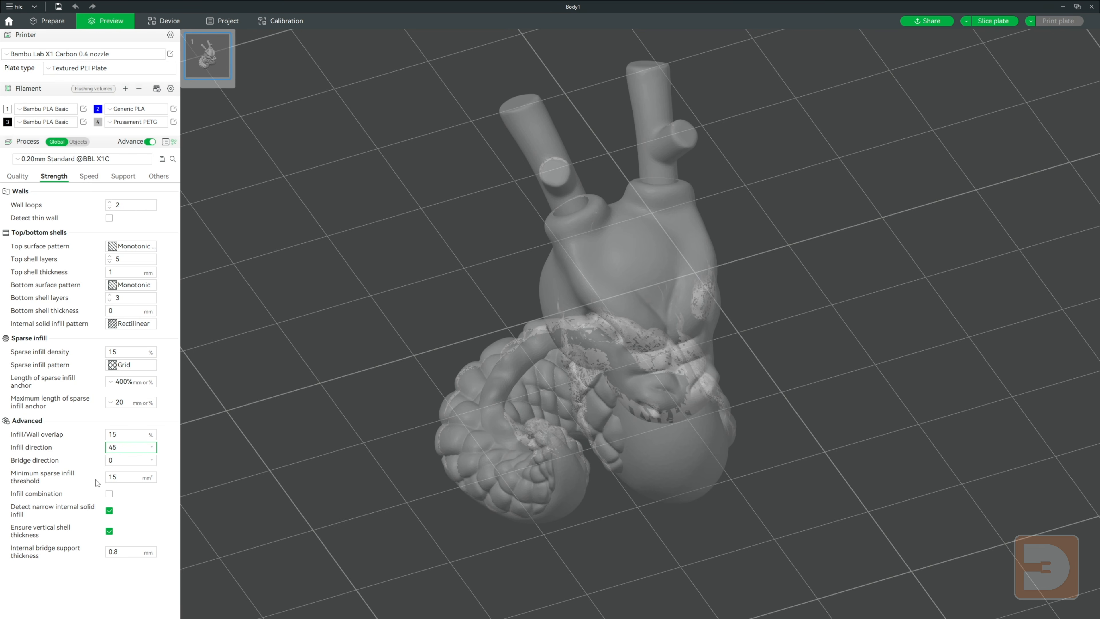
# Slice the plate with the Gyroid sparse infill pattern and inspect the tail tip's infill at layer 39
pyautogui.moveTo(873, 406); pyautogui.dragTo(848, 406)
pyautogui.moveTo(848, 405); pyautogui.dragTo(992, 347, button='middle')
pyautogui.scroll(1, 621, 382)
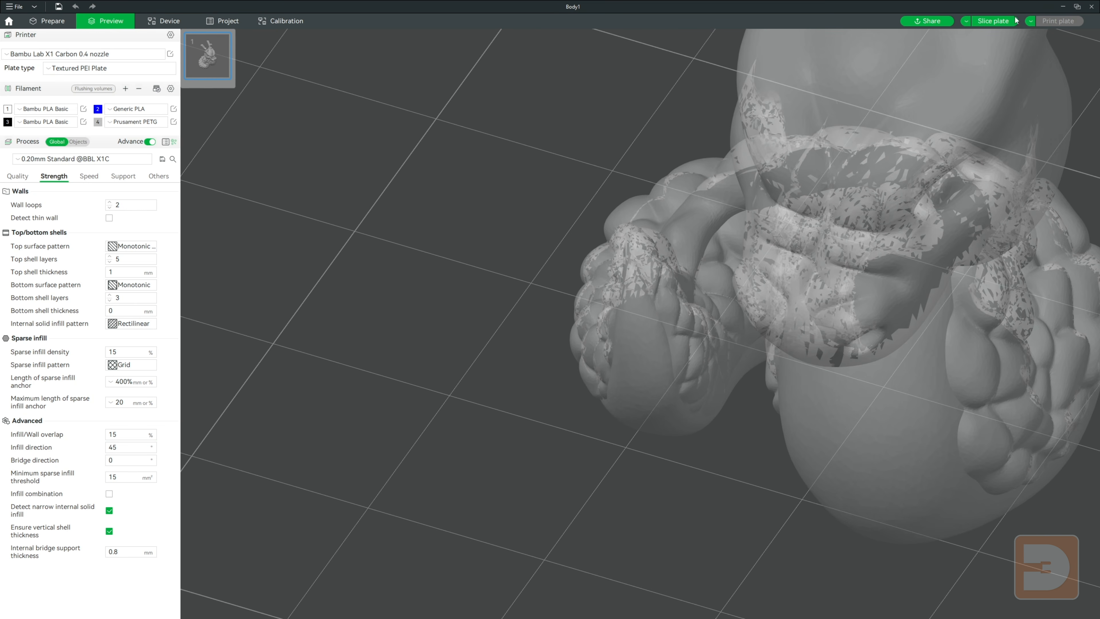
pyautogui.click(994, 21)
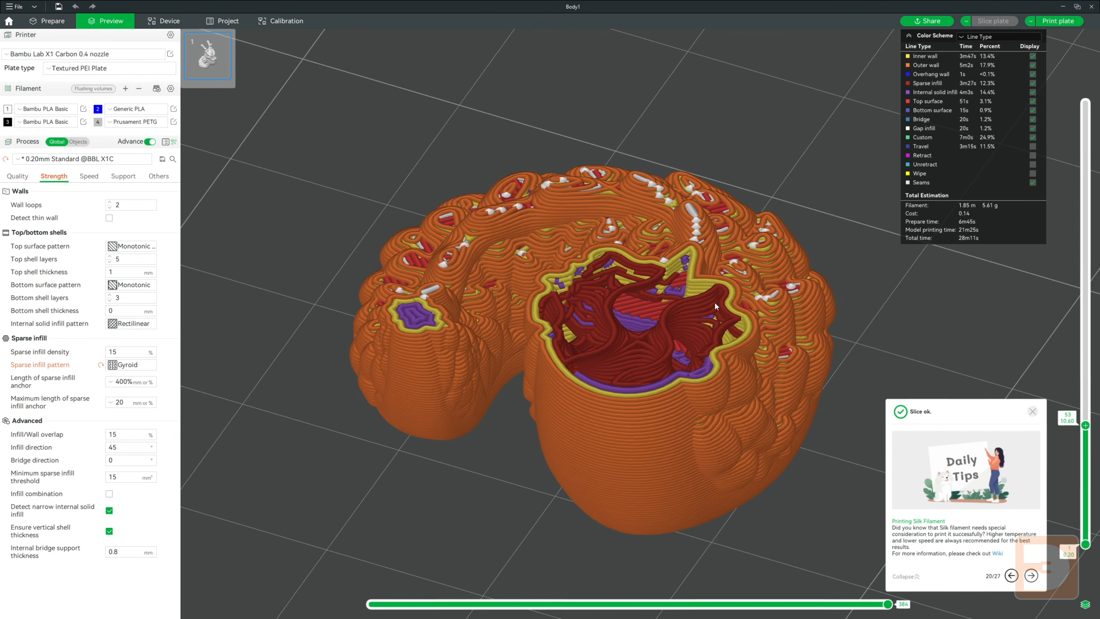
pyautogui.moveTo(1086, 425); pyautogui.dragTo(1086, 460)
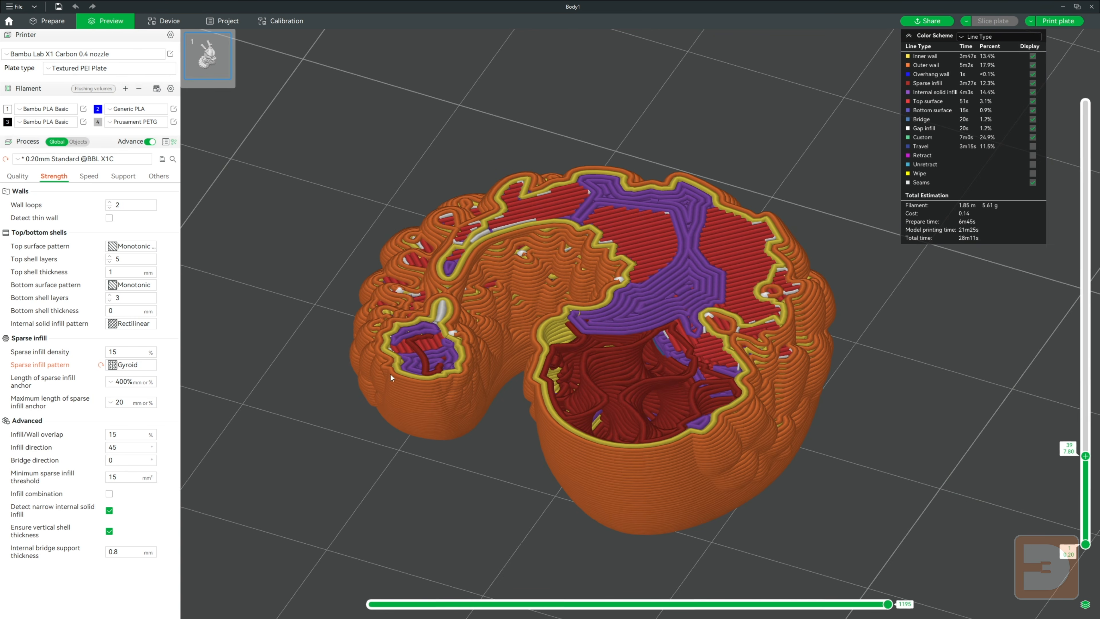
pyautogui.scroll(10, 571, 355)
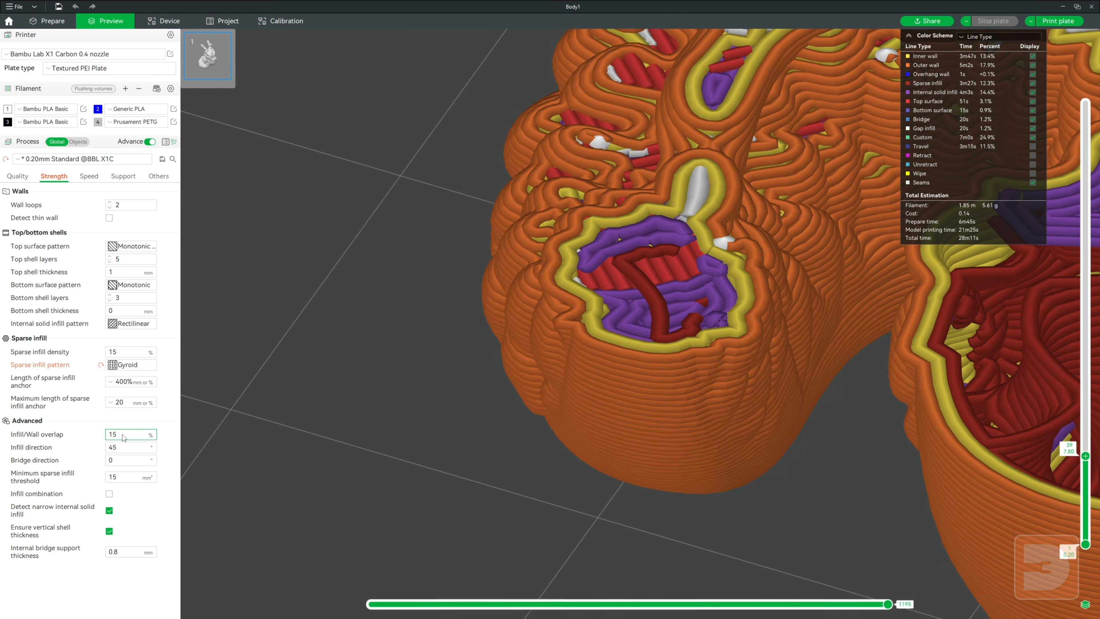
# Set the minimum sparse infill threshold to 40 mm² and slice the plate
pyautogui.moveTo(119, 478); pyautogui.dragTo(99, 477)
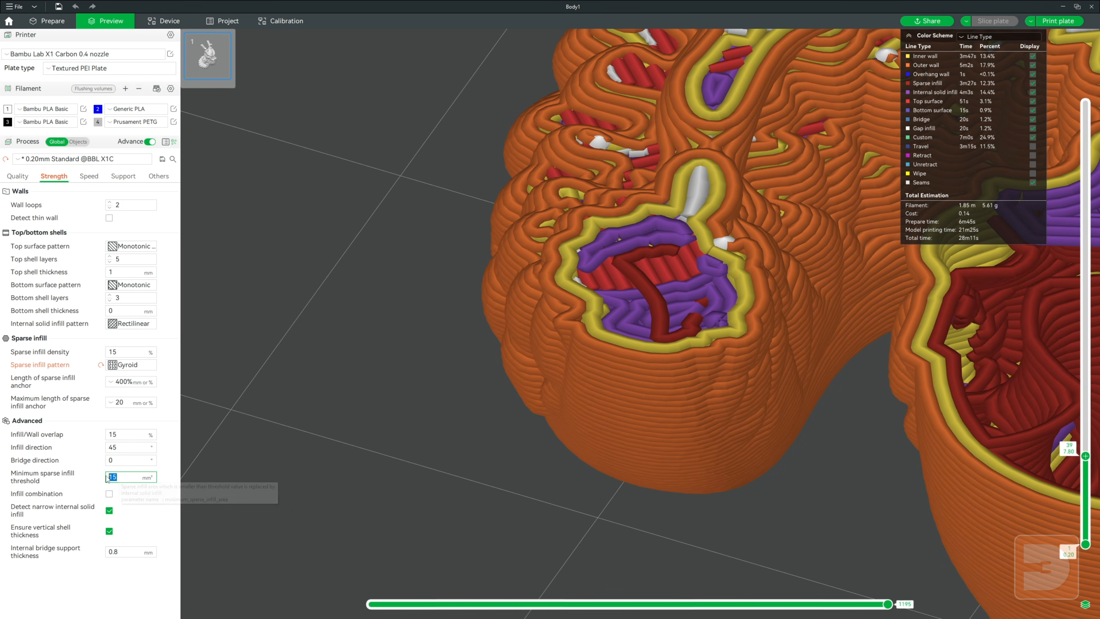
pyautogui.write('40')
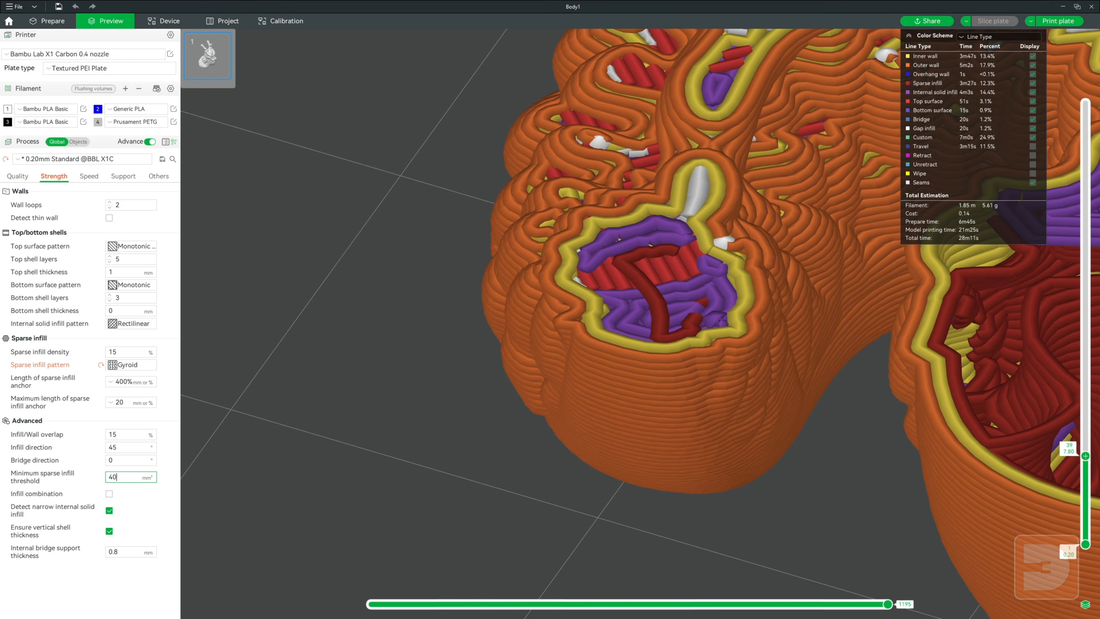
pyautogui.press('Return')
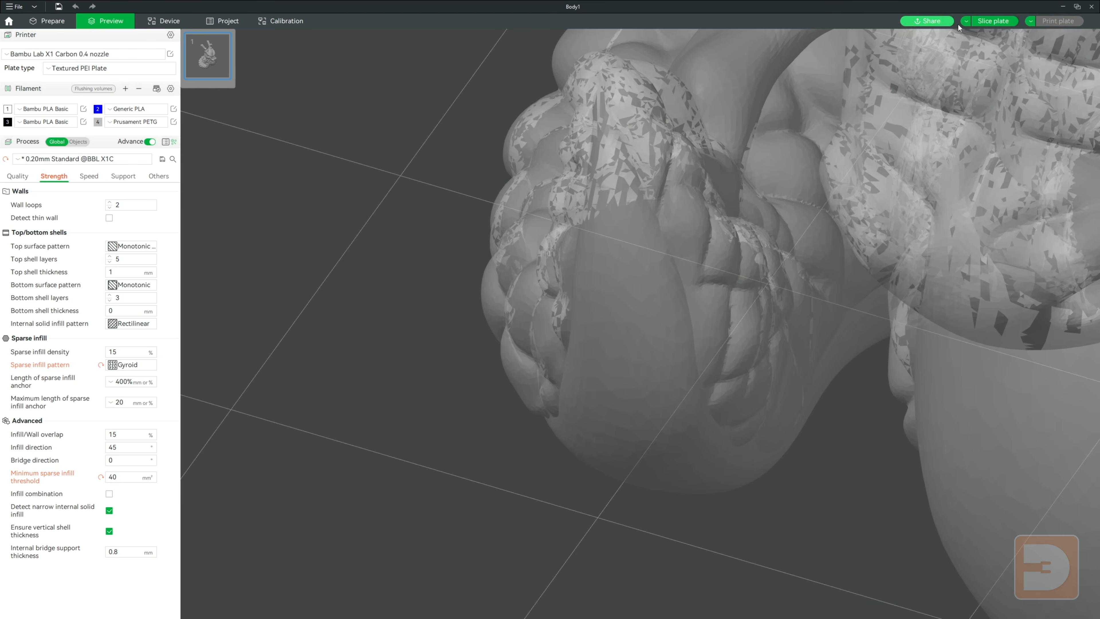
pyautogui.click(993, 22)
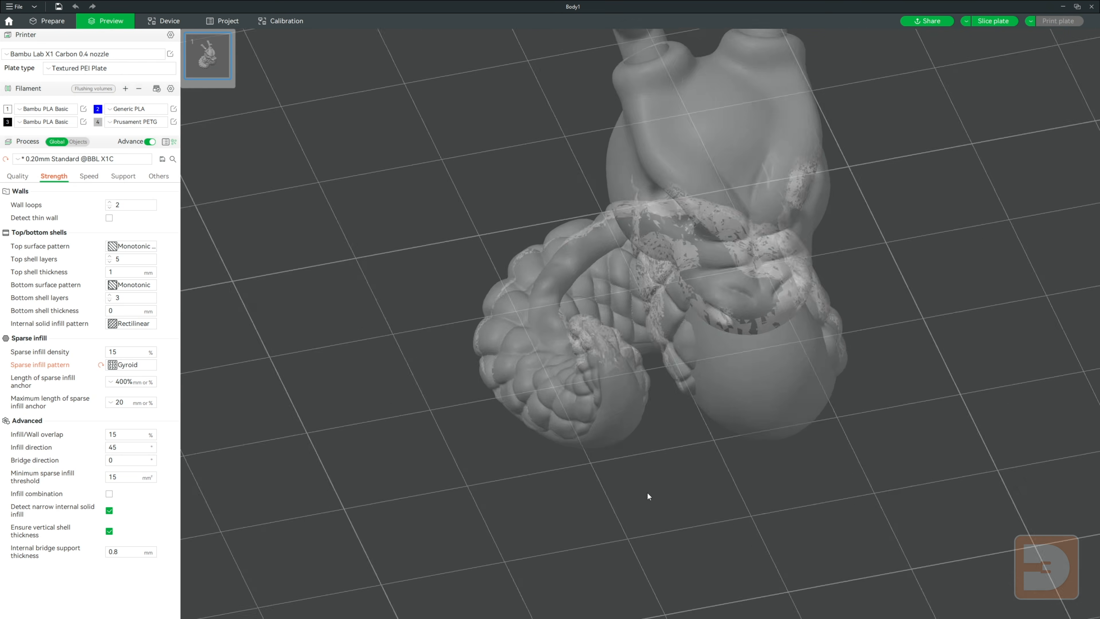
# Examine the Grid infill inside the dragon's body up close, stepping through the layers up to layer 81
pyautogui.moveTo(647, 493); pyautogui.dragTo(754, 494)
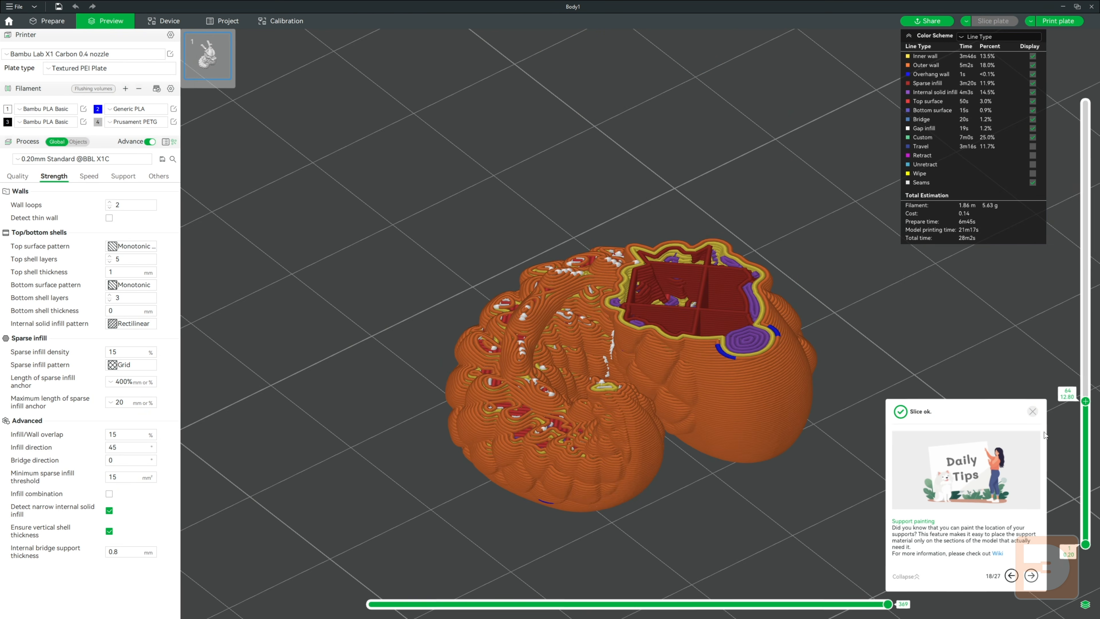
pyautogui.moveTo(1086, 401); pyautogui.dragTo(1086, 382)
pyautogui.scroll(5, 722, 184)
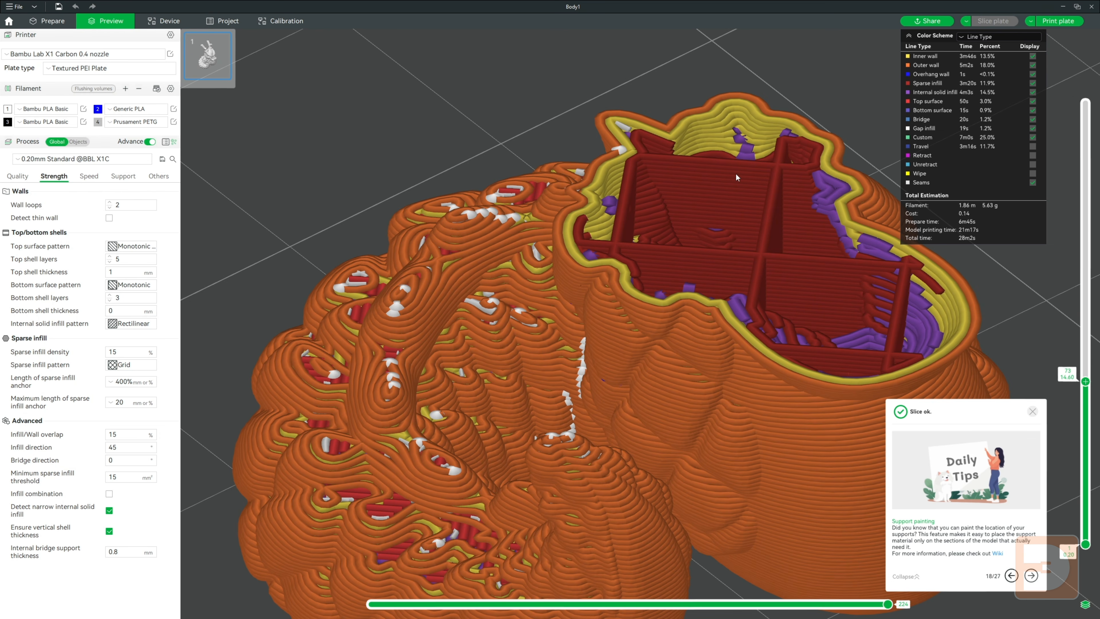
pyautogui.moveTo(736, 174); pyautogui.dragTo(651, 254, button='middle')
pyautogui.press('Up')
pyautogui.press('Up')
pyautogui.press('Up')
pyautogui.press('Up')
pyautogui.press('Up')
pyautogui.press('Up')
pyautogui.press('Up')
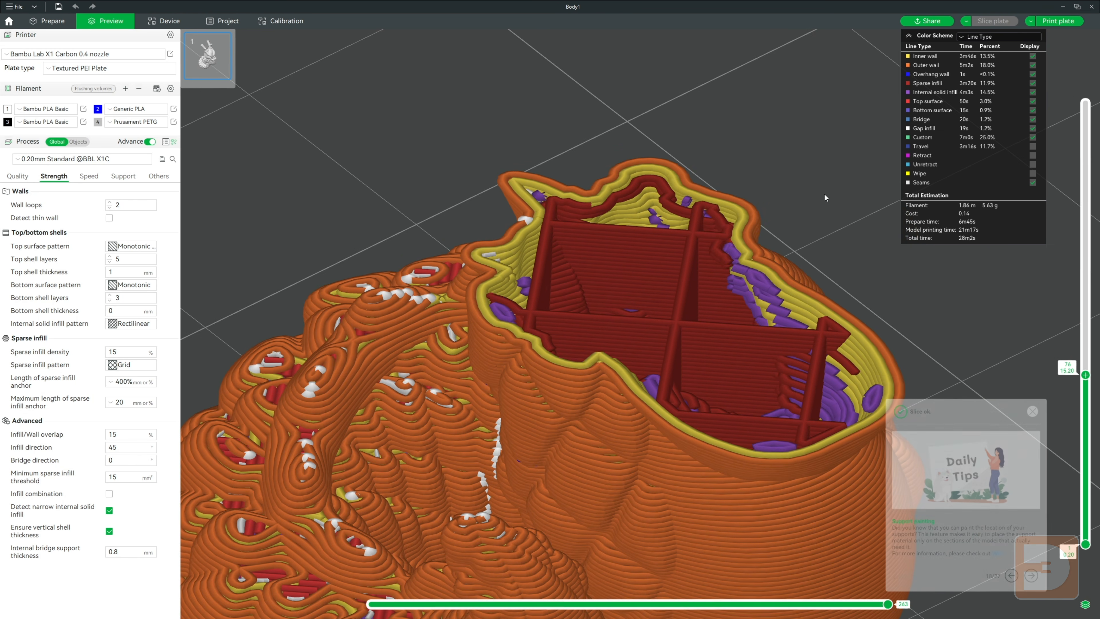
pyautogui.press('Up')
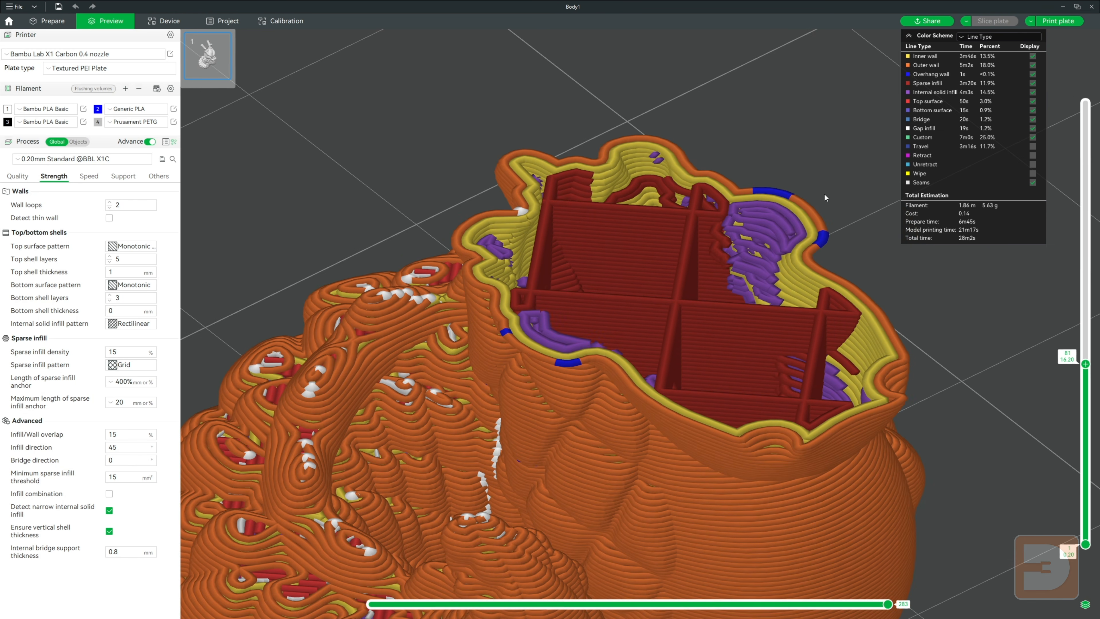
# Enable infill combination, slice the plate and inspect the combined infill lines up to layer 92
pyautogui.click(109, 493)
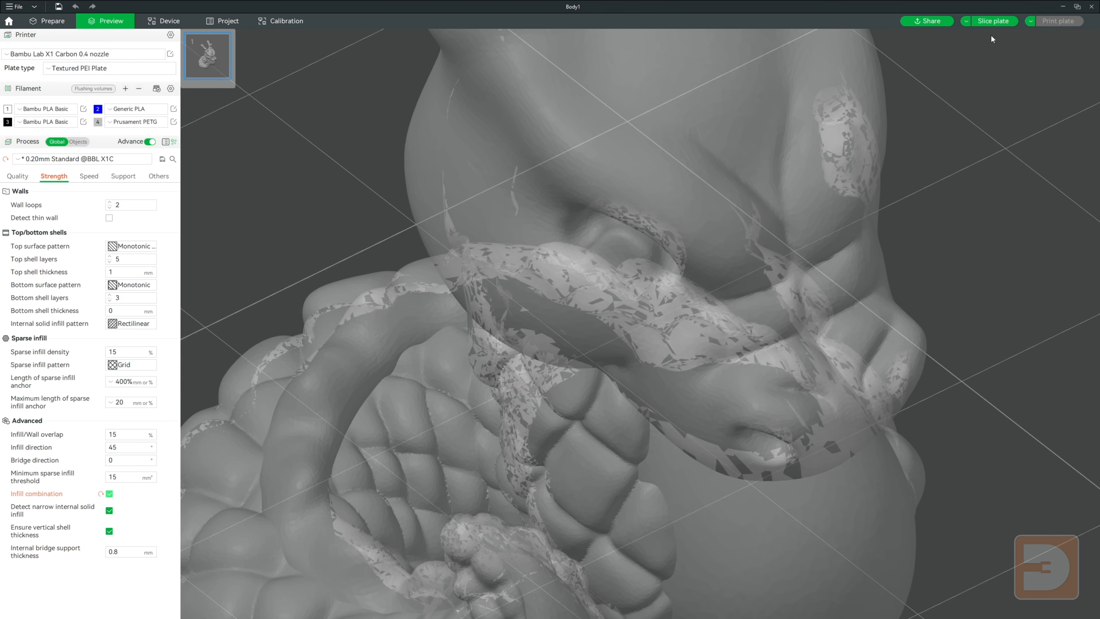
pyautogui.click(995, 21)
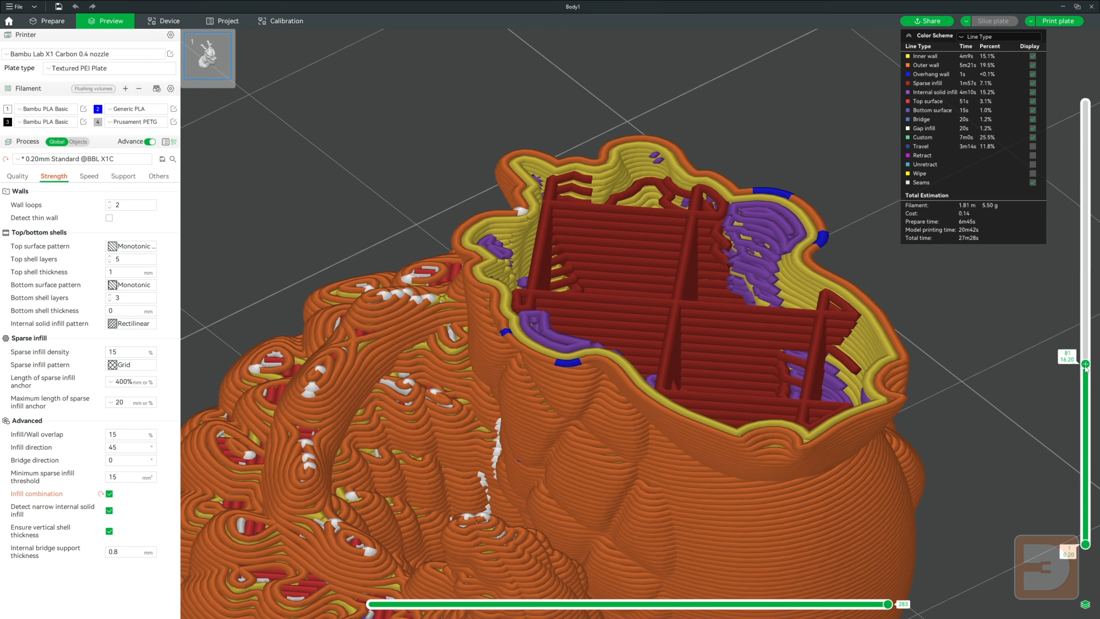
pyautogui.click(1085, 367)
pyautogui.scroll(5, 1084, 367)
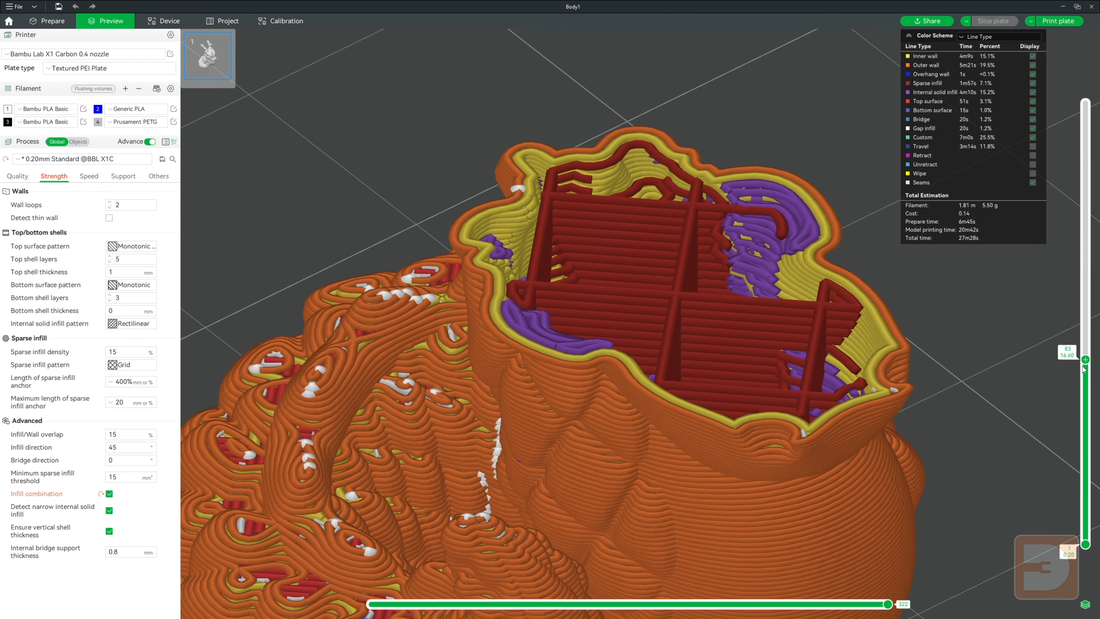
pyautogui.scroll(5, 1084, 368)
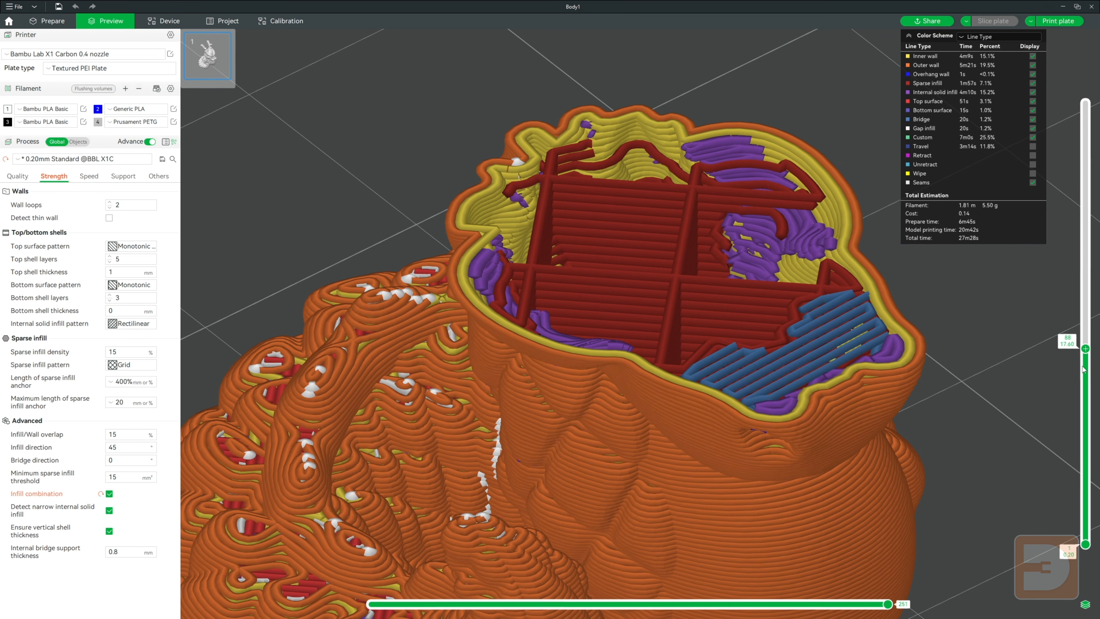
pyautogui.scroll(2, 1084, 368)
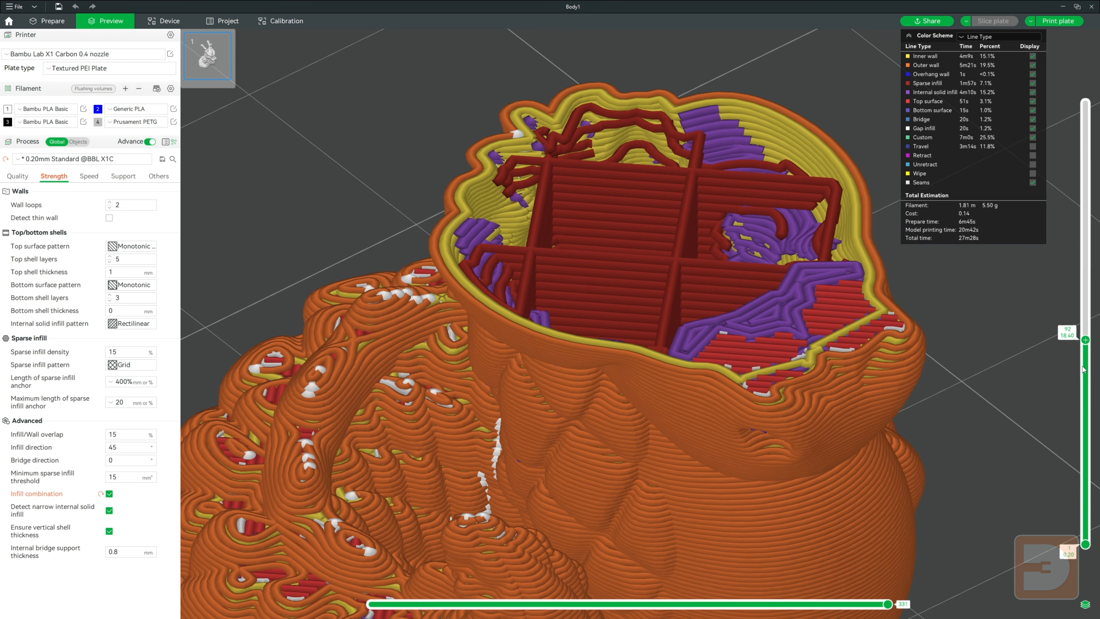
pyautogui.scroll(-5, 617, 333)
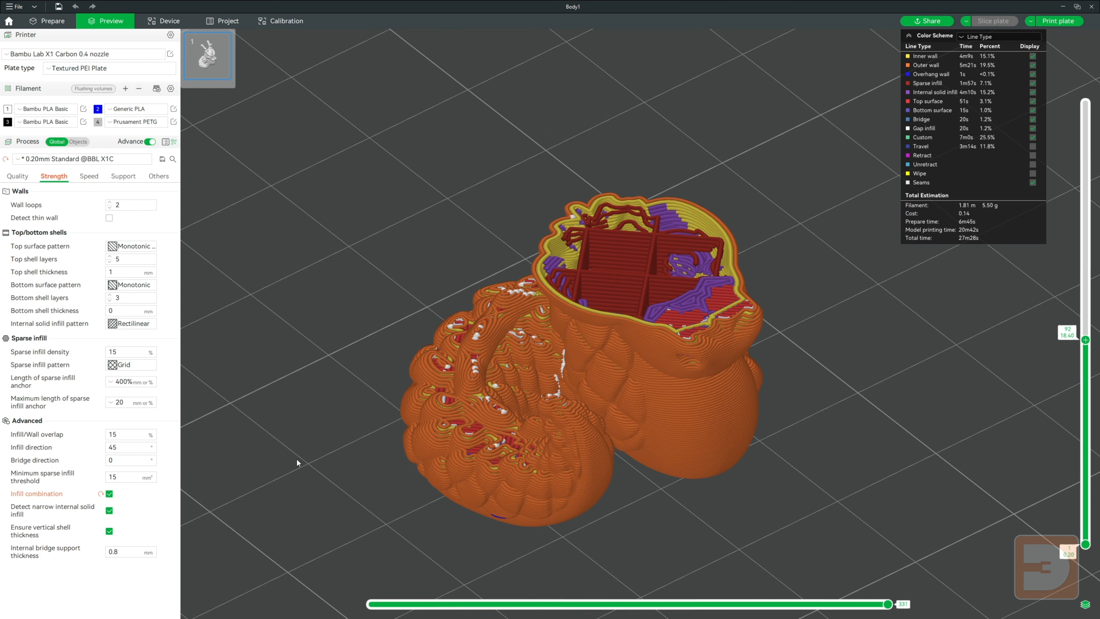
# Reset infill combination to off and slice the plate with the dragon's tail in close view
pyautogui.click(101, 493)
pyautogui.moveTo(333, 445); pyautogui.dragTo(531, 411)
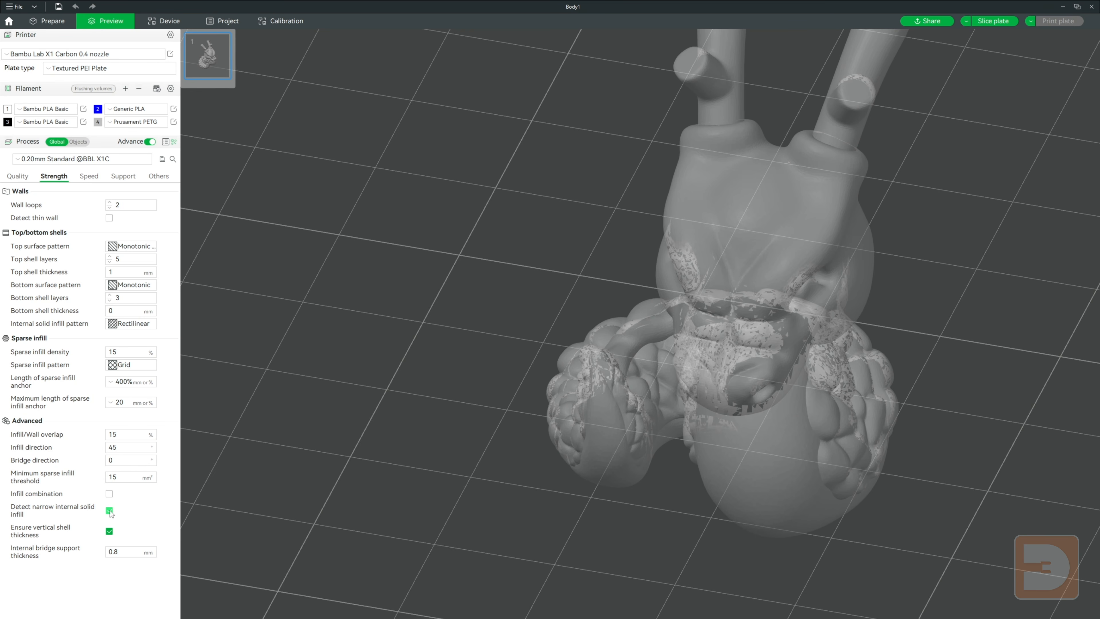
pyautogui.moveTo(412, 459); pyautogui.dragTo(759, 530)
pyautogui.scroll(5, 759, 530)
pyautogui.moveTo(759, 531); pyautogui.dragTo(715, 355, button='right')
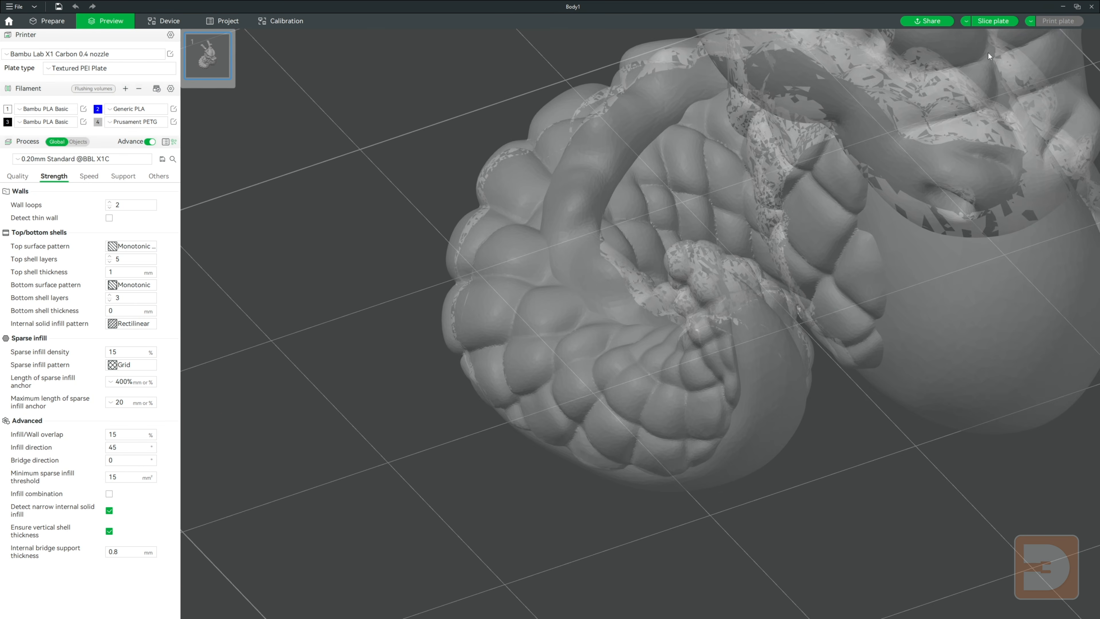
pyautogui.click(1012, 26)
# With the tail tip shown at layer 55, turn off detection of narrow internal solid infill and slice the plate
pyautogui.moveTo(1086, 341); pyautogui.dragTo(1085, 421)
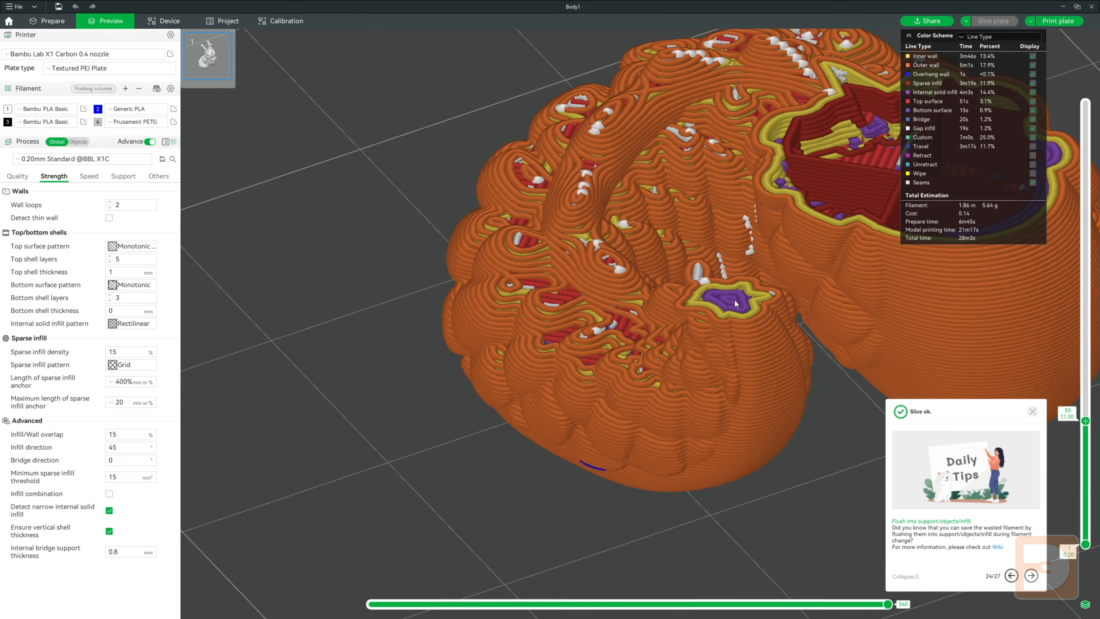
pyautogui.scroll(5, 759, 331)
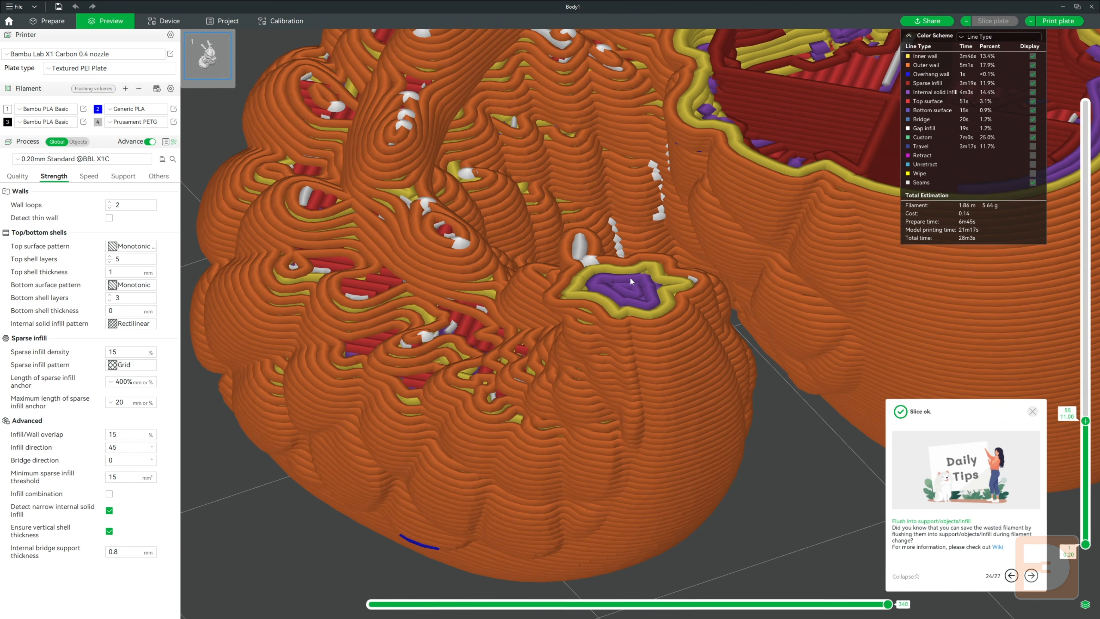
pyautogui.scroll(-4, 619, 283)
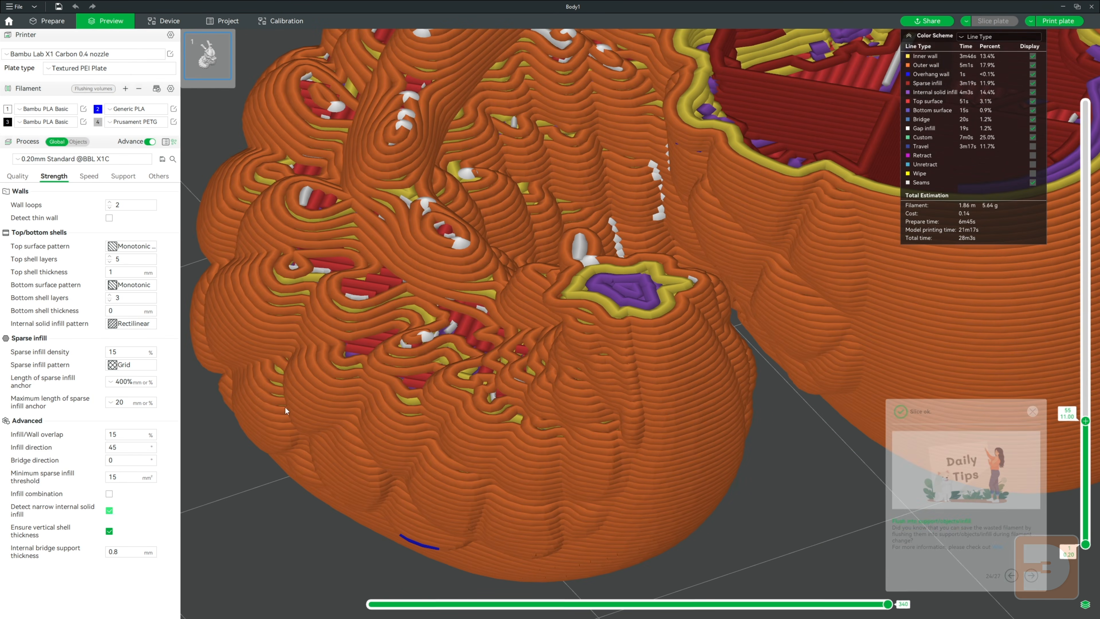
pyautogui.click(109, 511)
pyautogui.click(974, 23)
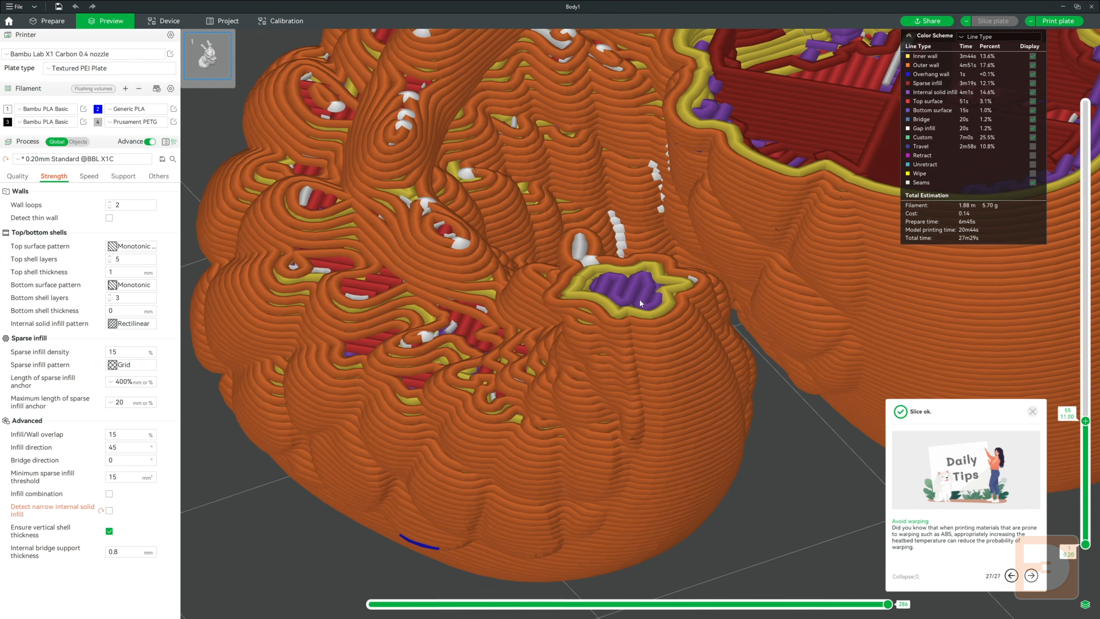
# Turn detection of narrow internal solid infill back on, slice the plate and show the whole dragon up to layer 200
pyautogui.click(110, 510)
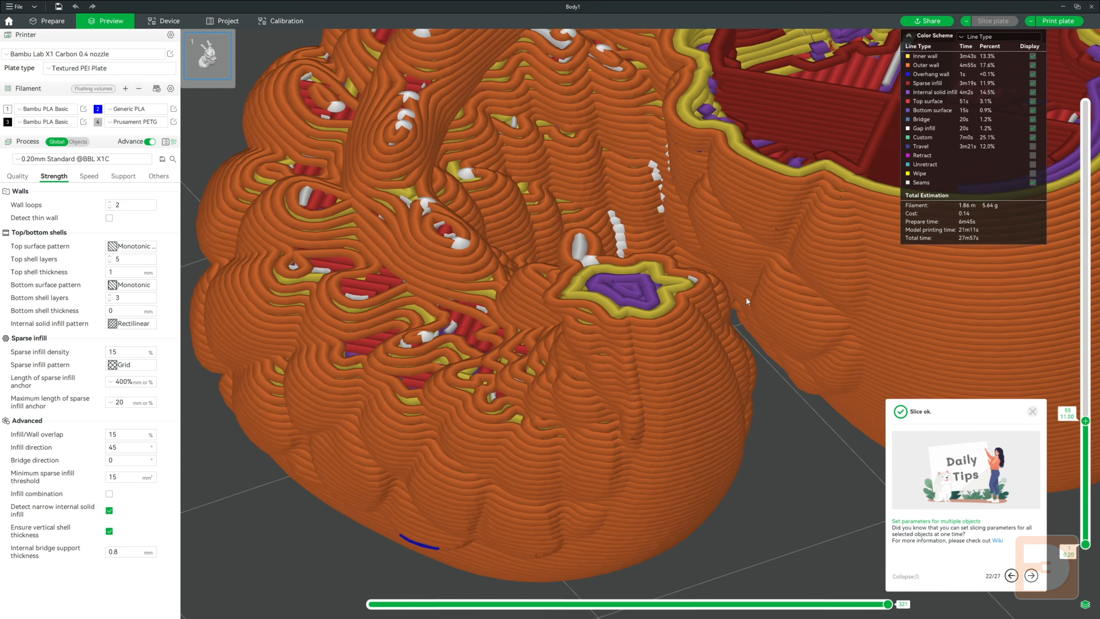
pyautogui.scroll(-10, 746, 296)
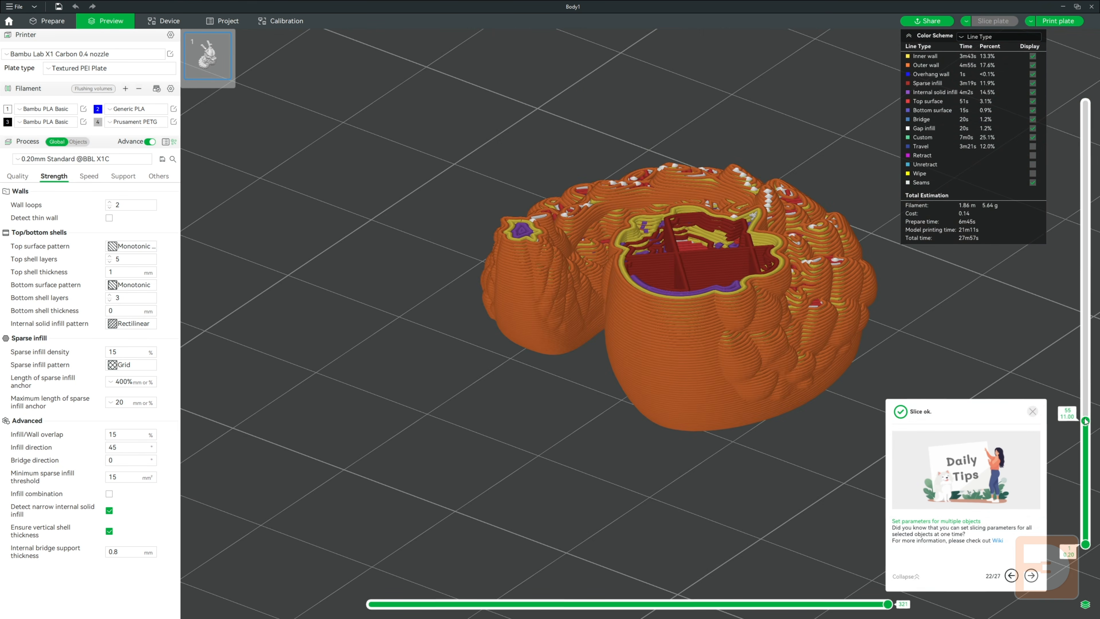
pyautogui.moveTo(1086, 421); pyautogui.dragTo(1084, 78)
pyautogui.scroll(-2, 403, 522)
pyautogui.moveTo(435, 439); pyautogui.dragTo(357, 459)
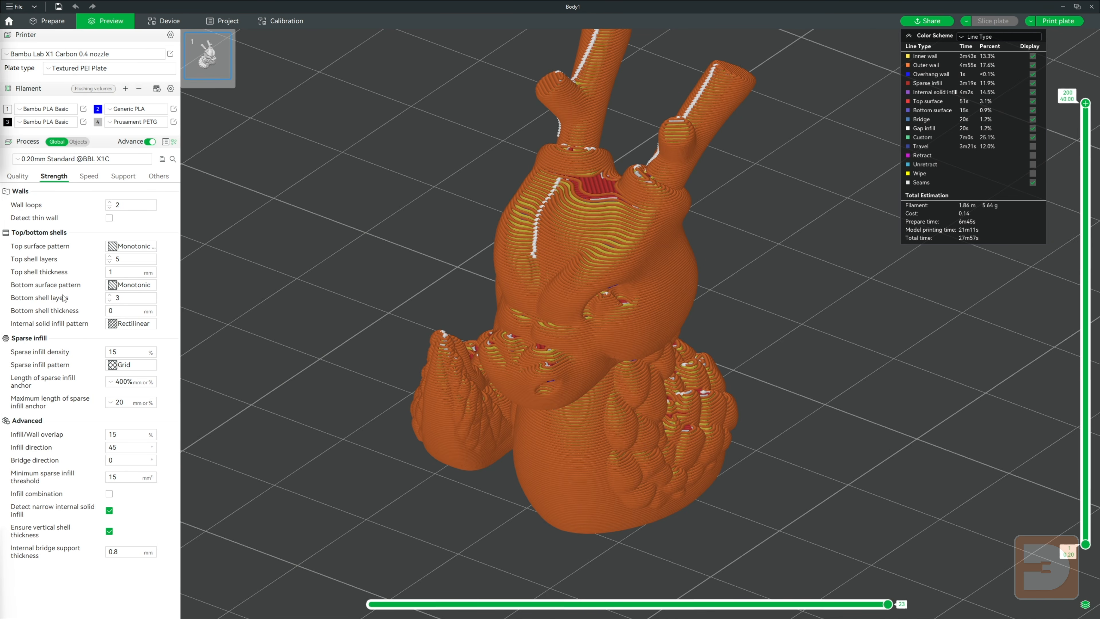
# Show the Speed settings, switching the advanced options off and on again to compare which settings are available
pyautogui.click(89, 177)
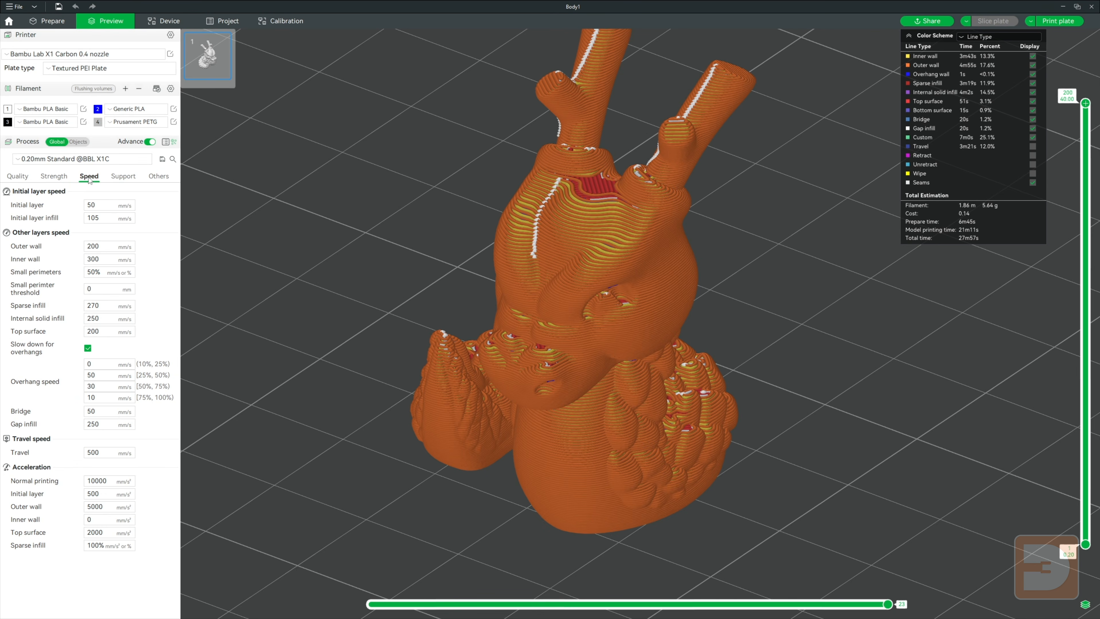
pyautogui.click(149, 142)
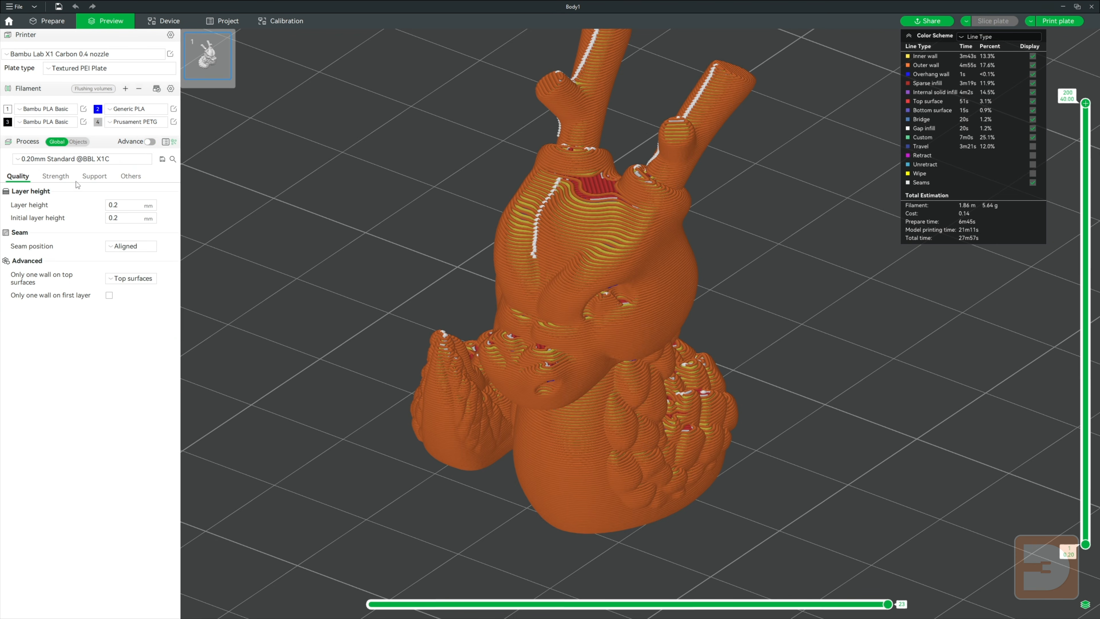
pyautogui.click(149, 141)
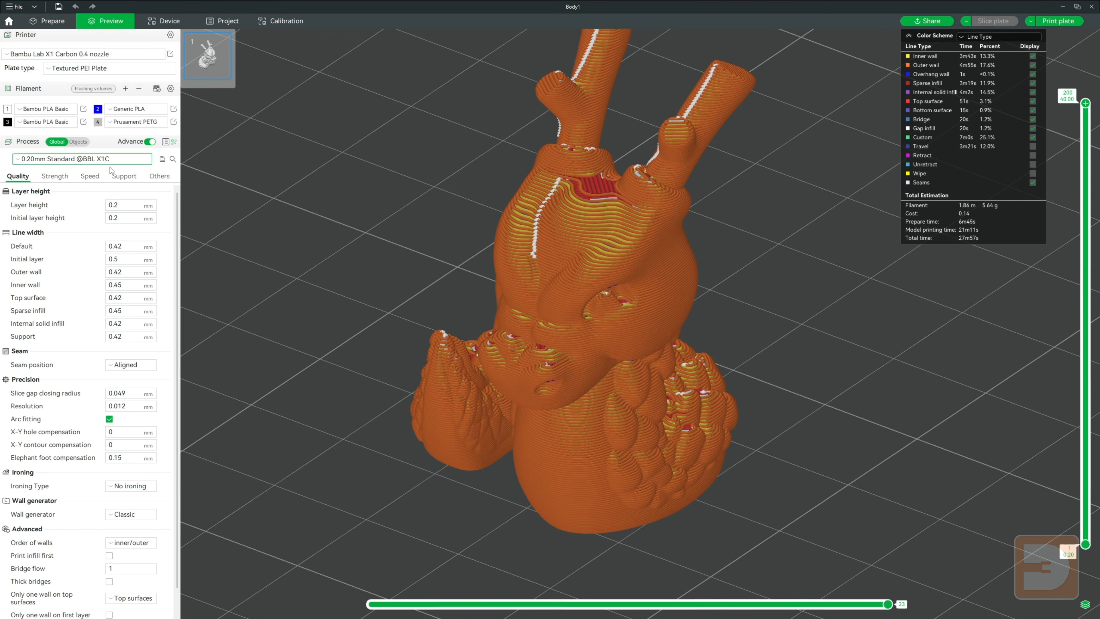
pyautogui.click(89, 176)
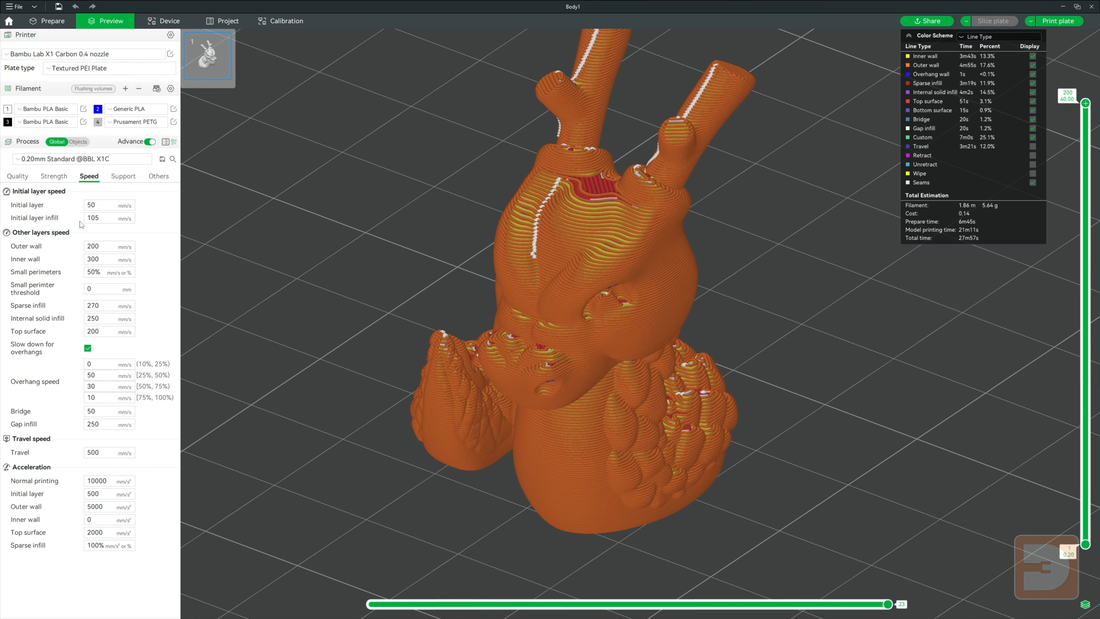
# Reduce the sliced preview to layer 1 to examine the initial layer's walls and infill
pyautogui.moveTo(1087, 108); pyautogui.dragTo(1086, 539)
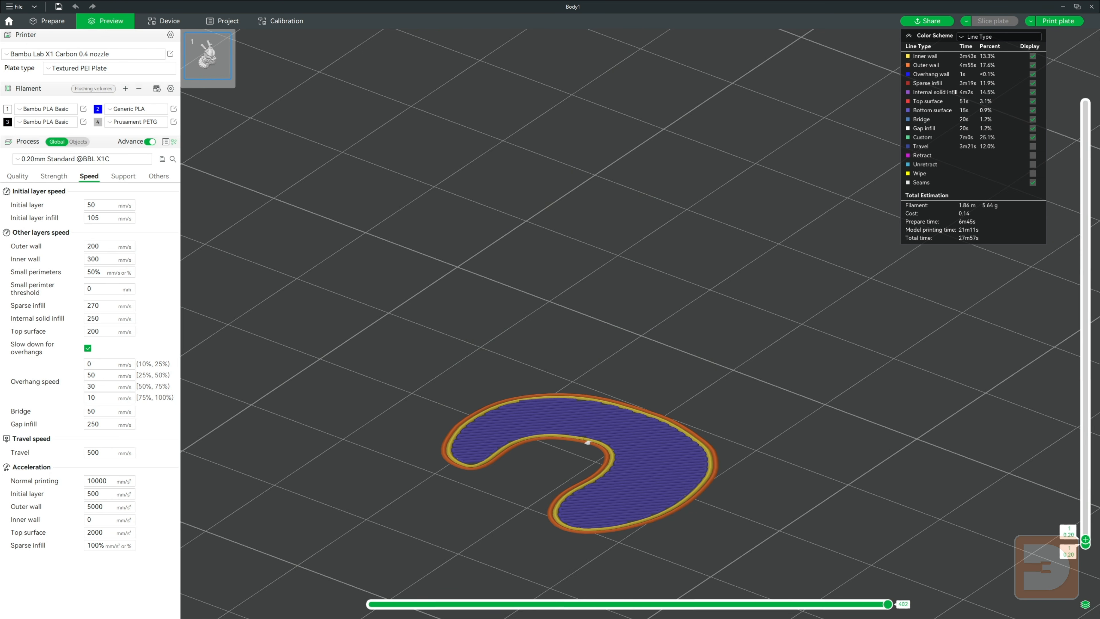
pyautogui.moveTo(935, 388); pyautogui.dragTo(933, 392)
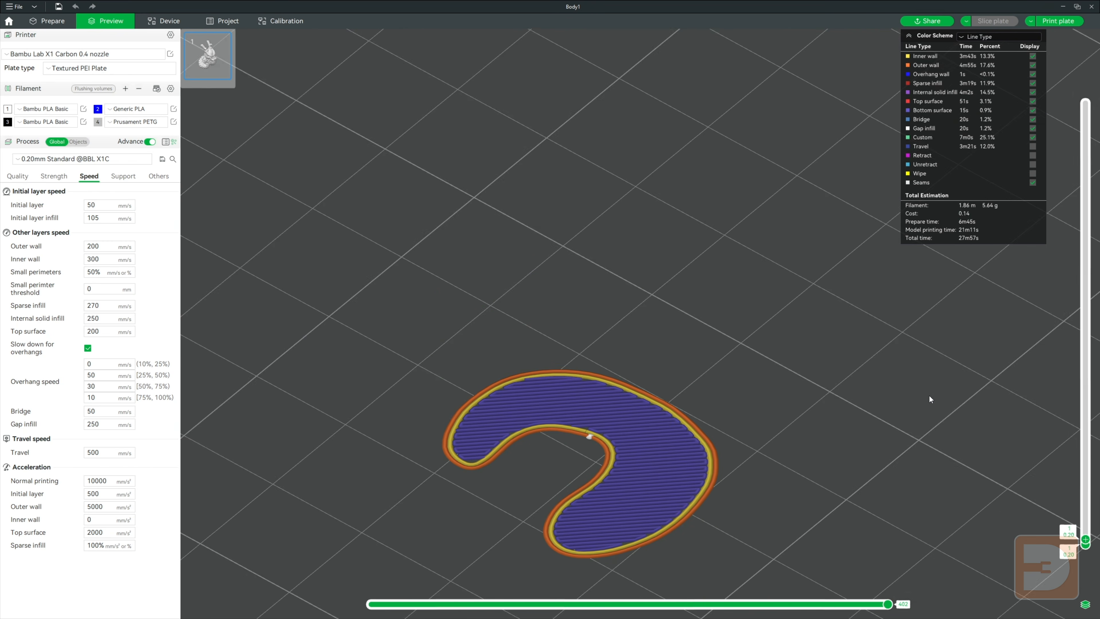
# Colour the sliced preview by speed and compare print speeds from layer 1 up to layer 22
pyautogui.moveTo(933, 393); pyautogui.dragTo(936, 307, button='right')
pyautogui.click(988, 36)
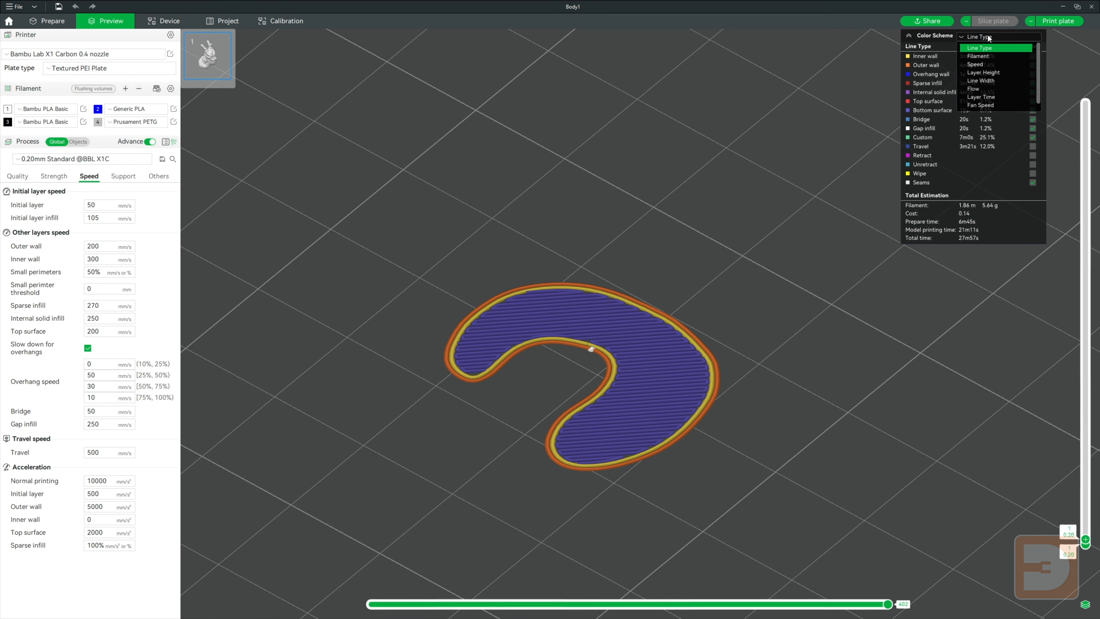
pyautogui.click(978, 64)
pyautogui.scroll(3, 627, 345)
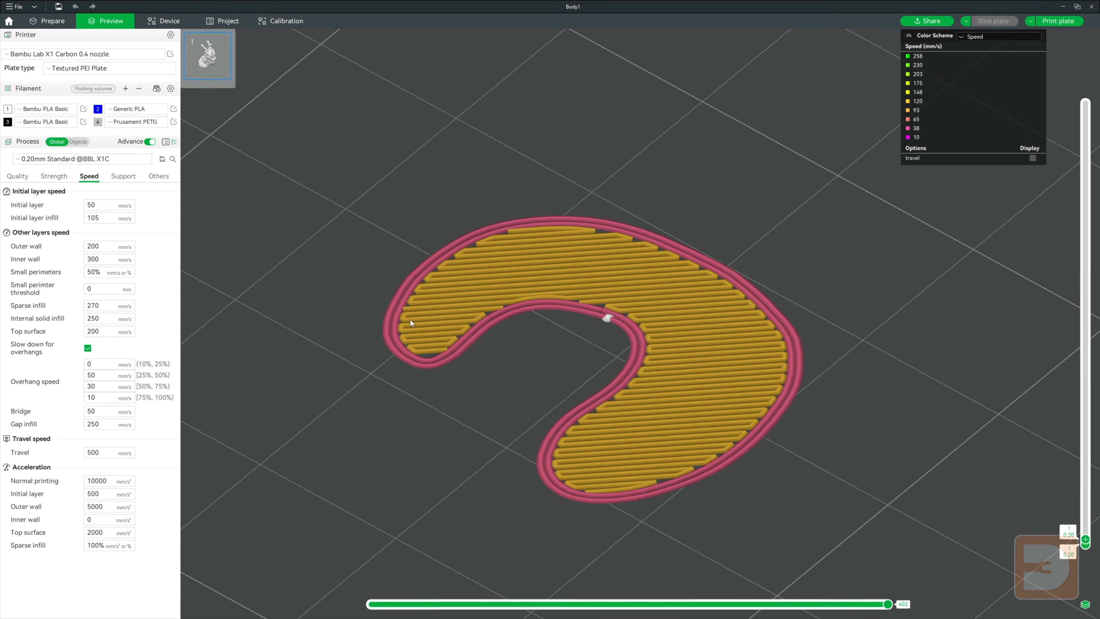
pyautogui.scroll(11, 1078, 547)
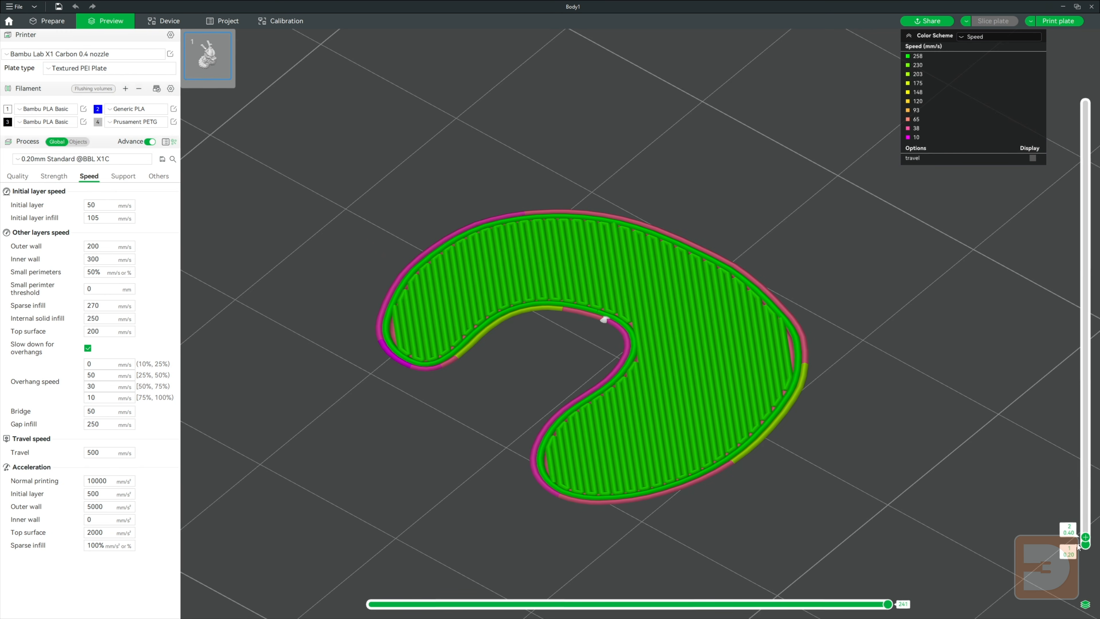
pyautogui.scroll(10, 1079, 547)
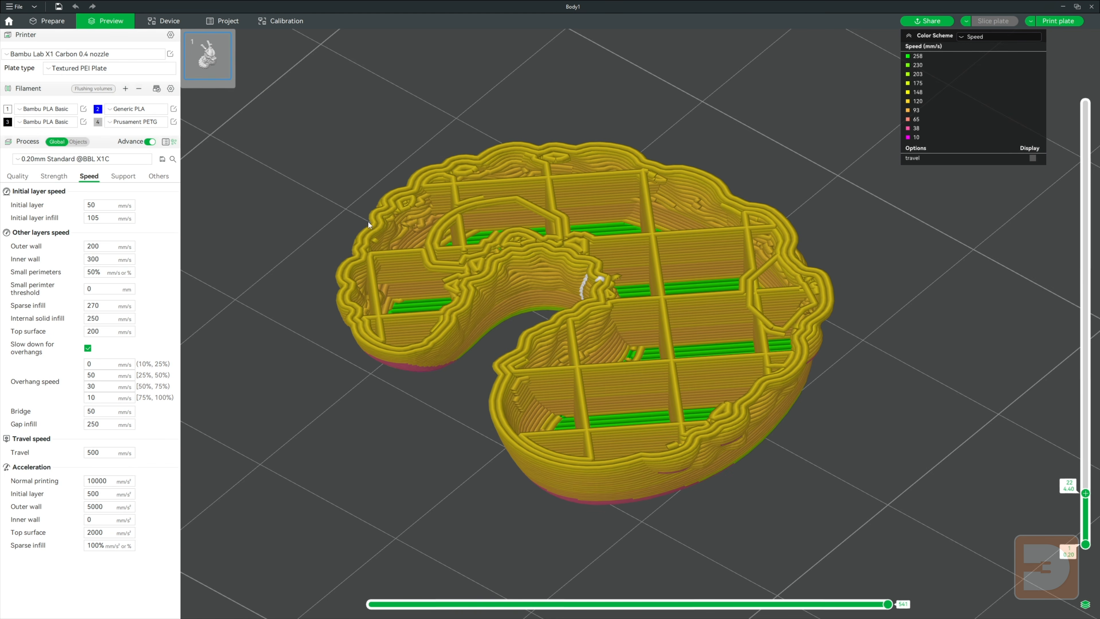
# Switch the preview colours back to Line Type and show the whole dragon up to layer 200
pyautogui.click(987, 36)
pyautogui.click(987, 49)
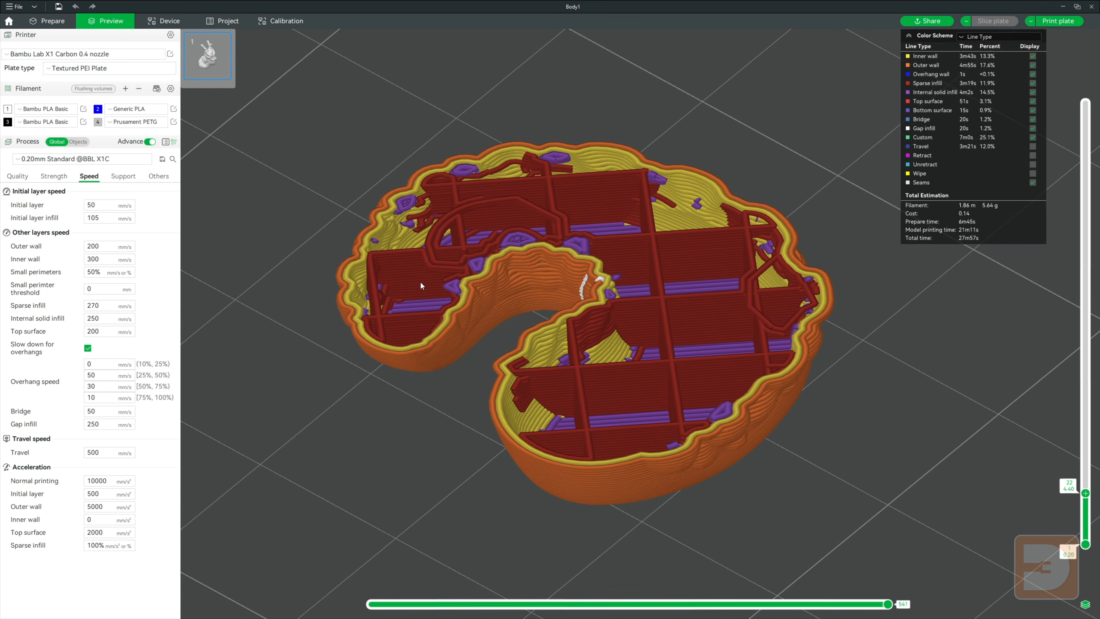
pyautogui.moveTo(414, 426); pyautogui.dragTo(617, 347)
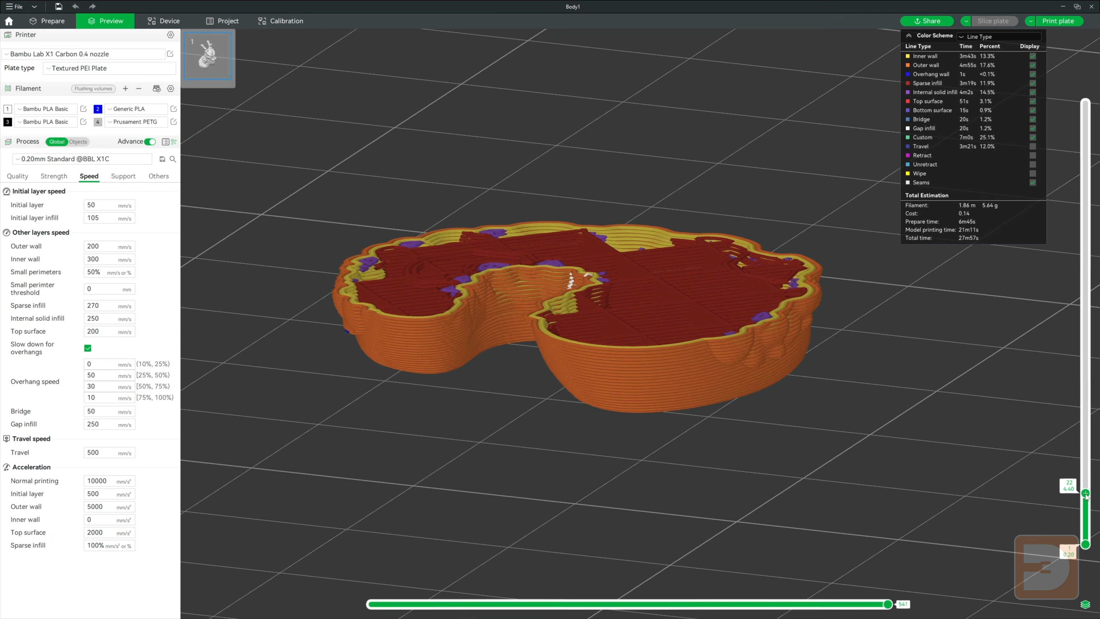
pyautogui.moveTo(1085, 494); pyautogui.dragTo(1086, 103)
pyautogui.moveTo(842, 401); pyautogui.dragTo(657, 268)
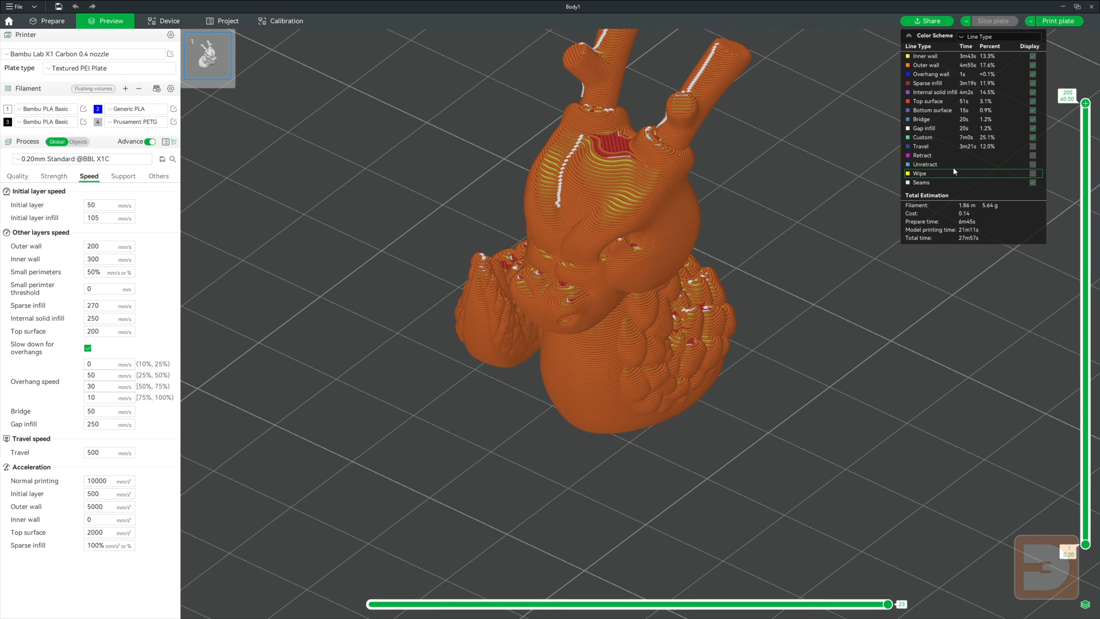
# Display the travel moves over the sliced dragon to examine them between the horns and around the tail, and hide them again
pyautogui.click(1034, 146)
pyautogui.moveTo(822, 201); pyautogui.dragTo(580, 183)
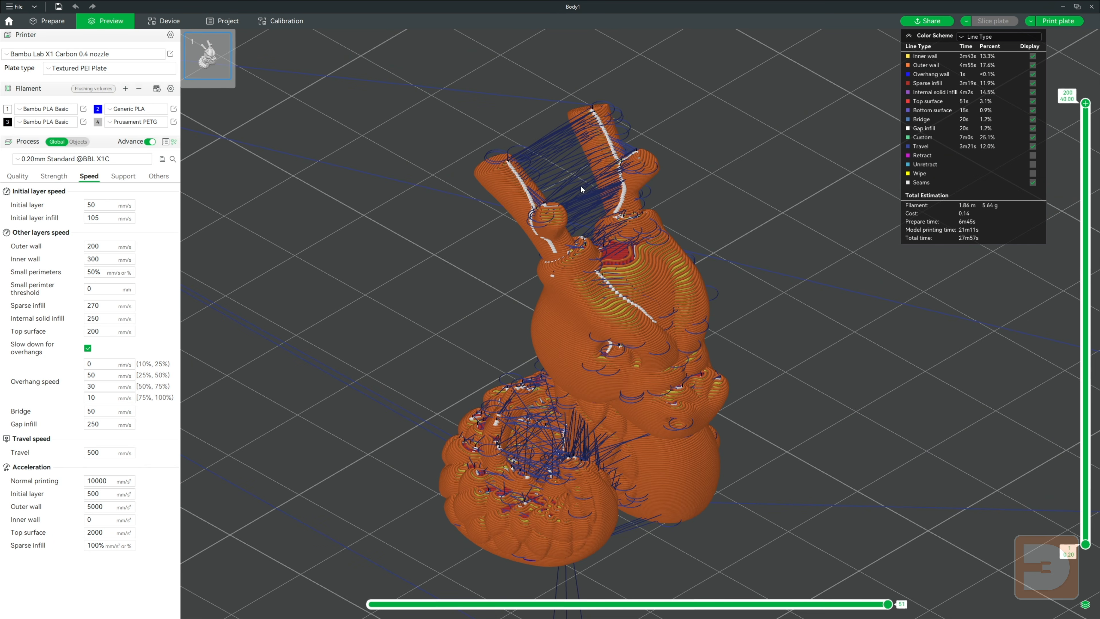
pyautogui.moveTo(470, 250); pyautogui.dragTo(376, 349)
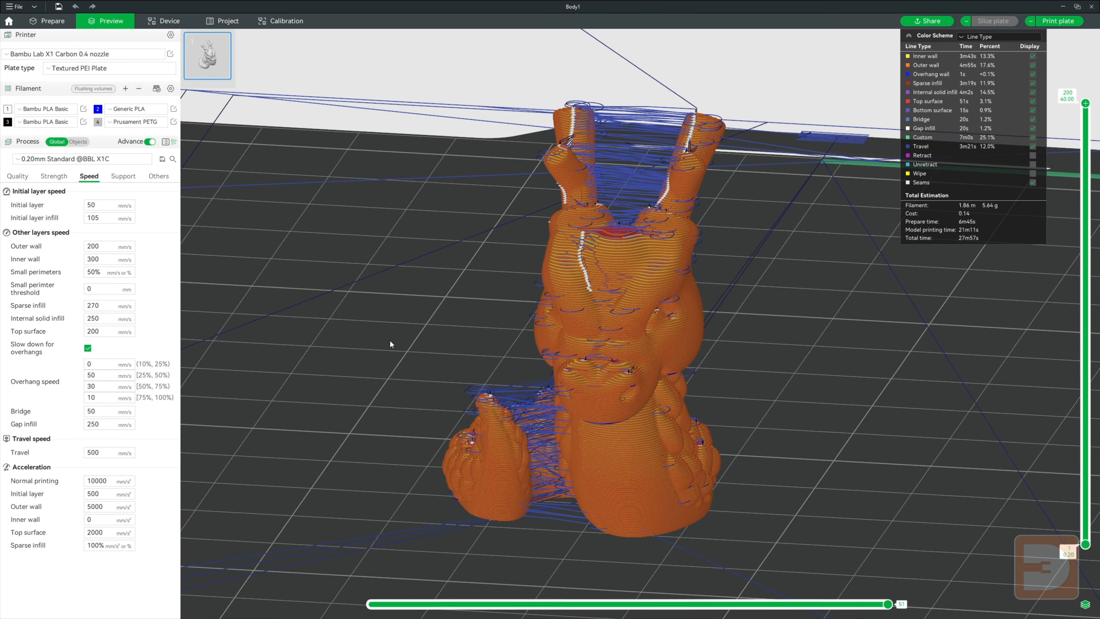
pyautogui.click(1033, 147)
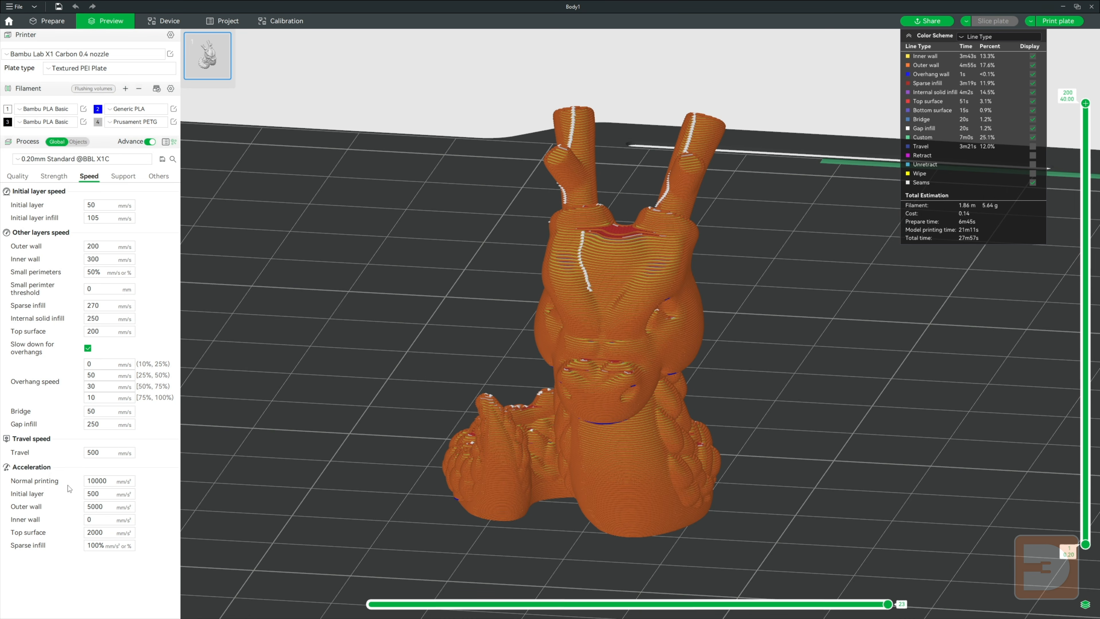
# Show the Support settings and delete the dragon from the build plate
pyautogui.click(124, 176)
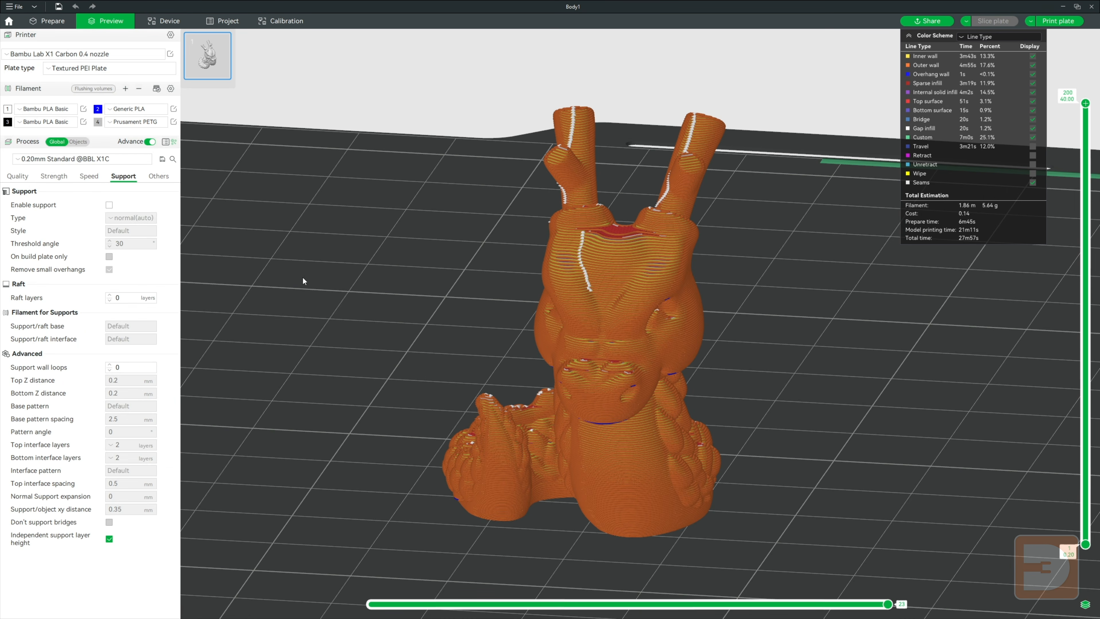
pyautogui.moveTo(303, 276); pyautogui.dragTo(307, 281)
pyautogui.scroll(-5, 405, 290)
pyautogui.moveTo(405, 290); pyautogui.dragTo(432, 309)
pyautogui.press('Tab')
pyautogui.press('Delete')
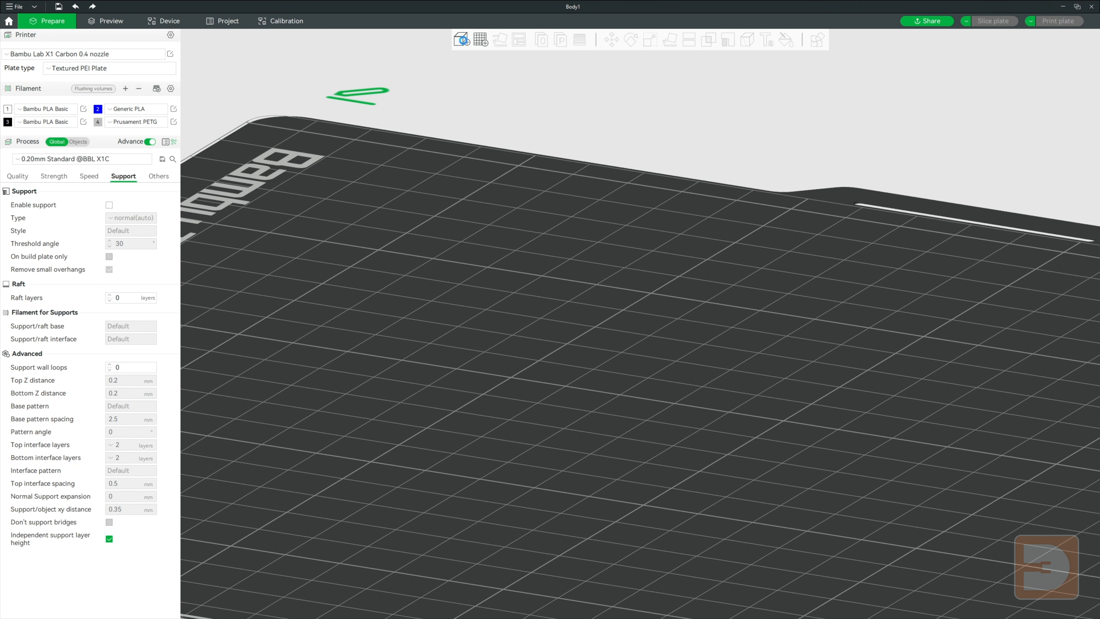
# Import Test Model.stl onto the plate and view it from the side with its small blocks and flat overhang
pyautogui.click(462, 40)
pyautogui.click(65, 206)
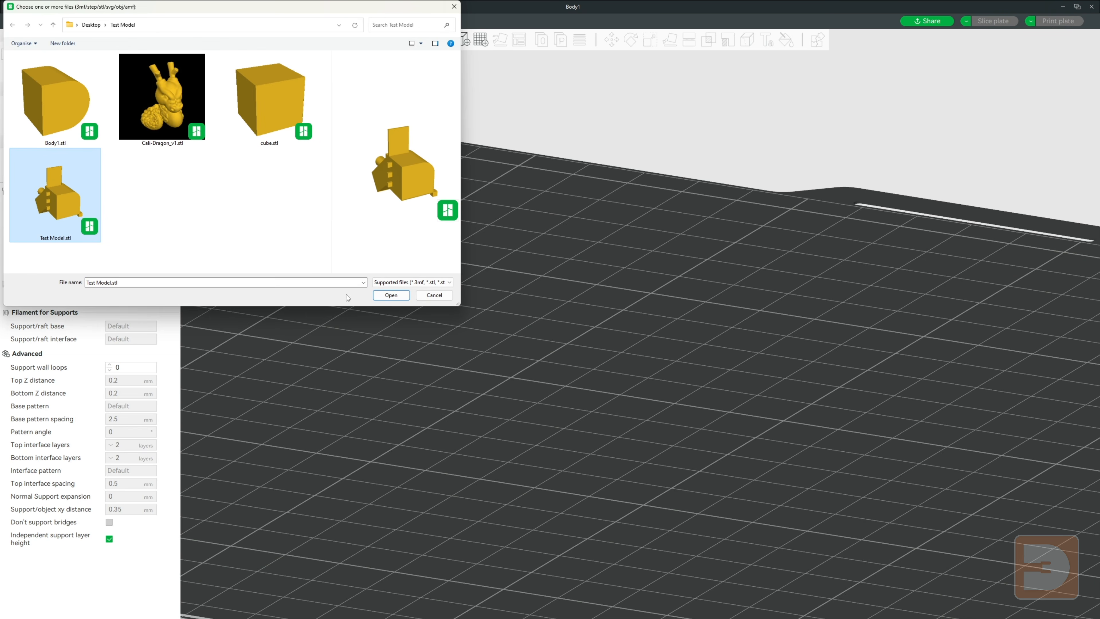
pyautogui.click(391, 295)
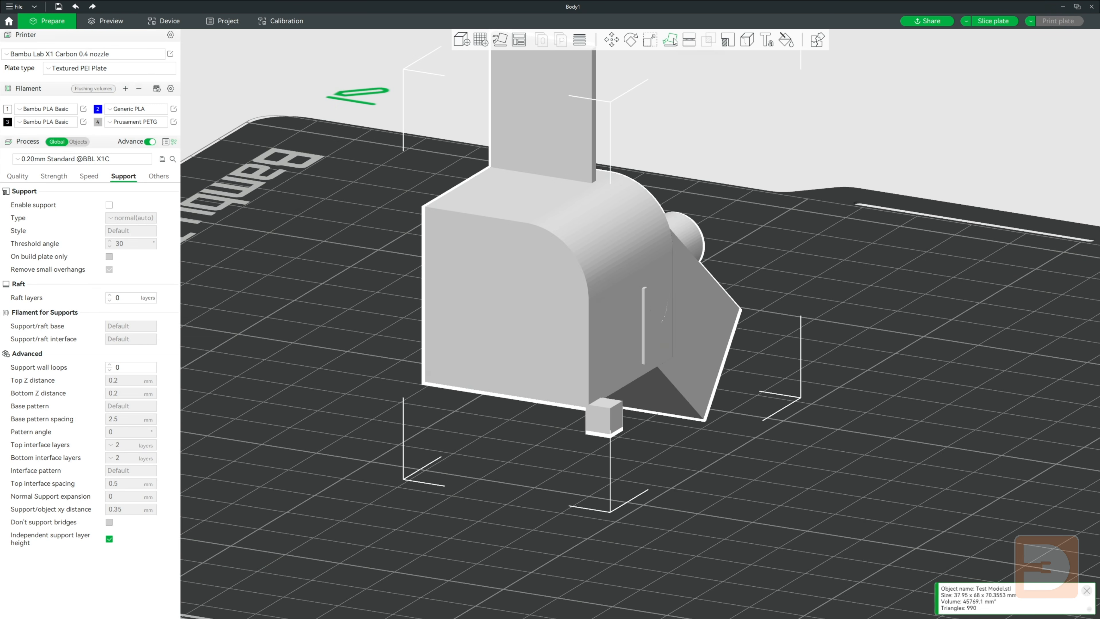
pyautogui.click(845, 375)
pyautogui.moveTo(853, 359); pyautogui.dragTo(890, 360)
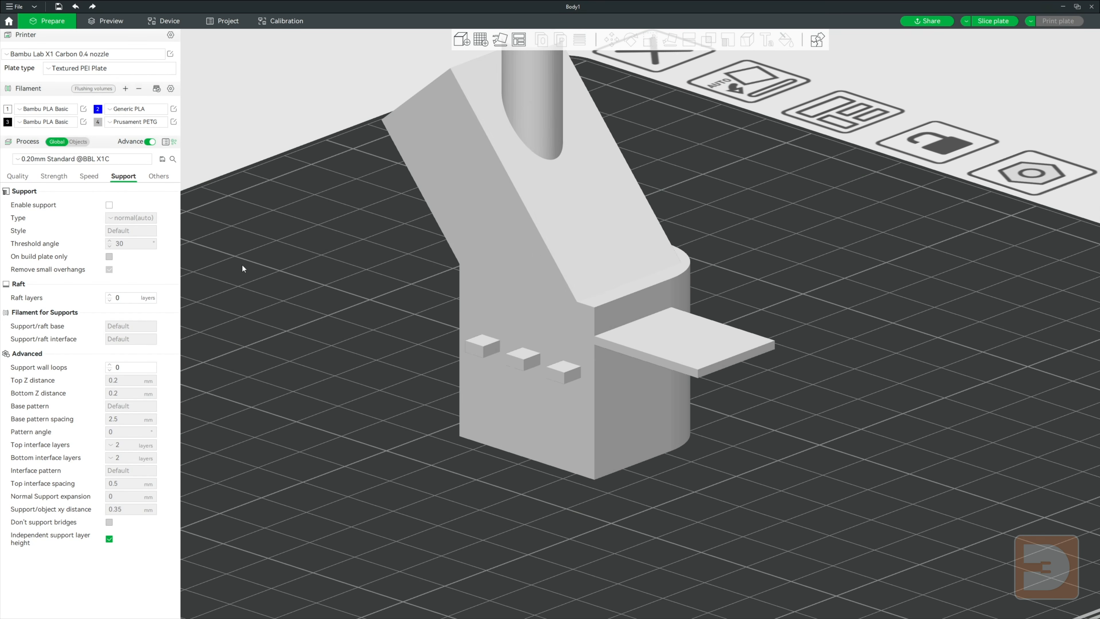
# Enable supports, slice the plate and lower the preview to layer 116 to examine the normal(auto) supports
pyautogui.click(109, 205)
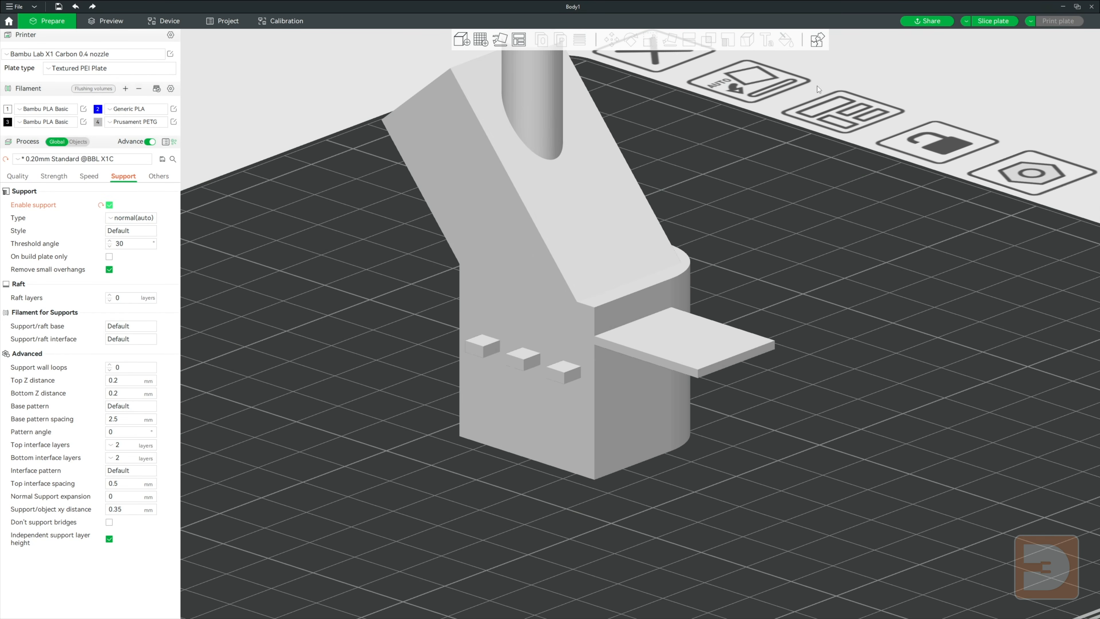
pyautogui.click(993, 21)
pyautogui.scroll(5, 825, 289)
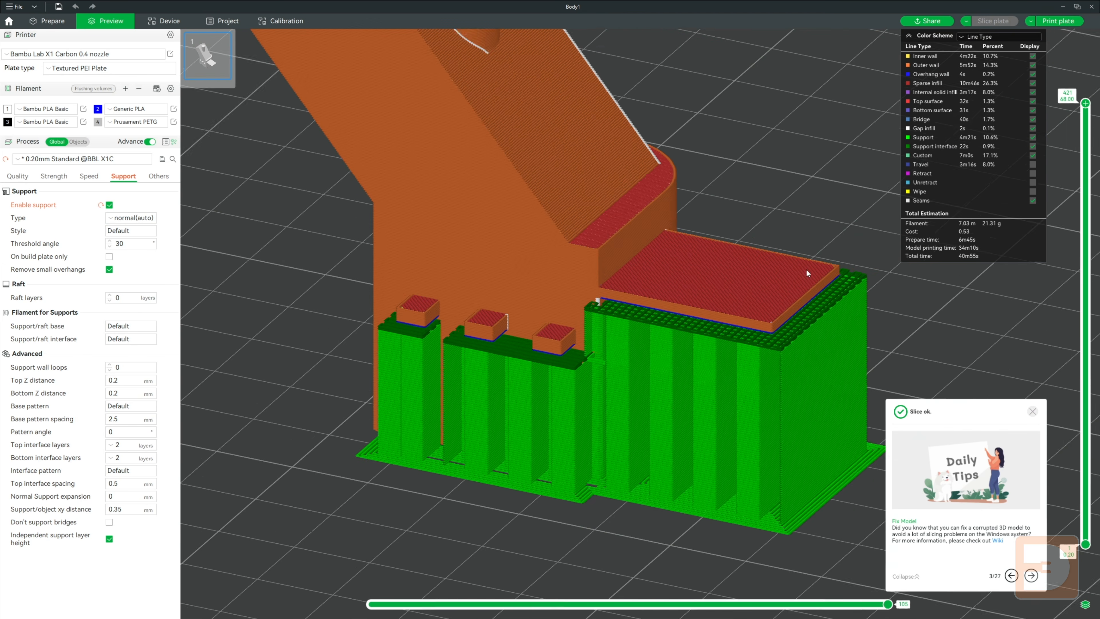
pyautogui.click(1033, 411)
pyautogui.moveTo(1086, 102); pyautogui.dragTo(932, 405)
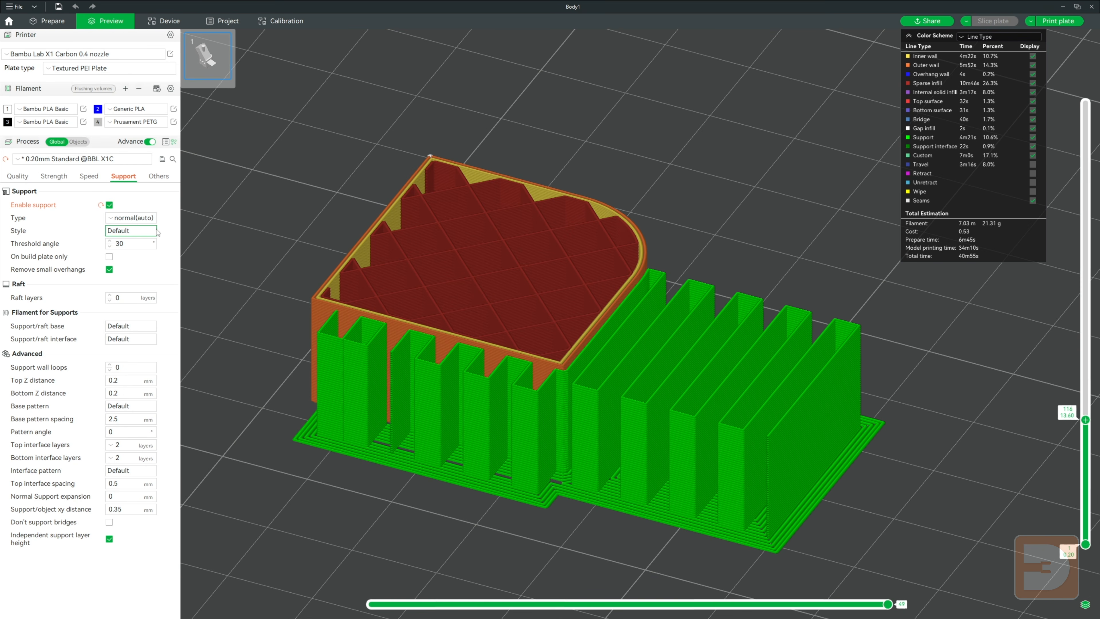
# Slice the plate with the support type set to tree(auto), and return the type to normal(auto)
pyautogui.click(143, 221)
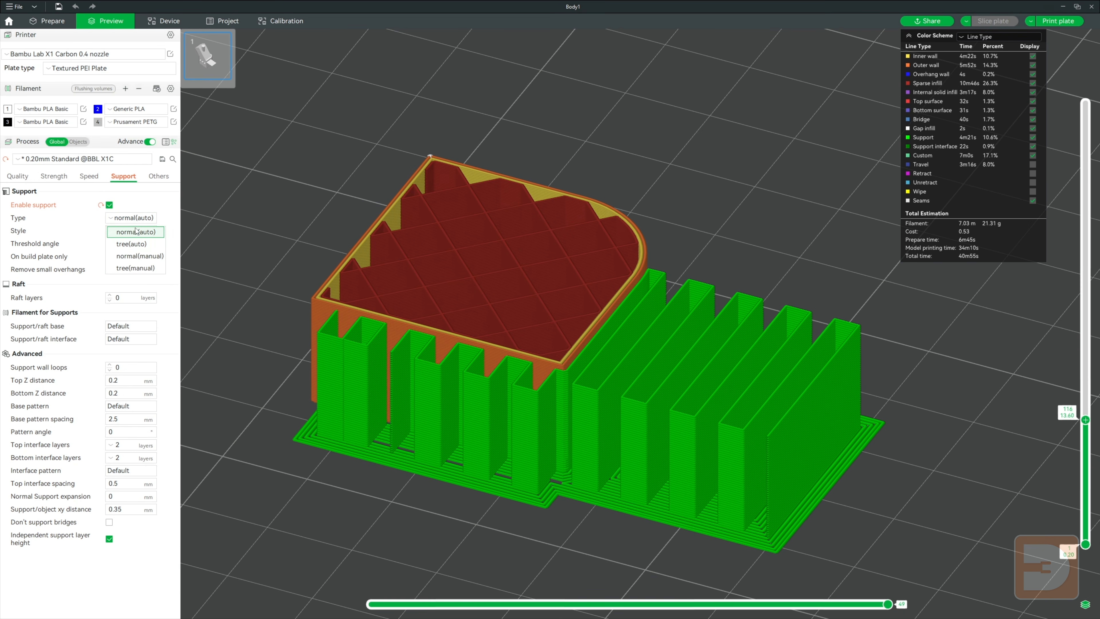
pyautogui.click(145, 243)
pyautogui.click(994, 21)
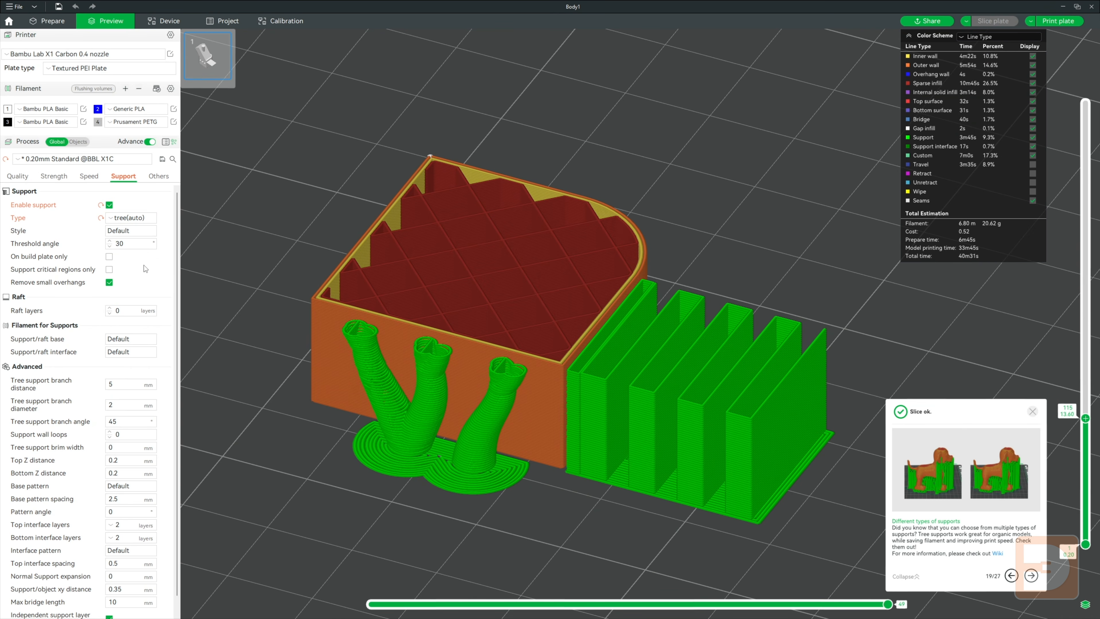
pyautogui.click(135, 221)
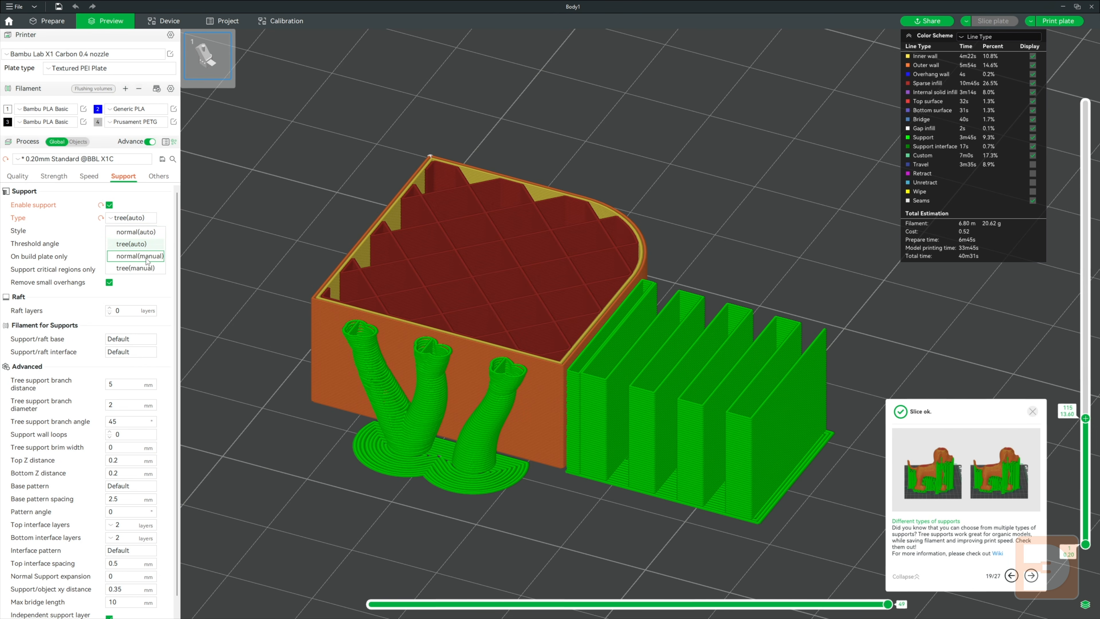
pyautogui.click(135, 232)
# Paint supports with the fill tool on the undersides of the large flat overhang and the middle small block
pyautogui.click(49, 22)
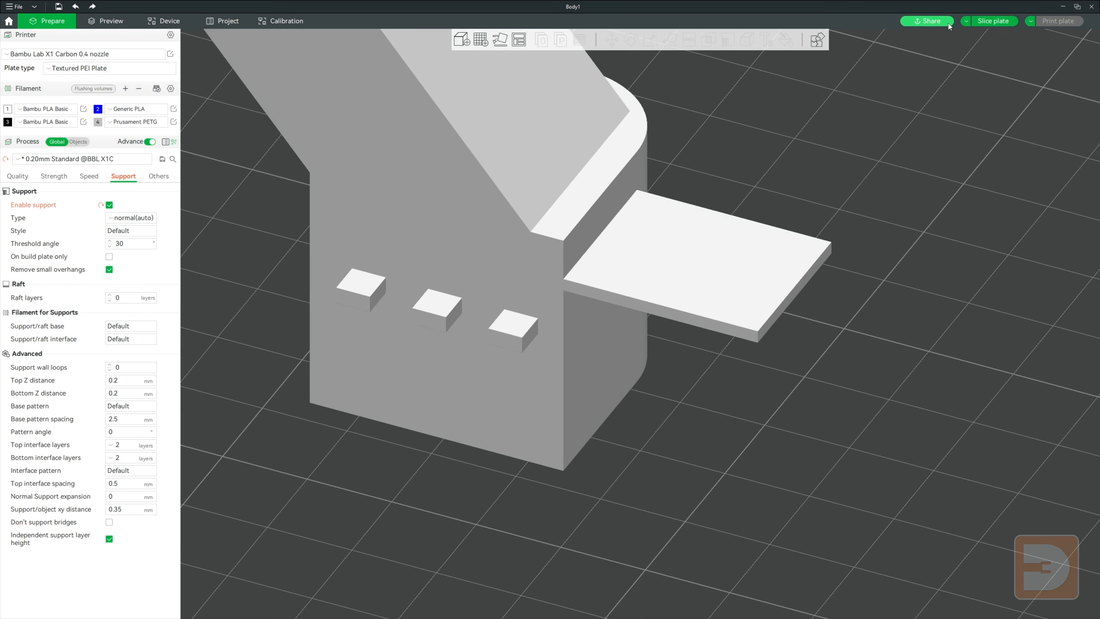
pyautogui.click(488, 111)
pyautogui.click(728, 40)
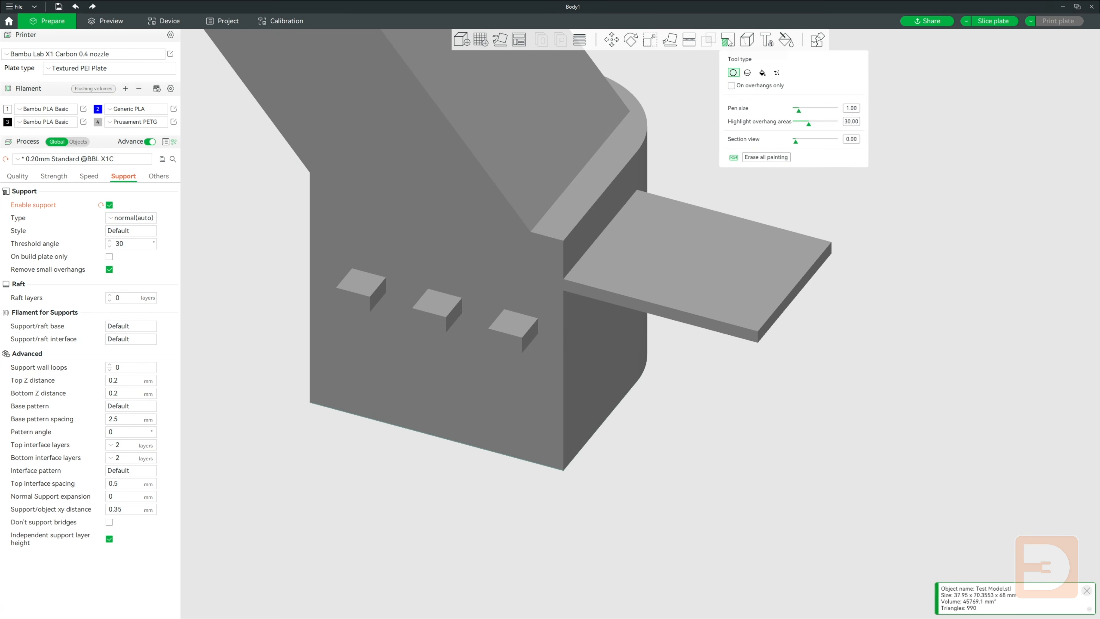
pyautogui.moveTo(892, 208); pyautogui.dragTo(887, 173)
pyautogui.click(762, 74)
pyautogui.moveTo(929, 147); pyautogui.dragTo(864, 287, button='right')
pyautogui.click(571, 125)
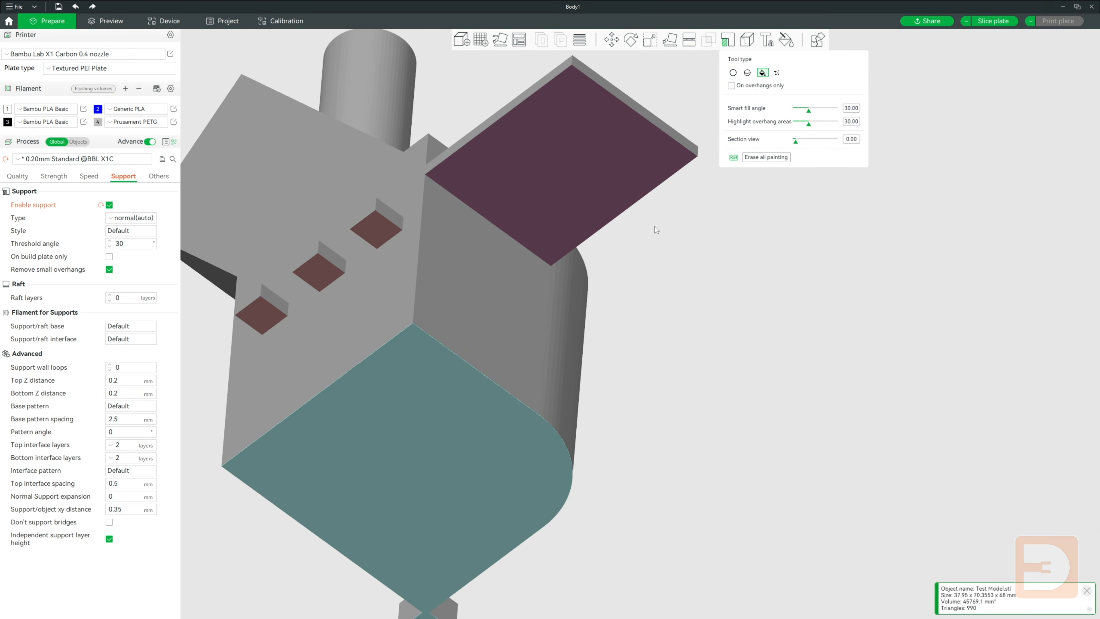
pyautogui.click(331, 276)
pyautogui.moveTo(615, 260)
pyautogui.mouseDown()
pyautogui.moveTo(685, 286)
pyautogui.moveTo(946, 123)
pyautogui.mouseUp()
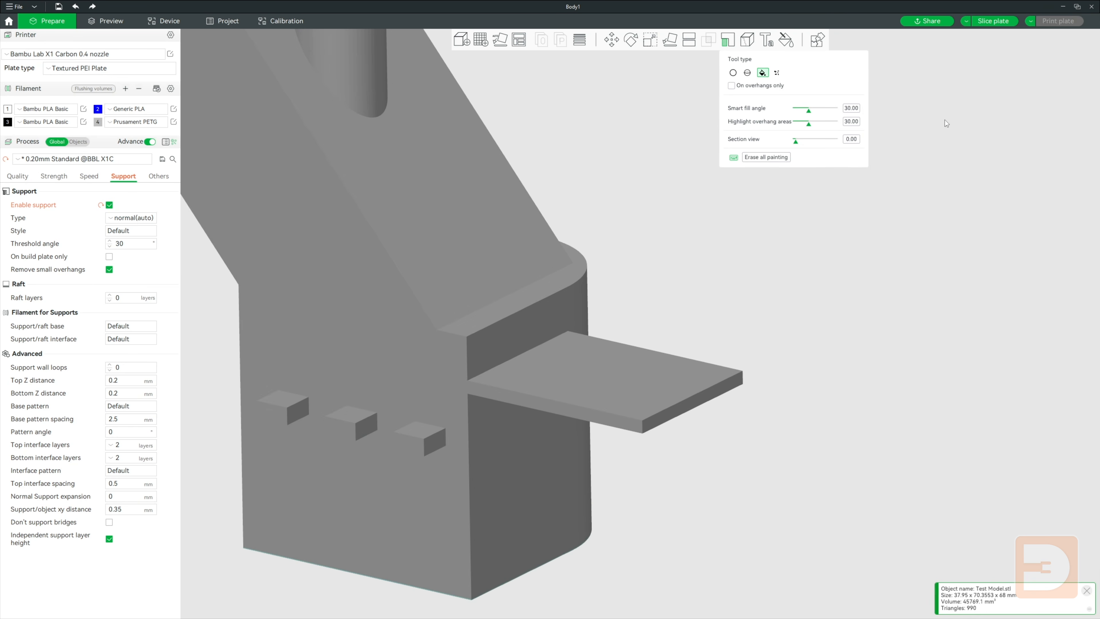
# Set the support type to normal(manual), slice the plate and raise the preview to layer 270 to examine the painted supports
pyautogui.click(135, 218)
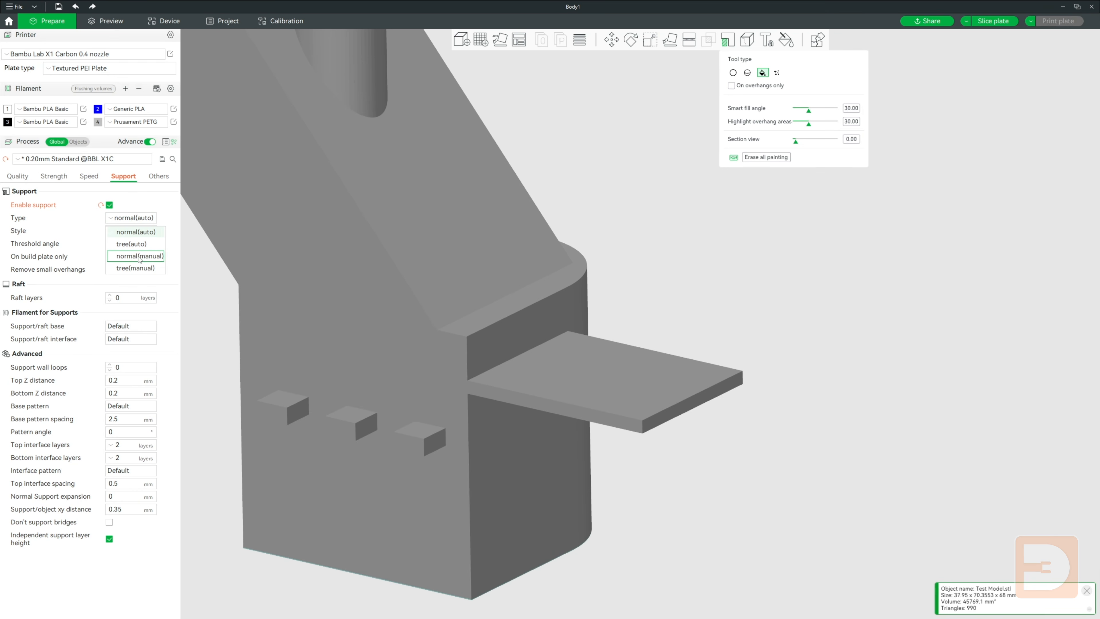
pyautogui.click(134, 259)
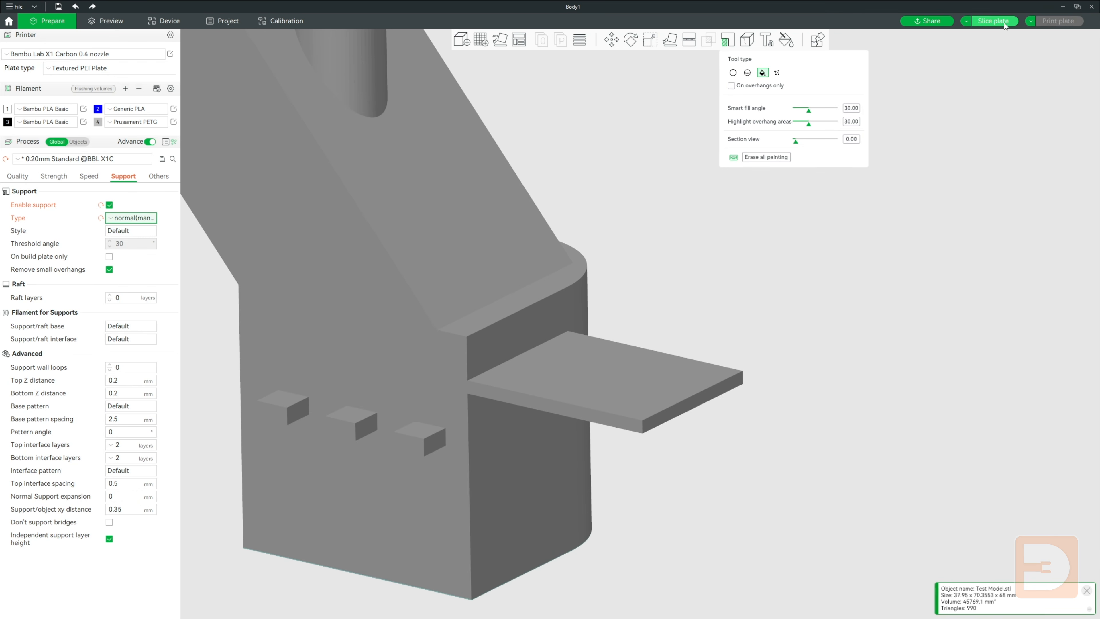
pyautogui.click(994, 21)
pyautogui.scroll(-3, 784, 251)
pyautogui.moveTo(760, 268); pyautogui.dragTo(760, 262)
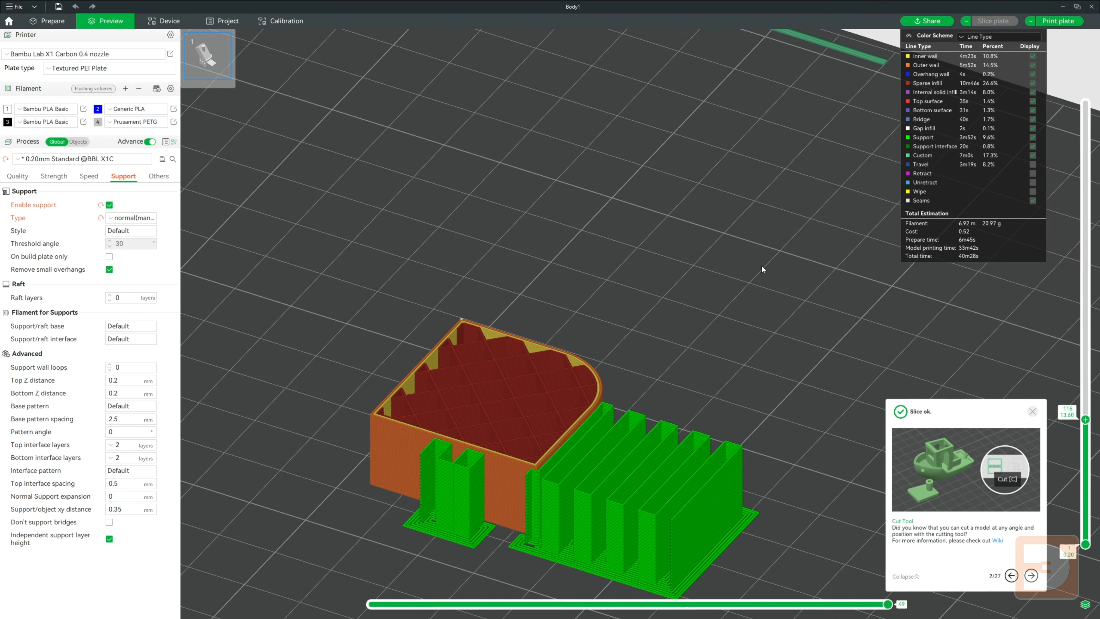
pyautogui.moveTo(761, 262); pyautogui.dragTo(769, 235, button='right')
pyautogui.moveTo(1086, 419); pyautogui.dragTo(1086, 259)
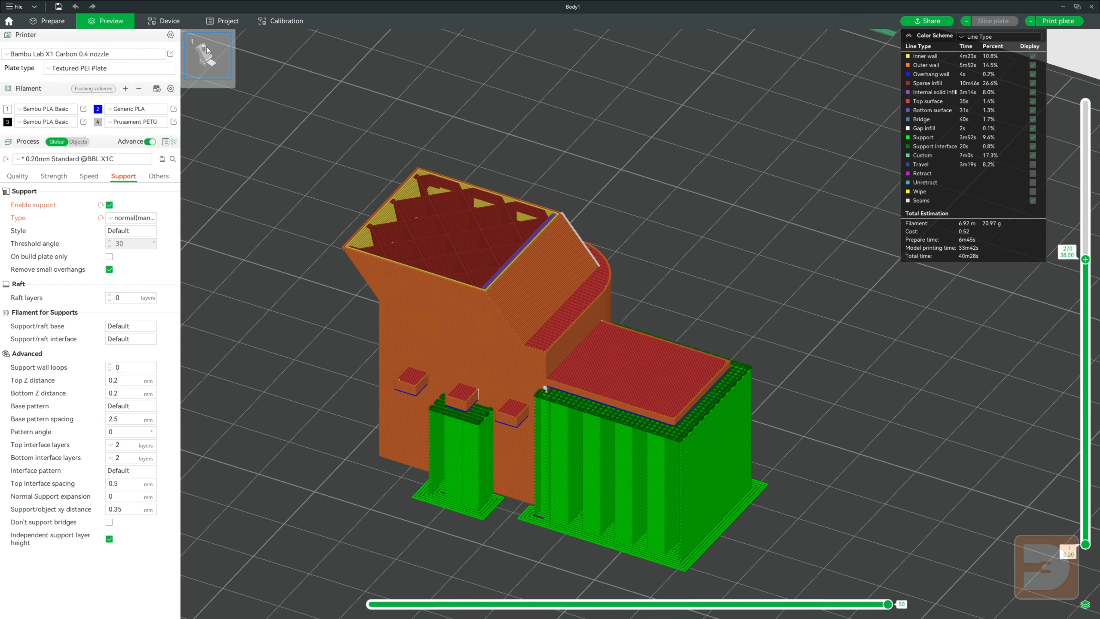
# Return to the model editing view, set the support type back to normal(auto) and deselect the model
pyautogui.click(220, 72)
pyautogui.click(134, 217)
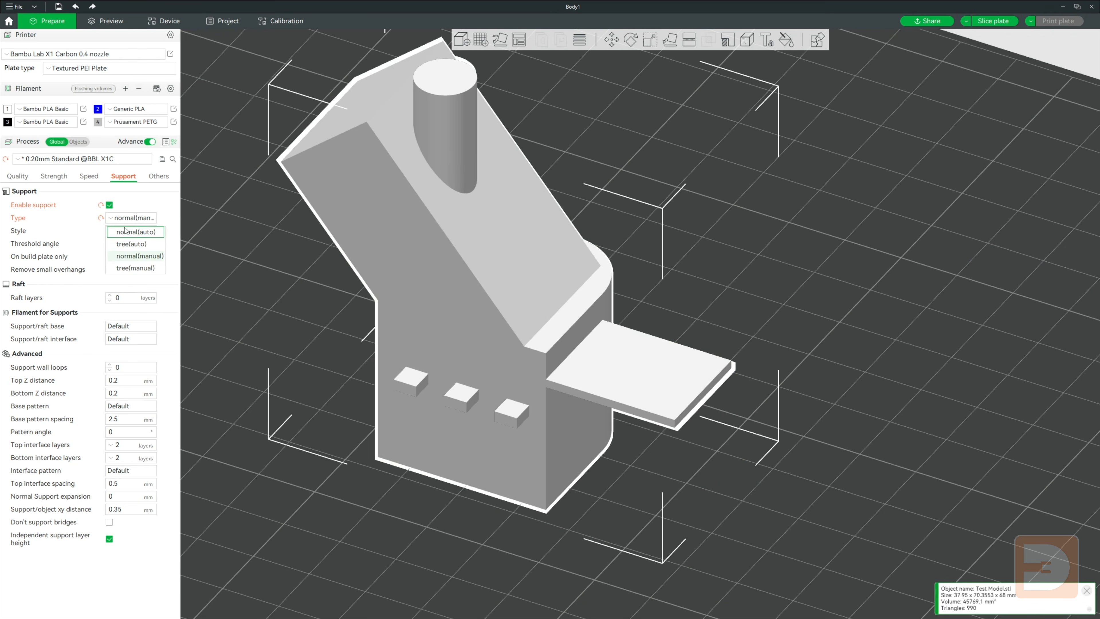
pyautogui.click(144, 232)
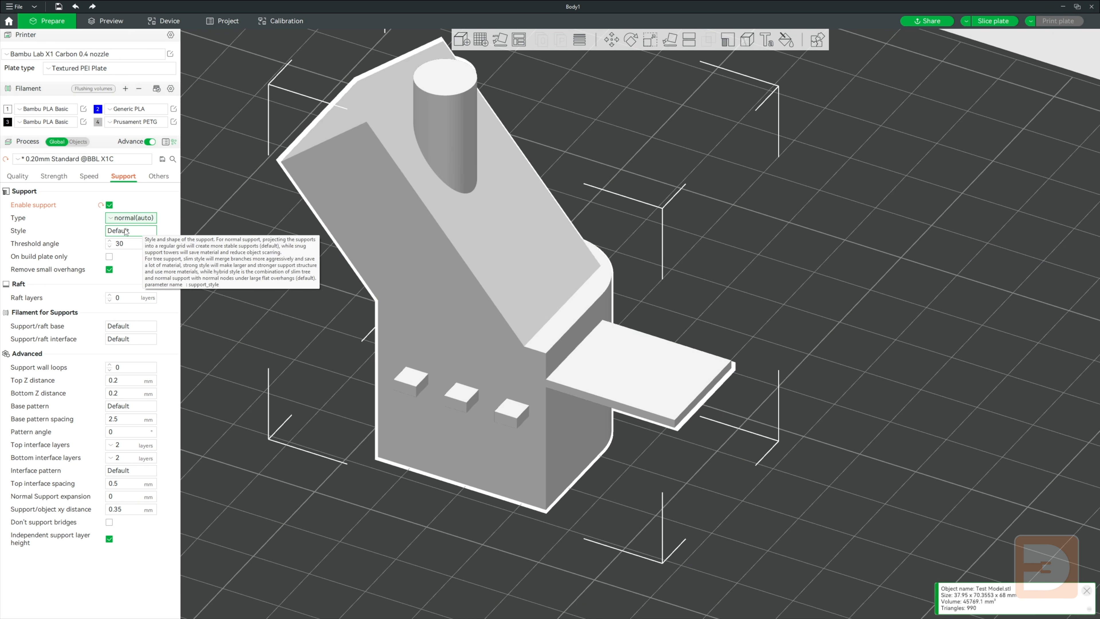
pyautogui.click(215, 297)
# Set the support style to Grid, slice the plate and lower the preview to layer 148 to examine the supports
pyautogui.click(130, 231)
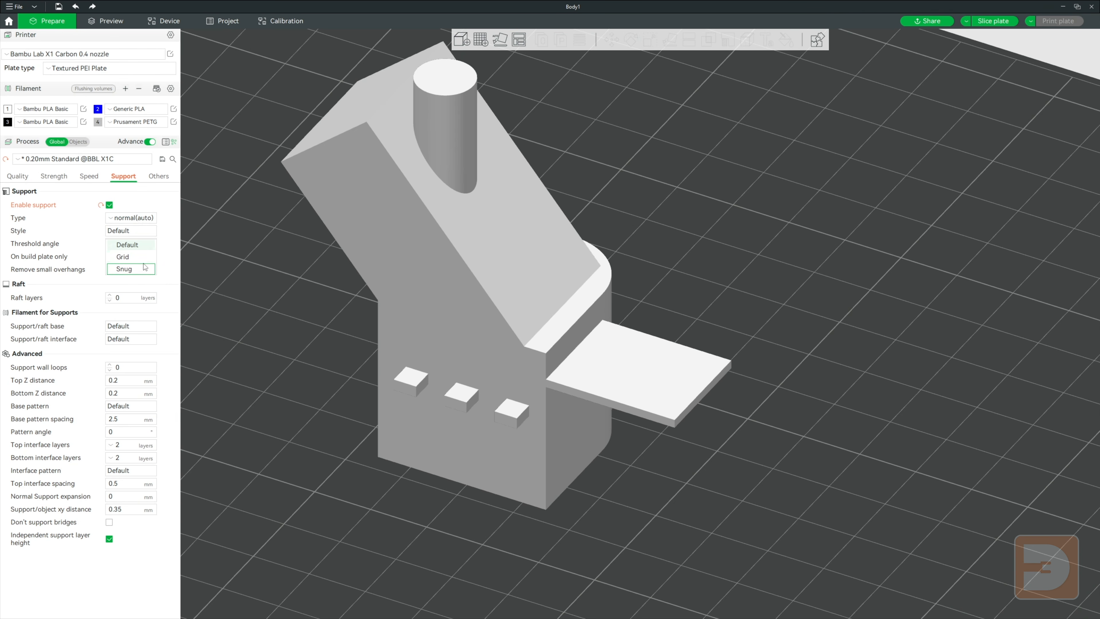
pyautogui.click(140, 259)
pyautogui.click(993, 25)
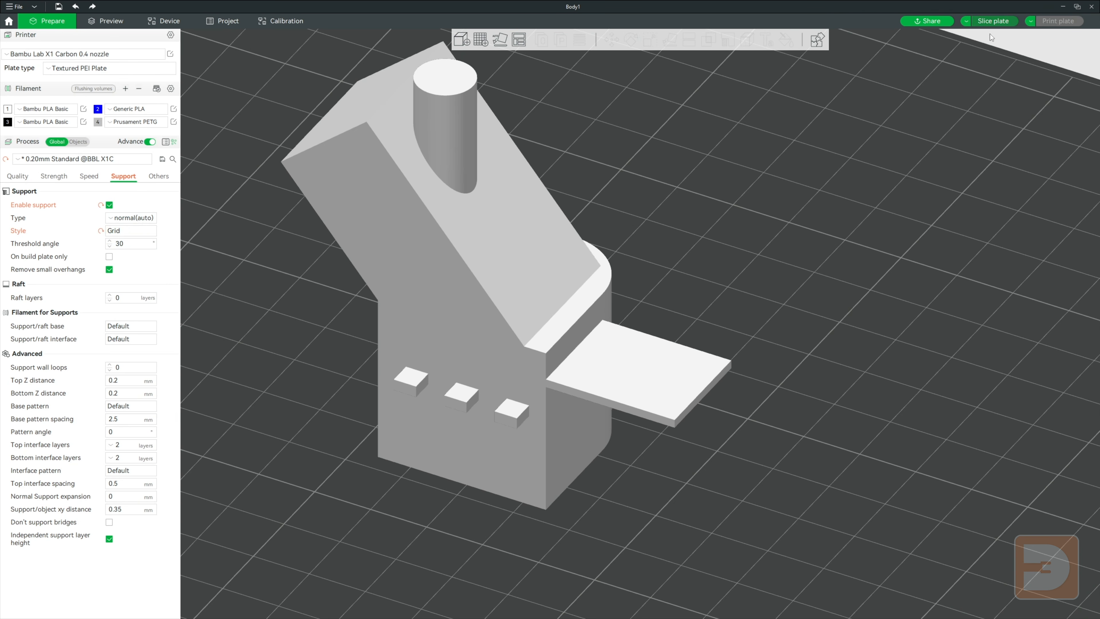
pyautogui.scroll(3, 817, 283)
pyautogui.moveTo(813, 324); pyautogui.dragTo(800, 281, button='middle')
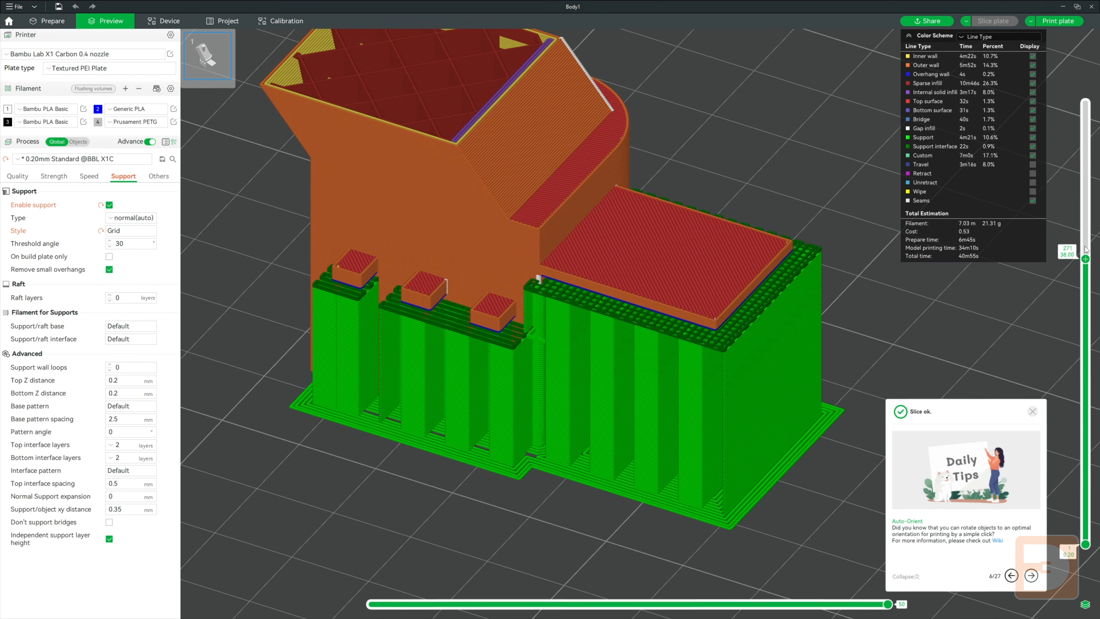
pyautogui.moveTo(1086, 259); pyautogui.dragTo(756, 386)
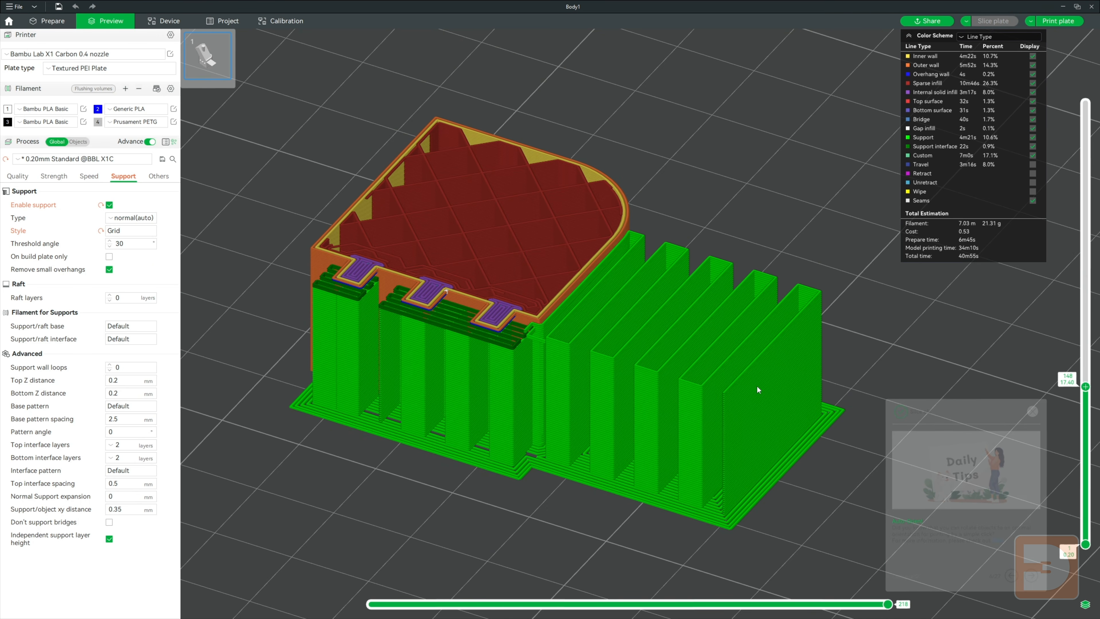
# Set the support style to Snug and slice the plate to examine the supports
pyautogui.click(136, 234)
pyautogui.click(137, 265)
pyautogui.click(1005, 22)
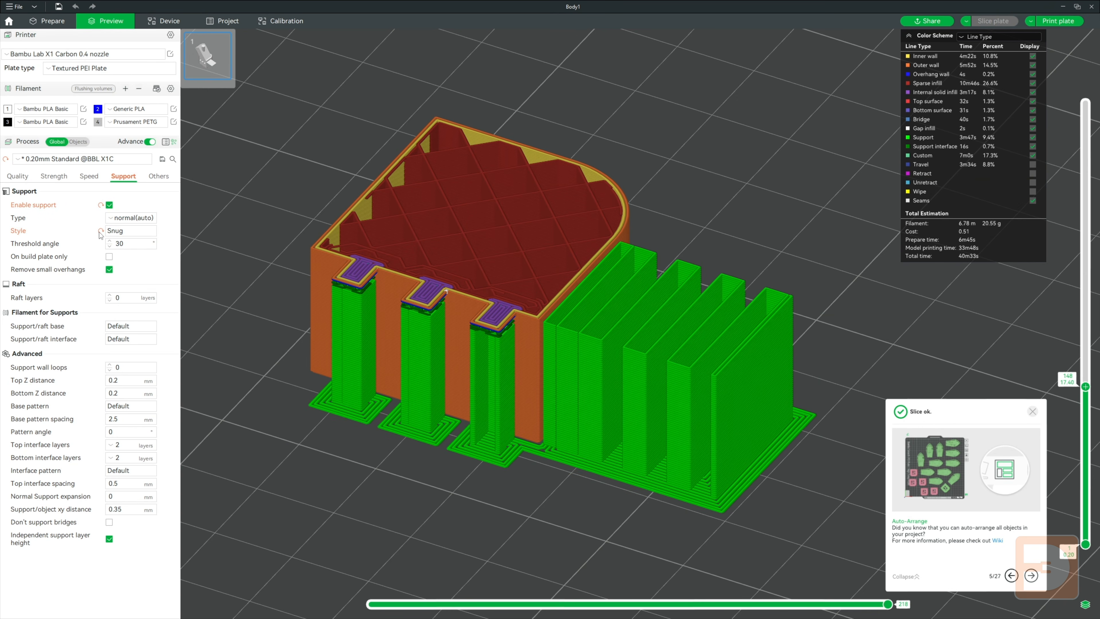
# Switch the support type to tree(auto) with the Tree Slim style, slice the plate and lower the preview to layer 402
pyautogui.click(101, 230)
pyautogui.click(130, 231)
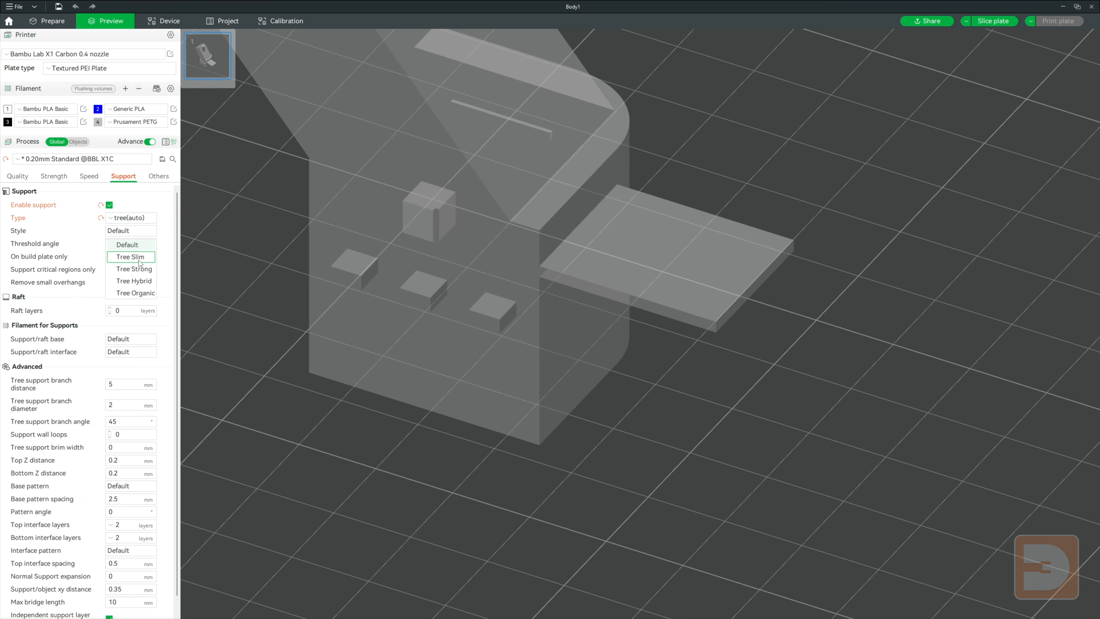
pyautogui.click(139, 258)
pyautogui.click(994, 21)
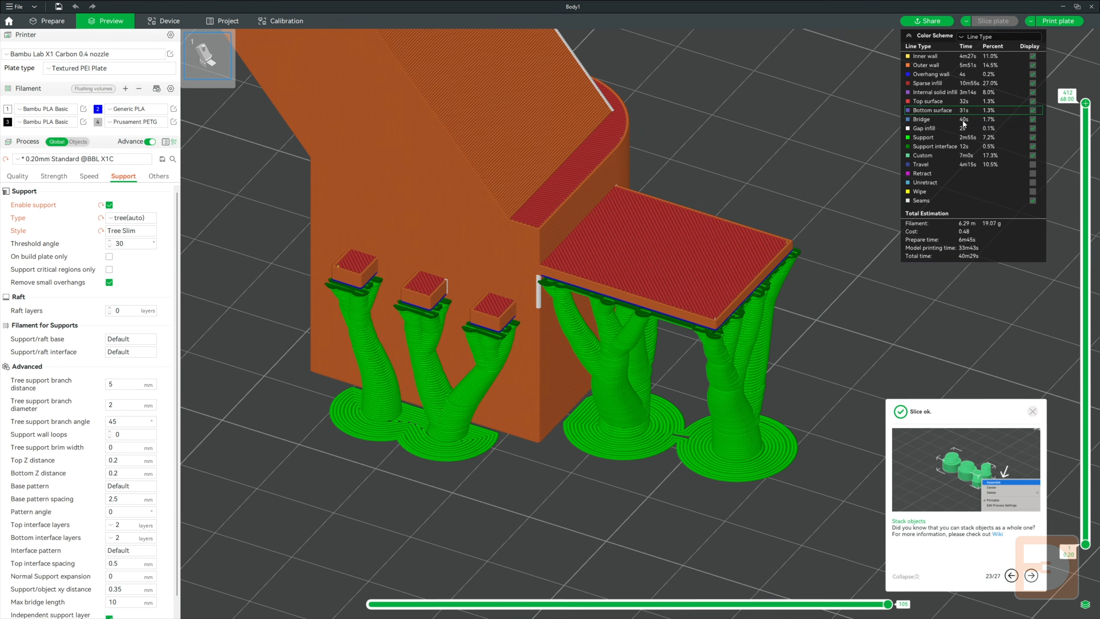
pyautogui.moveTo(1087, 103); pyautogui.dragTo(965, 115)
# Set the support style to Tree Strong, slice the plate and lower the preview layers to examine the tree supports
pyautogui.click(147, 230)
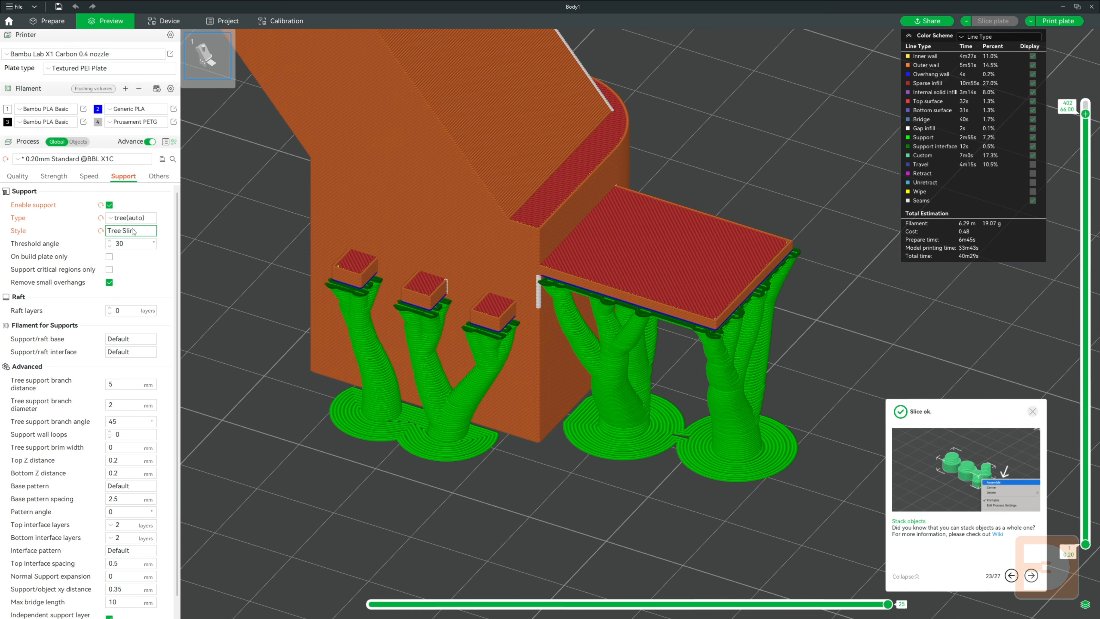
pyautogui.click(133, 269)
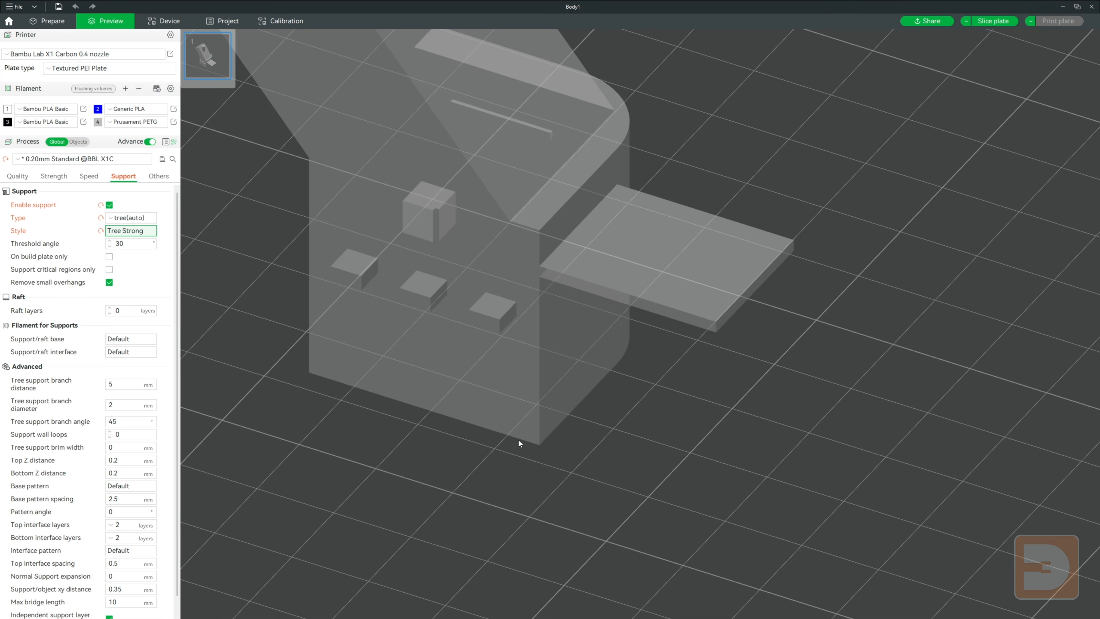
pyautogui.click(987, 22)
pyautogui.moveTo(1086, 113); pyautogui.dragTo(1086, 187)
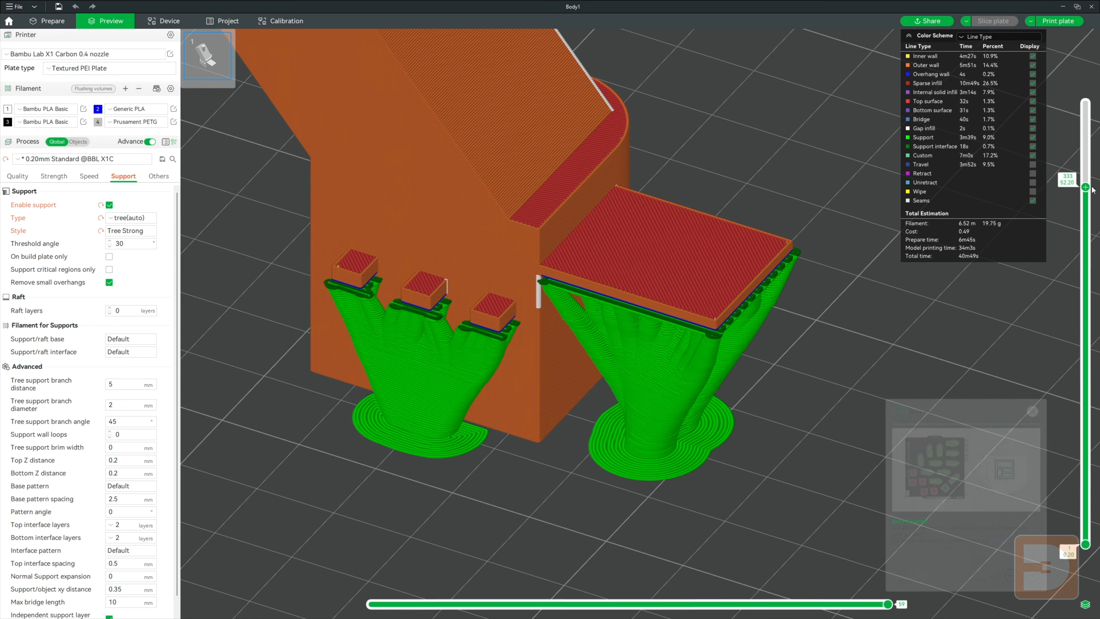
pyautogui.moveTo(1086, 187); pyautogui.dragTo(1019, 207)
# Set the support style to Tree Hybrid, slice the plate and lower the preview to layer 134 to examine the mixed supports
pyautogui.click(128, 232)
pyautogui.click(130, 280)
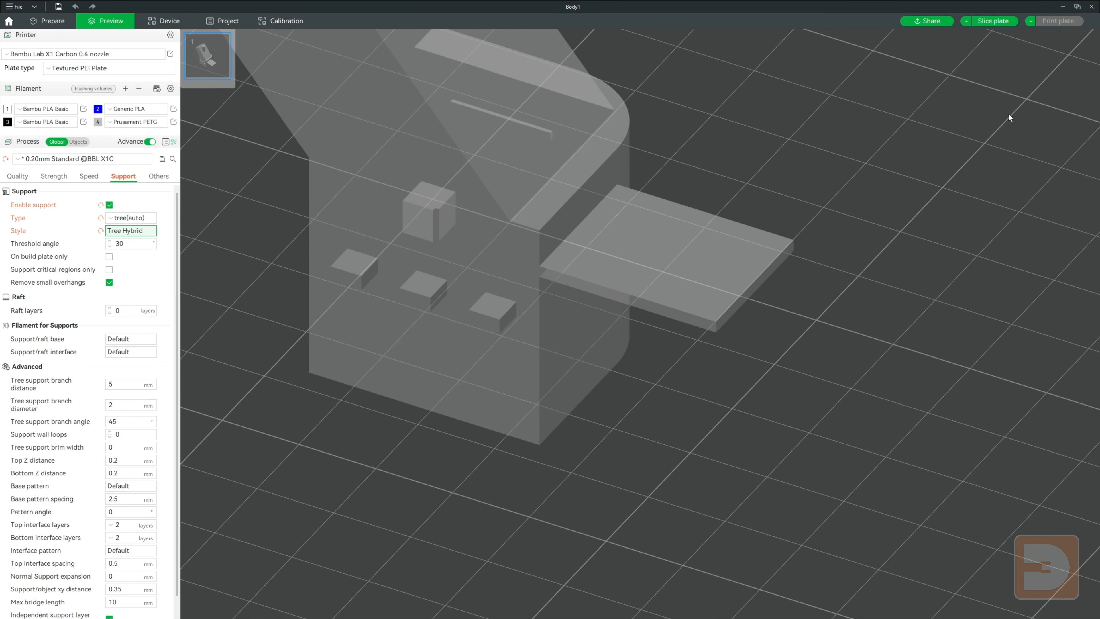
pyautogui.click(1001, 22)
pyautogui.moveTo(1086, 207); pyautogui.dragTo(1086, 398)
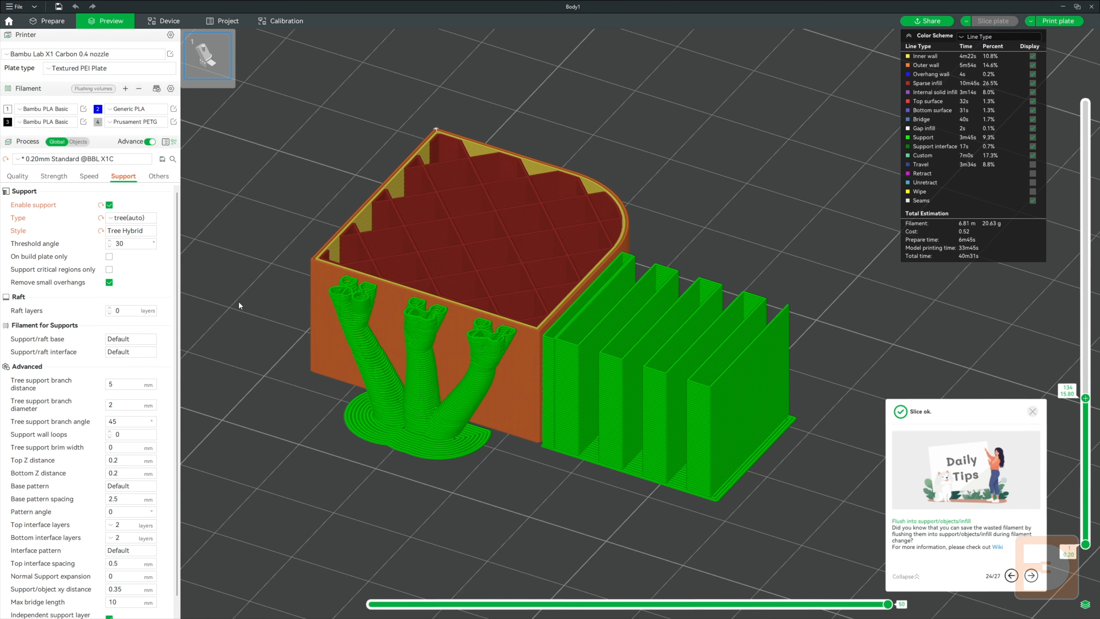
# Set the support style to Tree Organic, slice the plate and lower the preview to layer 92 to examine the branches
pyautogui.click(129, 231)
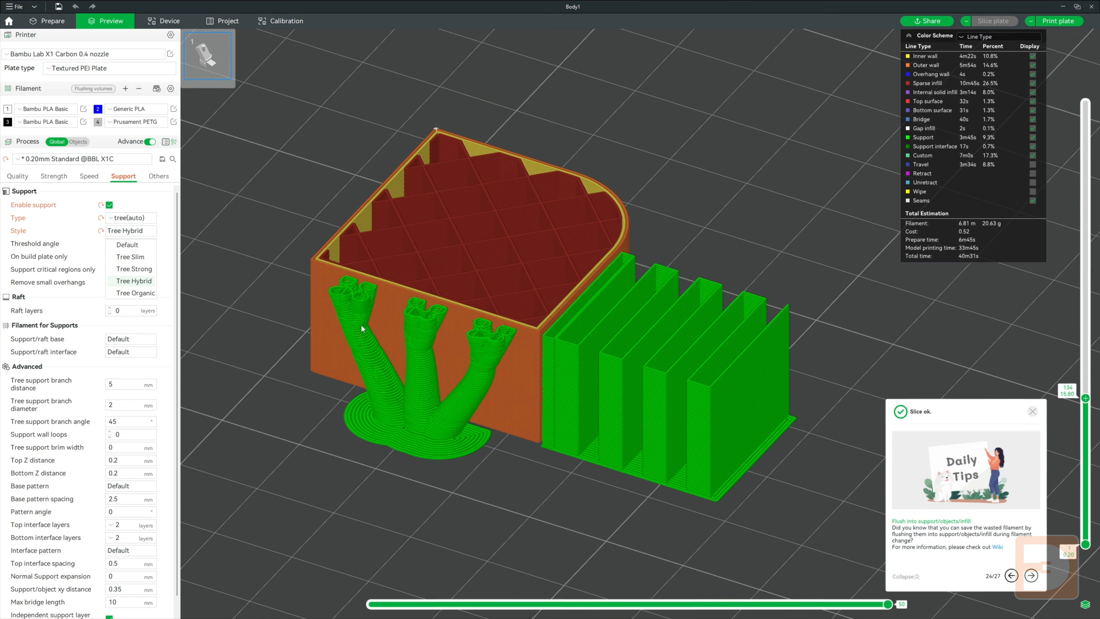
pyautogui.click(135, 293)
pyautogui.click(995, 22)
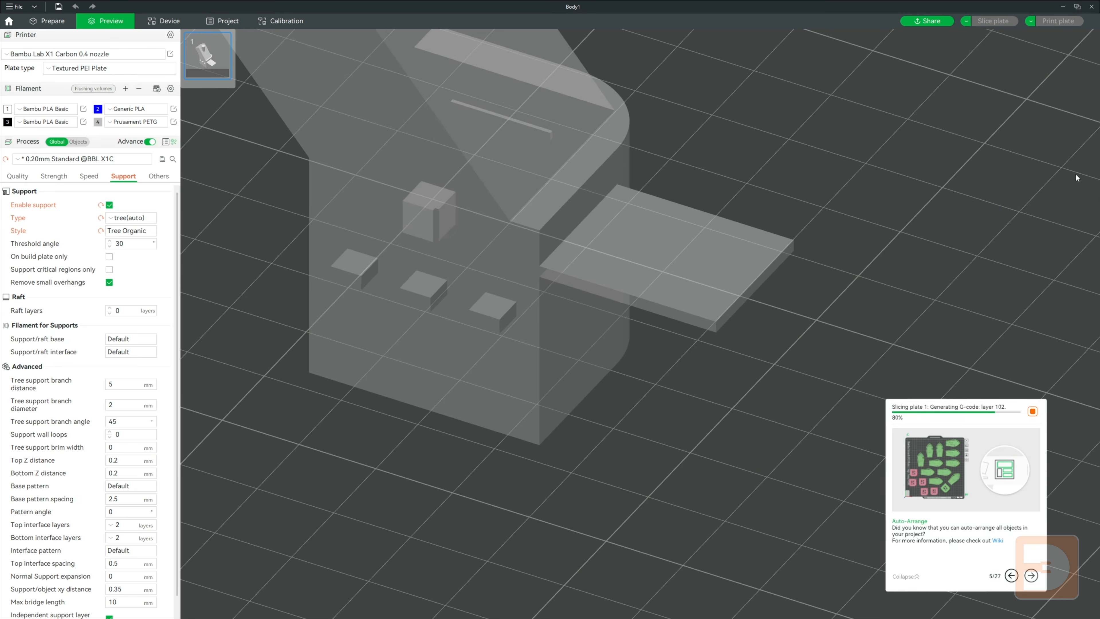
pyautogui.moveTo(1089, 360); pyautogui.dragTo(1087, 422)
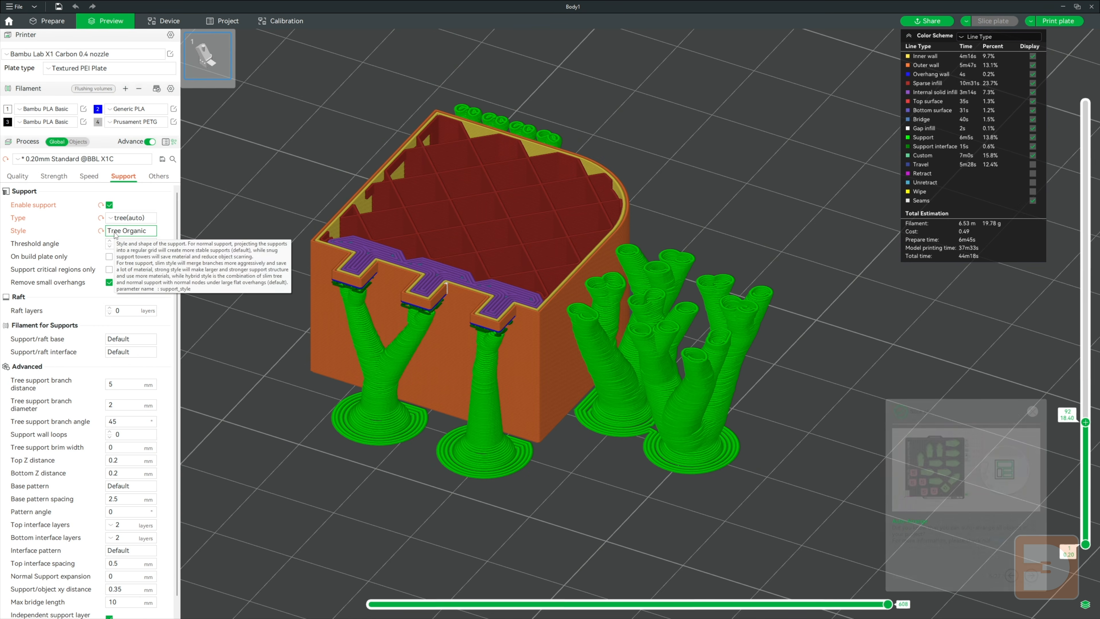
# Switch the support type between normal(auto) and tree(auto) to compare their available options, leaving it on normal(auto)
pyautogui.click(125, 218)
pyautogui.click(143, 232)
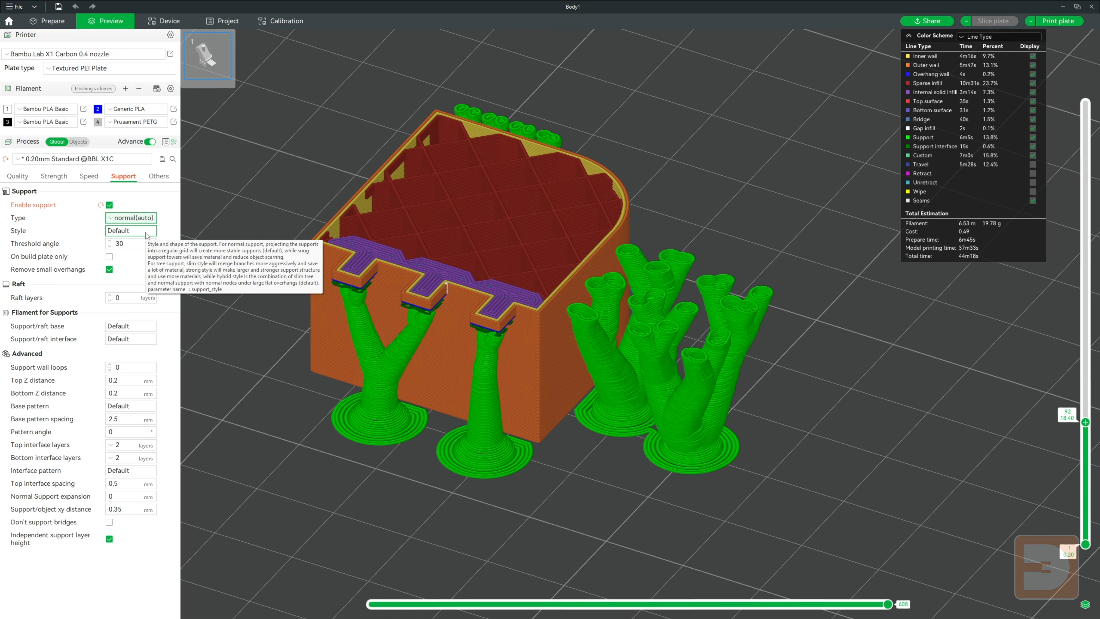
pyautogui.click(132, 221)
pyautogui.click(143, 246)
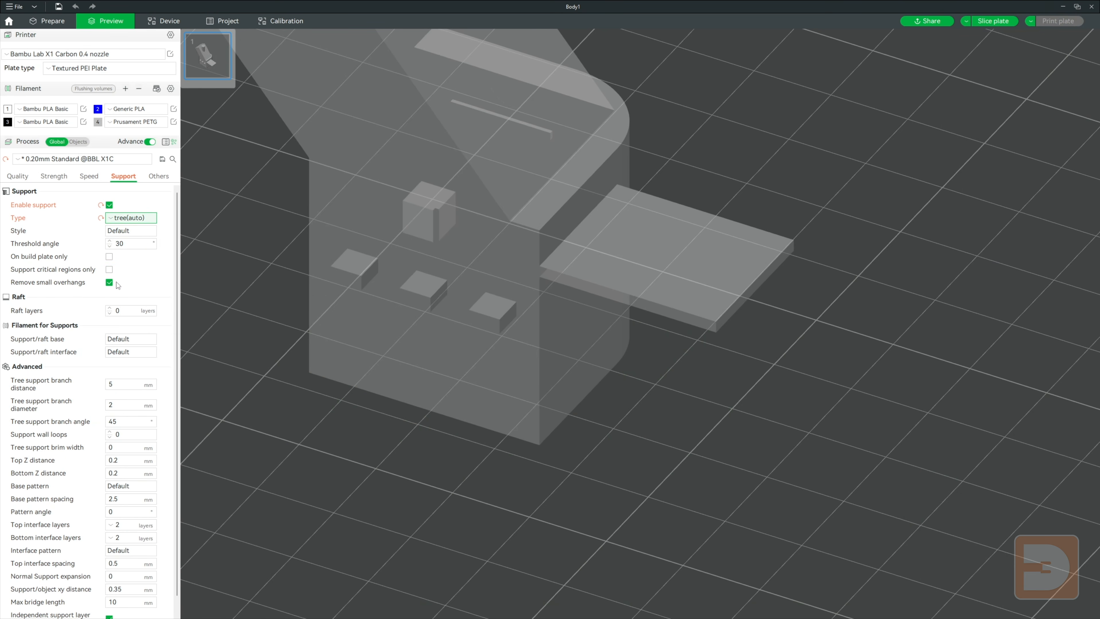
pyautogui.click(126, 219)
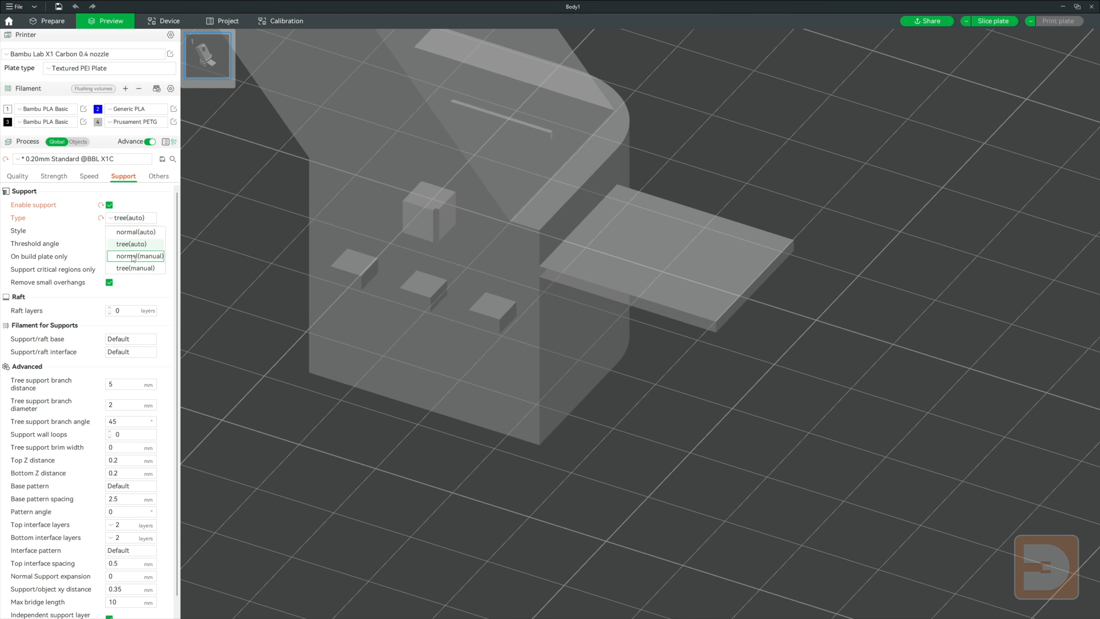
pyautogui.click(131, 232)
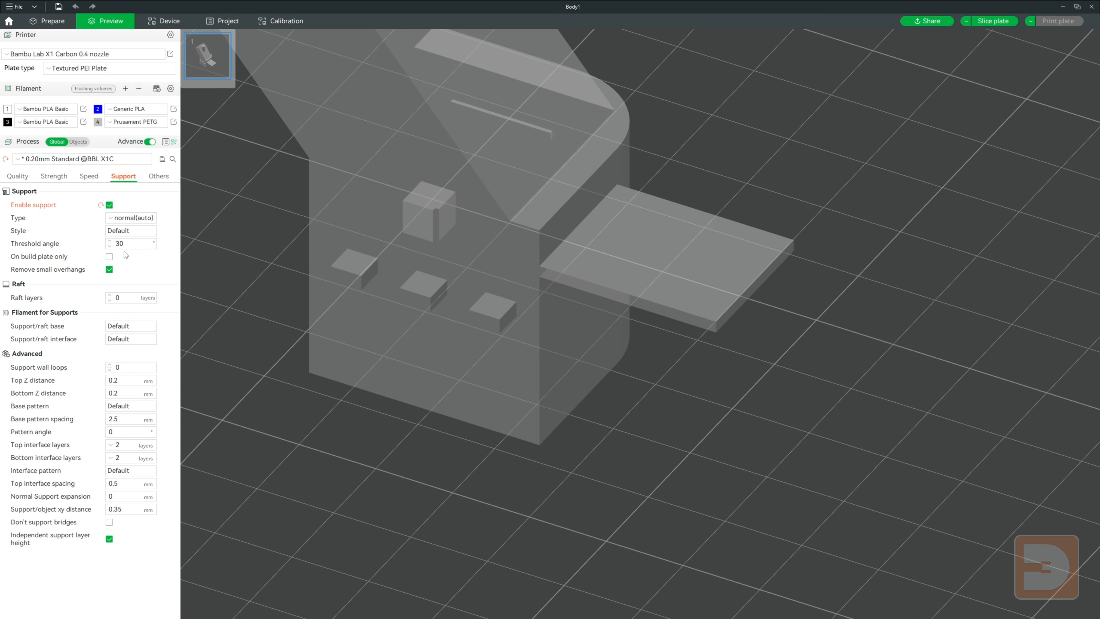
pyautogui.click(124, 251)
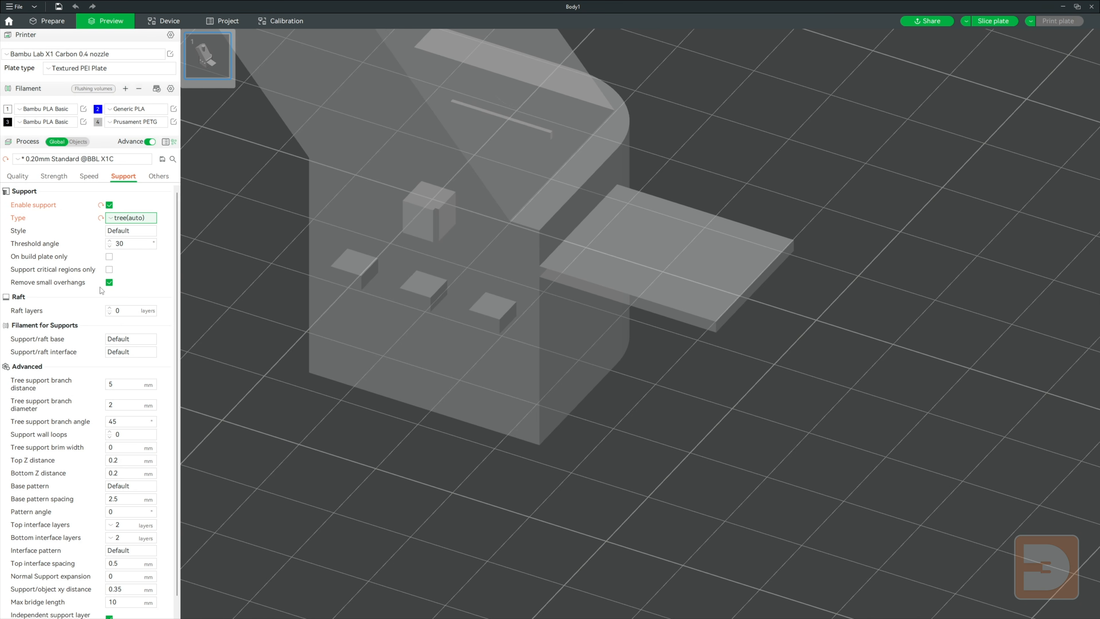
pyautogui.click(138, 219)
pyautogui.click(133, 234)
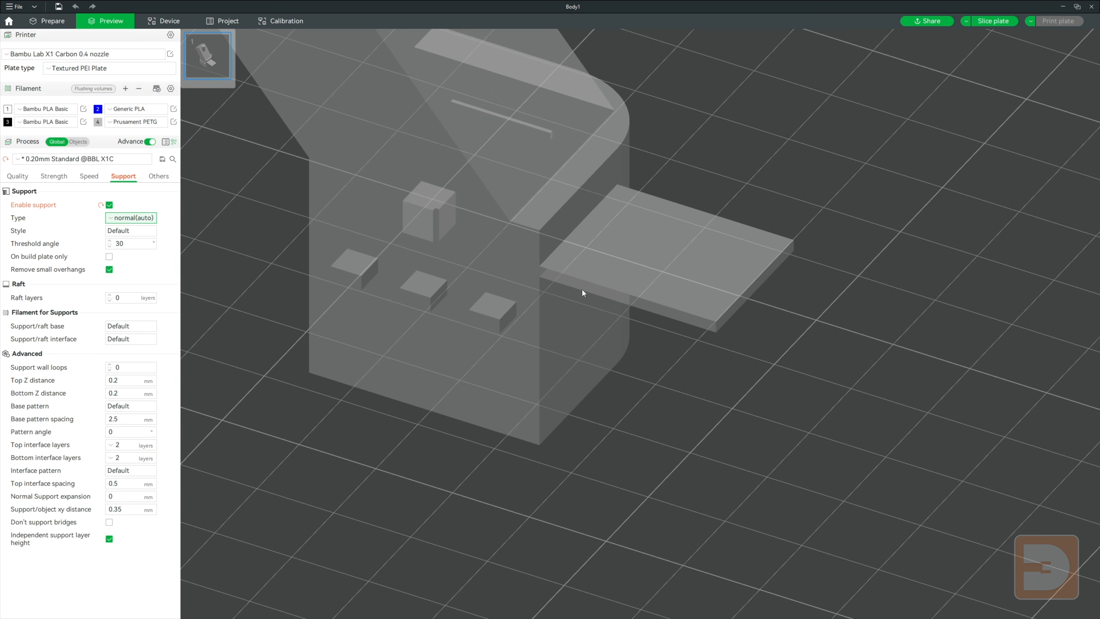
# Slice the plate with normal(auto) supports and raise the preview to layer 421 to examine the thin ledge on the rear wall
pyautogui.moveTo(819, 356); pyautogui.dragTo(884, 216)
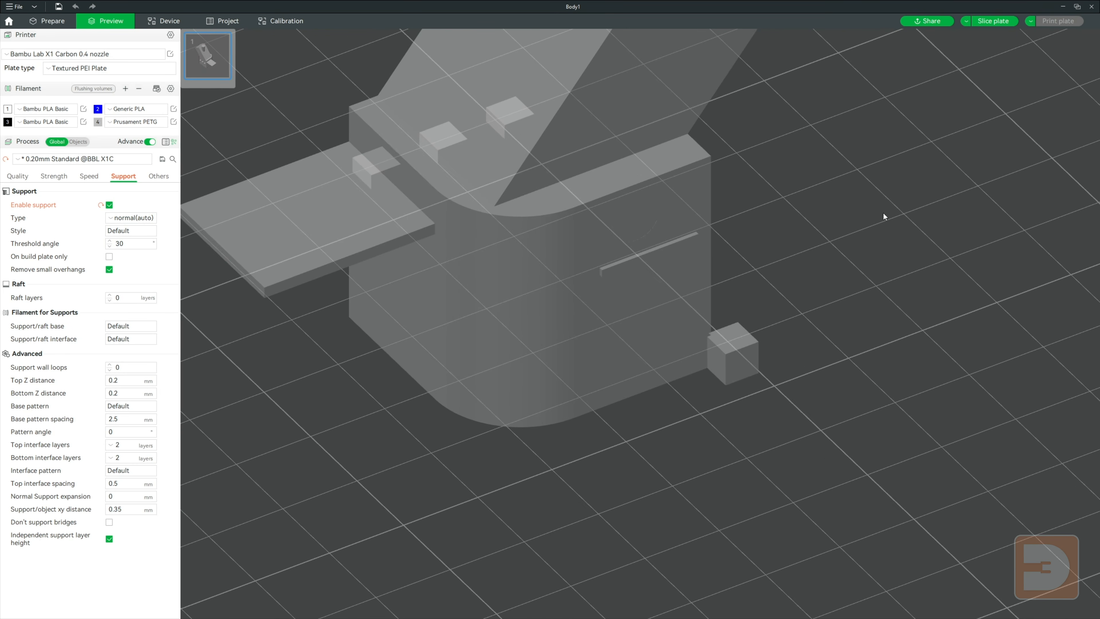
pyautogui.click(997, 23)
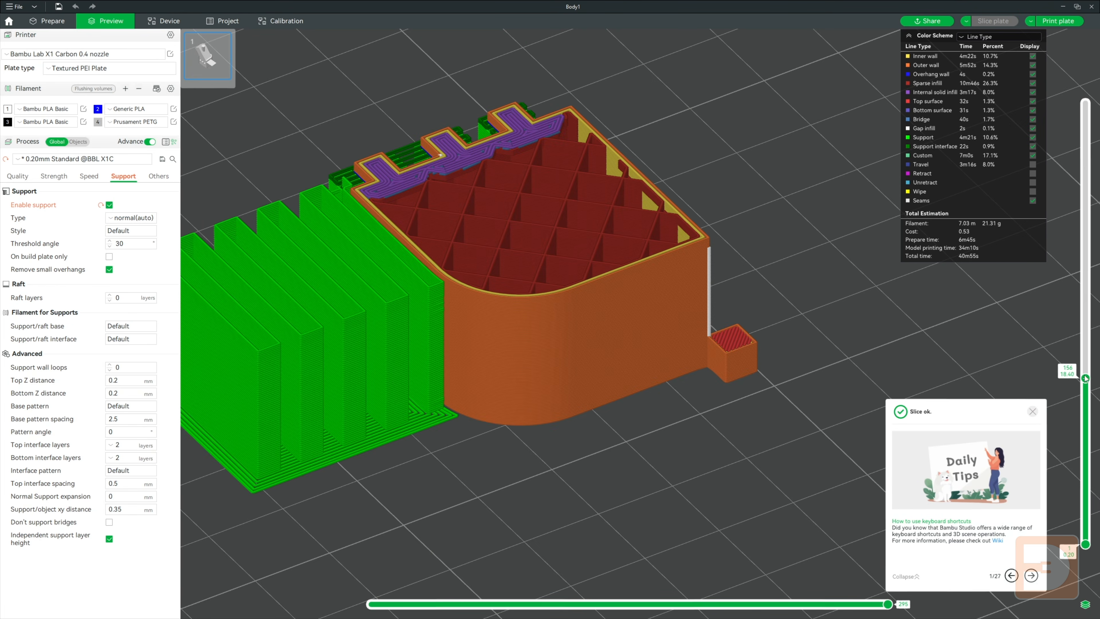
pyautogui.moveTo(1085, 378); pyautogui.dragTo(1085, 102)
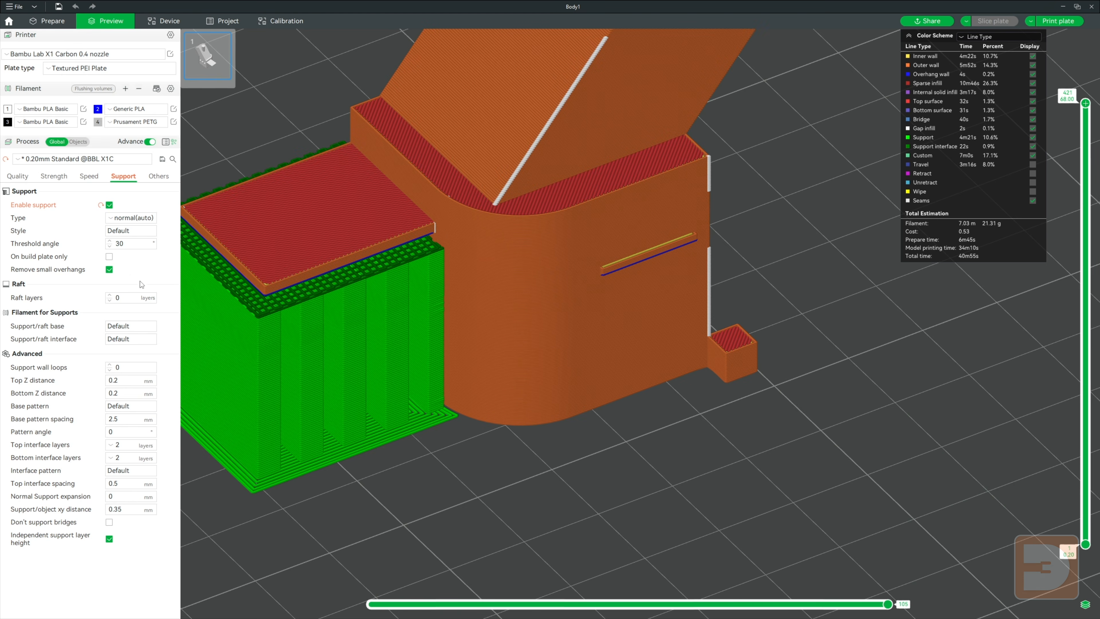
# Slice with Remove small overhangs disabled to examine the support under the thin ledge, and re-enable the option
pyautogui.click(109, 269)
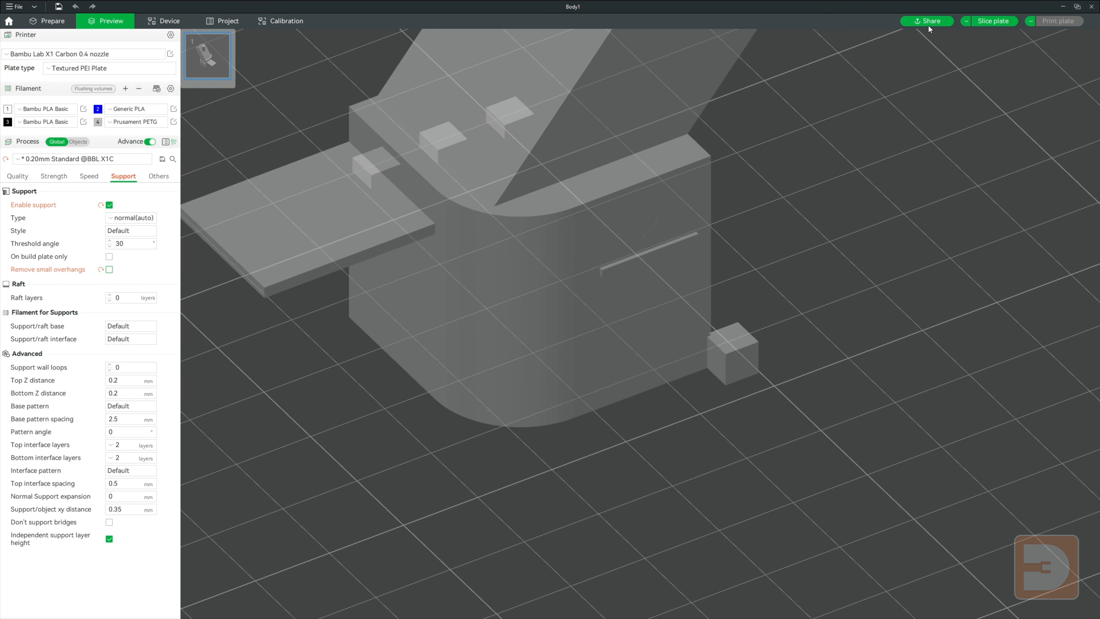
pyautogui.click(996, 23)
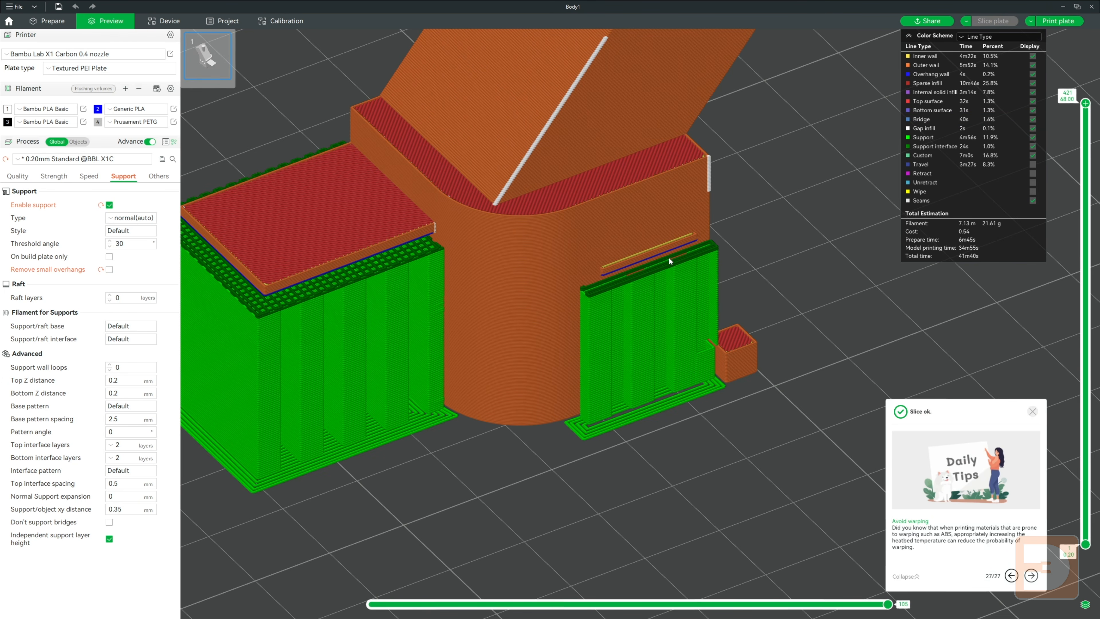
pyautogui.click(109, 269)
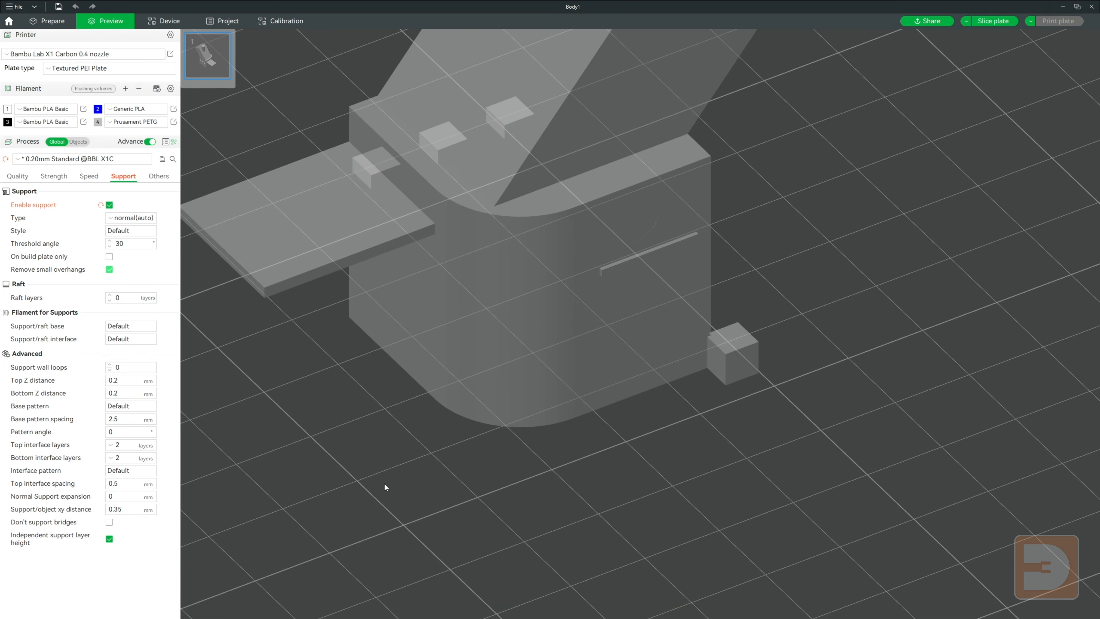
# Return to the model editing view and replace the test model on the plate with the built-in Benchy boat
pyautogui.moveTo(385, 485); pyautogui.dragTo(458, 452)
pyautogui.moveTo(467, 394); pyautogui.dragTo(446, 455)
pyautogui.click(59, 24)
pyautogui.click(514, 198)
pyautogui.press('Delete')
pyautogui.rightClick(615, 294)
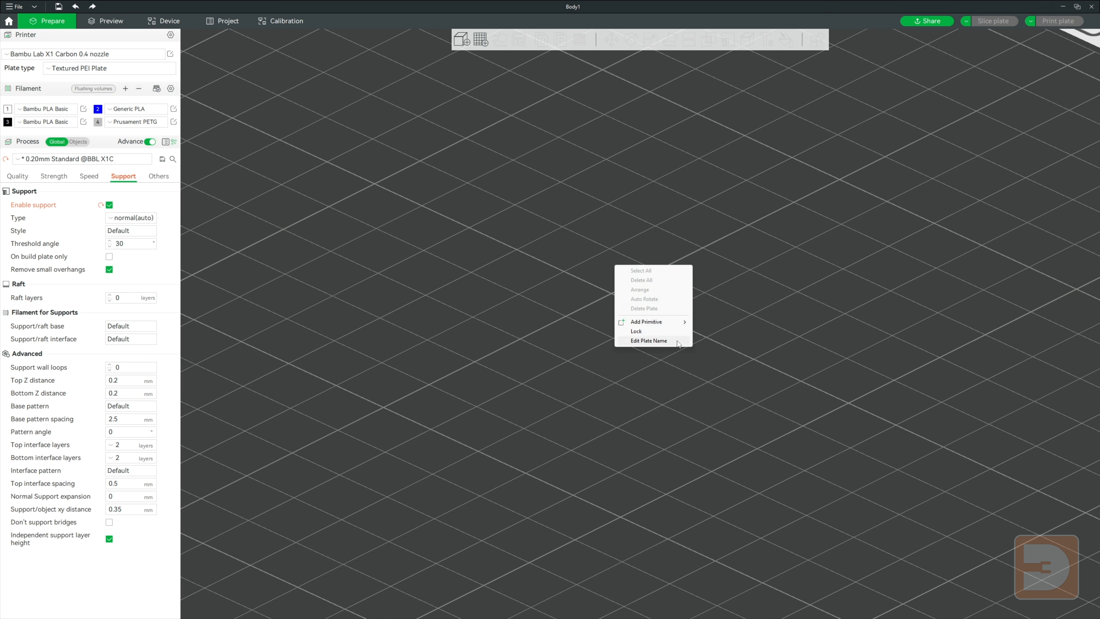
pyautogui.moveTo(663, 322)
pyautogui.click(718, 400)
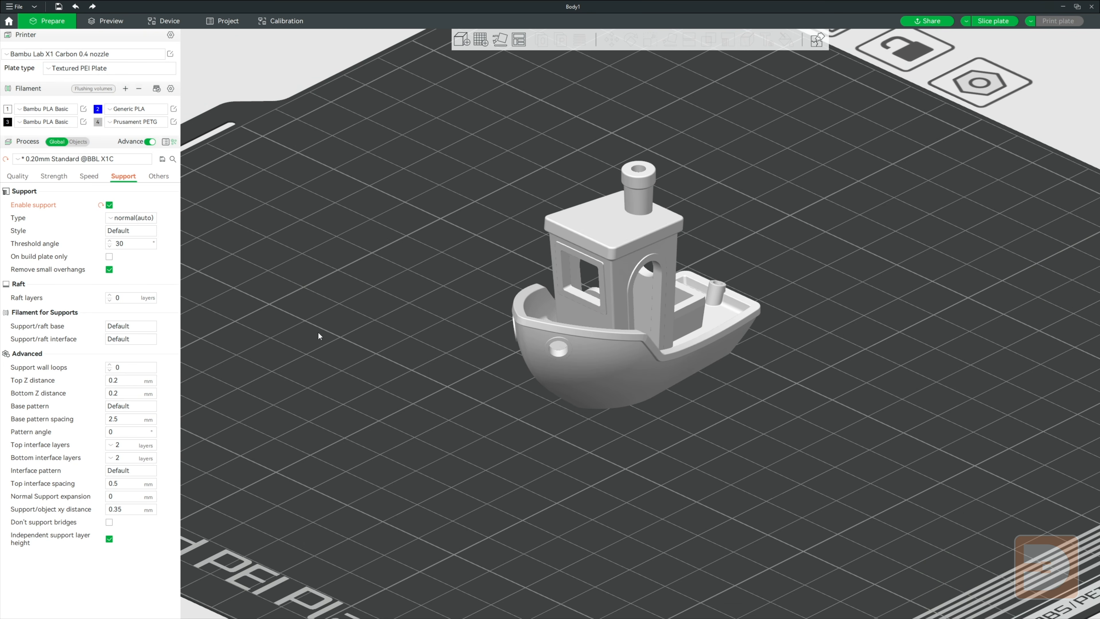
# Disable supports, set the raft layers to 2 and slice the boat
pyautogui.click(108, 205)
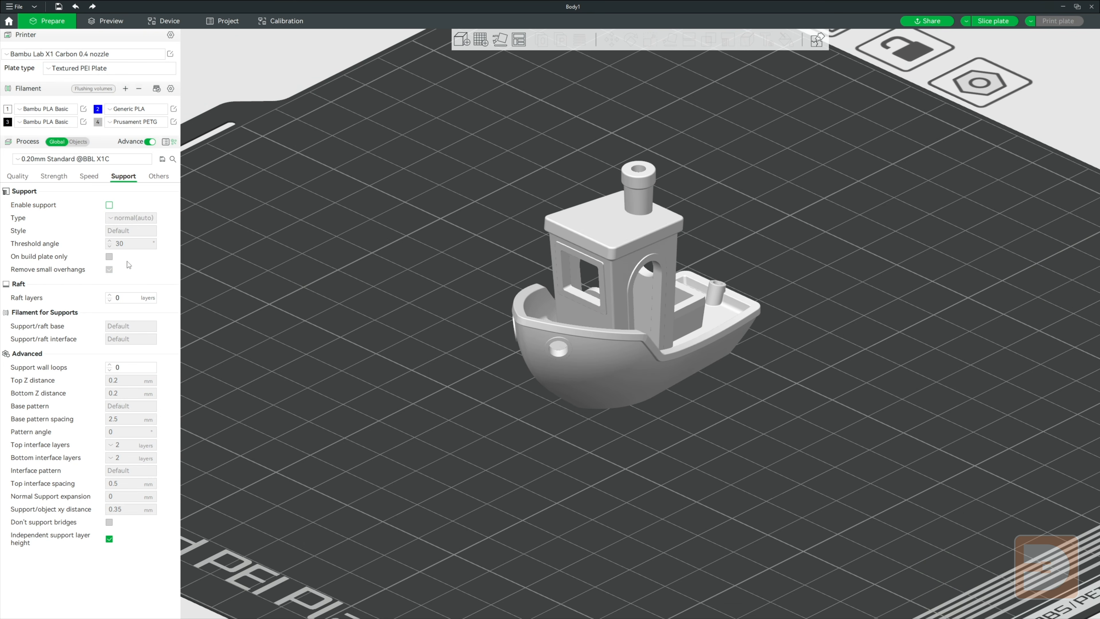
pyautogui.click(109, 295)
pyautogui.click(109, 295)
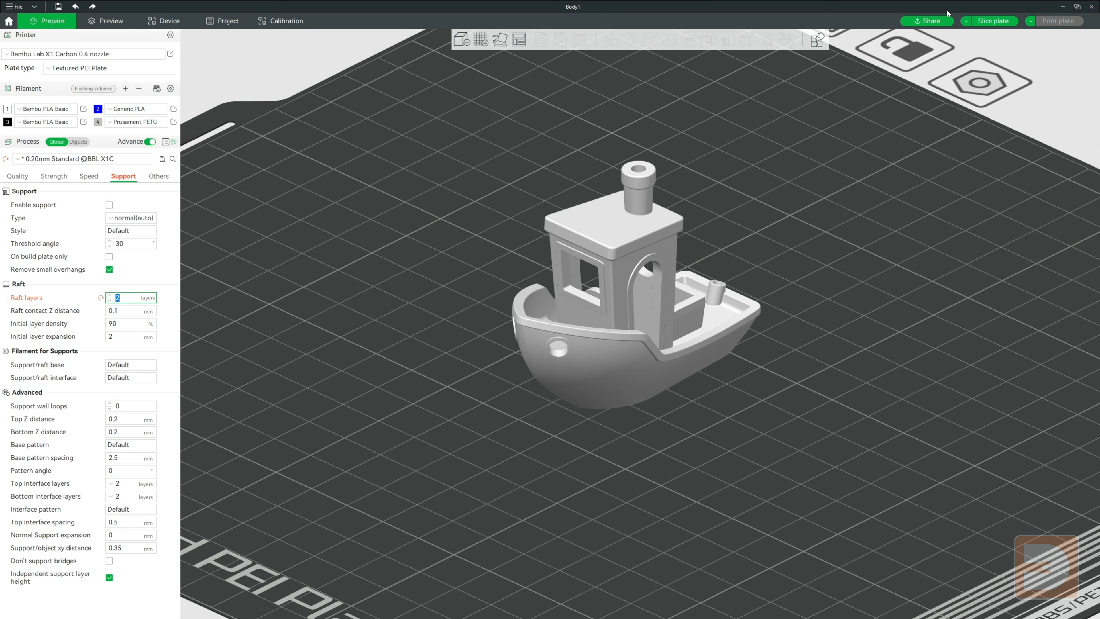
pyautogui.click(983, 22)
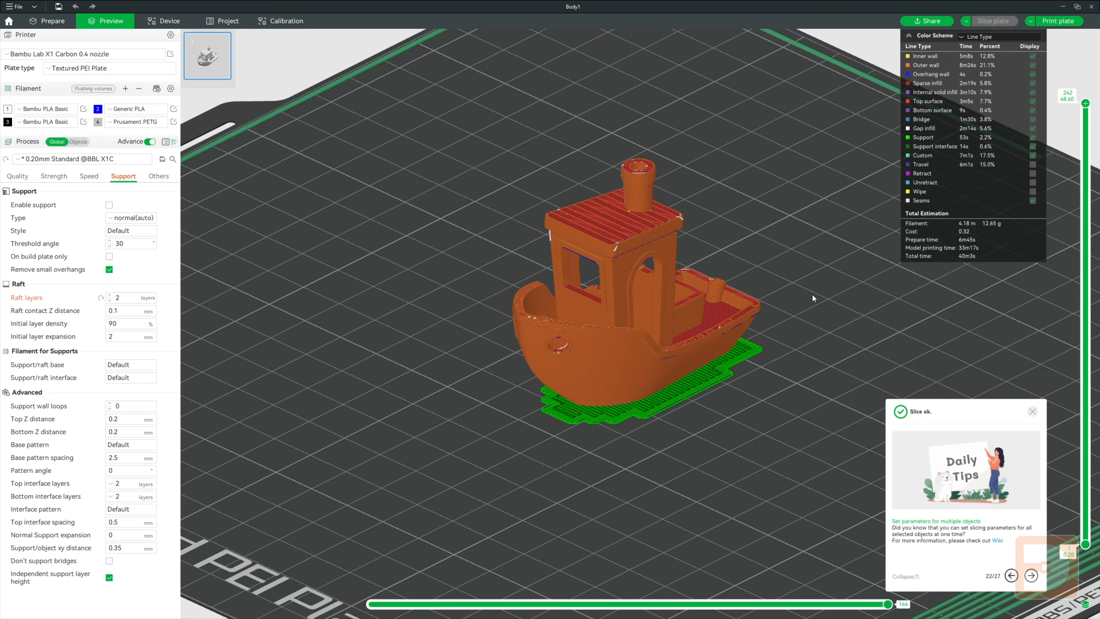
# Examine the raft beneath the boat up close and lower the preview to layer 2
pyautogui.moveTo(809, 302); pyautogui.dragTo(853, 321)
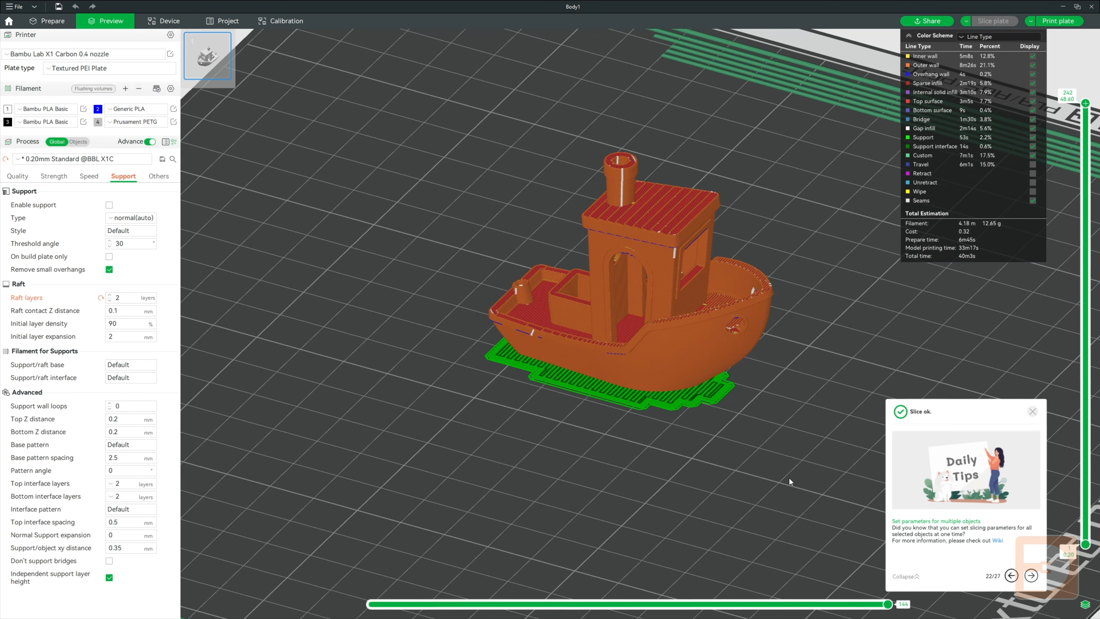
pyautogui.scroll(5, 792, 478)
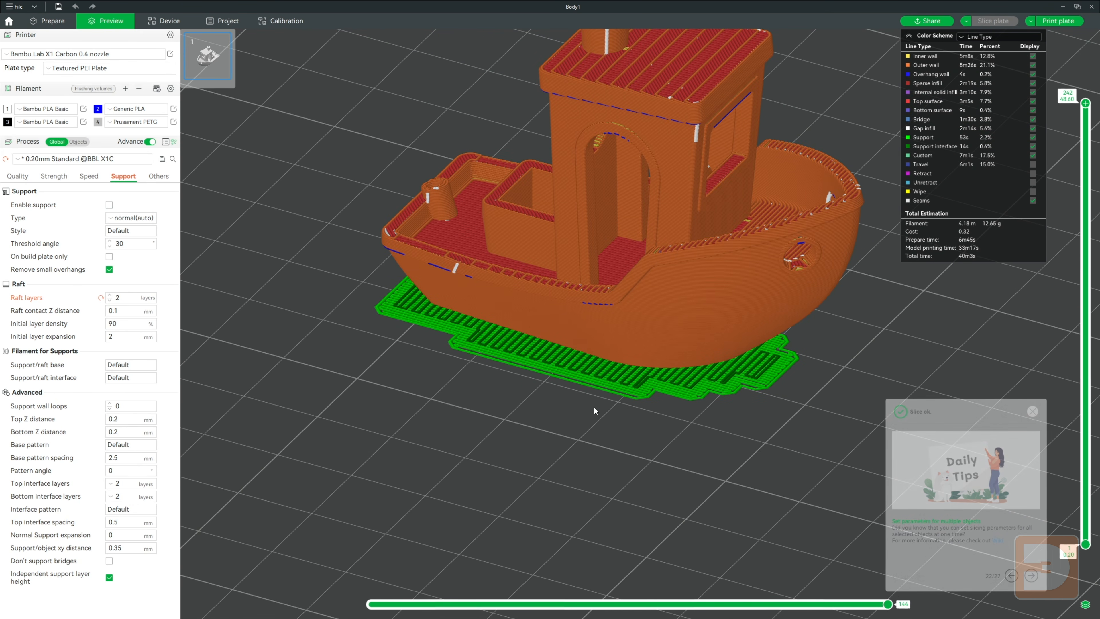
pyautogui.scroll(4, 594, 407)
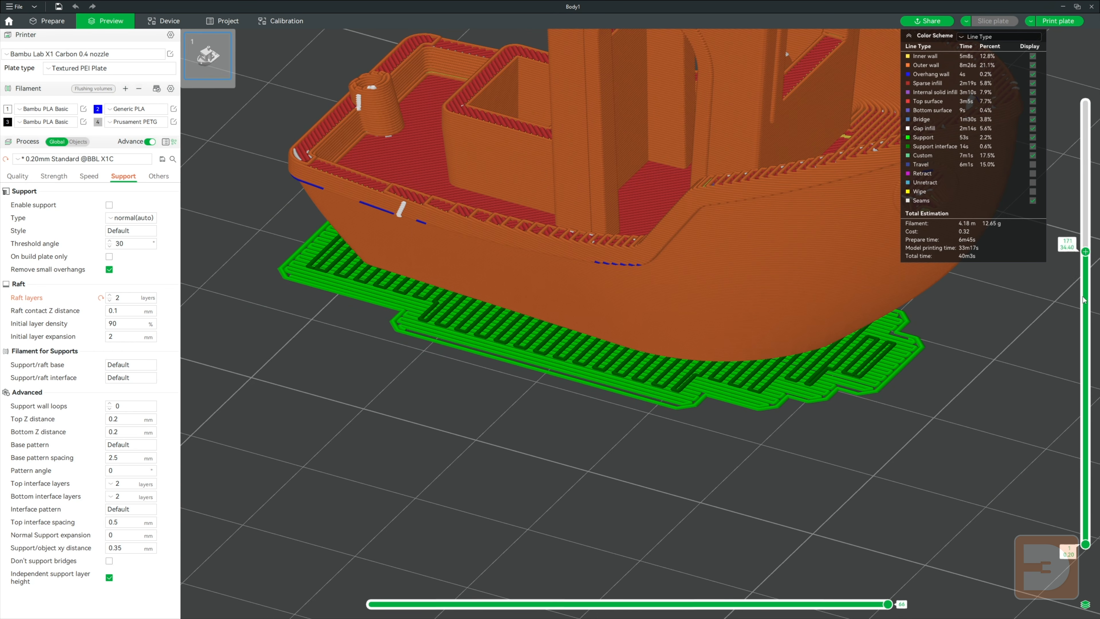
pyautogui.moveTo(1082, 116); pyautogui.dragTo(1087, 556)
pyautogui.scroll(1, 1058, 544)
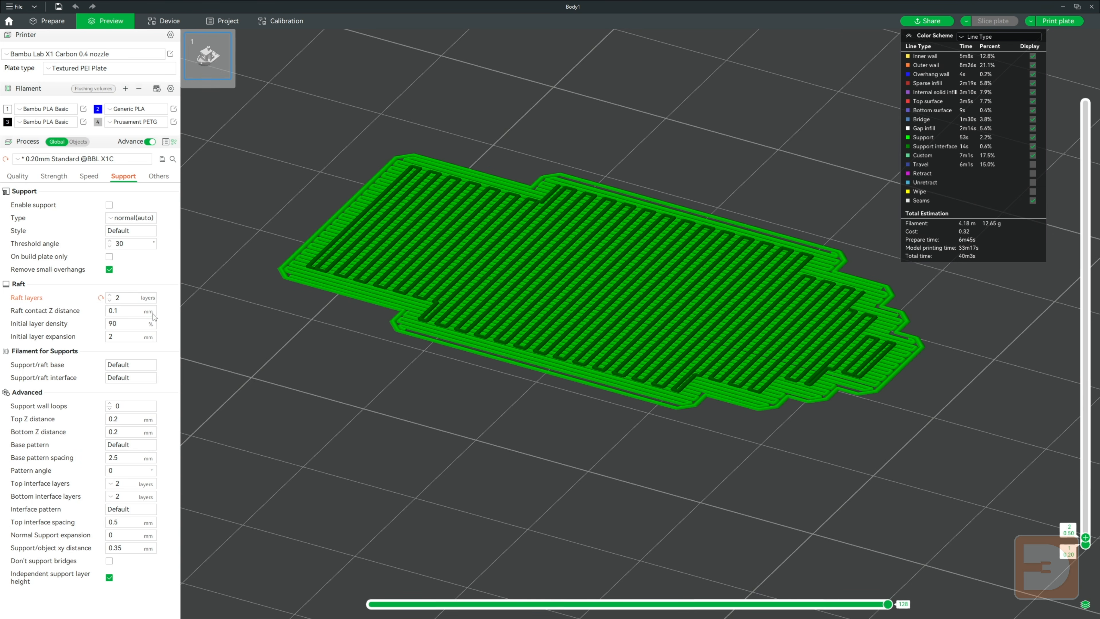
# Slice the boat with 1 raft layer to examine its first layer, and restore the raft to 2 layers
pyautogui.click(109, 300)
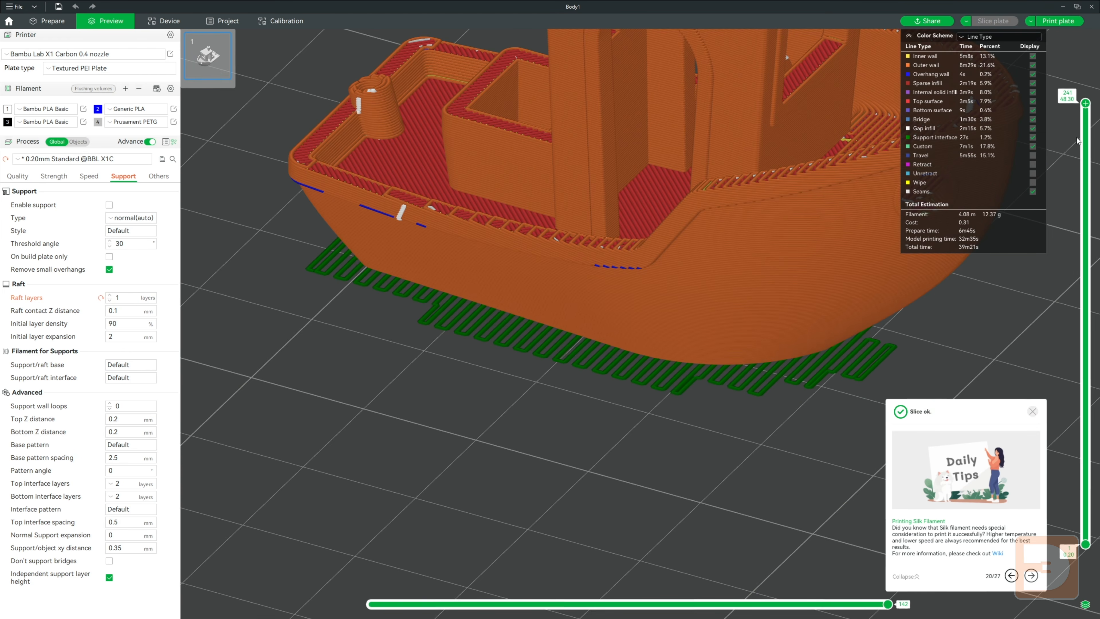
pyautogui.moveTo(1086, 104); pyautogui.dragTo(1096, 586)
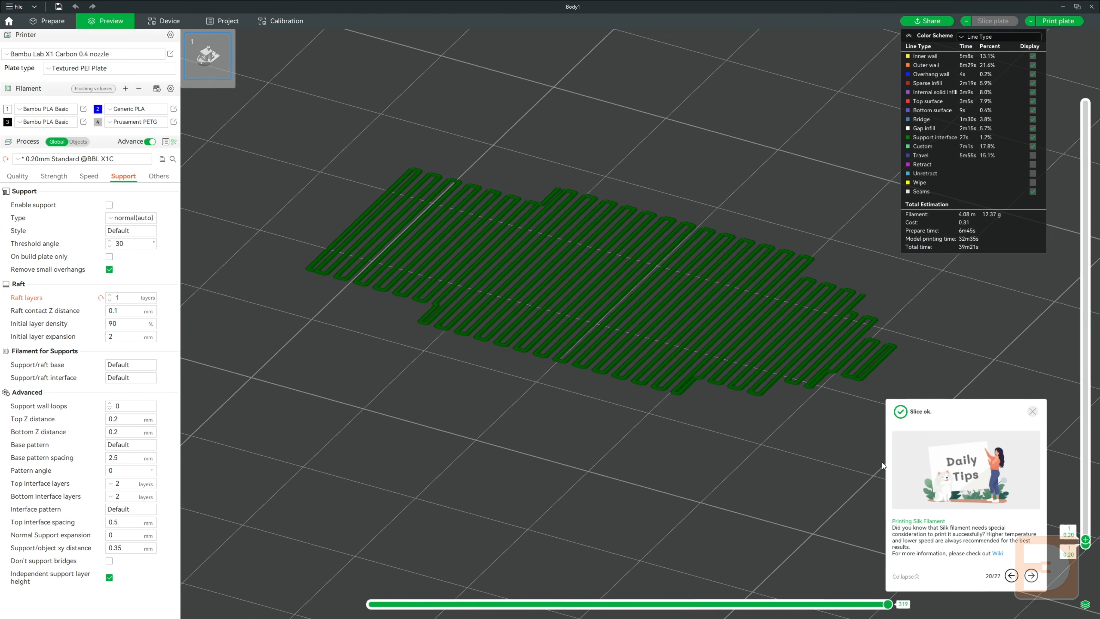
pyautogui.click(110, 295)
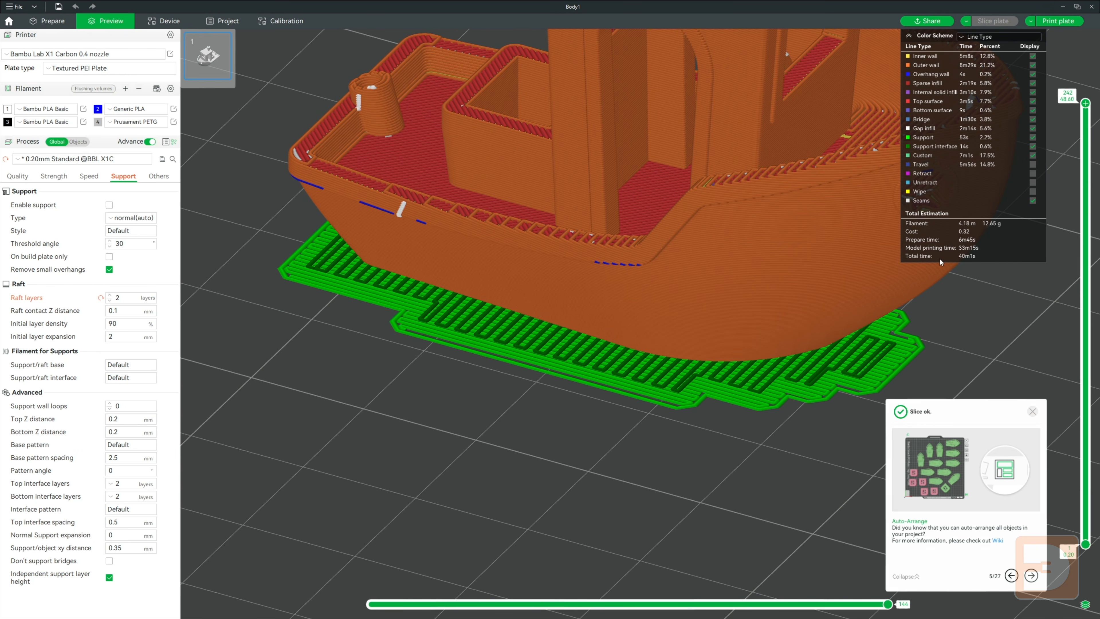
# Set the raft contact Z distance to 5 mm and slice the boat to inspect the gap above the raft
pyautogui.moveTo(797, 295); pyautogui.dragTo(809, 272)
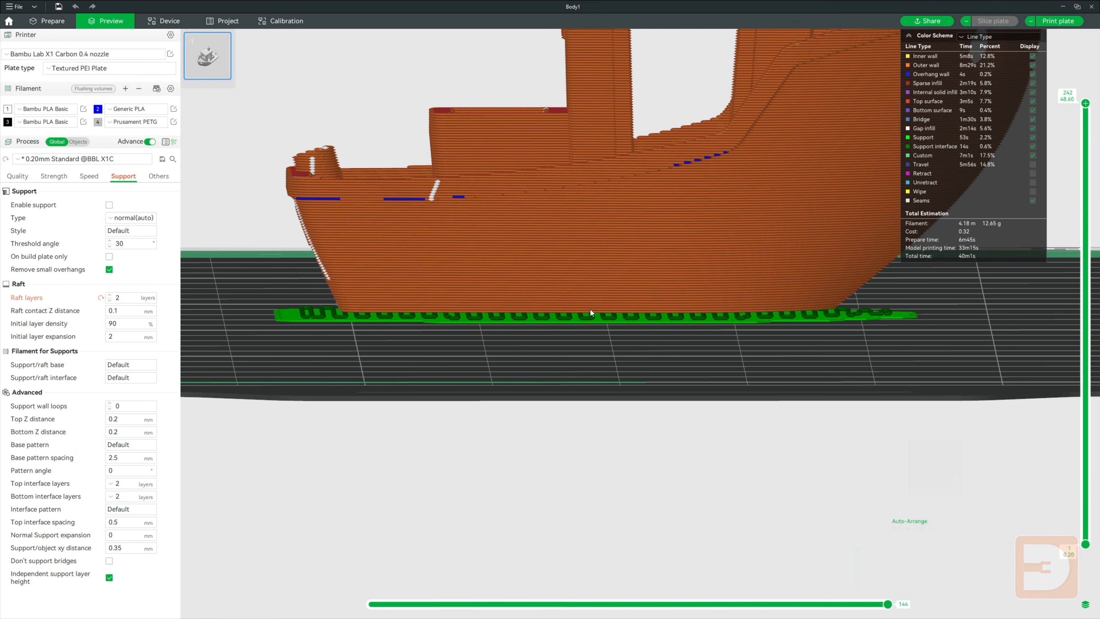
pyautogui.click(144, 309)
pyautogui.write('5')
pyautogui.click(376, 423)
pyautogui.click(994, 23)
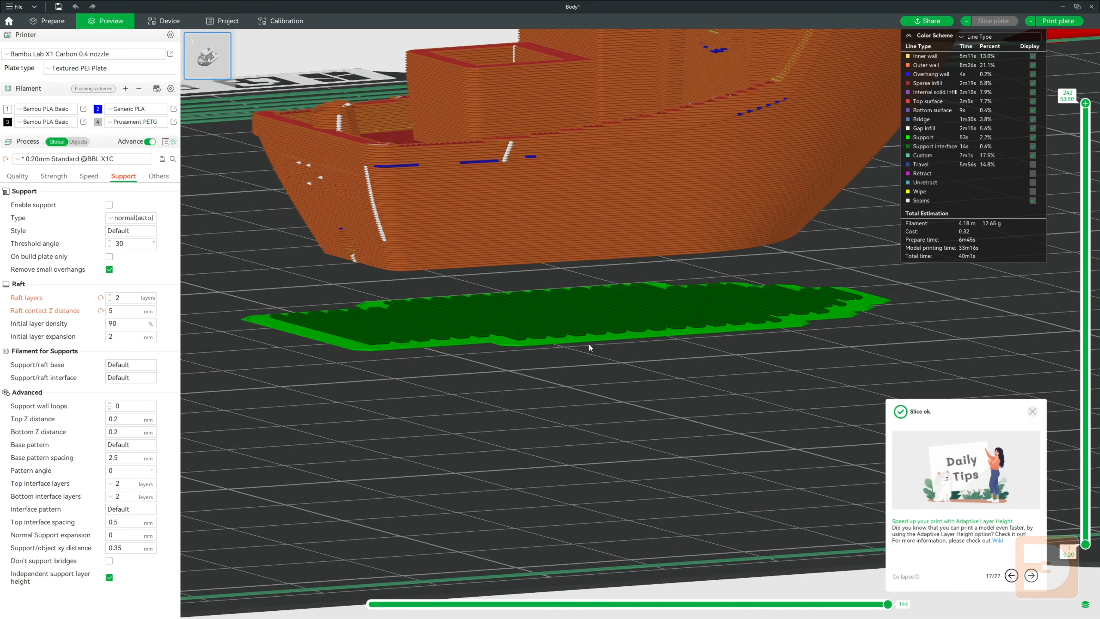
pyautogui.moveTo(589, 345); pyautogui.dragTo(320, 351)
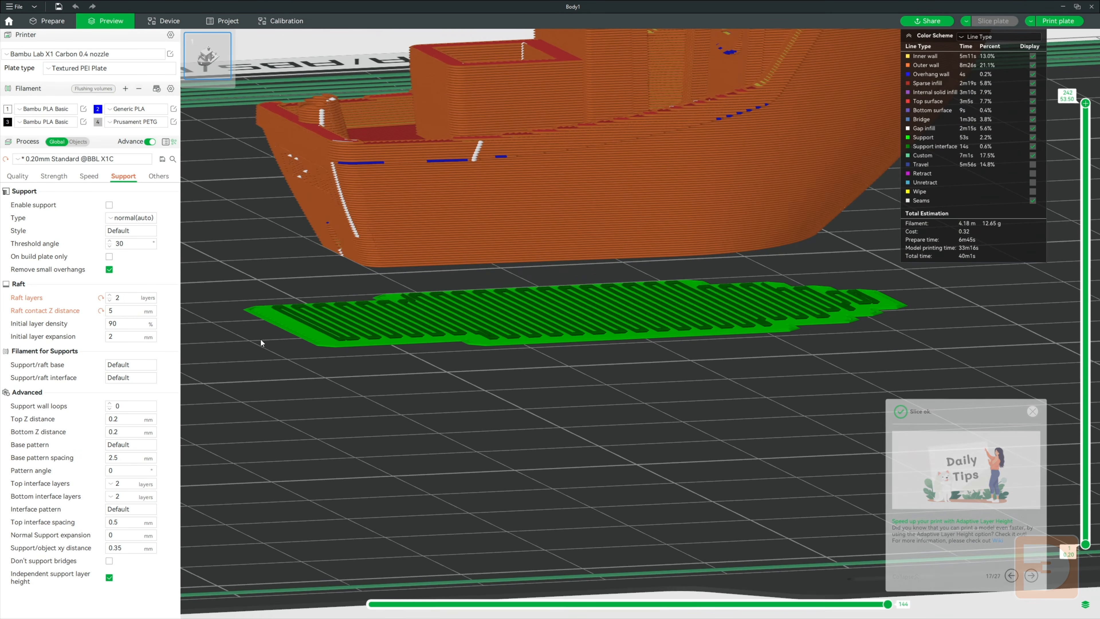
# Restore the raft contact Z distance to 0.1 mm and reslice the boat to examine its raft up close
pyautogui.click(101, 311)
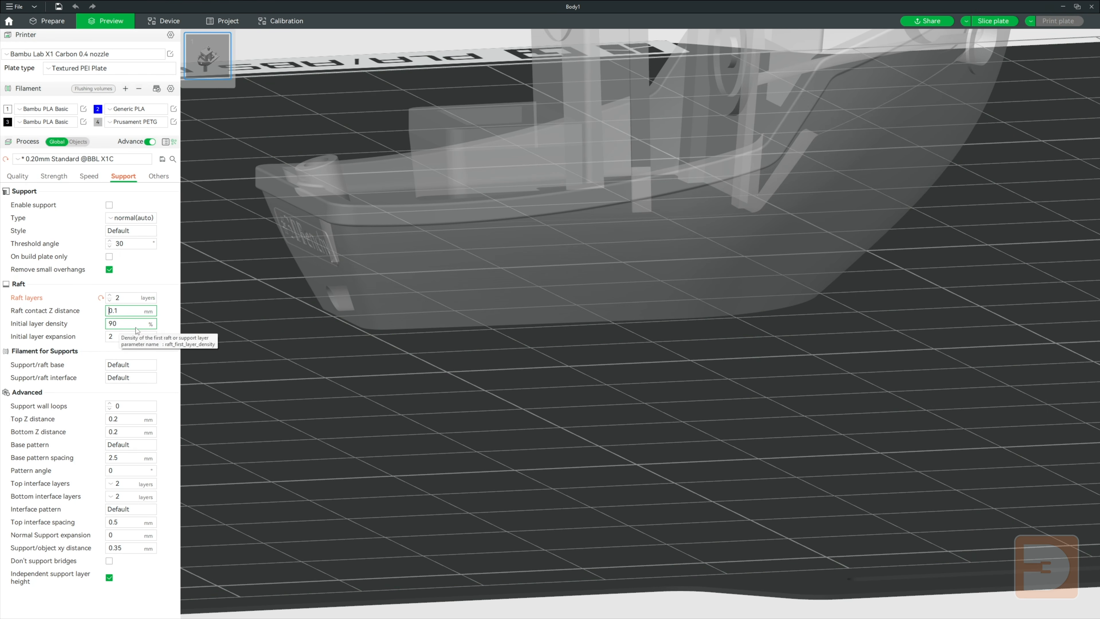
pyautogui.click(989, 26)
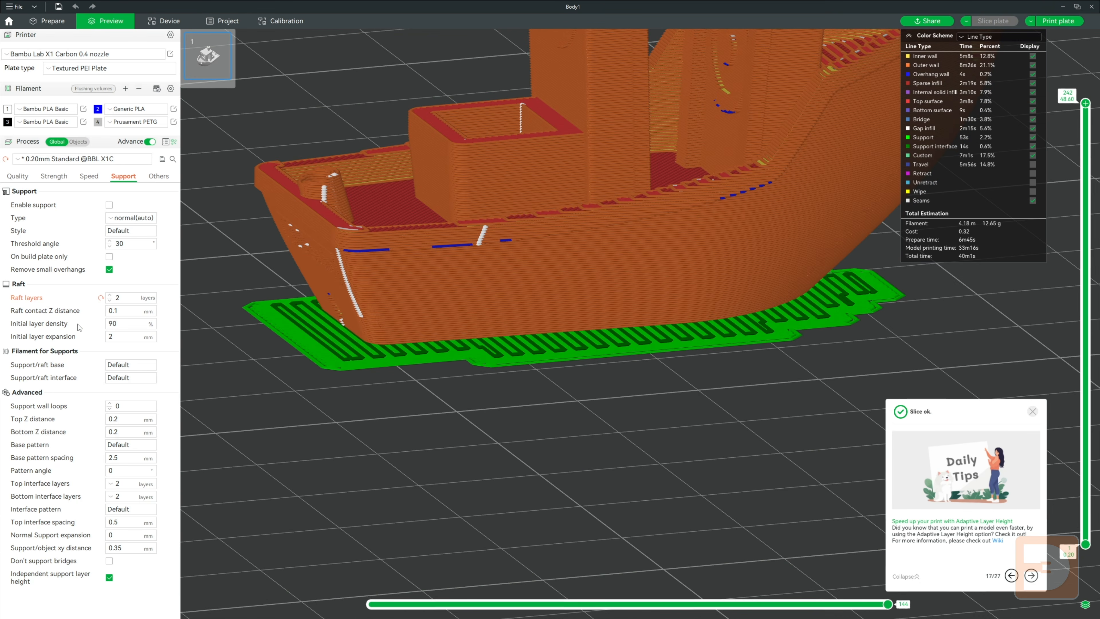
pyautogui.scroll(6, 385, 415)
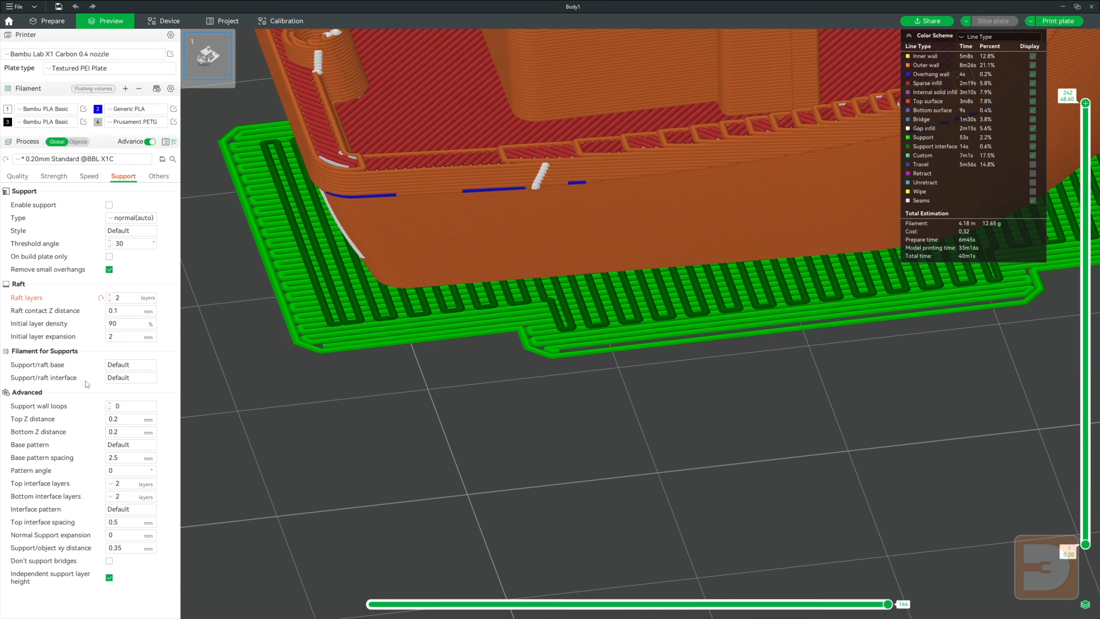
pyautogui.scroll(-5, 562, 392)
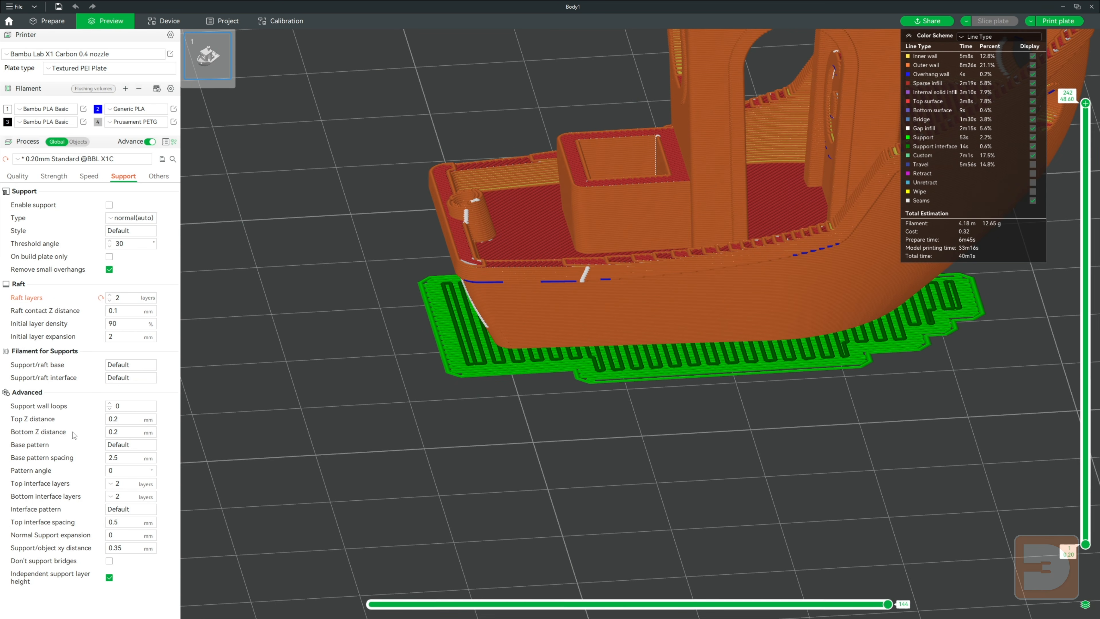
pyautogui.scroll(-3, 595, 419)
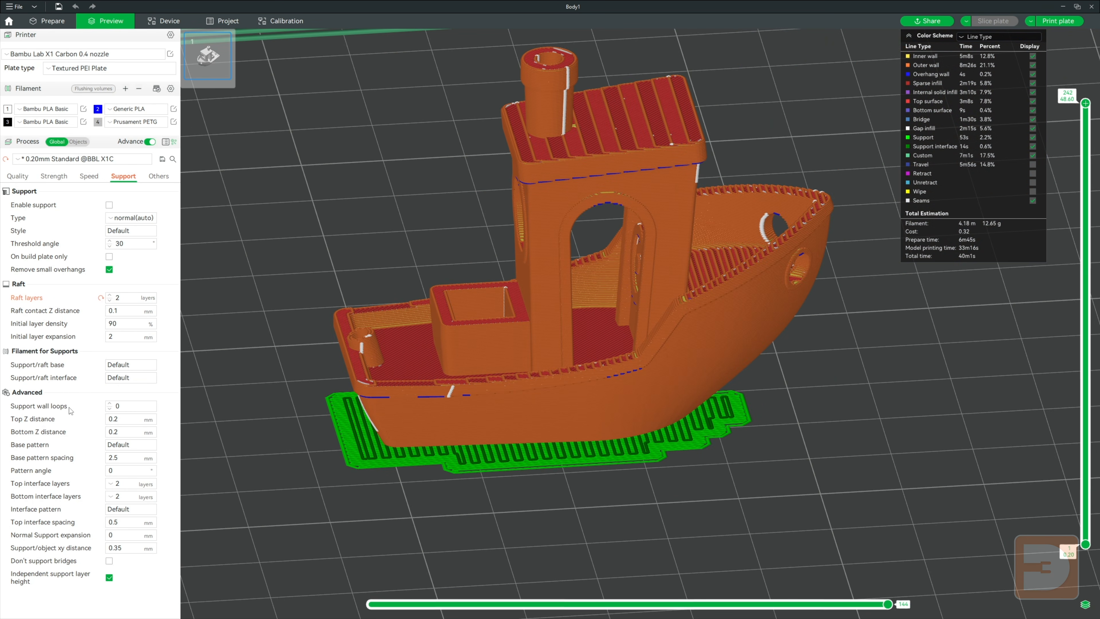
# Return to the model editing view, replace the boat with Test Model.stl and lay it on a flat face with the slab overhanging horizontally
pyautogui.click(47, 21)
pyautogui.click(468, 44)
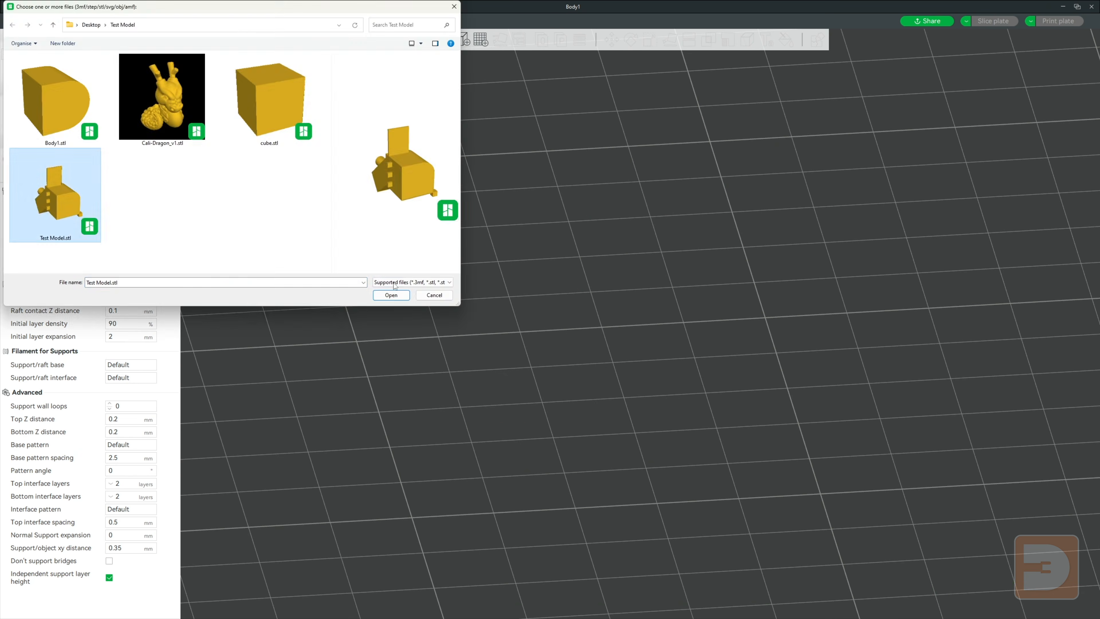
pyautogui.doubleClick(54, 193)
pyautogui.moveTo(801, 242); pyautogui.dragTo(650, 226)
pyautogui.click(632, 217)
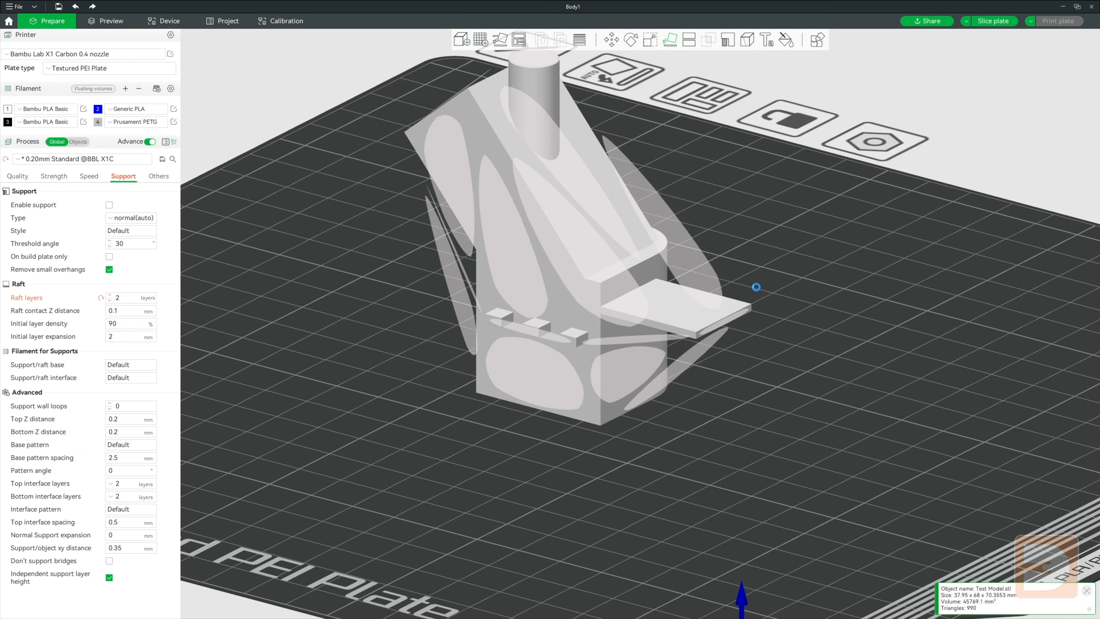
pyautogui.click(756, 288)
pyautogui.moveTo(756, 288); pyautogui.dragTo(642, 234)
# Slice the test model and lower the layer preview to layer 134
pyautogui.click(994, 21)
pyautogui.scroll(4, 723, 321)
pyautogui.moveTo(690, 414); pyautogui.dragTo(695, 366, button='middle')
pyautogui.moveTo(1086, 103); pyautogui.dragTo(1040, 97)
pyautogui.scroll(-3, 753, 240)
pyautogui.moveTo(754, 240); pyautogui.dragTo(725, 299, button='middle')
# Set the raft layers to 0 and enable support for the test model
pyautogui.click(109, 301)
pyautogui.click(109, 300)
pyautogui.write('1')
pyautogui.click(227, 296)
pyautogui.click(109, 300)
pyautogui.click(110, 205)
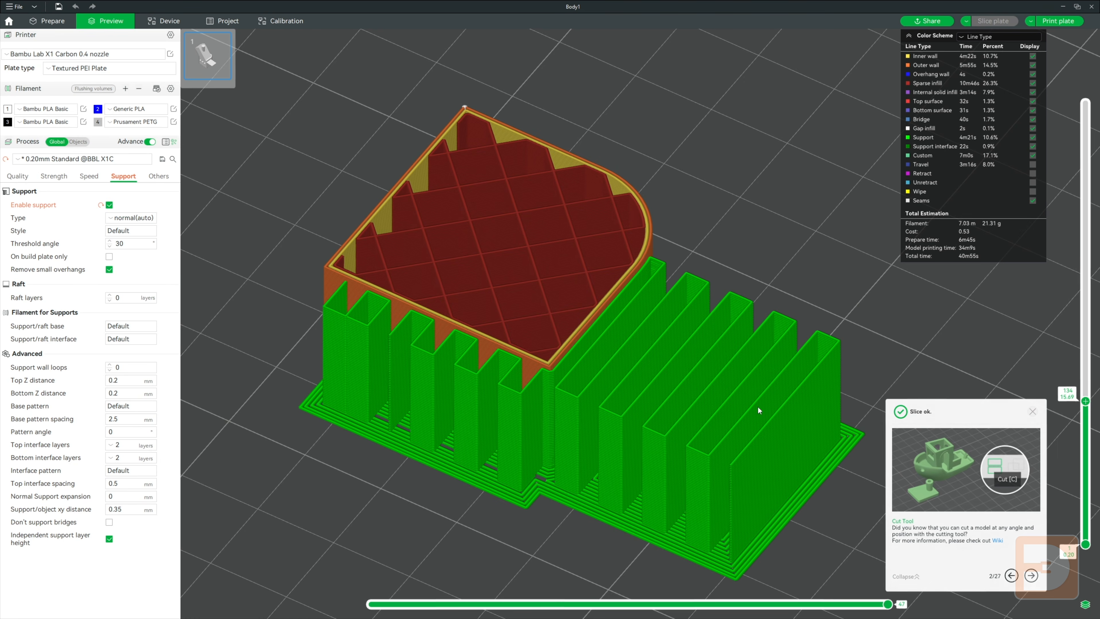
# Slice the test model with 1 support wall loop to compare the supports, and reslice it with 0 loops
pyautogui.click(110, 365)
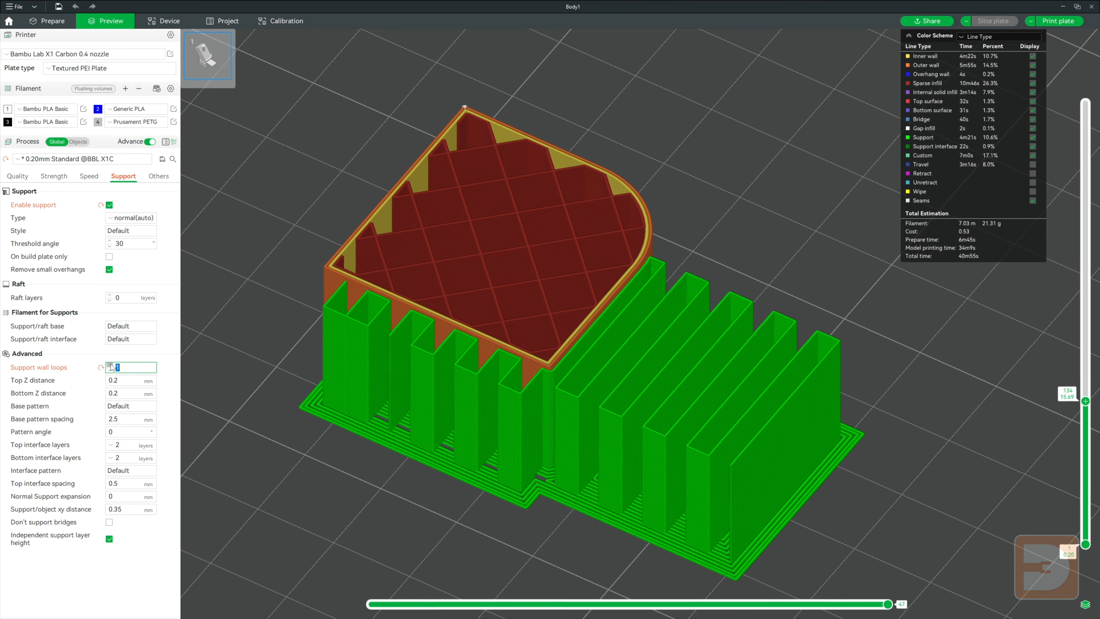
pyautogui.click(993, 21)
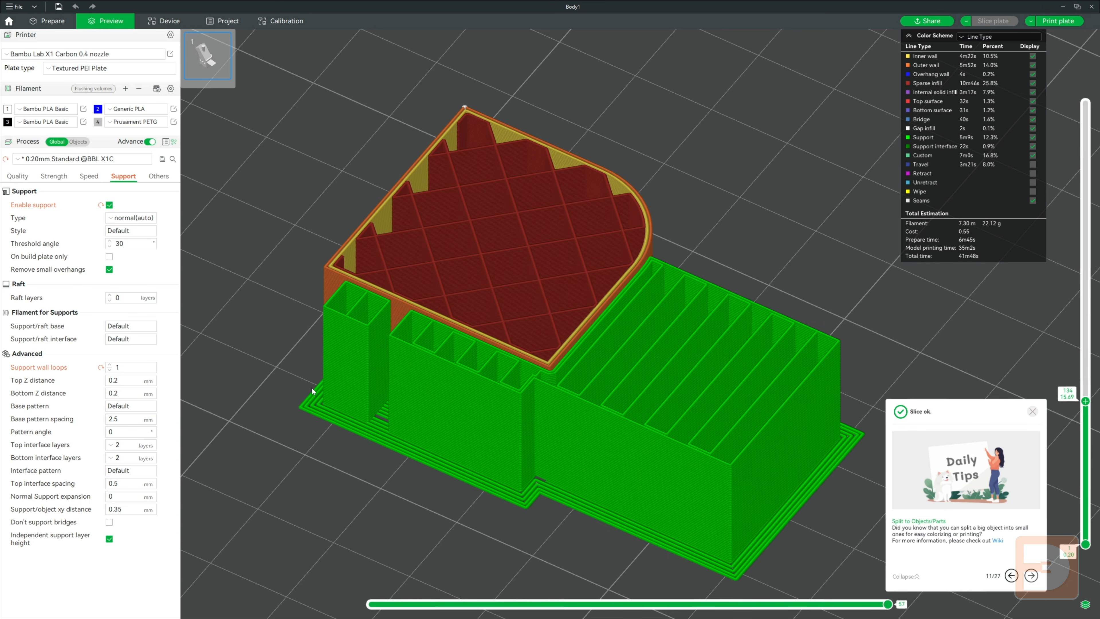
pyautogui.click(101, 369)
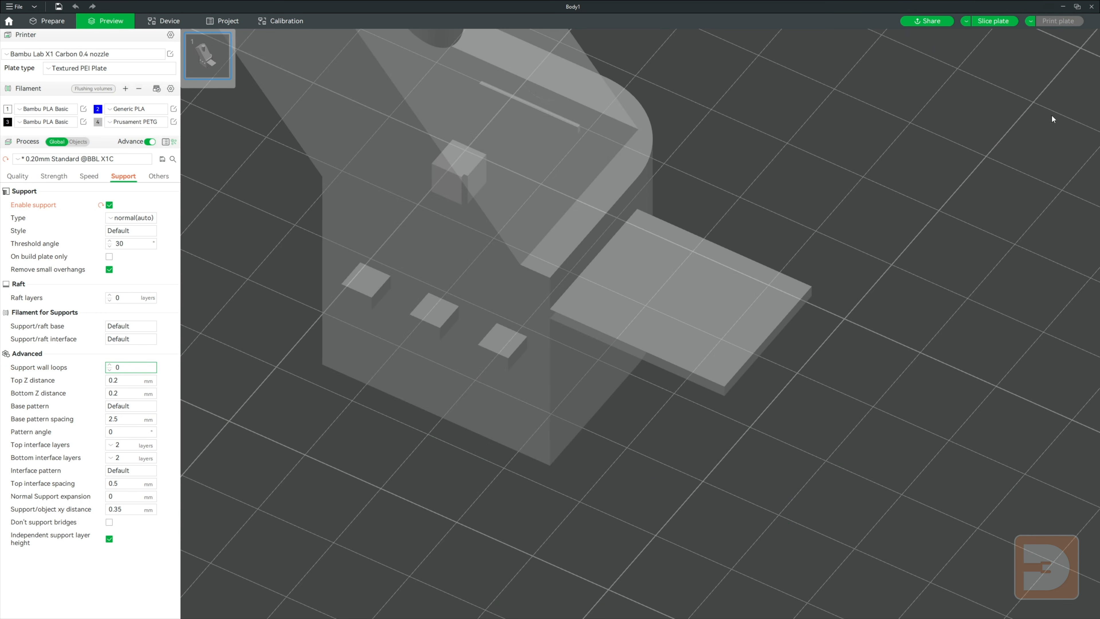
pyautogui.click(1001, 22)
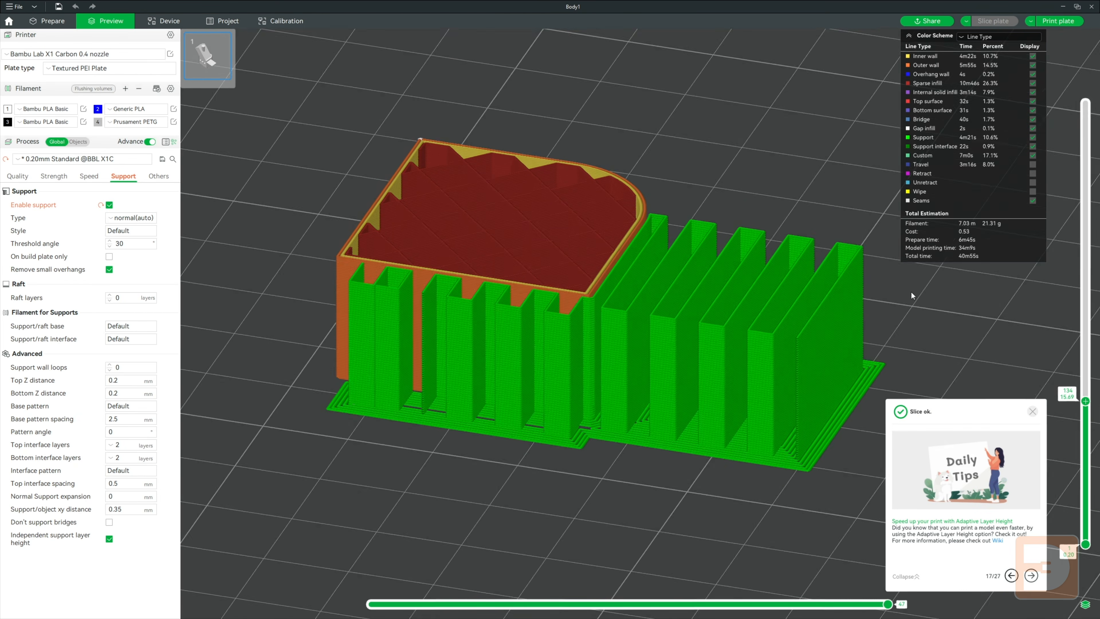
# Raise the preview to layer 389 to inspect the finished supports, and lower it to layer 165
pyautogui.moveTo(1085, 403); pyautogui.dragTo(1085, 140)
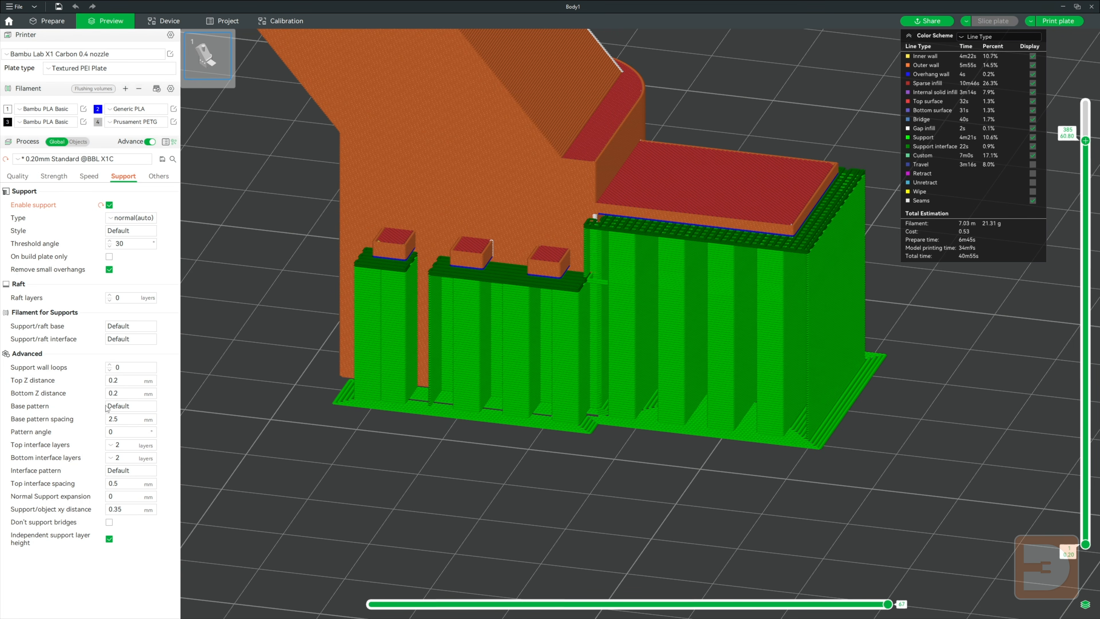
pyautogui.moveTo(1086, 141); pyautogui.dragTo(1035, 374)
pyautogui.moveTo(948, 381); pyautogui.dragTo(905, 417)
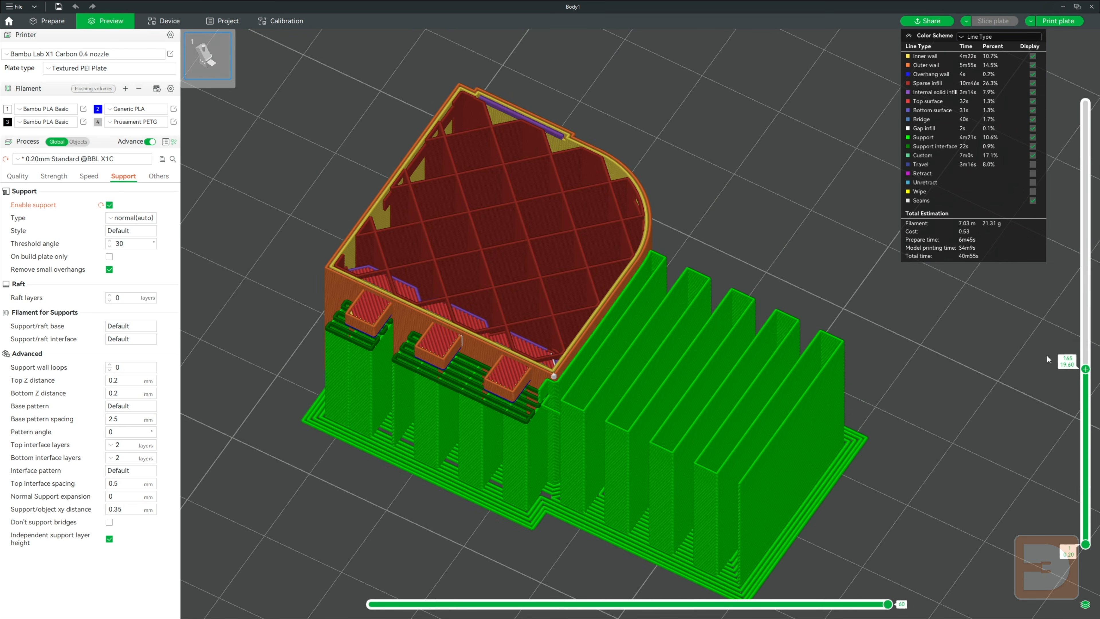
# Slice the test model with the Honeycomb support base pattern, and reslice it with the Default pattern restored
pyautogui.click(130, 414)
pyautogui.click(130, 464)
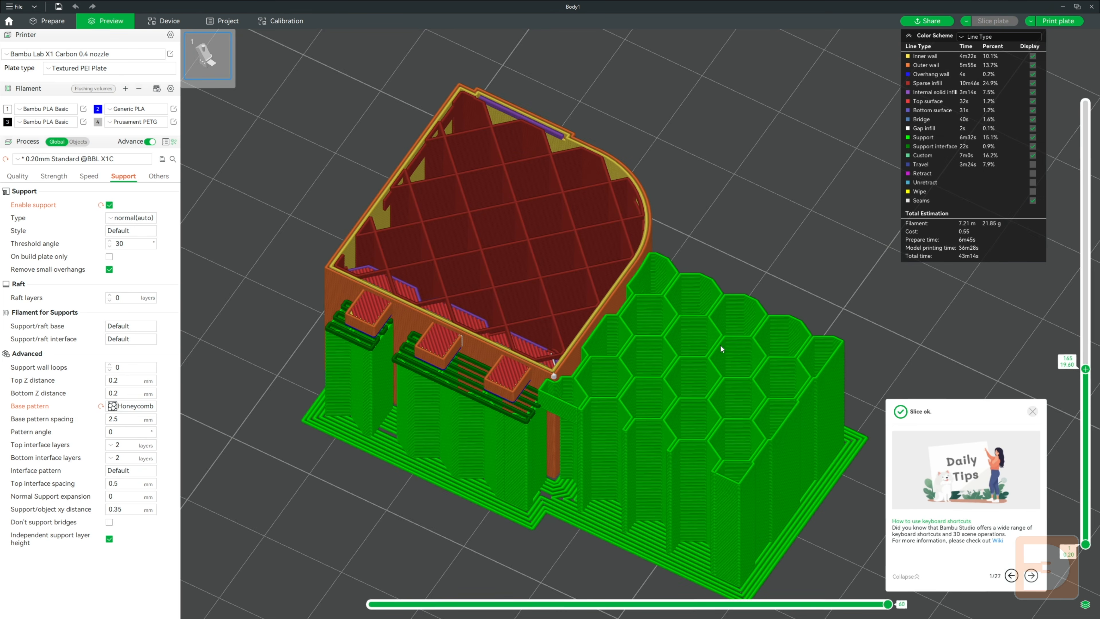
pyautogui.click(100, 406)
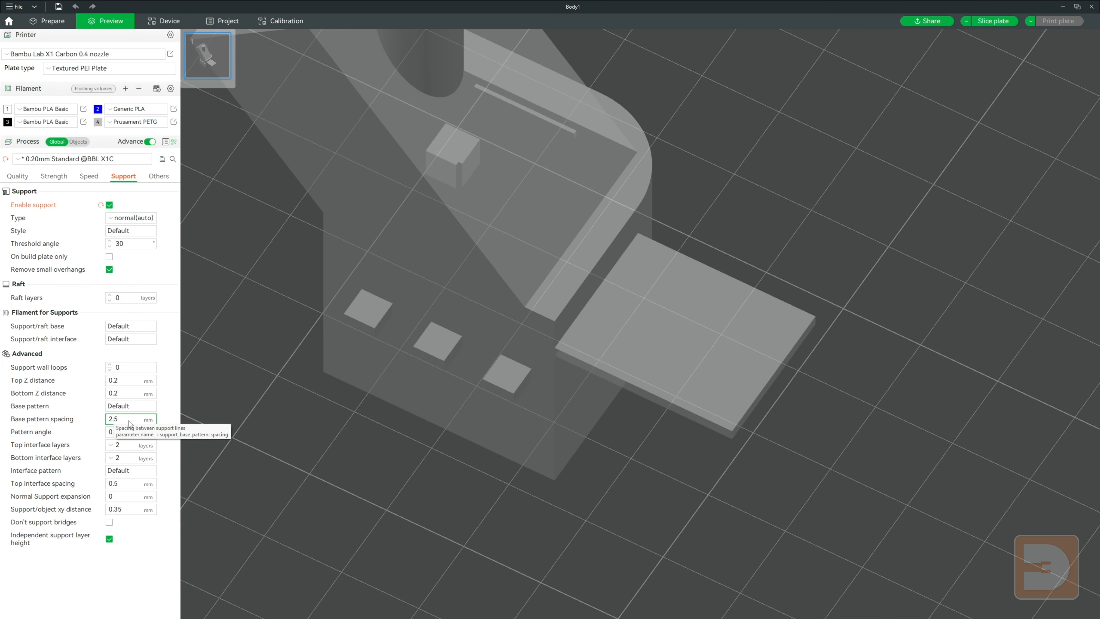
pyautogui.click(993, 20)
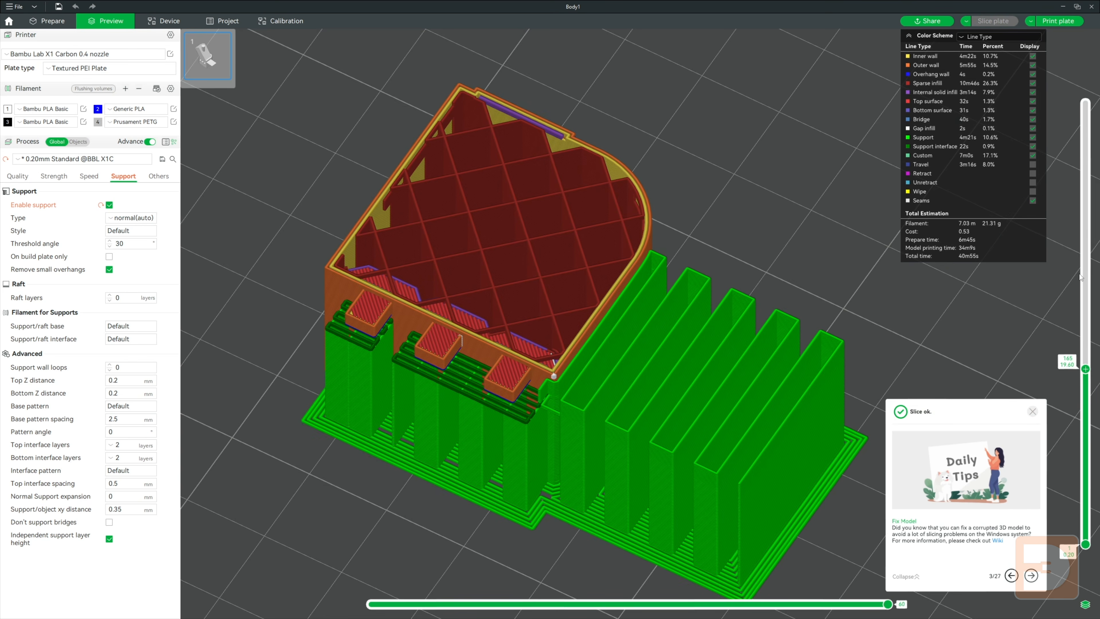
# Slice the test model with a base pattern spacing of 6 mm, and reslice it with 2.5 mm restored
pyautogui.doubleClick(116, 419)
pyautogui.write('6')
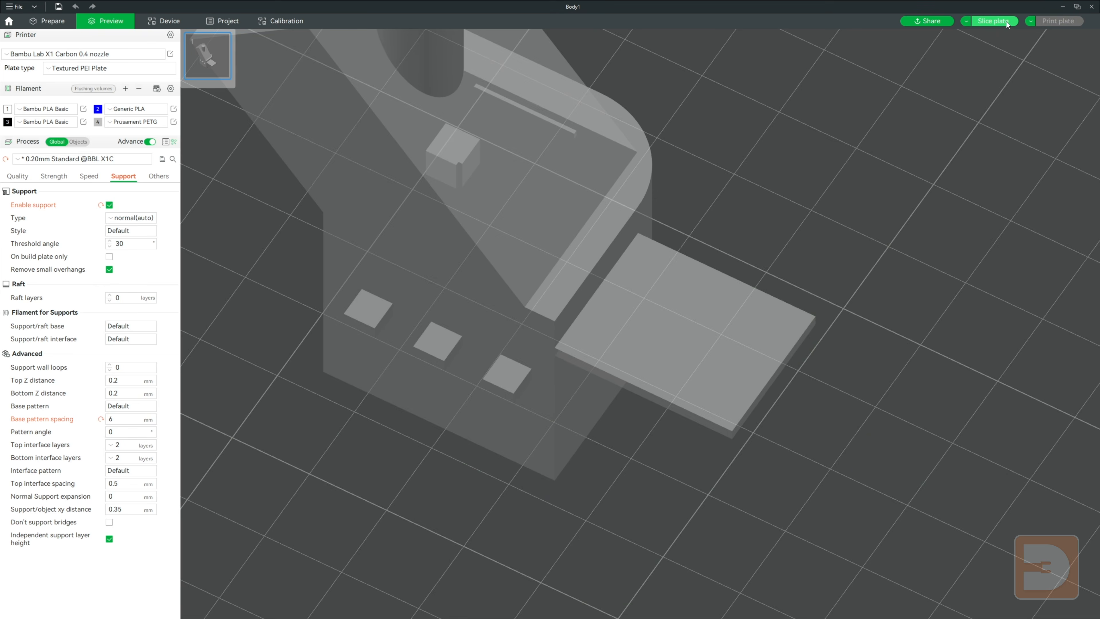
pyautogui.click(1008, 22)
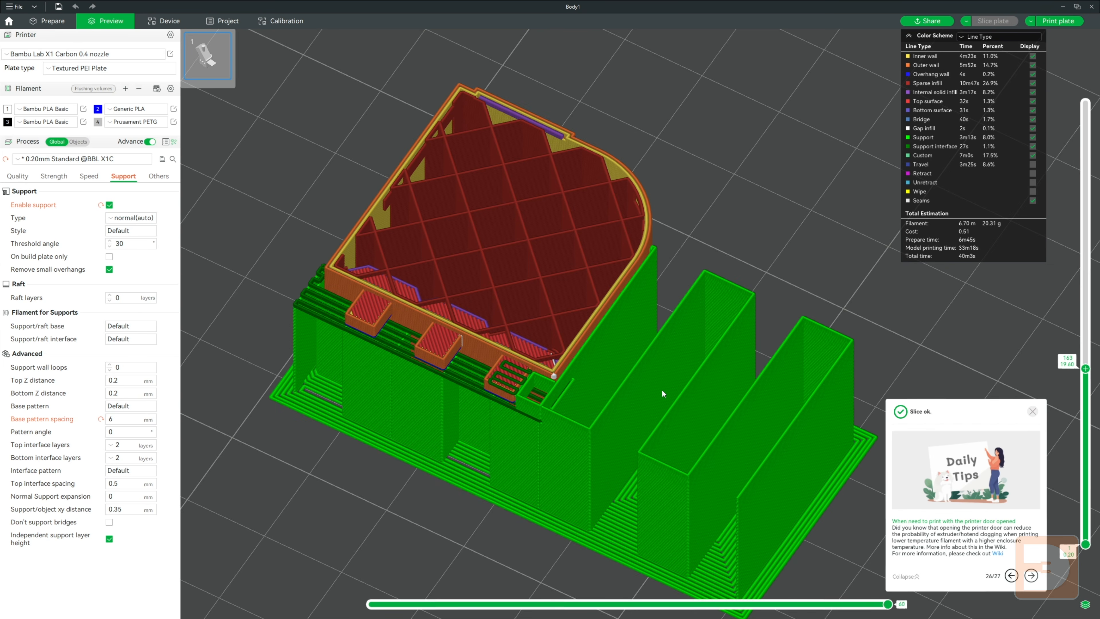
pyautogui.click(100, 420)
pyautogui.click(112, 423)
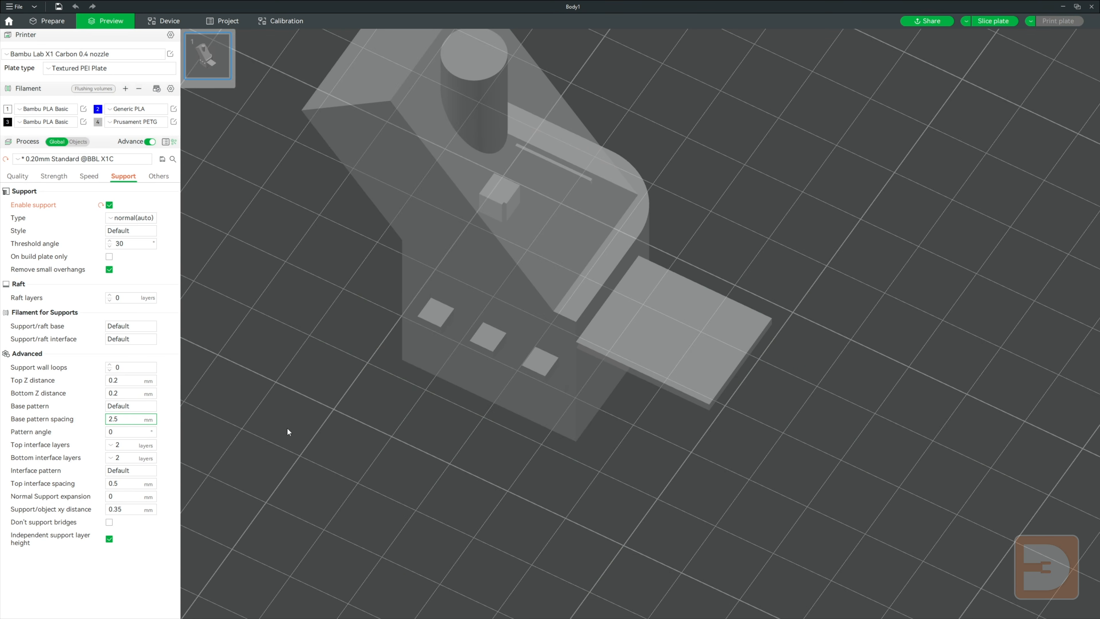
pyautogui.click(978, 23)
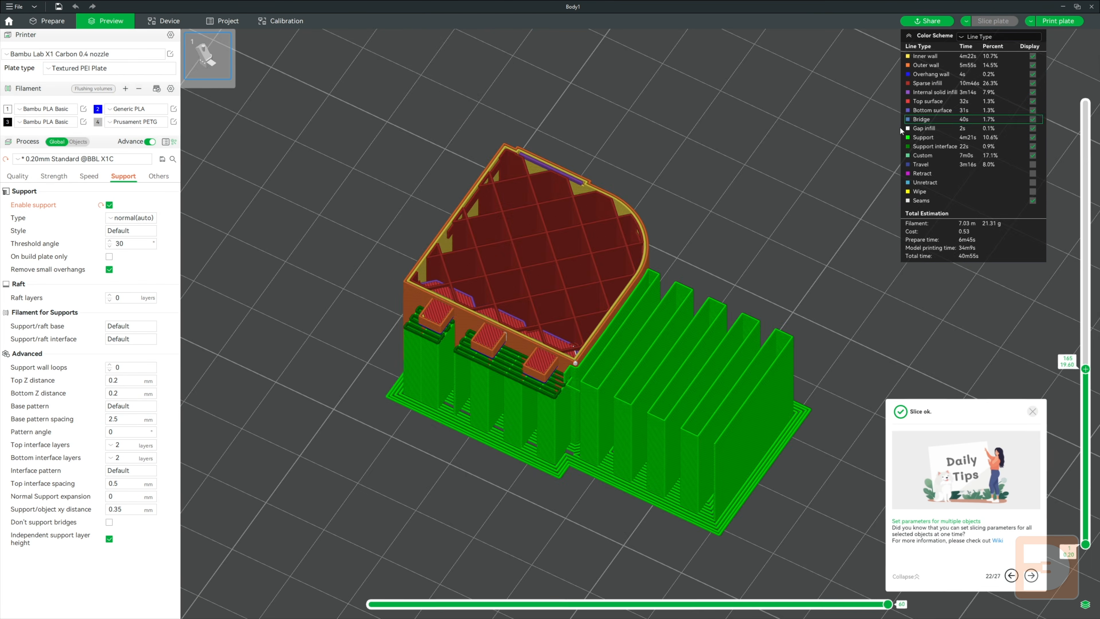
# Slice the test model with a support pattern angle of 45°, and reslice it with 0° restored
pyautogui.scroll(-2, 626, 390)
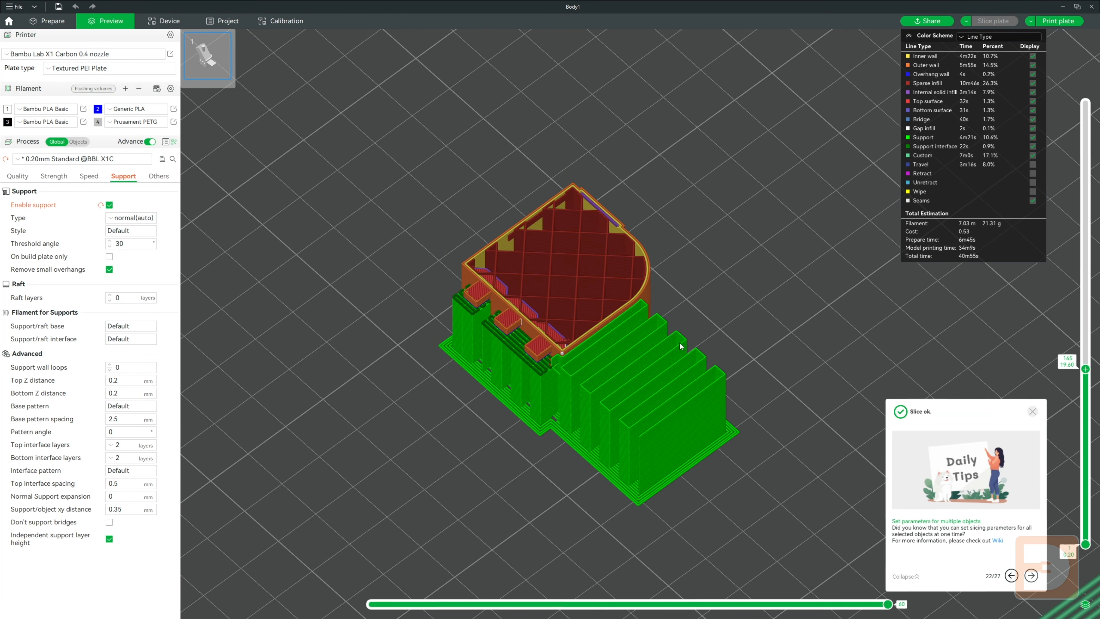
pyautogui.click(112, 432)
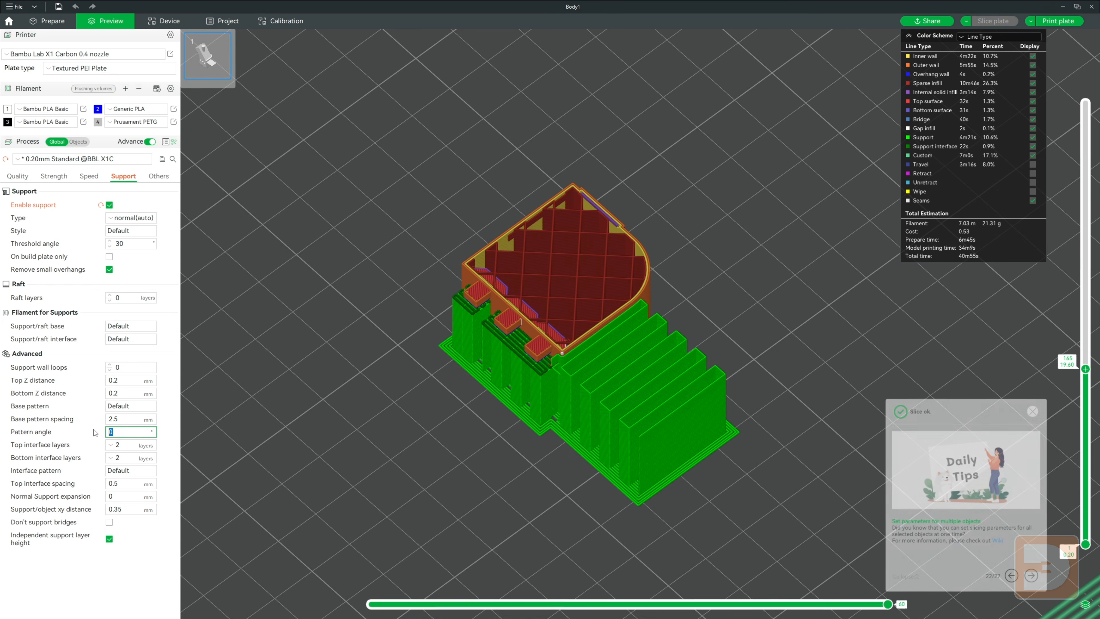
pyautogui.write('45')
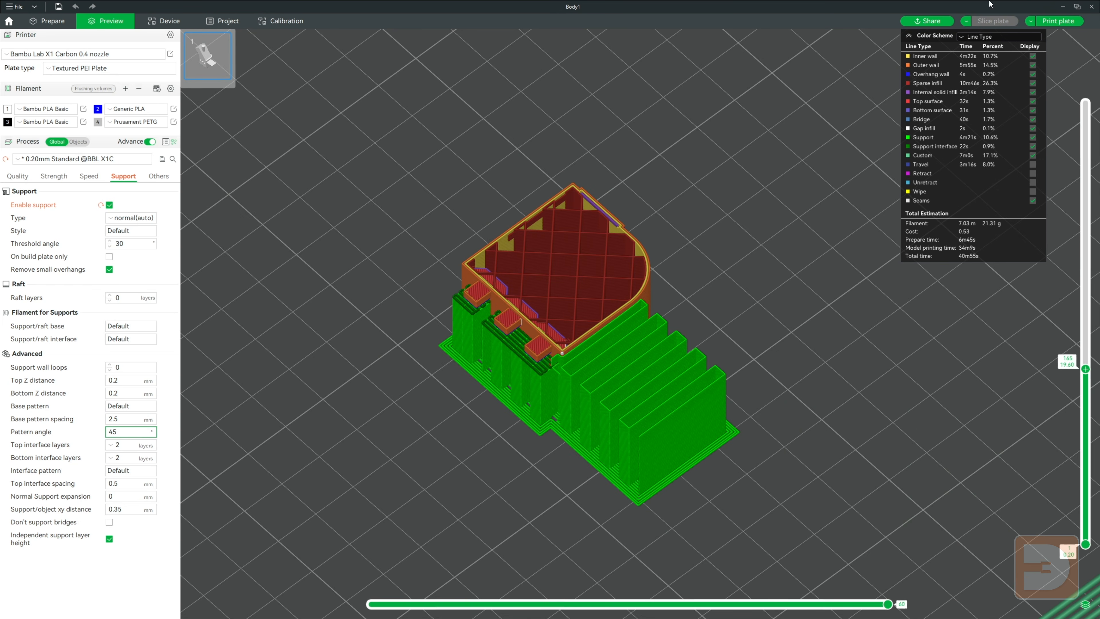
pyautogui.press('Return')
pyautogui.click(980, 21)
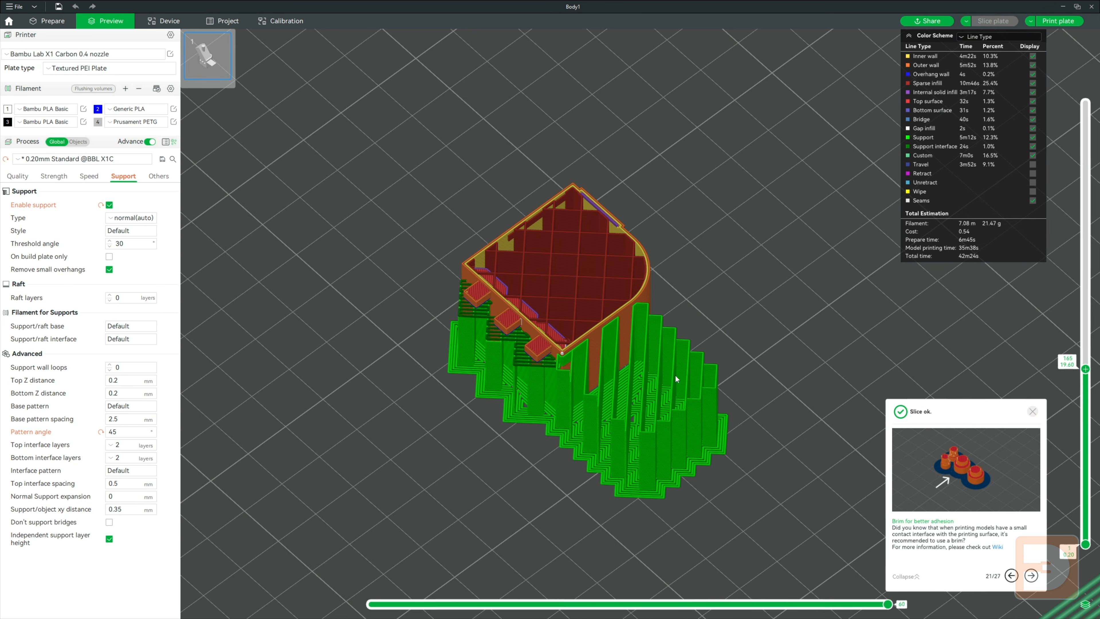
pyautogui.click(100, 432)
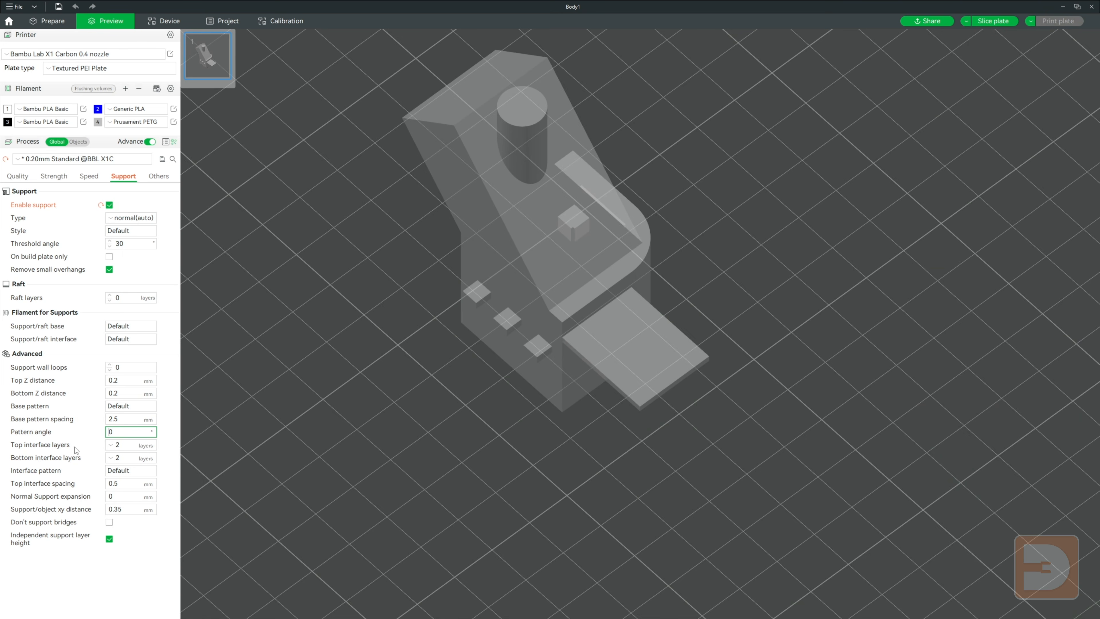
pyautogui.click(993, 21)
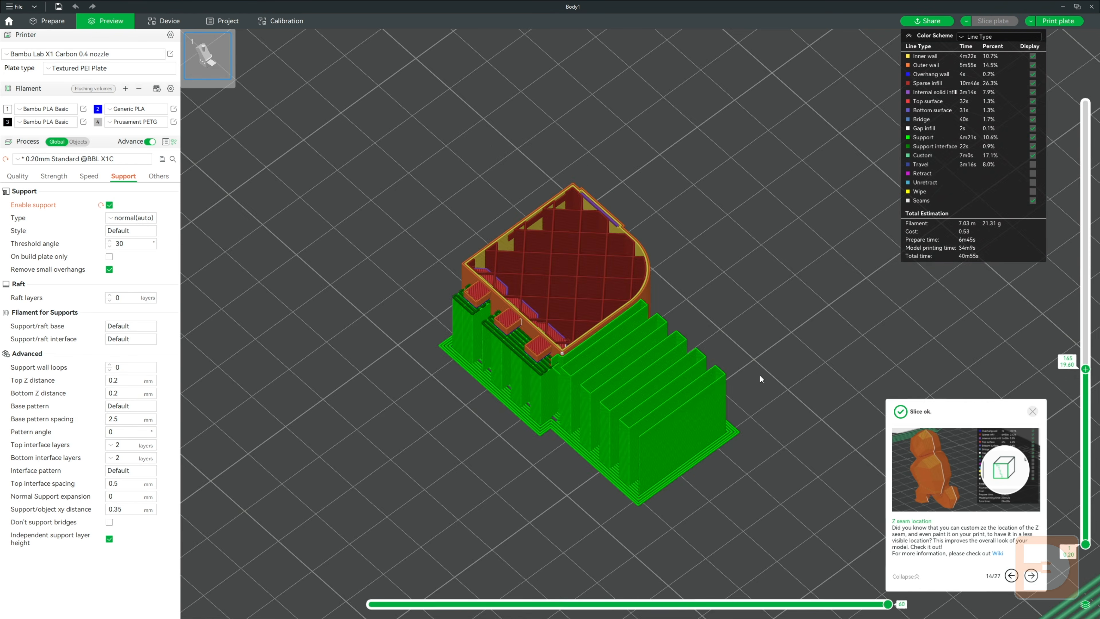
# Examine the support interface up close and review the top interface layer and interface pattern options, keeping 2 layers and Default
pyautogui.moveTo(455, 419); pyautogui.dragTo(726, 415, button='middle')
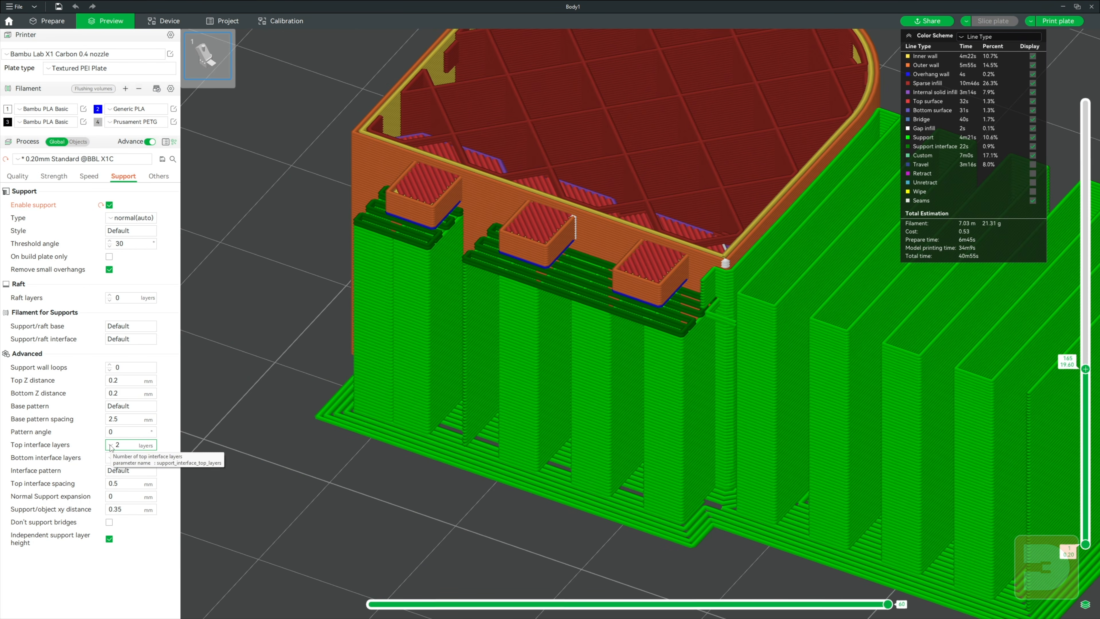
pyautogui.click(123, 447)
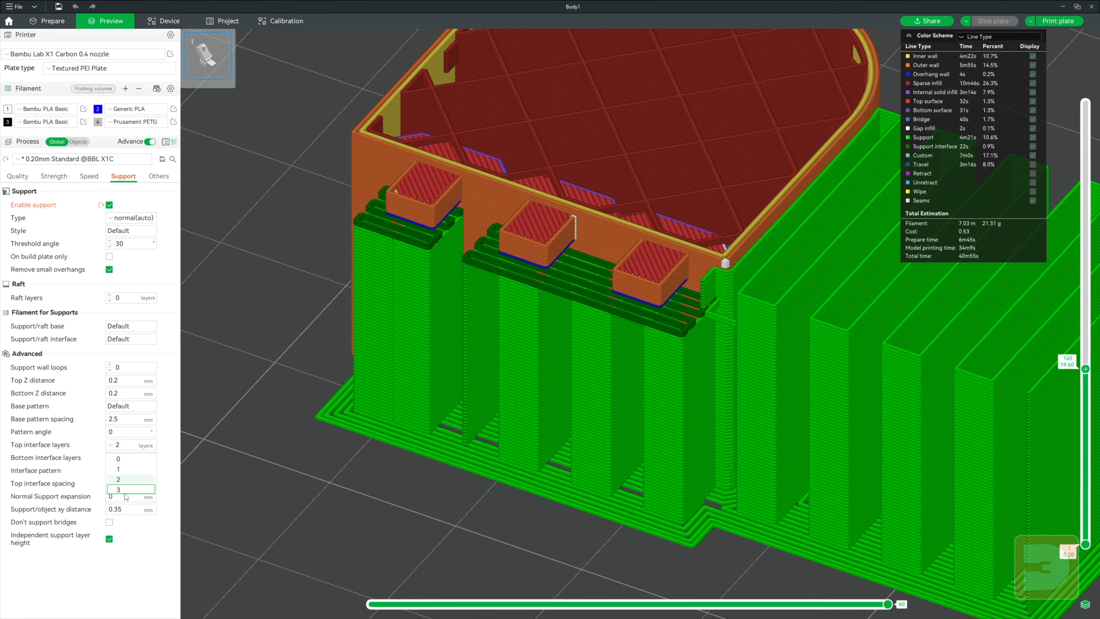
pyautogui.click(114, 479)
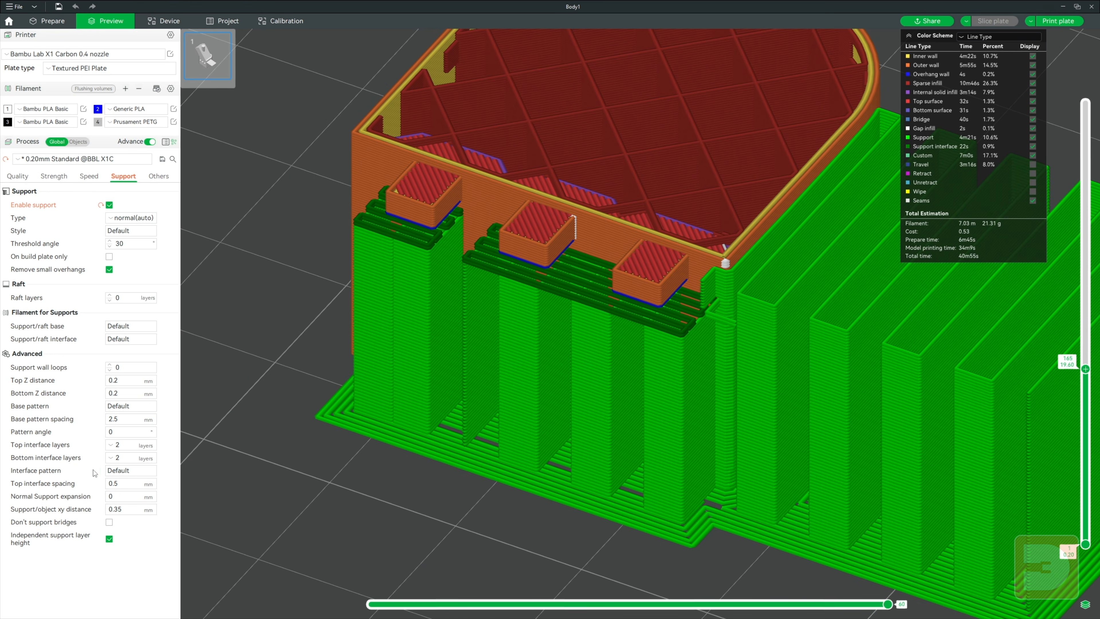
pyautogui.click(117, 471)
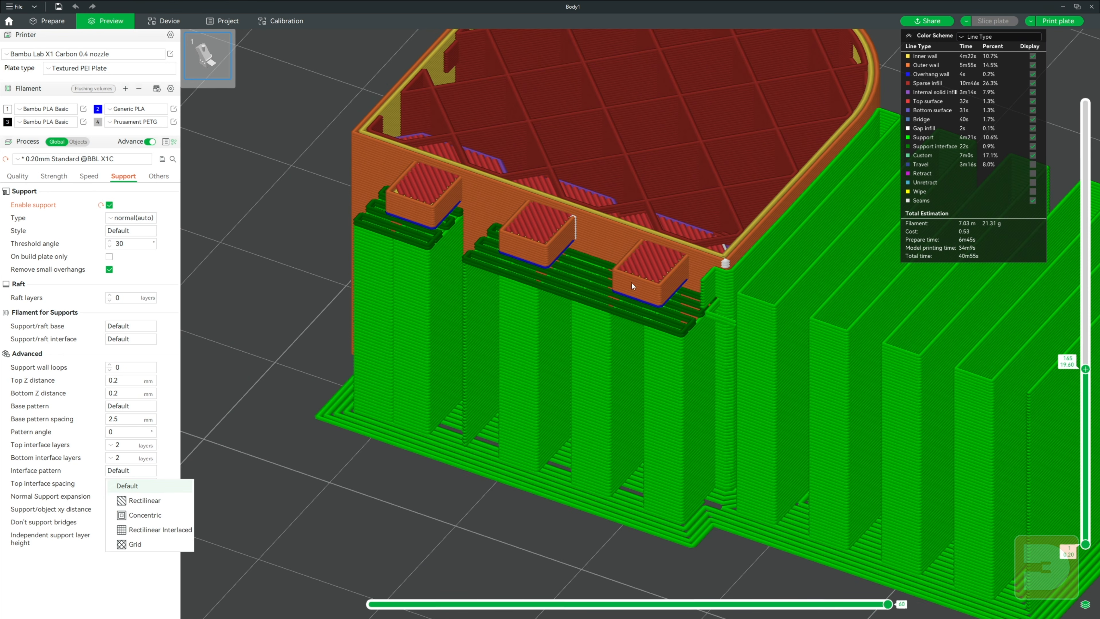
pyautogui.click(100, 492)
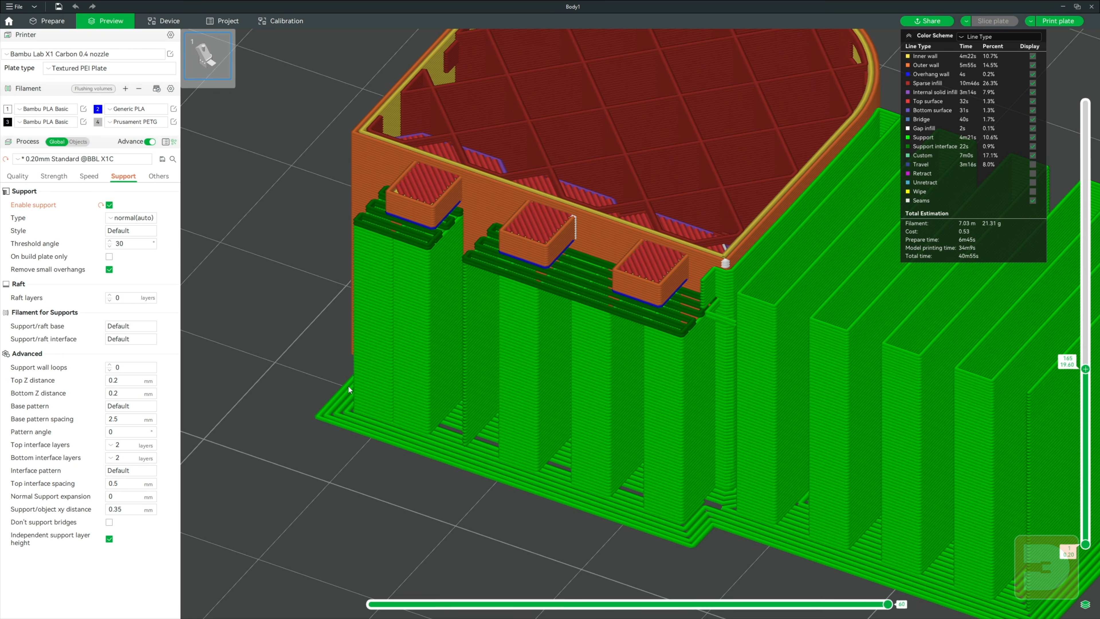
# Slice the test model with a normal support expansion of 8 mm, and reslice it with 0 mm restored
pyautogui.click(135, 498)
pyautogui.write('8')
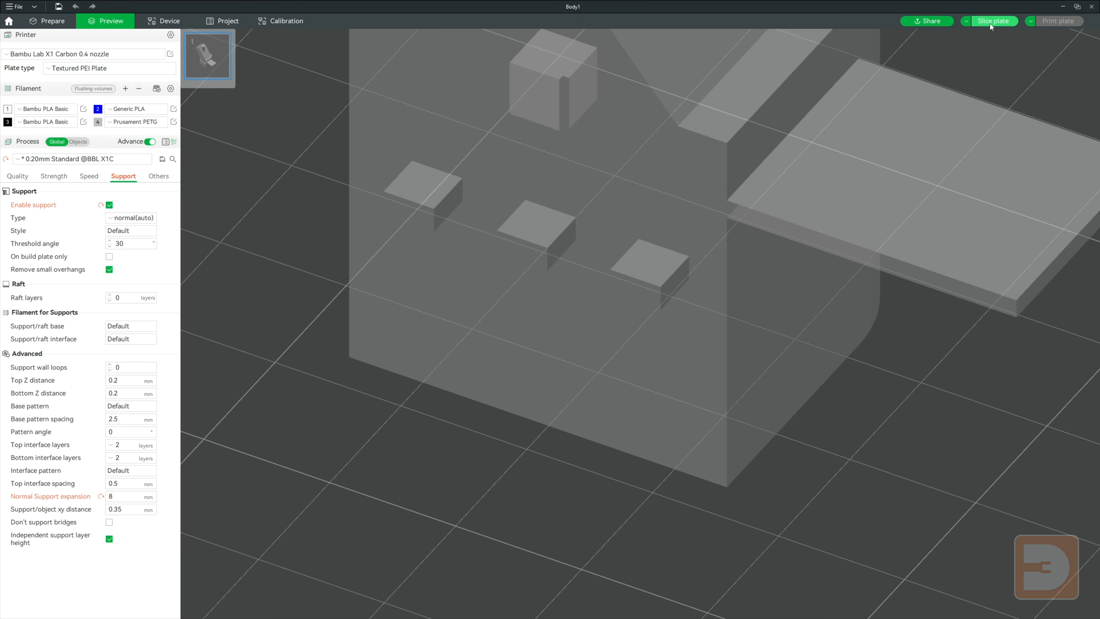
pyautogui.click(990, 22)
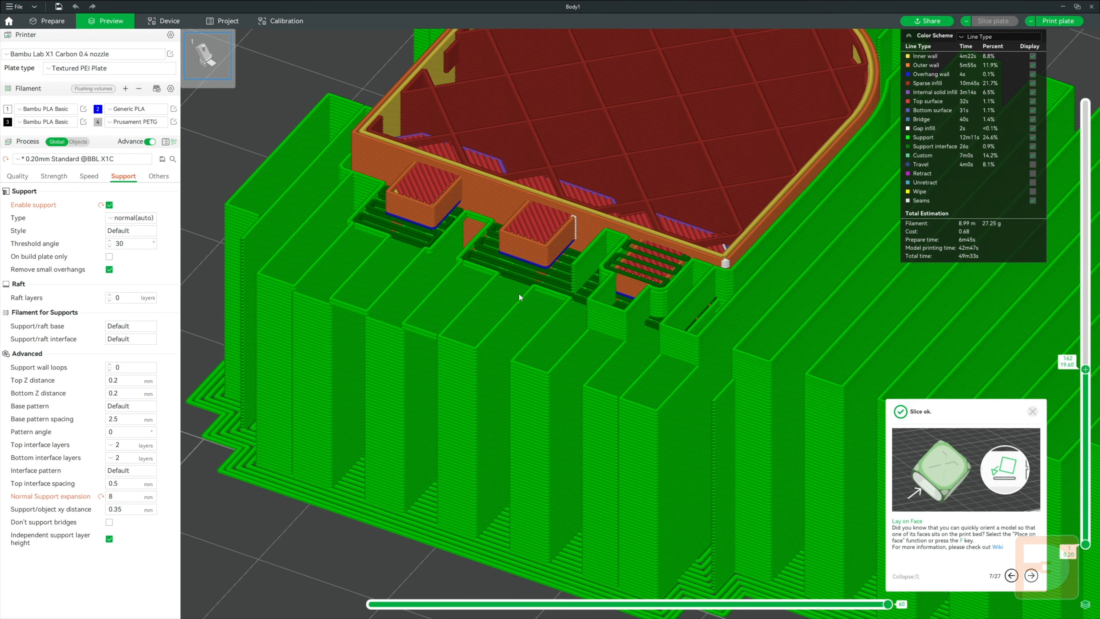
pyautogui.scroll(-5, 520, 296)
pyautogui.moveTo(1085, 369); pyautogui.dragTo(1086, 123)
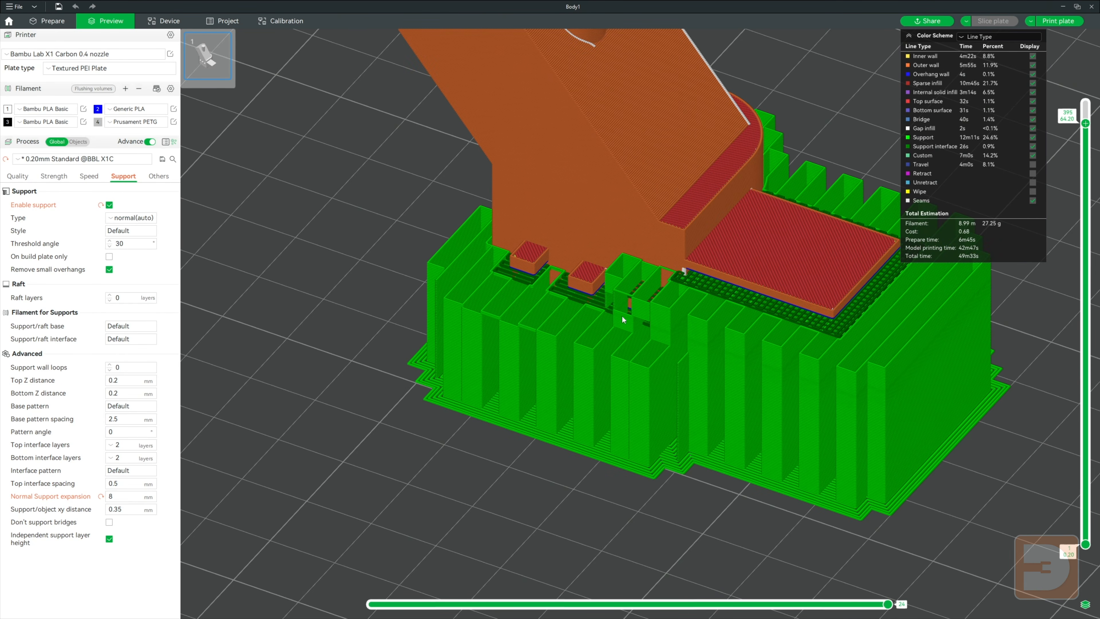
pyautogui.scroll(-5, 634, 299)
pyautogui.scroll(8, 611, 343)
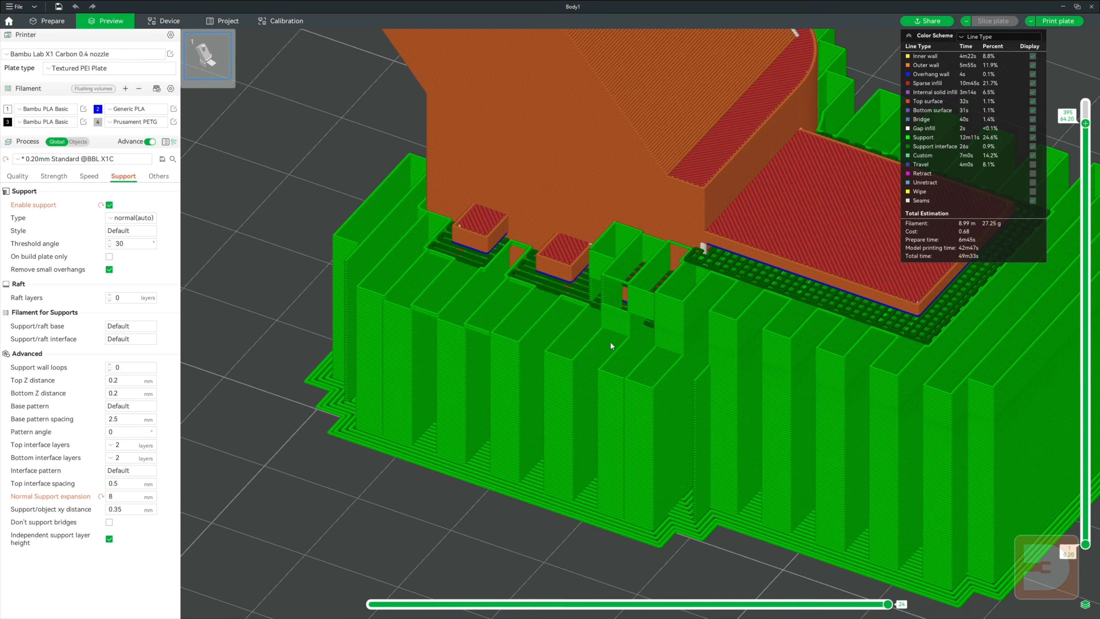
pyautogui.click(100, 497)
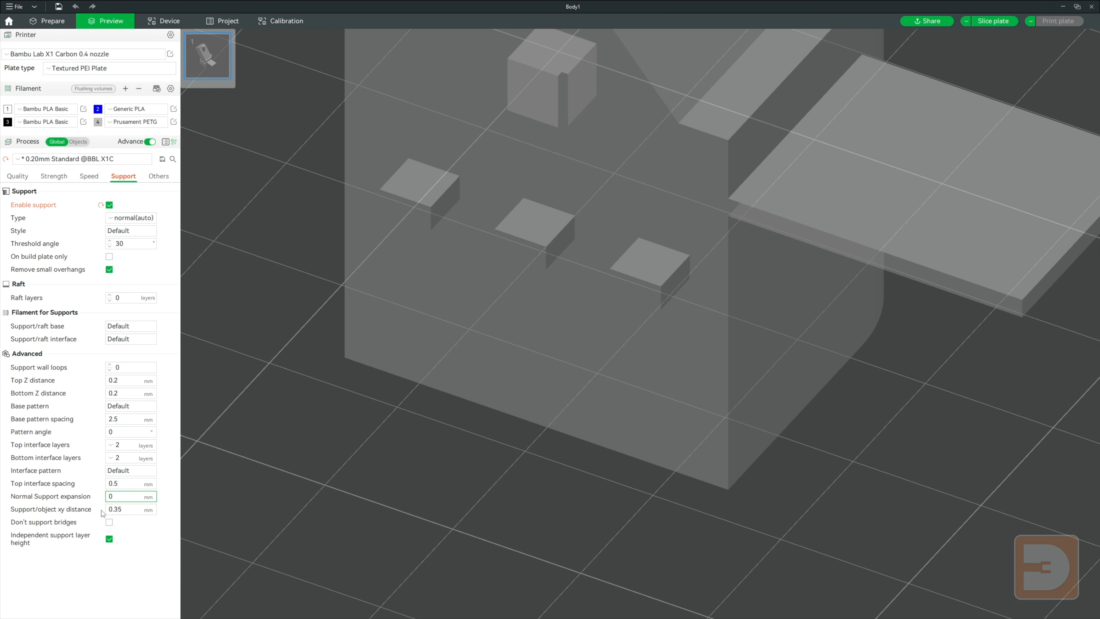
pyautogui.scroll(-4, 225, 474)
pyautogui.click(993, 21)
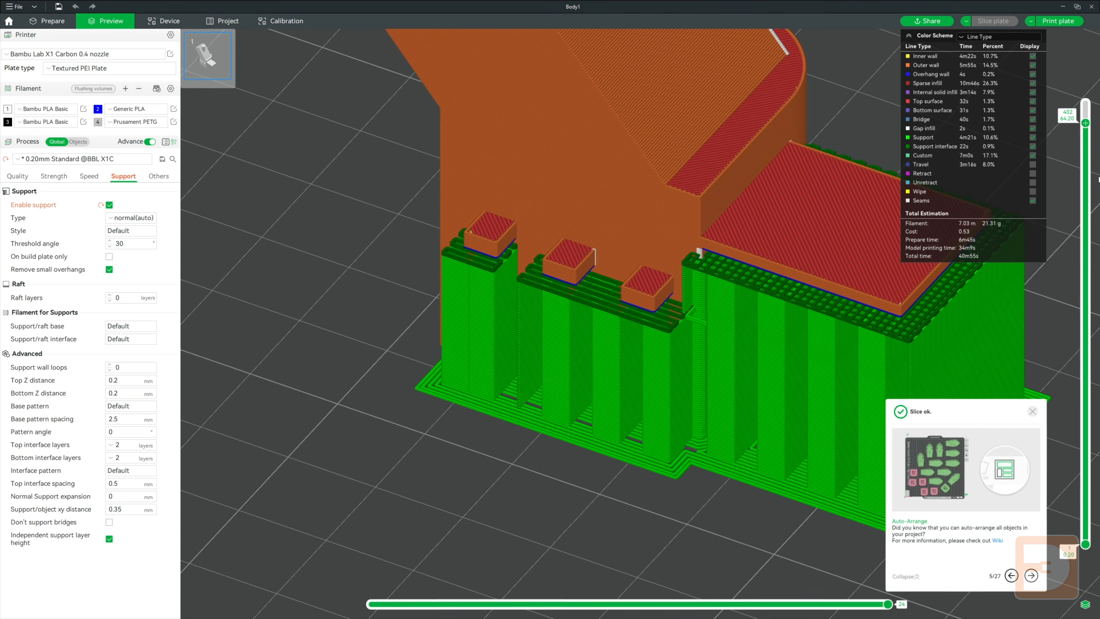
# Slice the test model with a support/object xy distance of 2 mm to inspect the wall gap, and restore the distance to 0.35 mm
pyautogui.moveTo(1086, 122); pyautogui.dragTo(1086, 360)
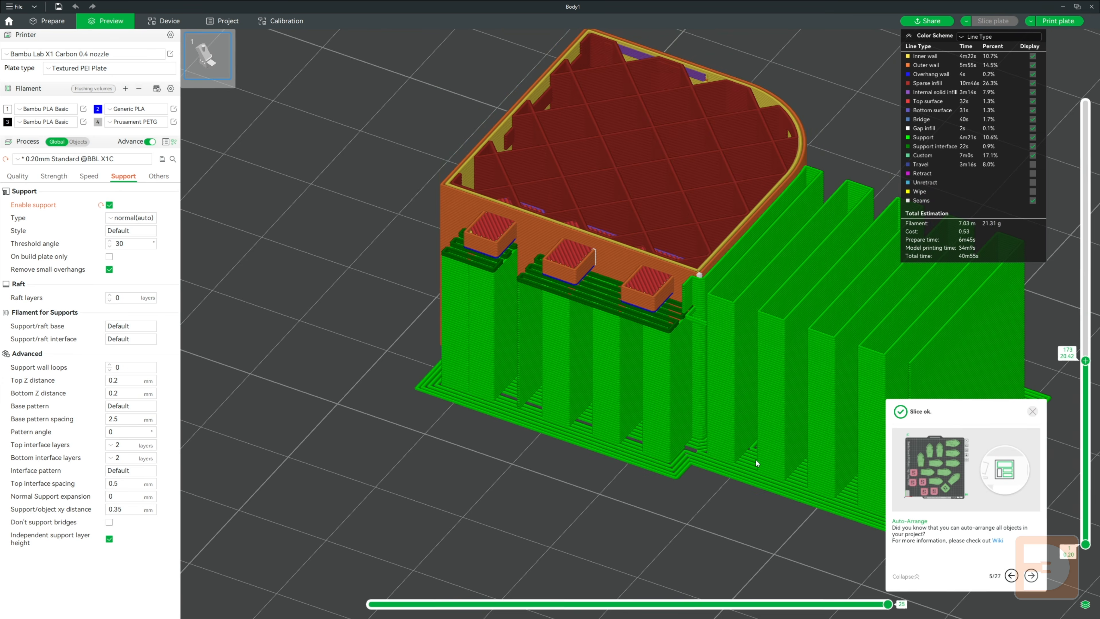
pyautogui.moveTo(793, 439); pyautogui.dragTo(716, 513)
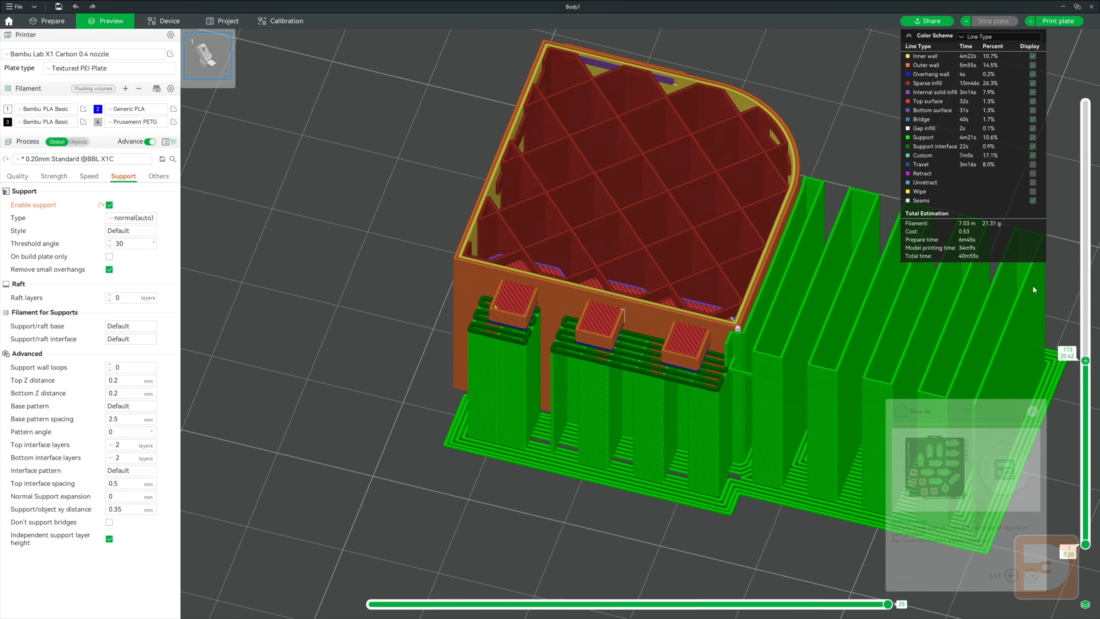
pyautogui.moveTo(1086, 360); pyautogui.dragTo(1086, 428)
pyautogui.moveTo(758, 585); pyautogui.dragTo(625, 409)
pyautogui.moveTo(472, 468); pyautogui.dragTo(400, 384, button='right')
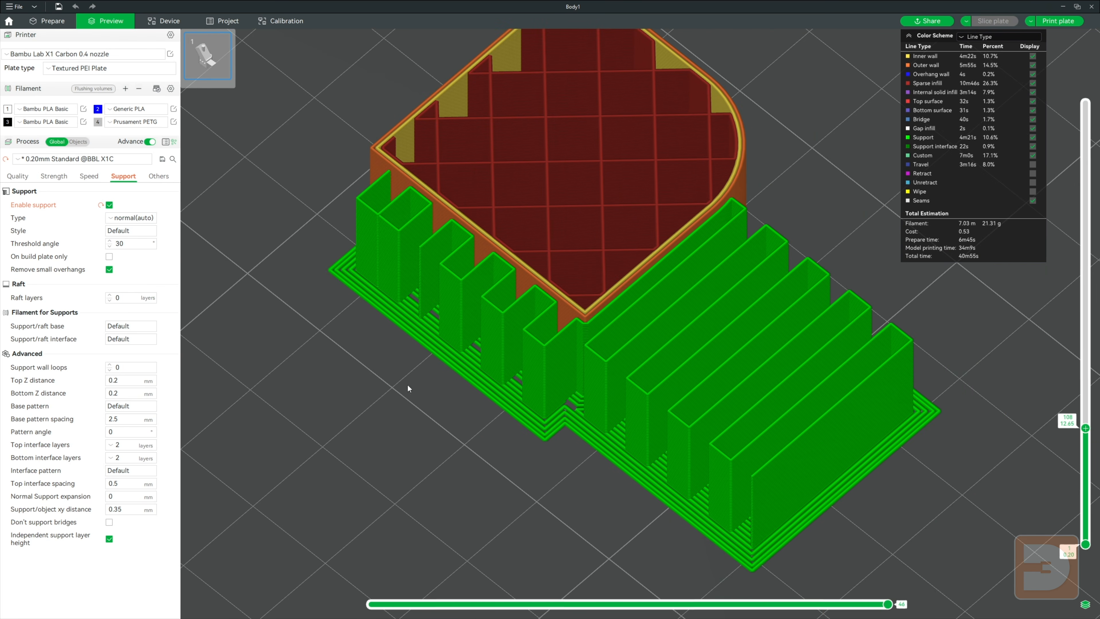
pyautogui.scroll(2, 471, 361)
pyautogui.click(112, 511)
pyautogui.hotkey('ctrl', 'a')
pyautogui.write('2')
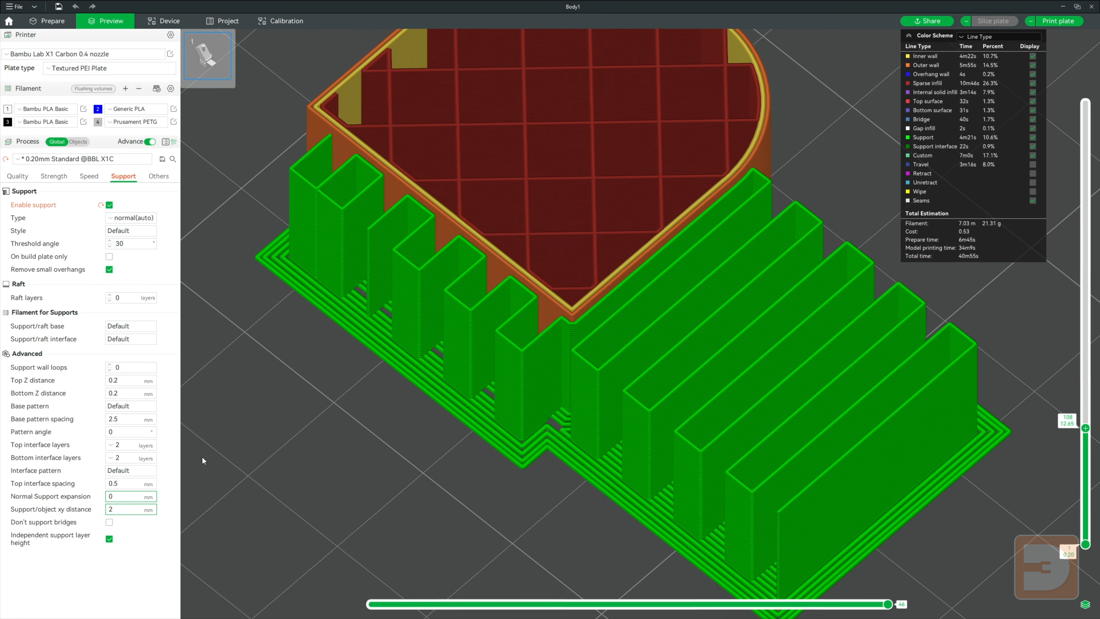
pyautogui.click(822, 106)
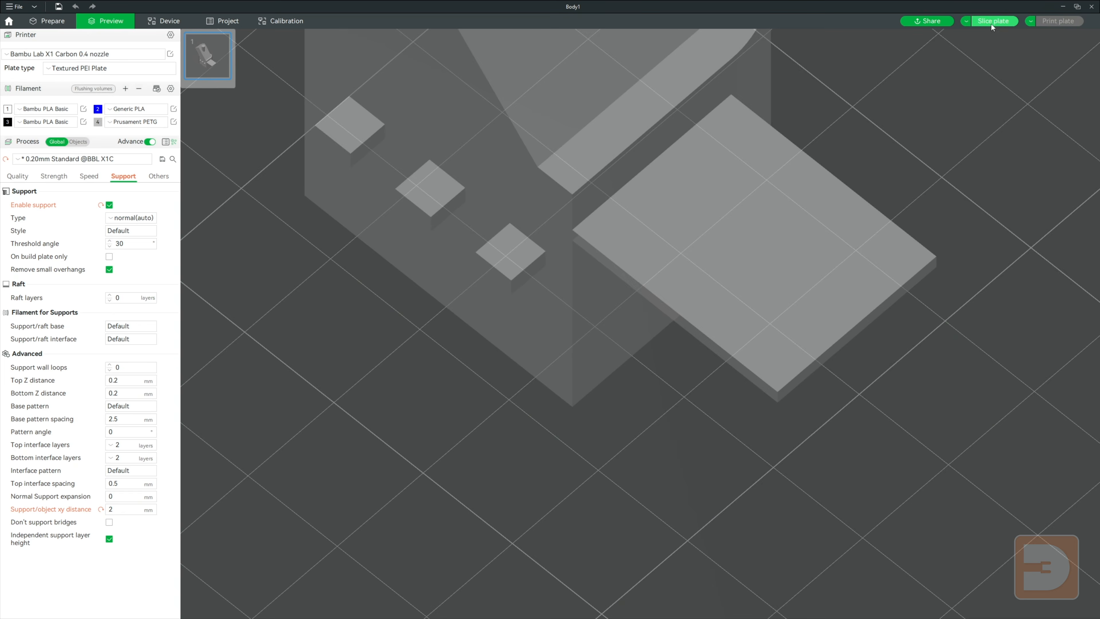
pyautogui.click(992, 26)
pyautogui.moveTo(1086, 431); pyautogui.dragTo(1086, 421)
pyautogui.moveTo(802, 292); pyautogui.dragTo(541, 416)
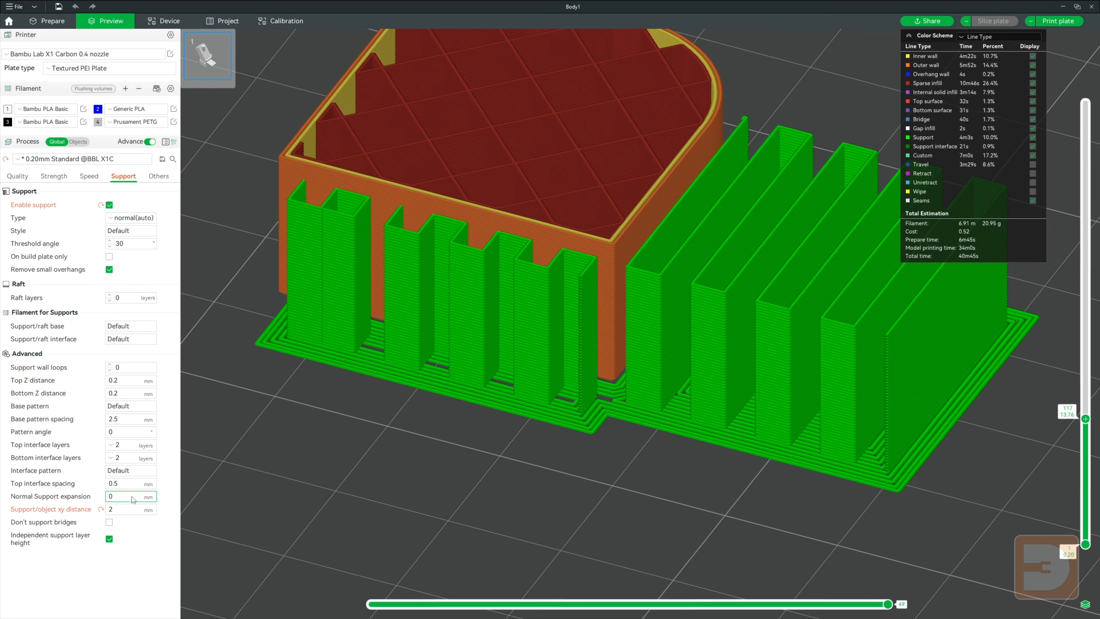
pyautogui.click(101, 509)
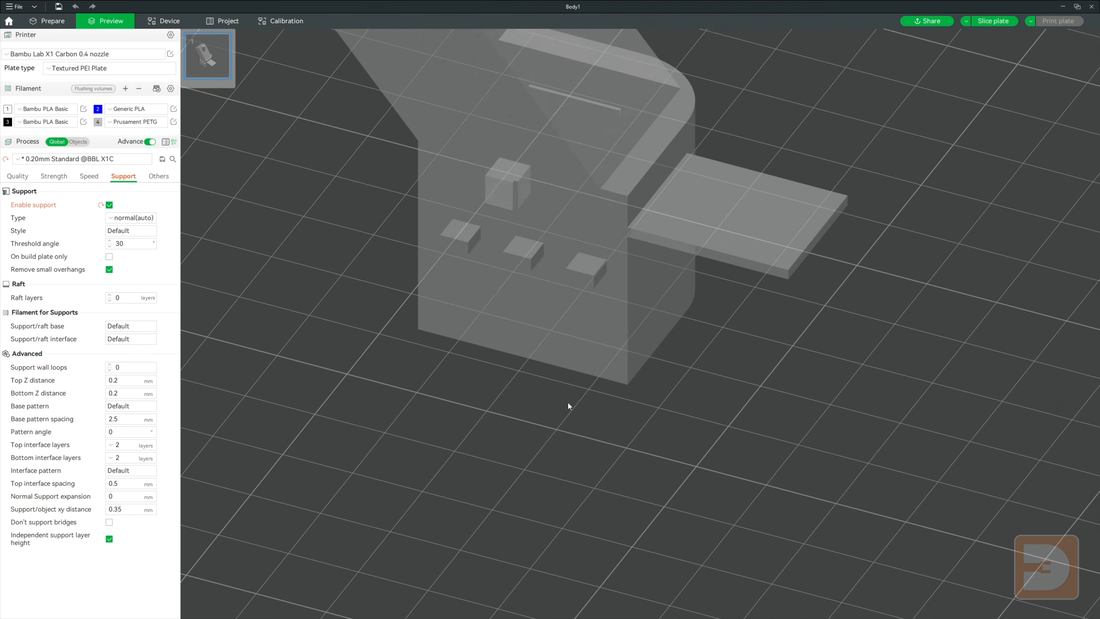
# Reslice the test model and go through its layers up close to compare the heights of the support and model layers
pyautogui.moveTo(568, 403); pyautogui.dragTo(477, 612, button='middle')
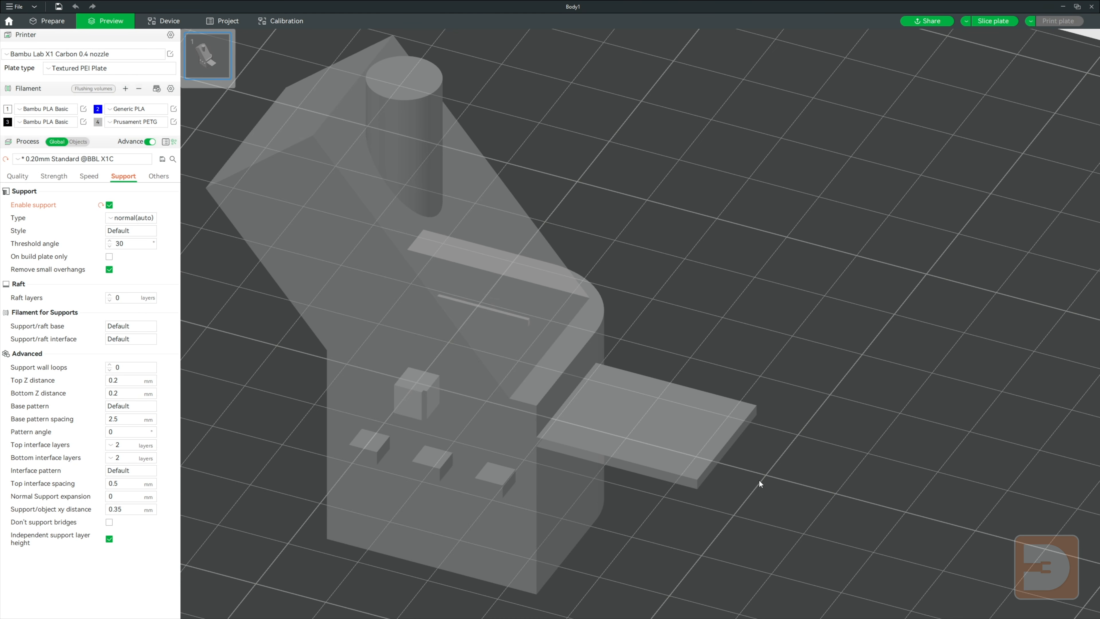
pyautogui.scroll(3, 810, 425)
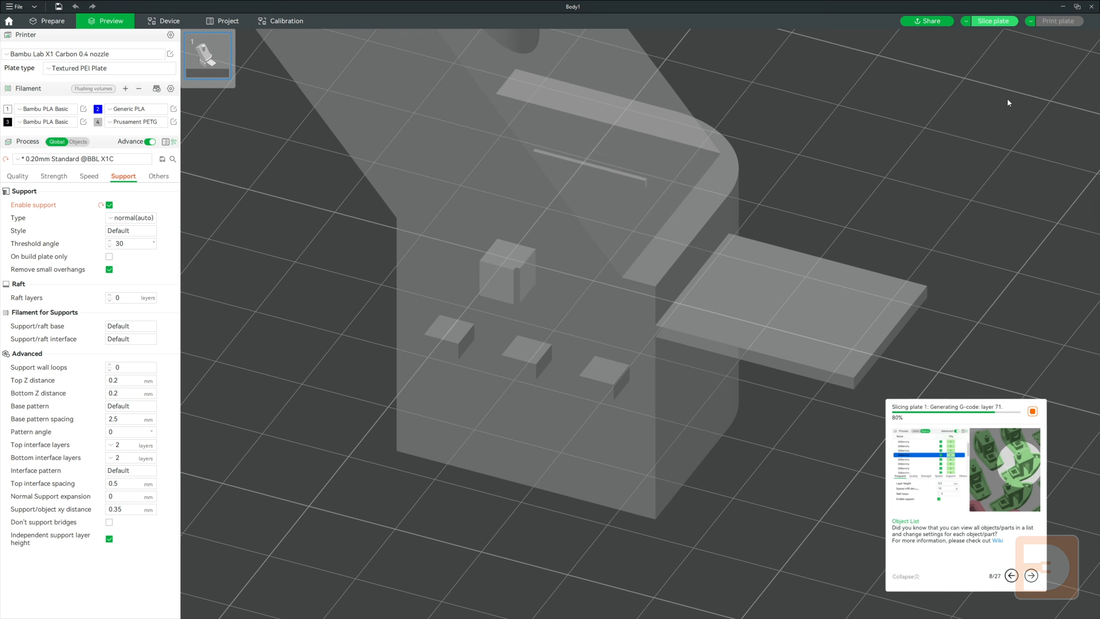
pyautogui.scroll(5, 785, 283)
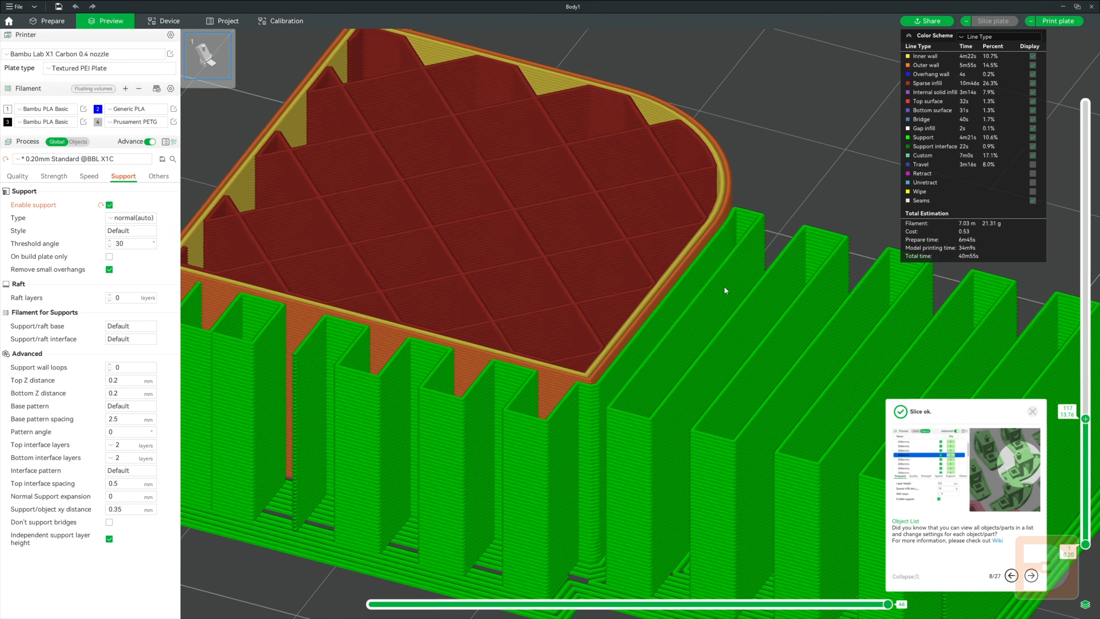
pyautogui.scroll(2, 761, 253)
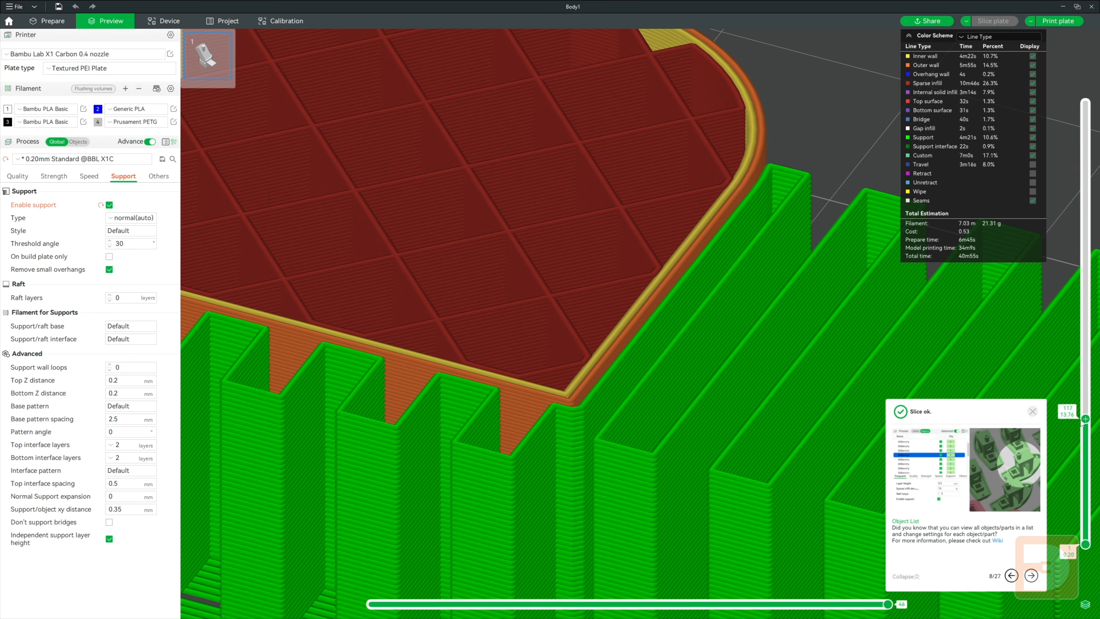
pyautogui.scroll(5, 1083, 422)
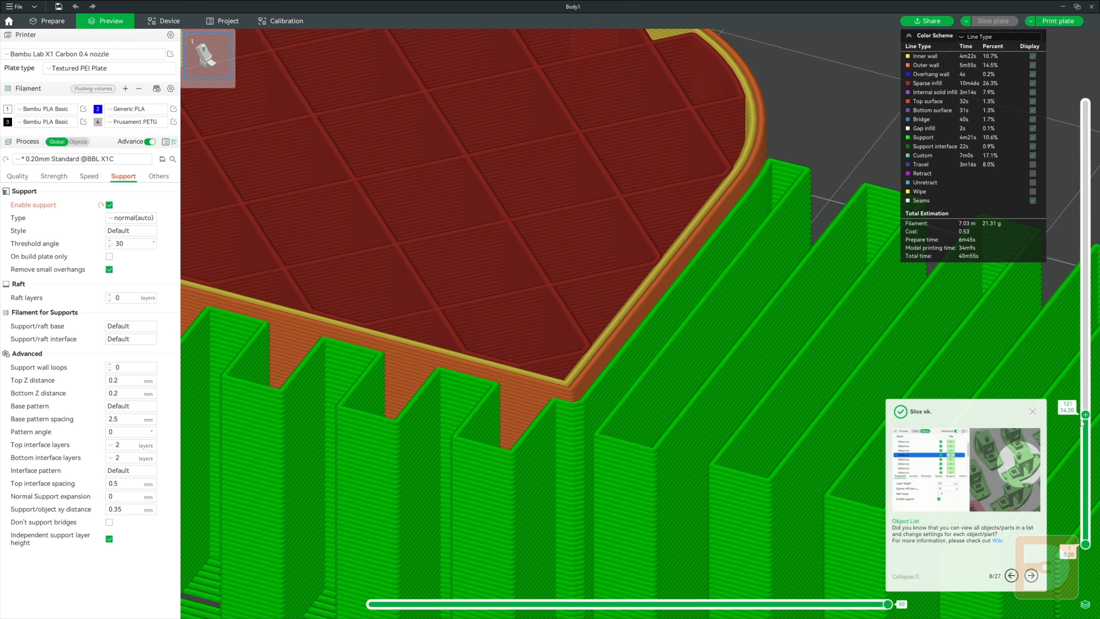
pyautogui.scroll(6, 1083, 423)
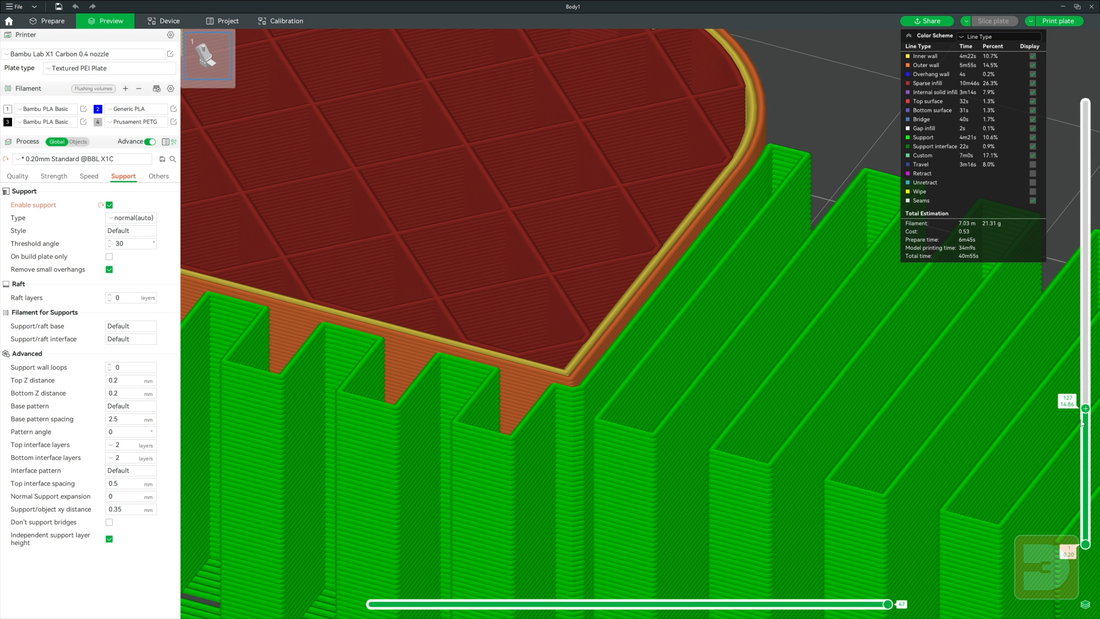
pyautogui.scroll(2, 1083, 423)
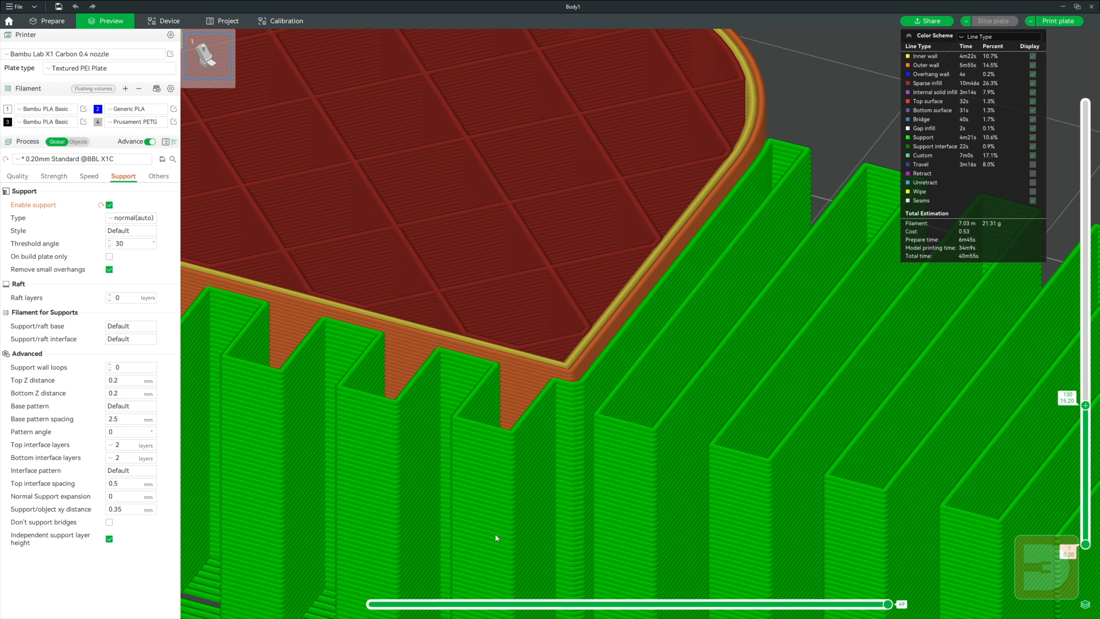
# Slice the test model without independent support layer height, go through its layers, and re-enable the option
pyautogui.click(110, 539)
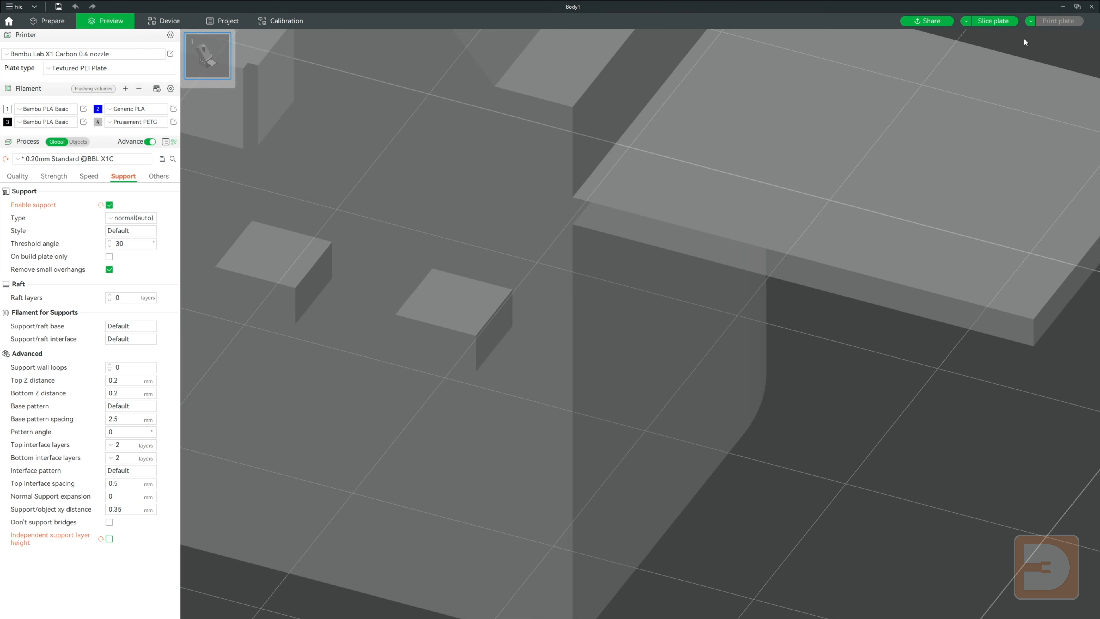
pyautogui.click(1011, 23)
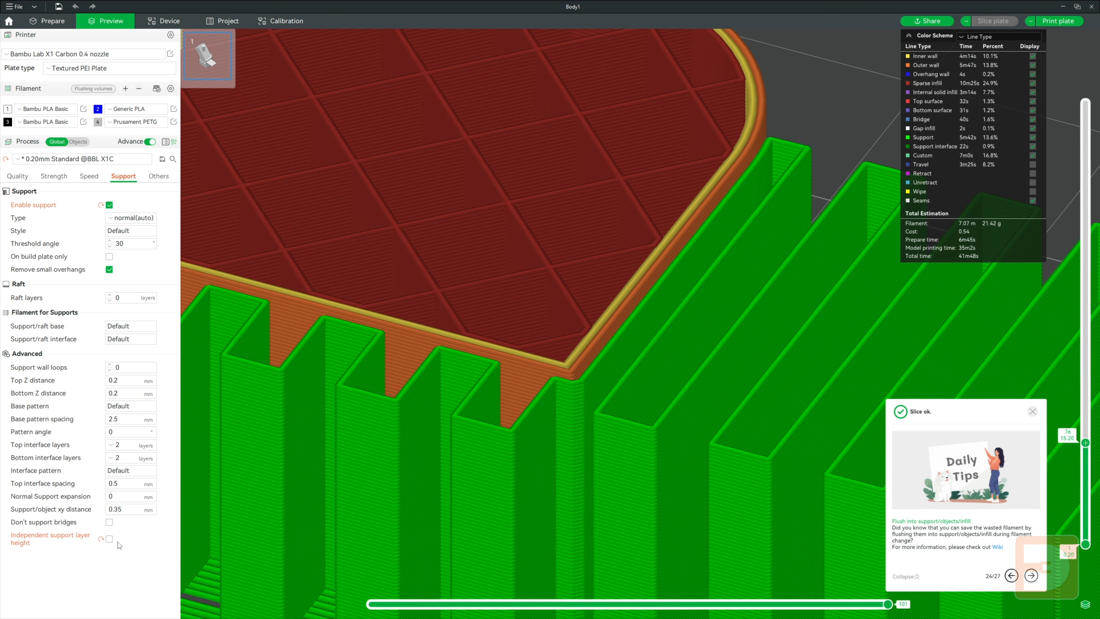
pyautogui.scroll(-1, 1088, 447)
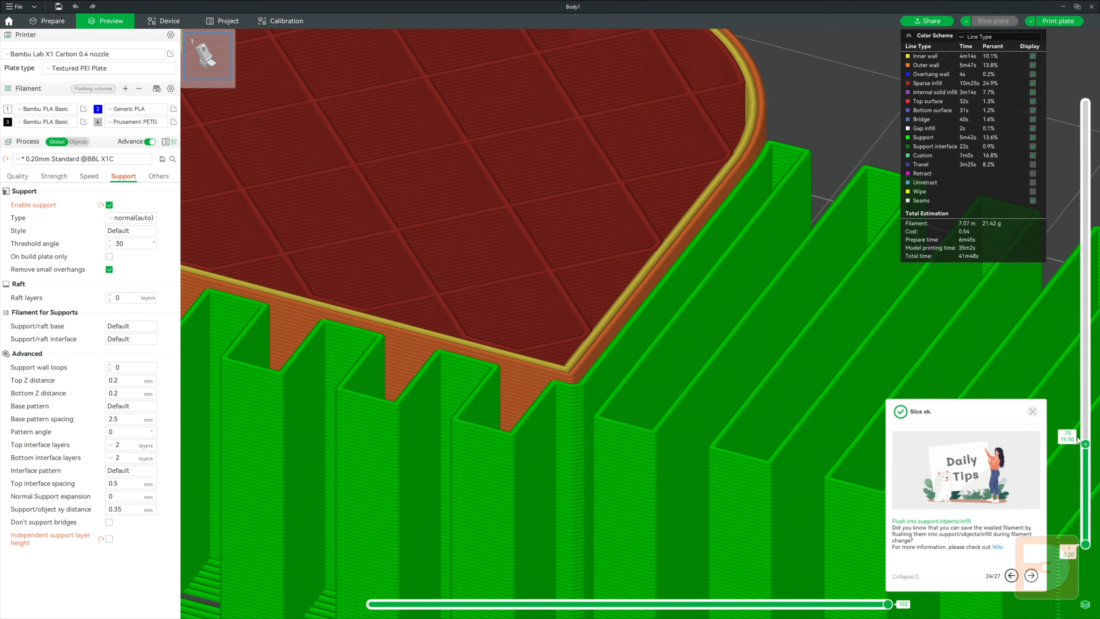
pyautogui.scroll(5, 1079, 440)
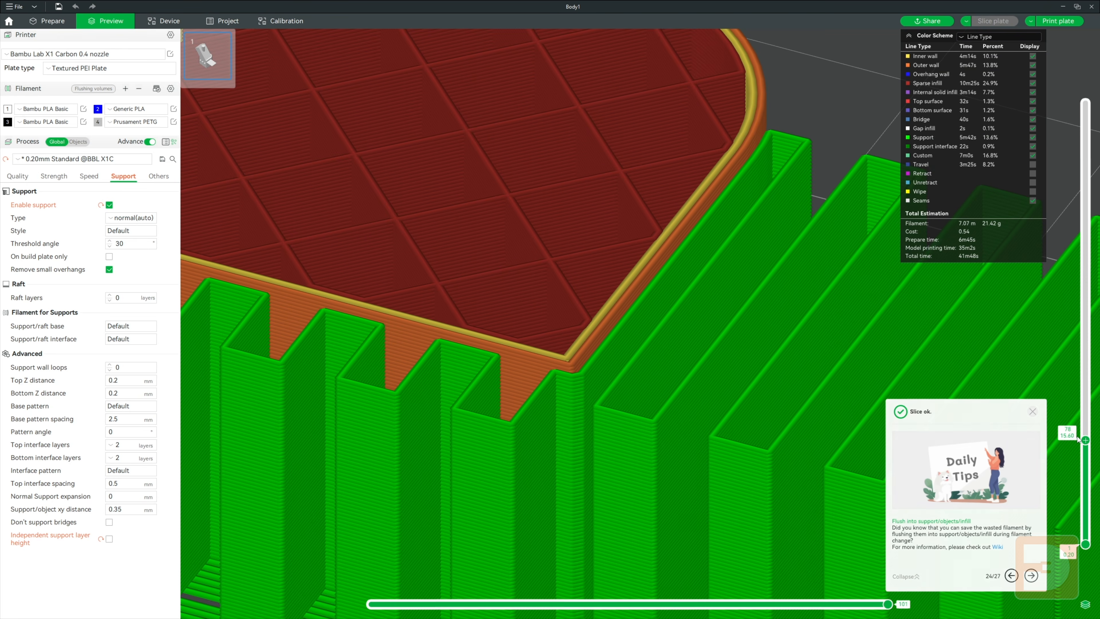
pyautogui.scroll(4, 1079, 438)
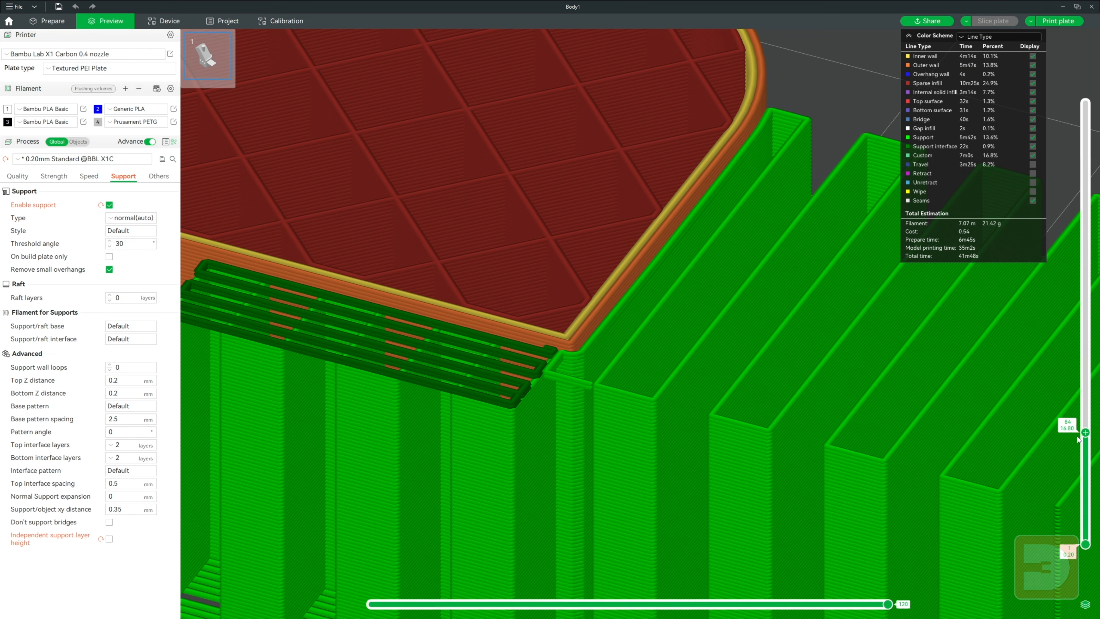
pyautogui.scroll(-10, 537, 337)
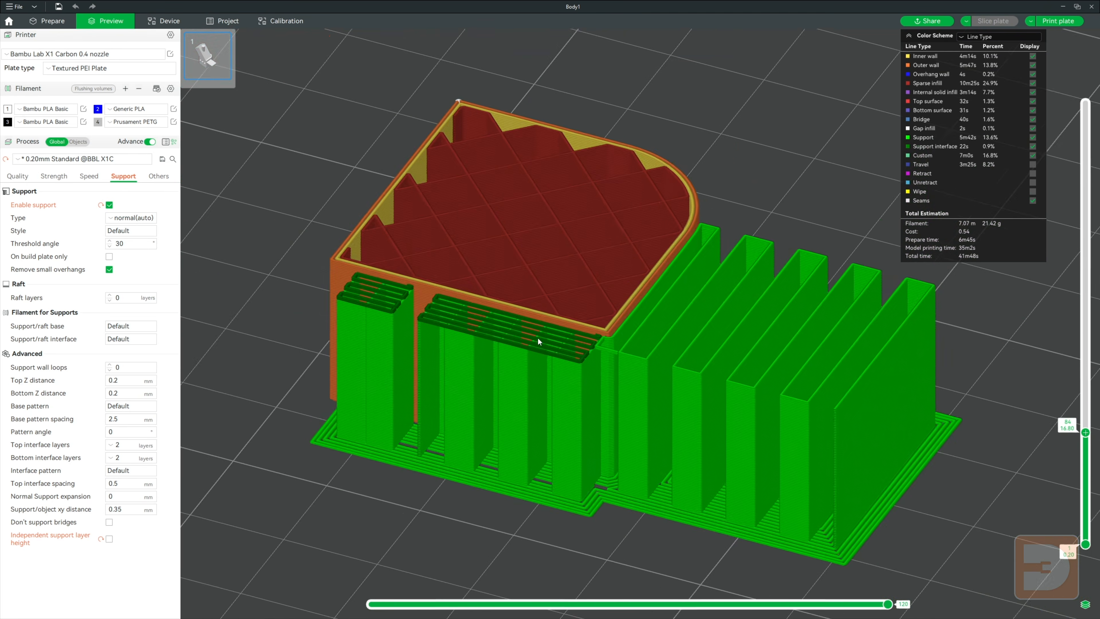
pyautogui.click(109, 539)
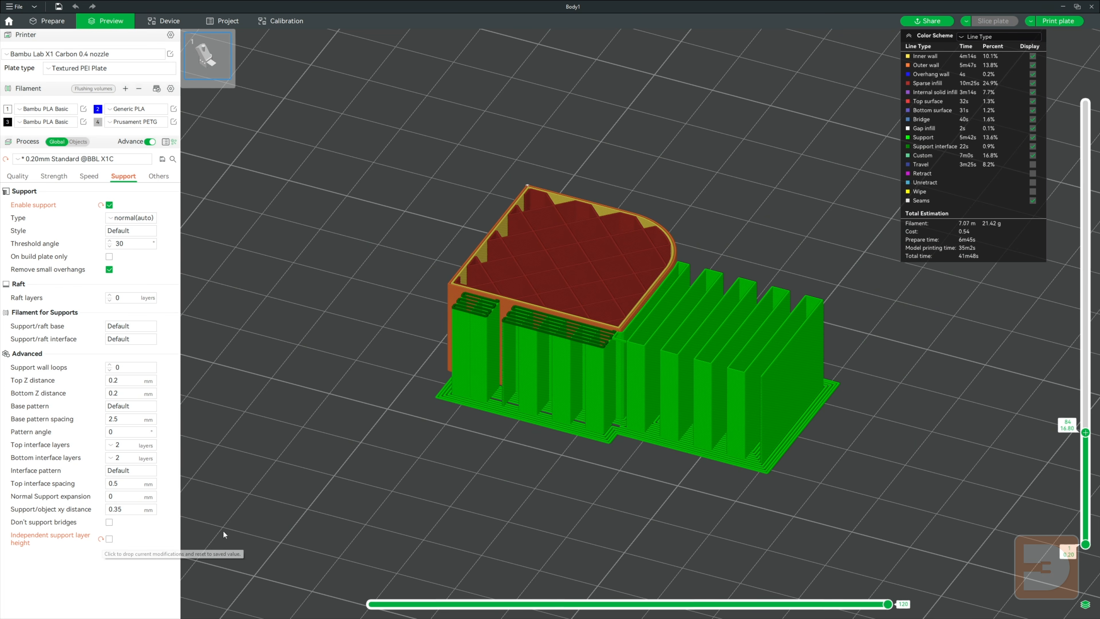
pyautogui.scroll(5, 564, 512)
pyautogui.moveTo(738, 437); pyautogui.dragTo(768, 503, button='middle')
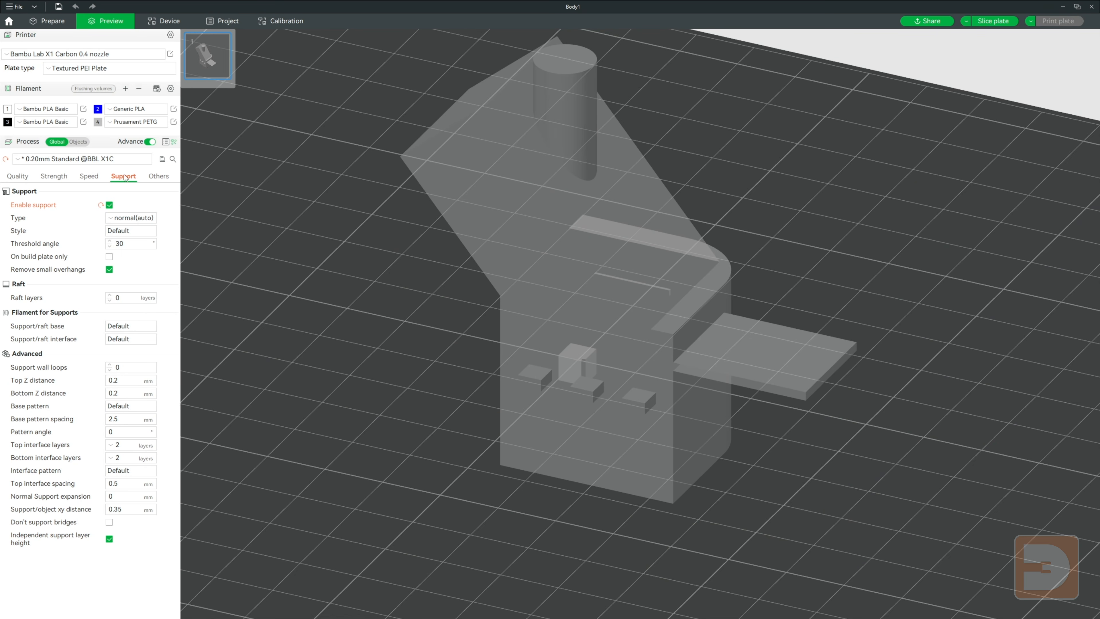
# Change the support type to tree(auto) and slice the test model
pyautogui.click(143, 217)
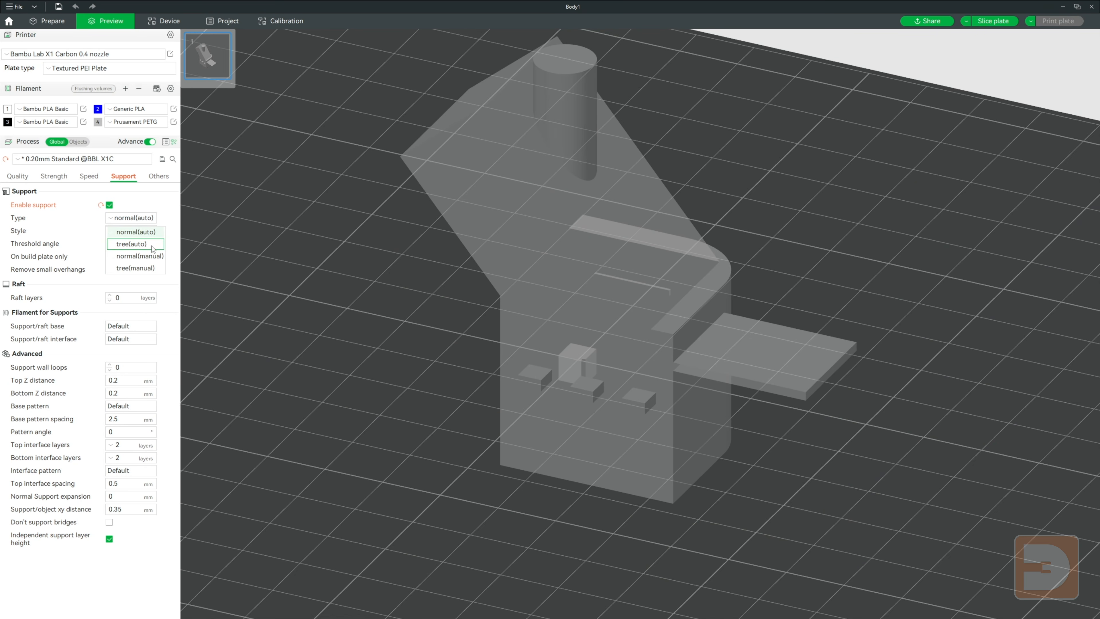
pyautogui.click(152, 247)
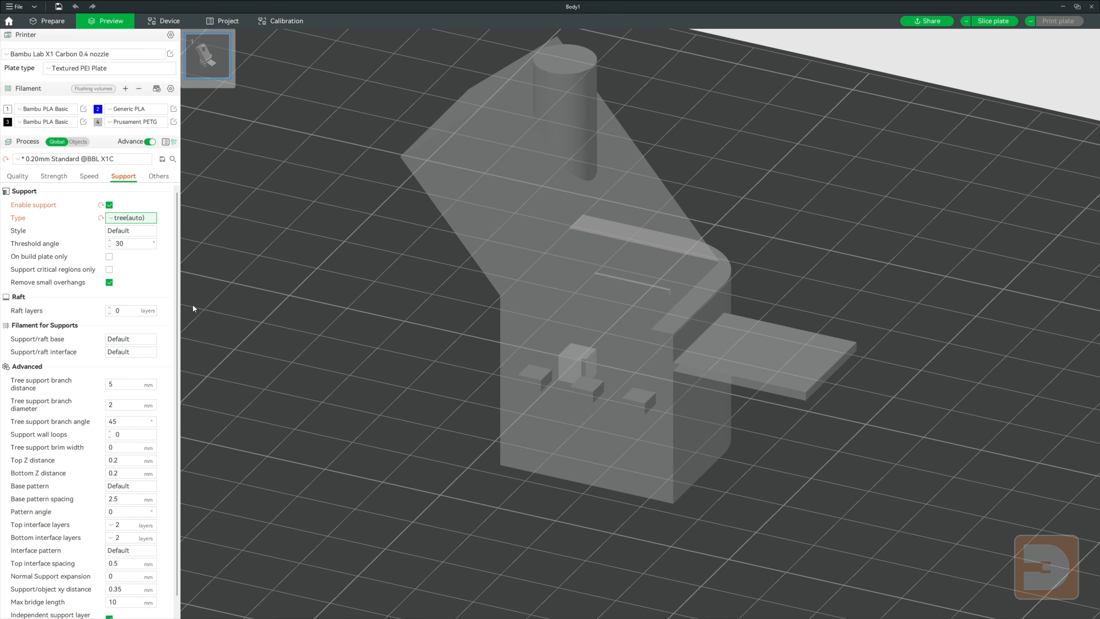
pyautogui.scroll(-1, 162, 306)
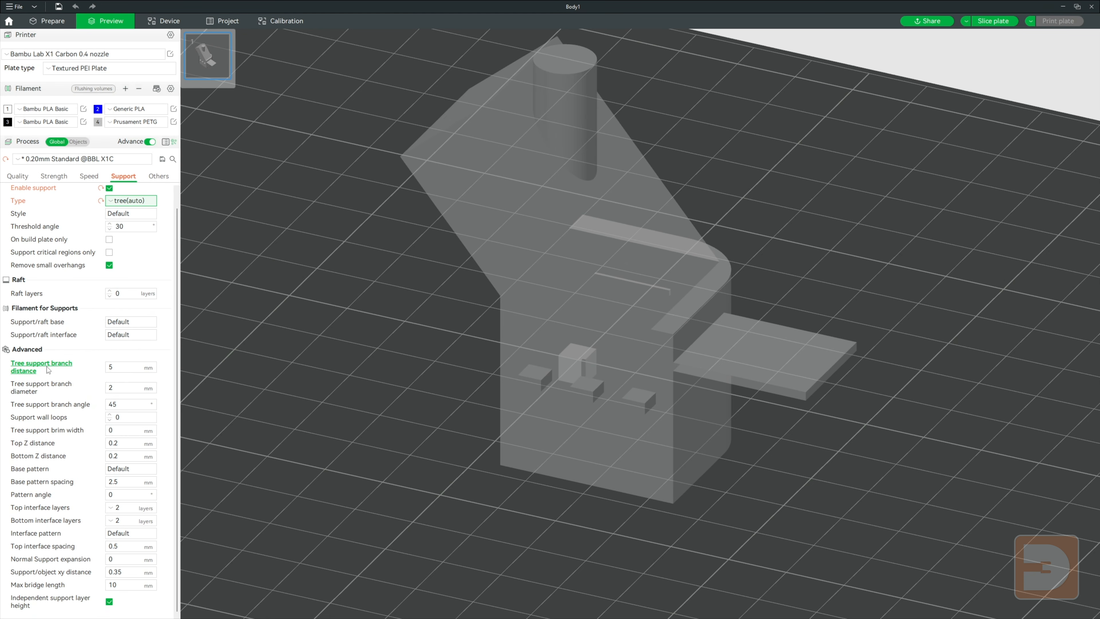
pyautogui.click(996, 23)
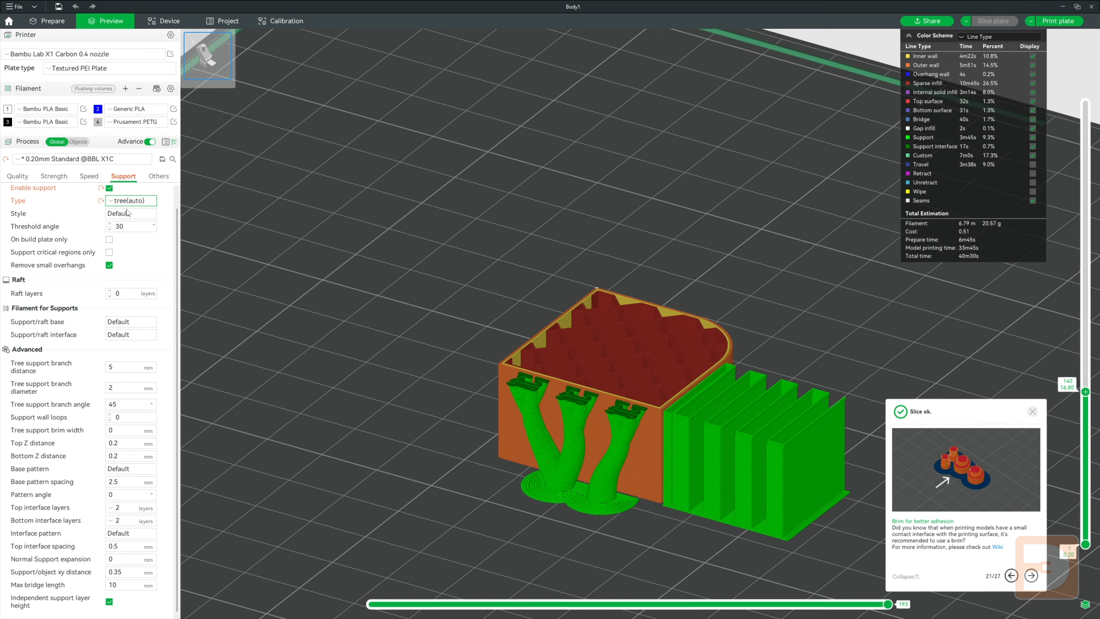
# Slice the test model with the Tree Slim support style and preview the layers up to the side plate
pyautogui.click(130, 213)
pyautogui.click(130, 227)
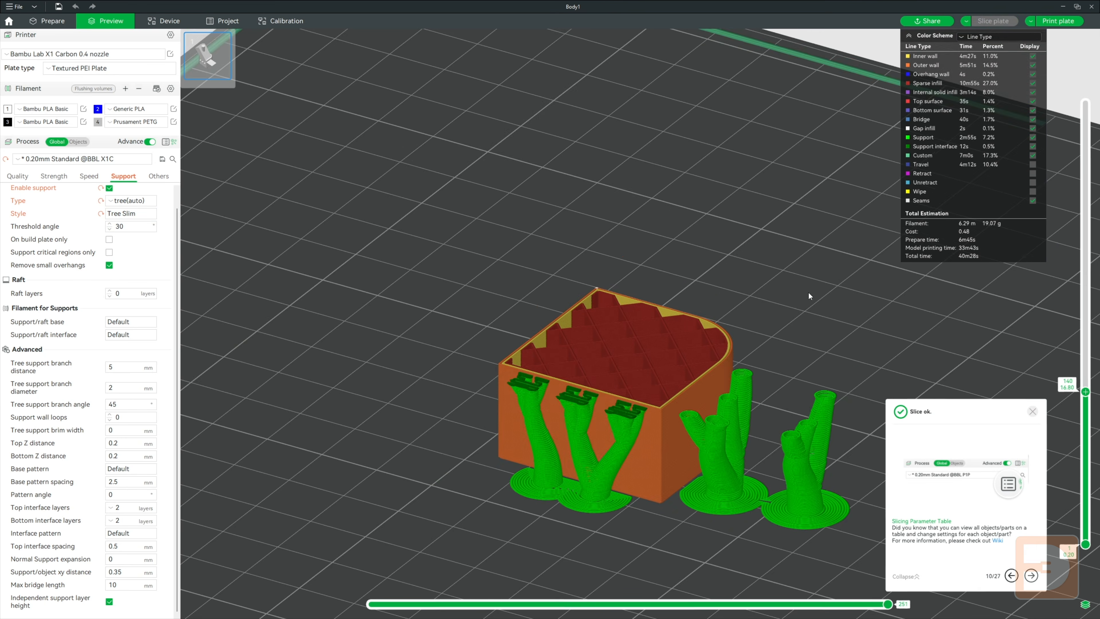
pyautogui.scroll(2, 800, 297)
pyautogui.moveTo(1085, 395); pyautogui.dragTo(1085, 333)
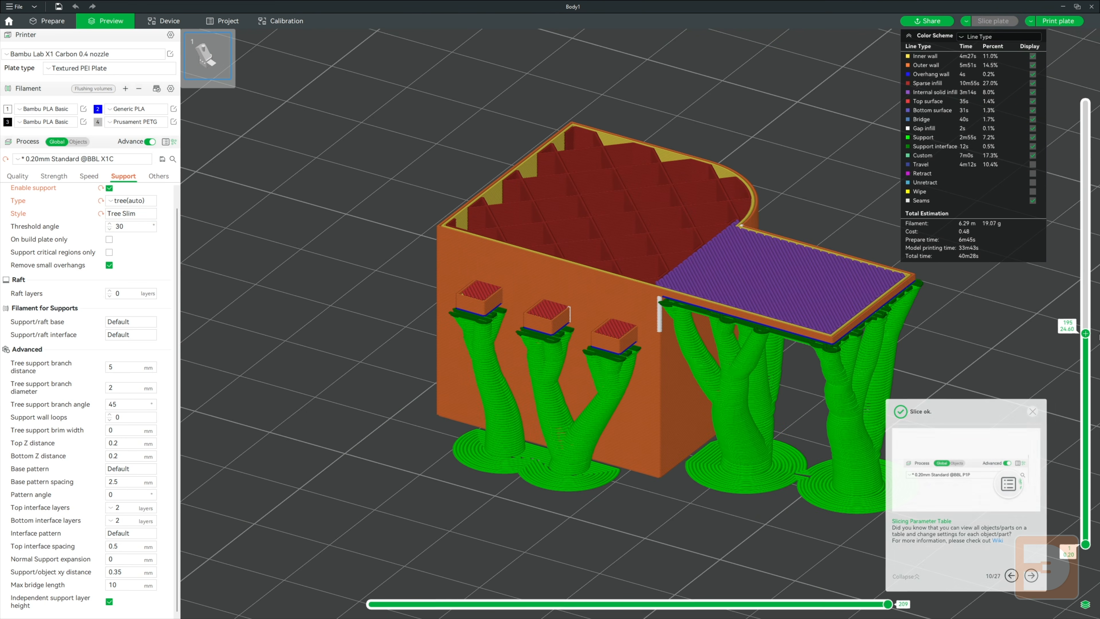
# Set the tree support branch distance to 10 mm and reslice the test model
pyautogui.click(126, 367)
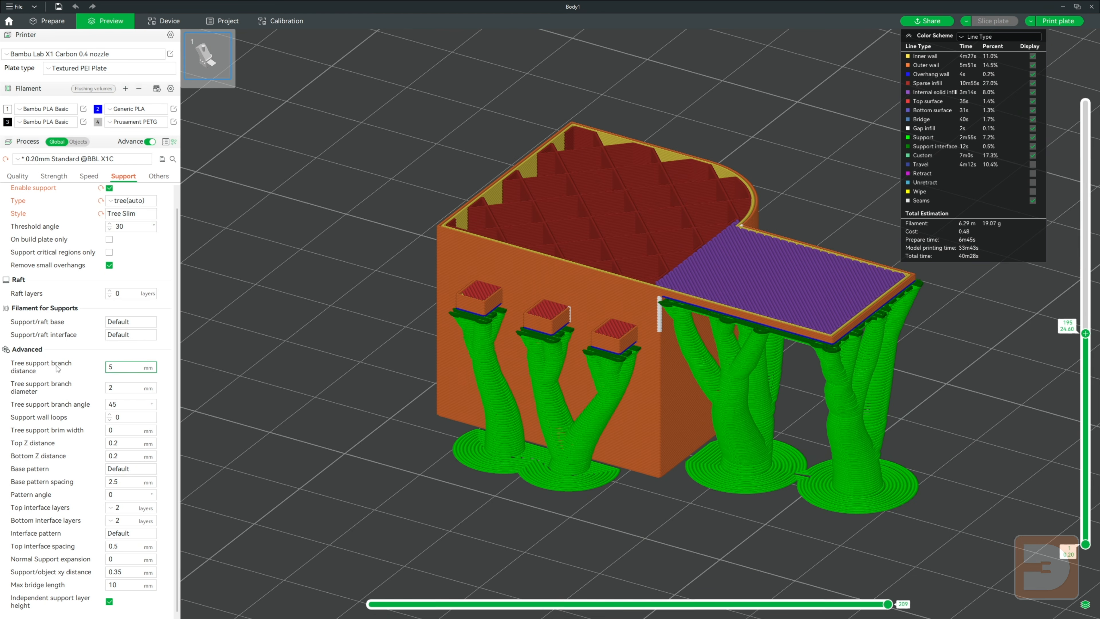
pyautogui.write('10')
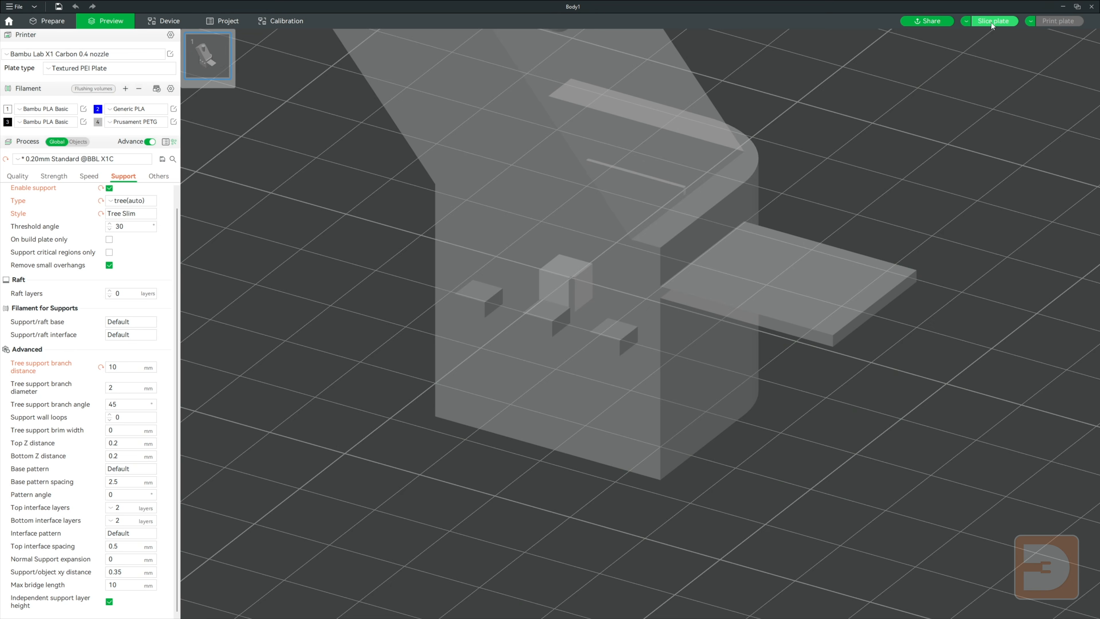
pyautogui.click(990, 23)
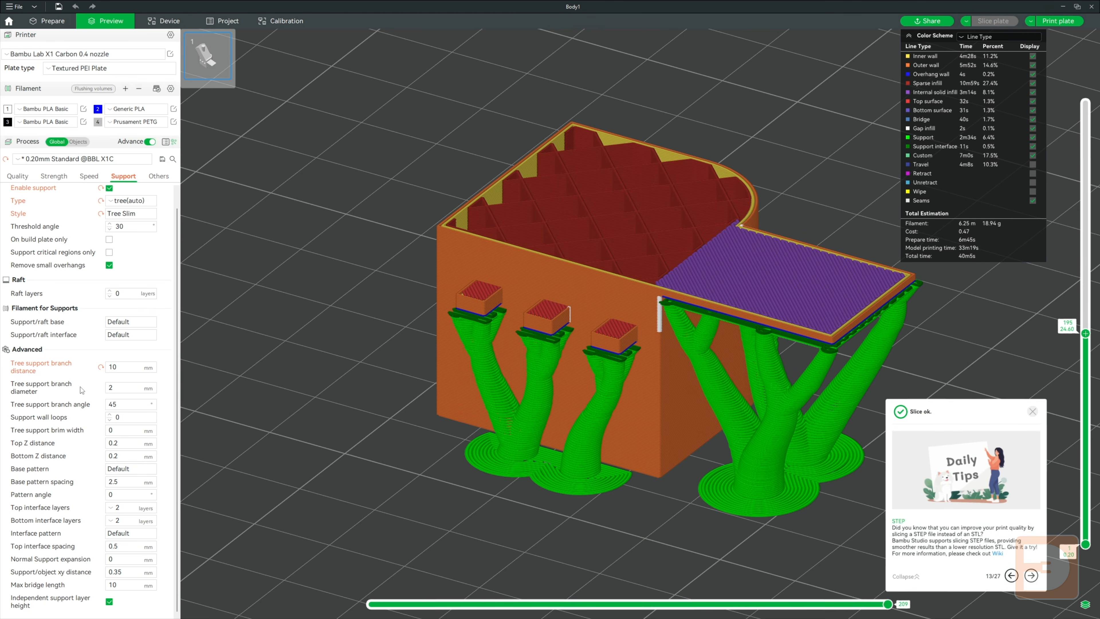
# Reslice with a 10 mm tree support branch diameter and the default branch distance, and reset the diameter to 2 mm
pyautogui.doubleClick(124, 392)
pyautogui.write('10')
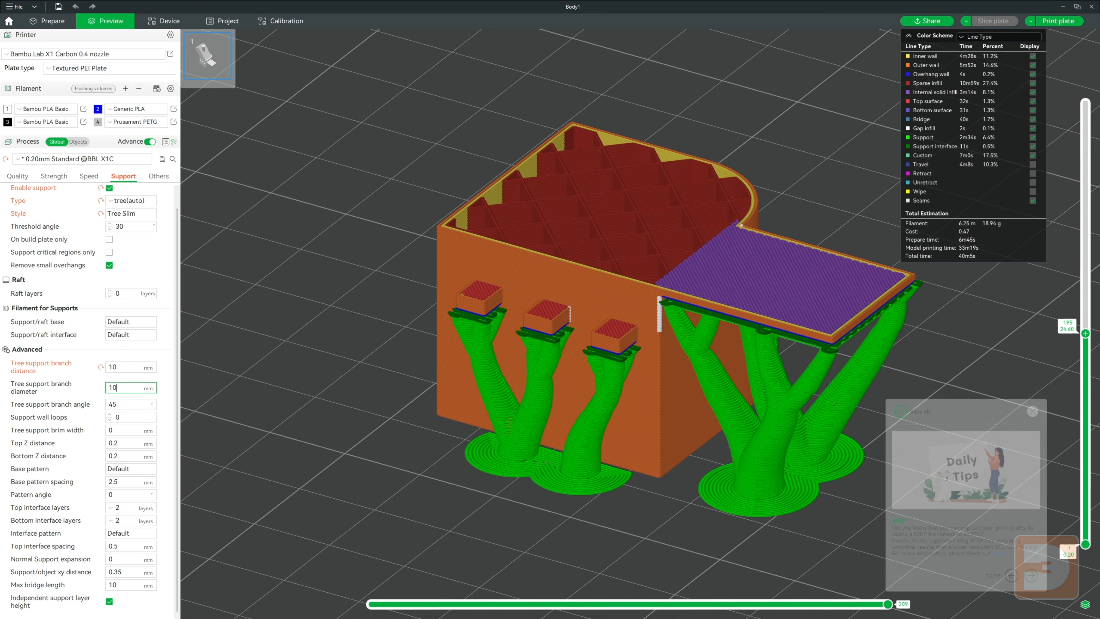
pyautogui.click(101, 368)
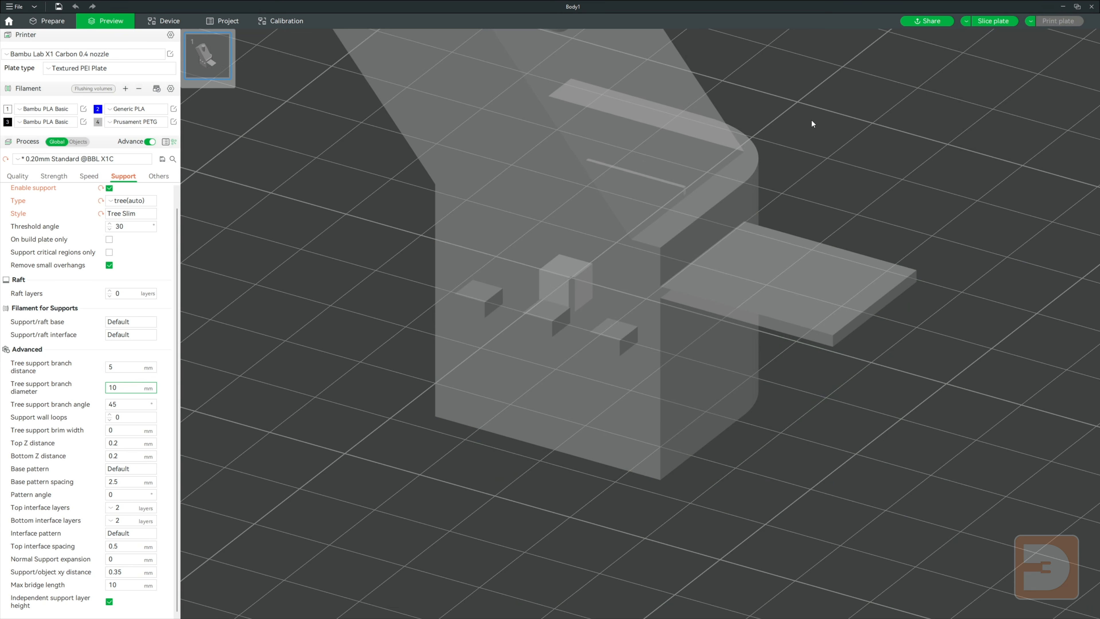
pyautogui.click(1008, 19)
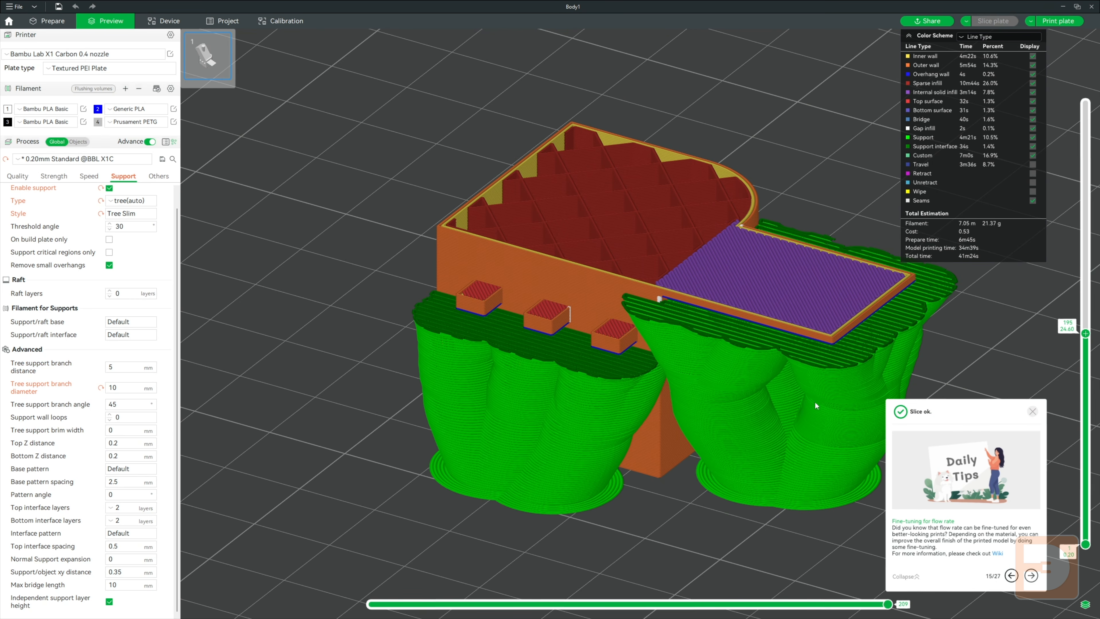
pyautogui.click(101, 387)
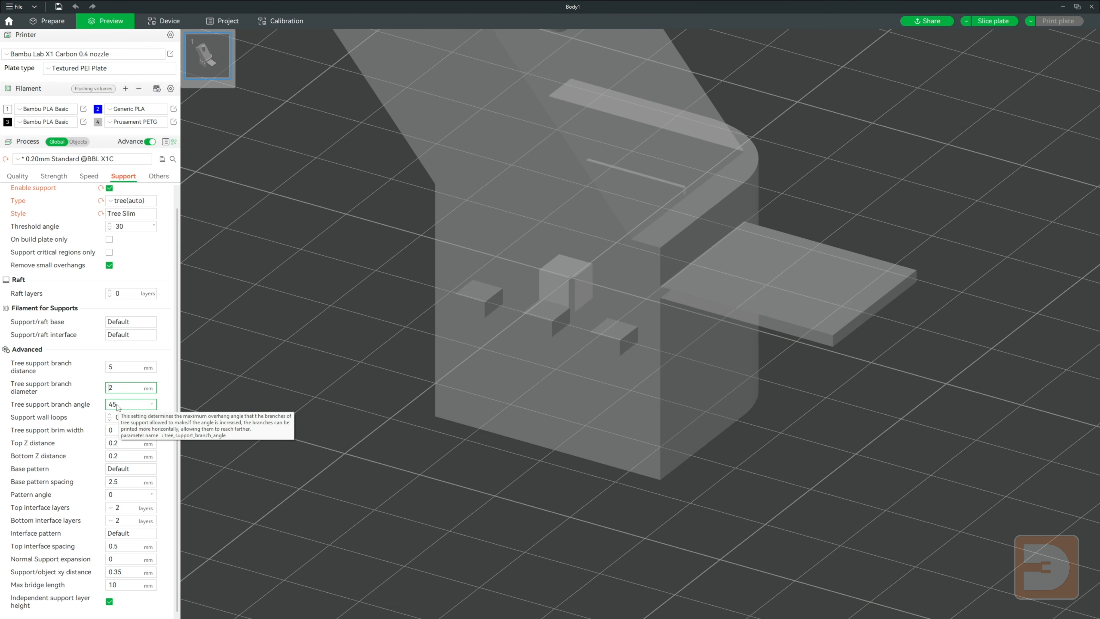
# Set the tree support branch angle to 60° and reslice the test model
pyautogui.click(118, 408)
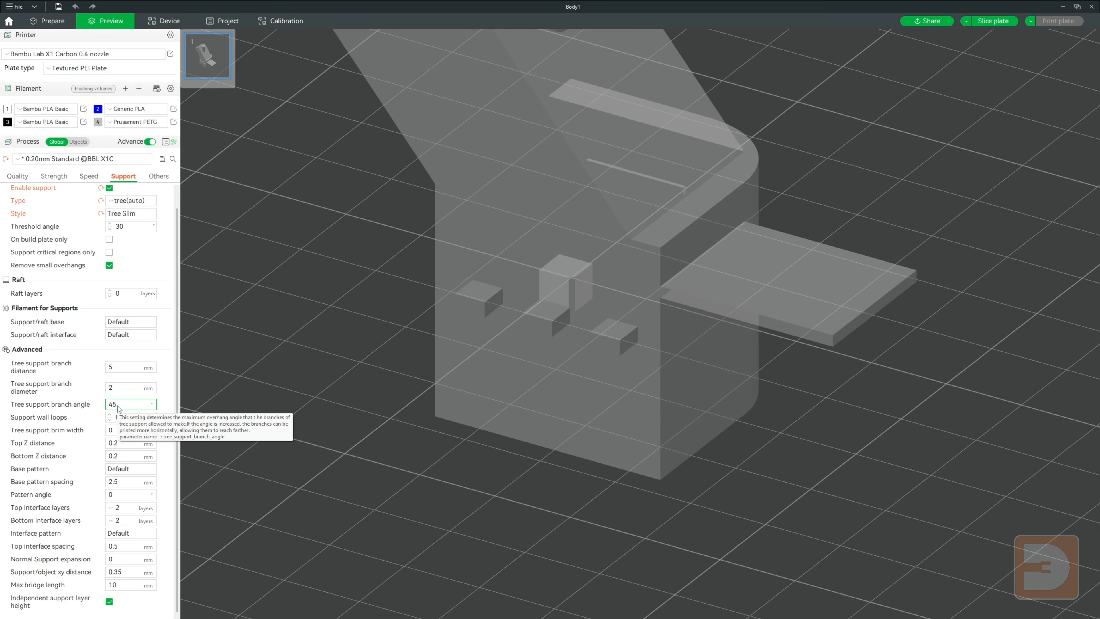
pyautogui.moveTo(118, 407); pyautogui.dragTo(108, 404)
pyautogui.write('60')
pyautogui.click(993, 21)
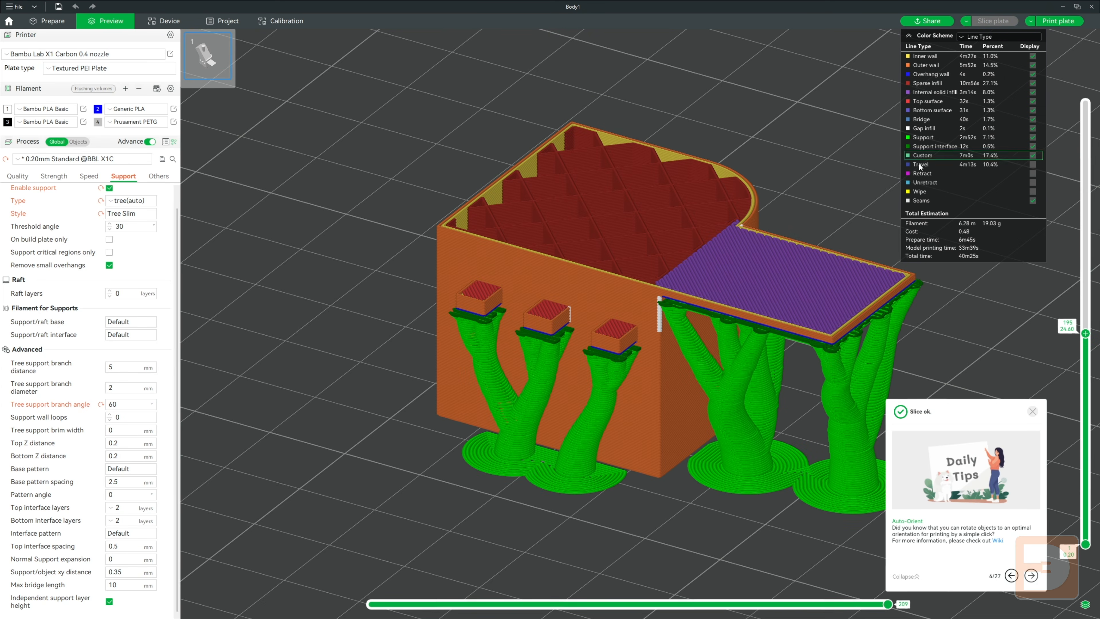
# Reslice the test model with a tree support branch angle of 10°, and reset the angle to its default
pyautogui.moveTo(120, 406); pyautogui.dragTo(83, 406)
pyautogui.write('10')
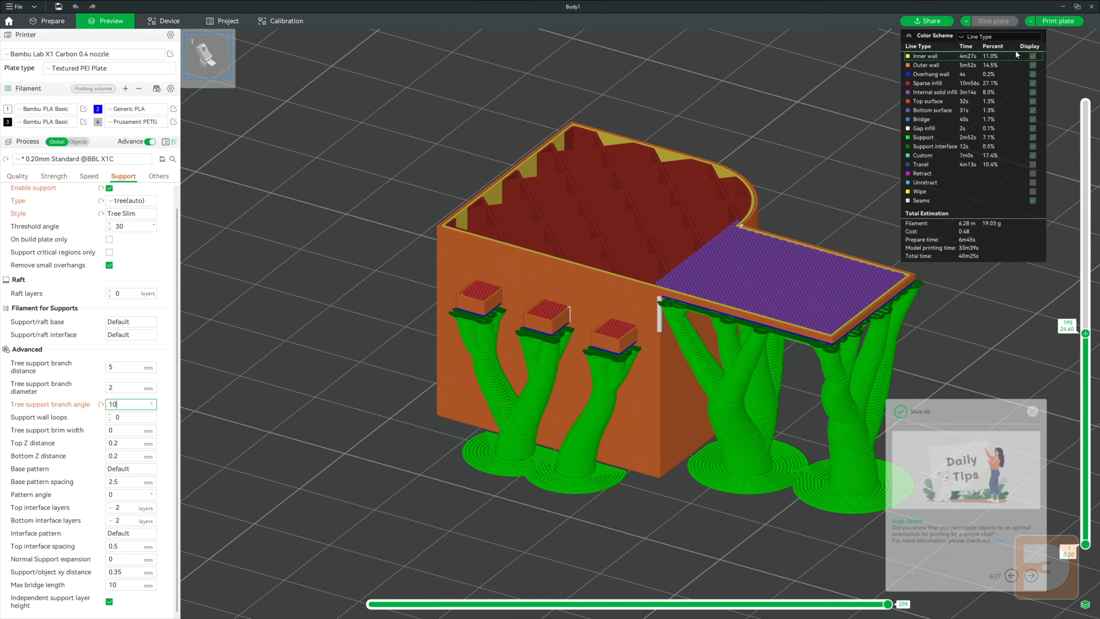
pyautogui.click(888, 70)
pyautogui.click(998, 21)
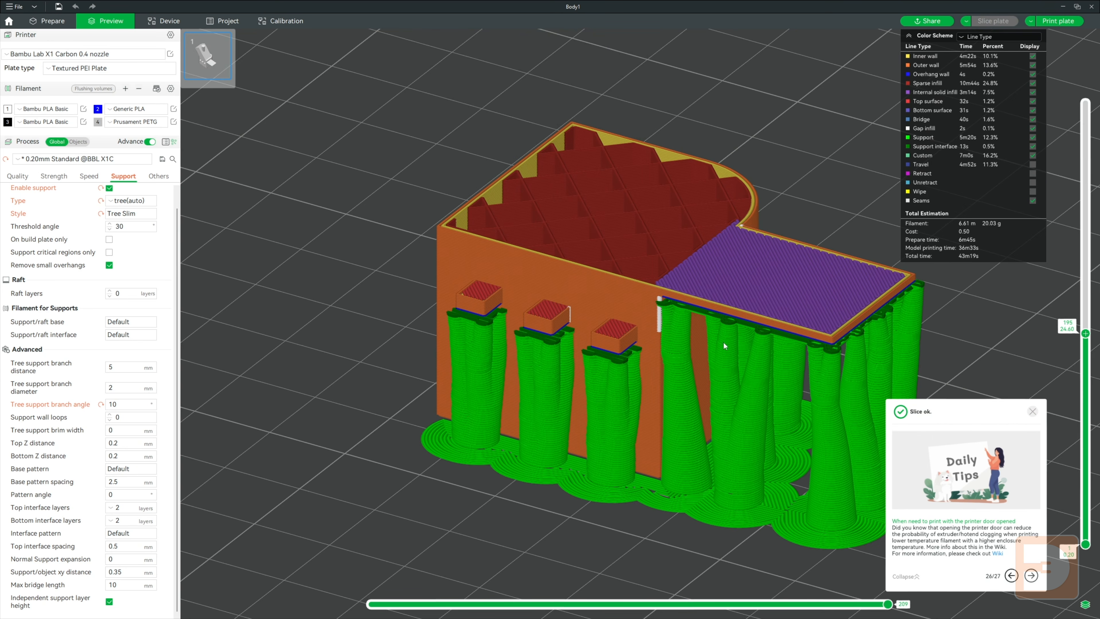
pyautogui.click(101, 405)
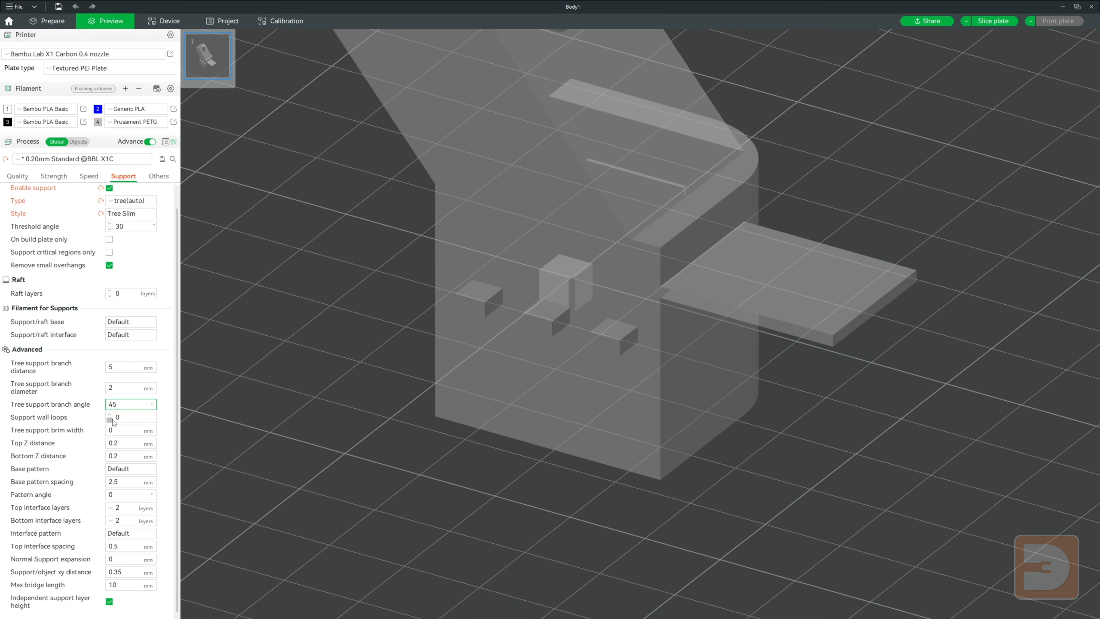
# Reslice the test model with a tree support brim width of 15 mm, and reset the width to 0
pyautogui.click(114, 431)
pyautogui.click(993, 22)
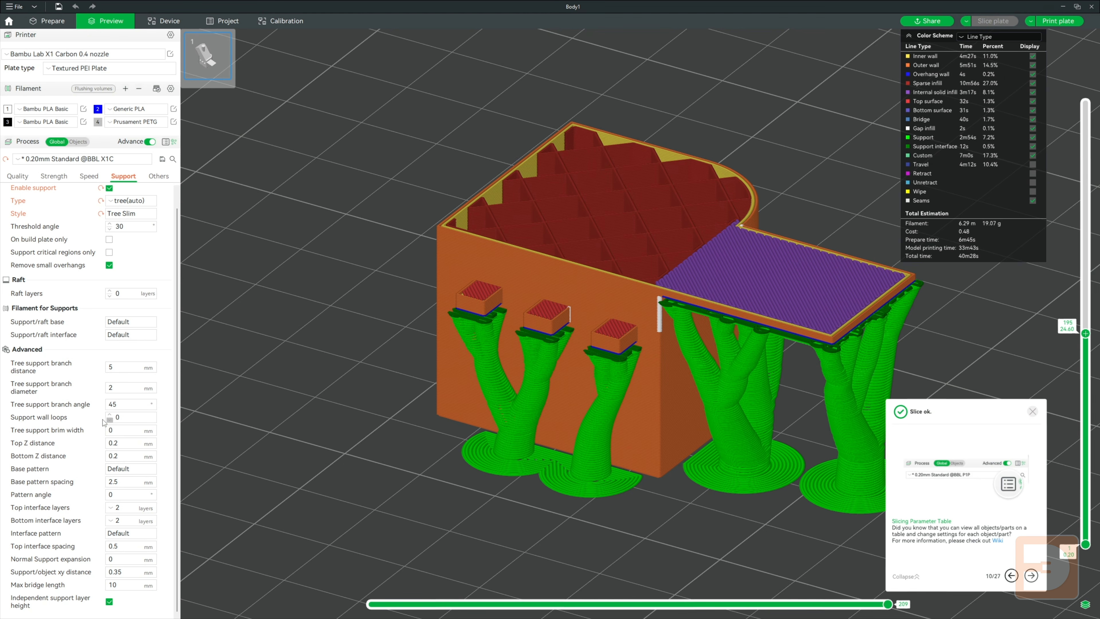
pyautogui.doubleClick(109, 431)
pyautogui.write('15')
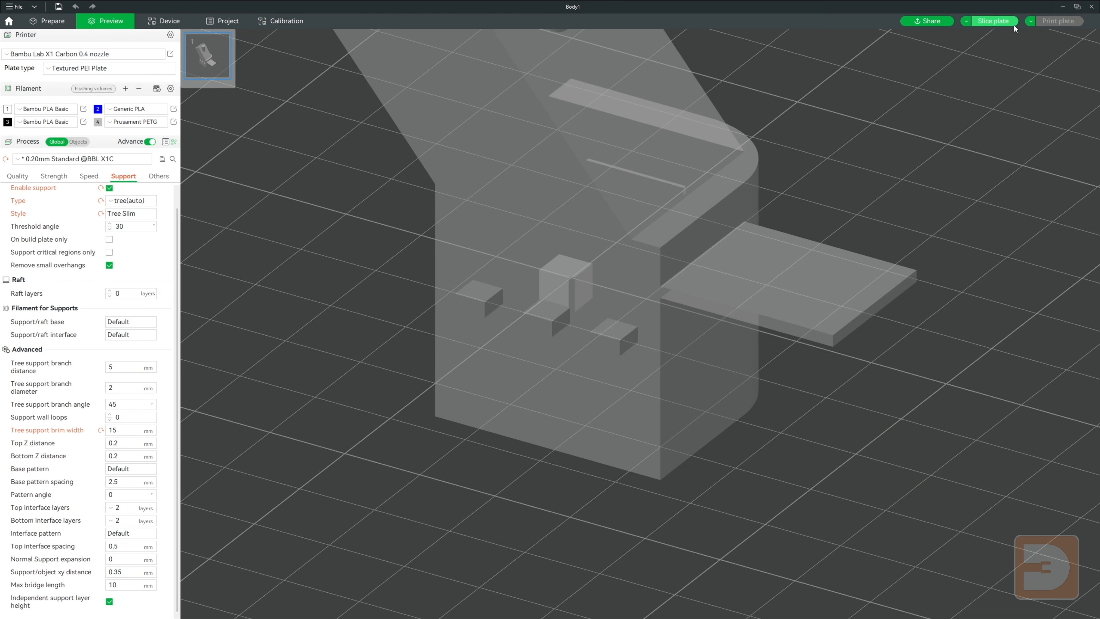
pyautogui.click(1014, 24)
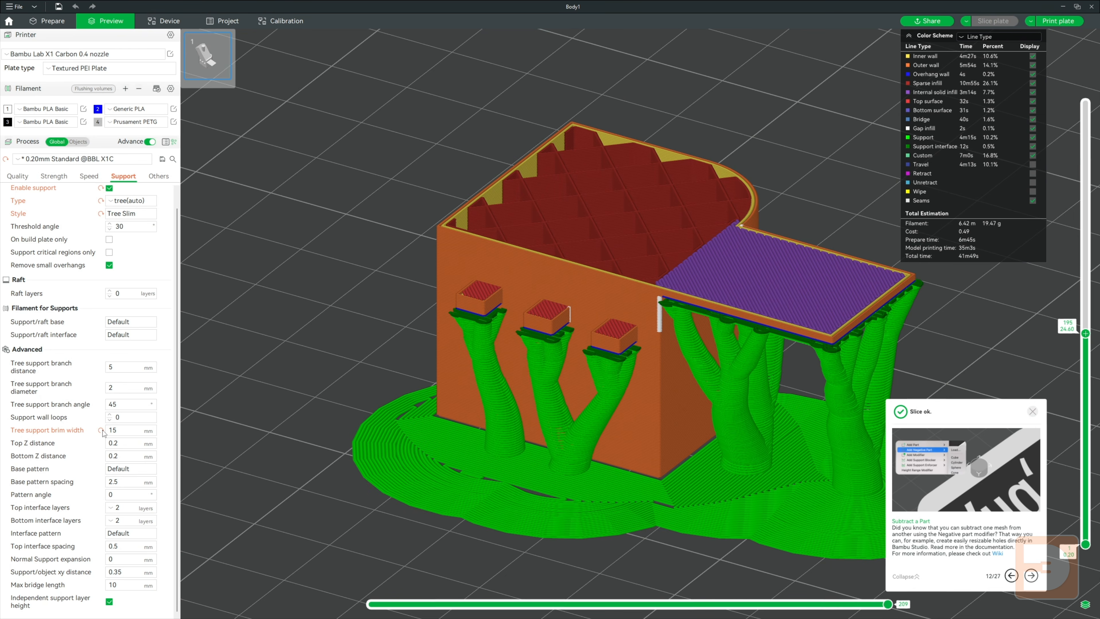
pyautogui.click(101, 431)
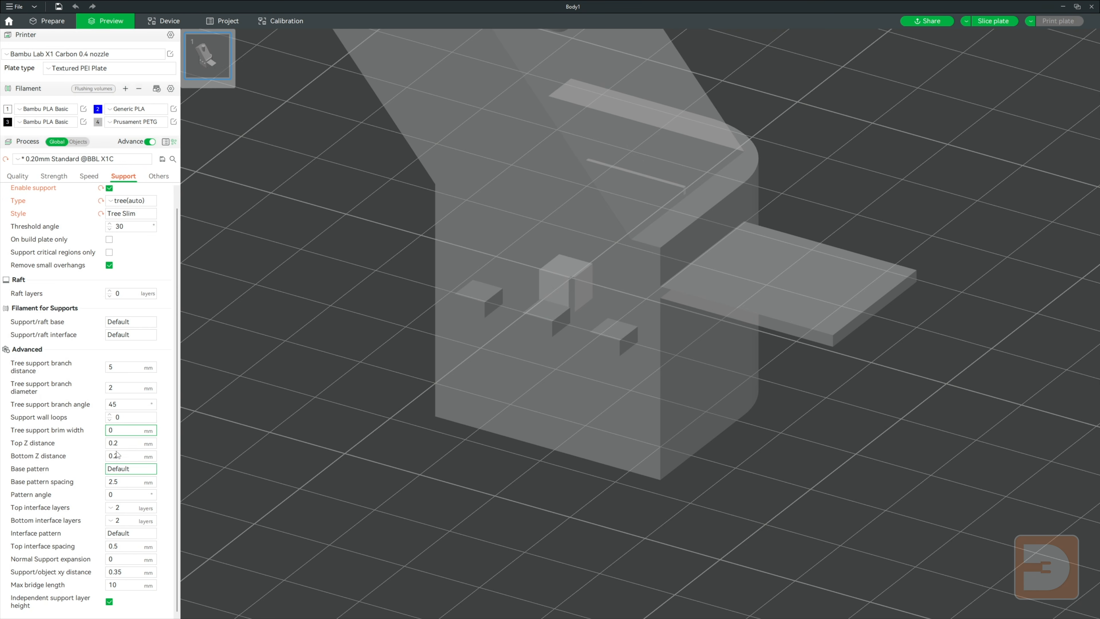
# Disable supports and open the Others group of process settings
pyautogui.scroll(1, 116, 414)
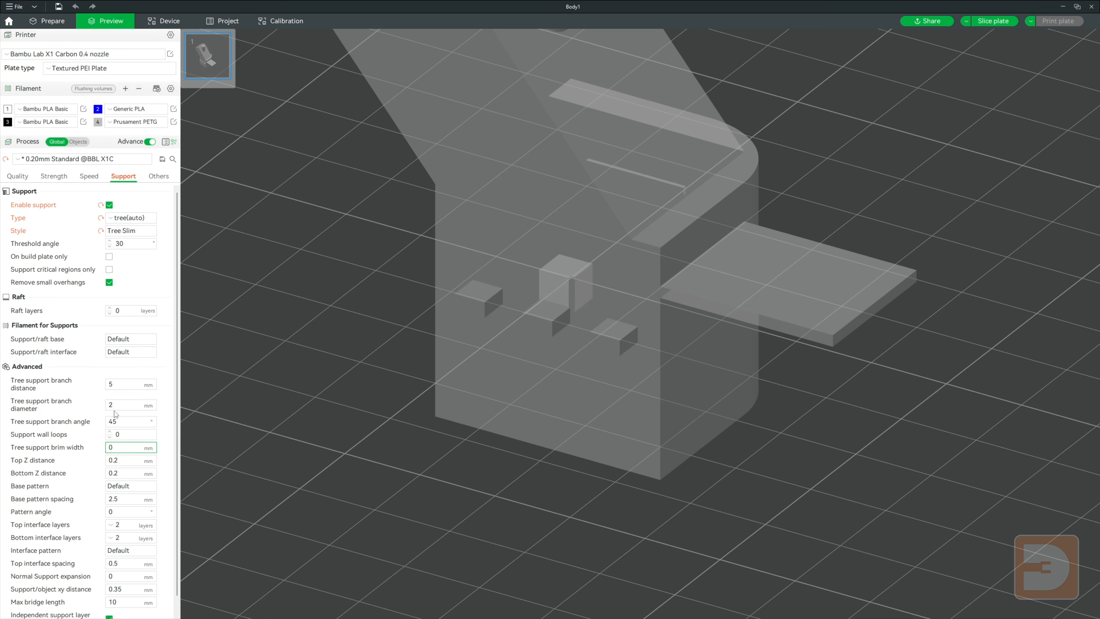
pyautogui.click(109, 206)
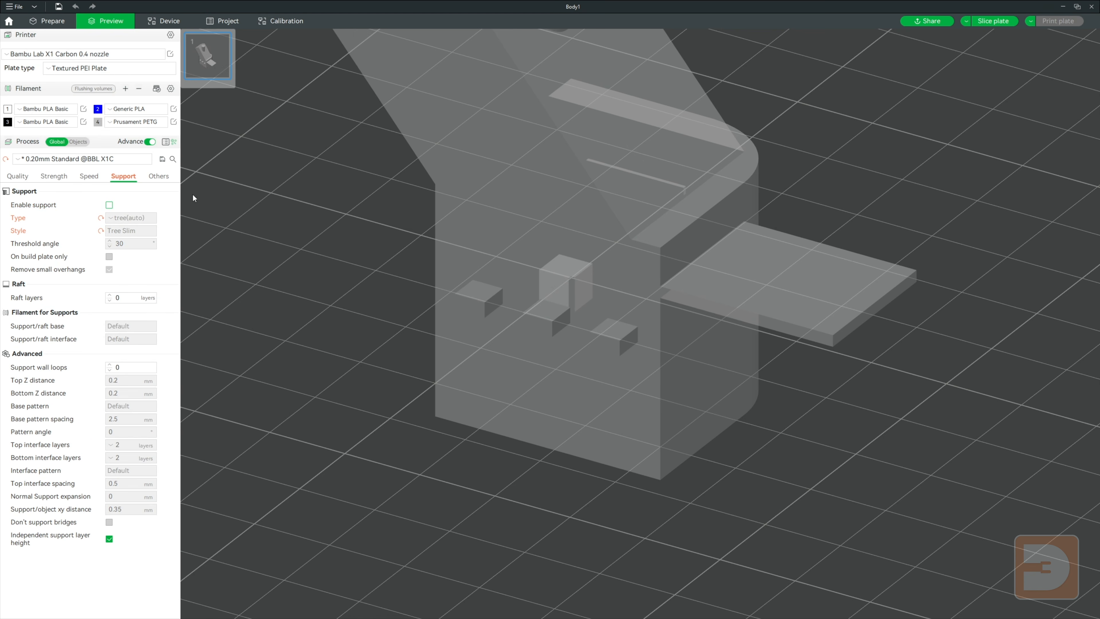
pyautogui.click(159, 176)
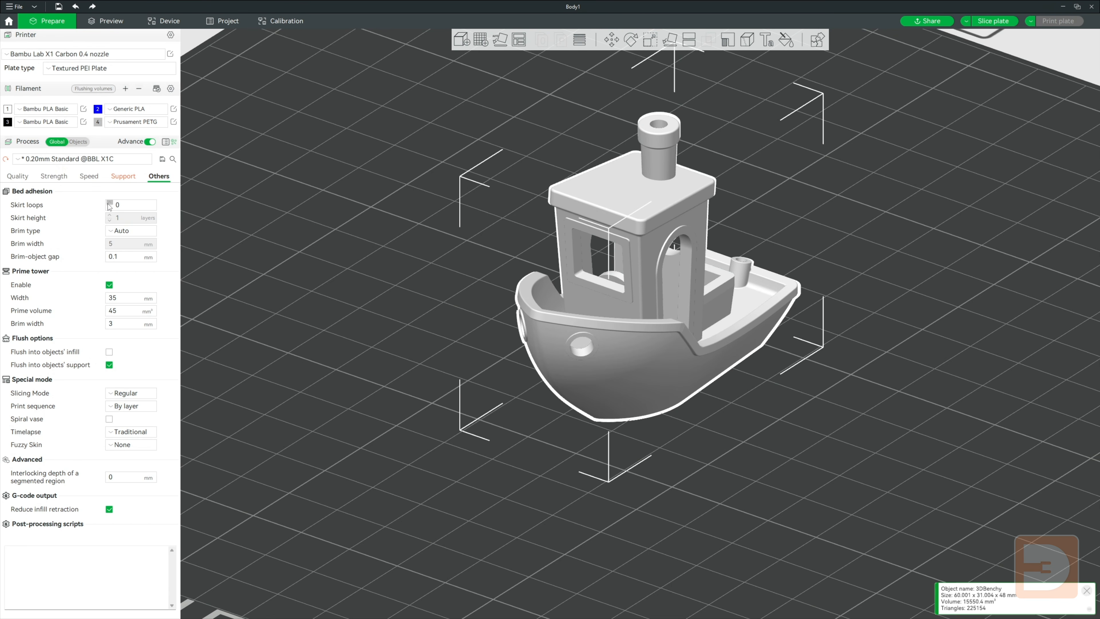
# Set the brim type to Outer brim only, slice the 3DBenchy, and examine the brim from underneath
pyautogui.click(113, 232)
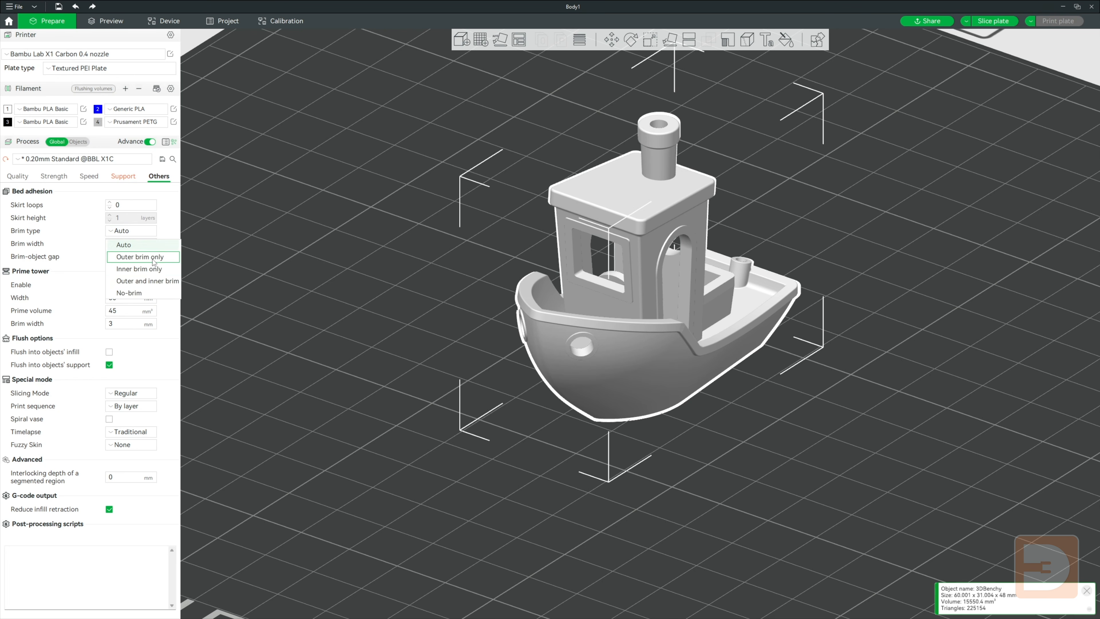
pyautogui.click(139, 257)
pyautogui.click(994, 21)
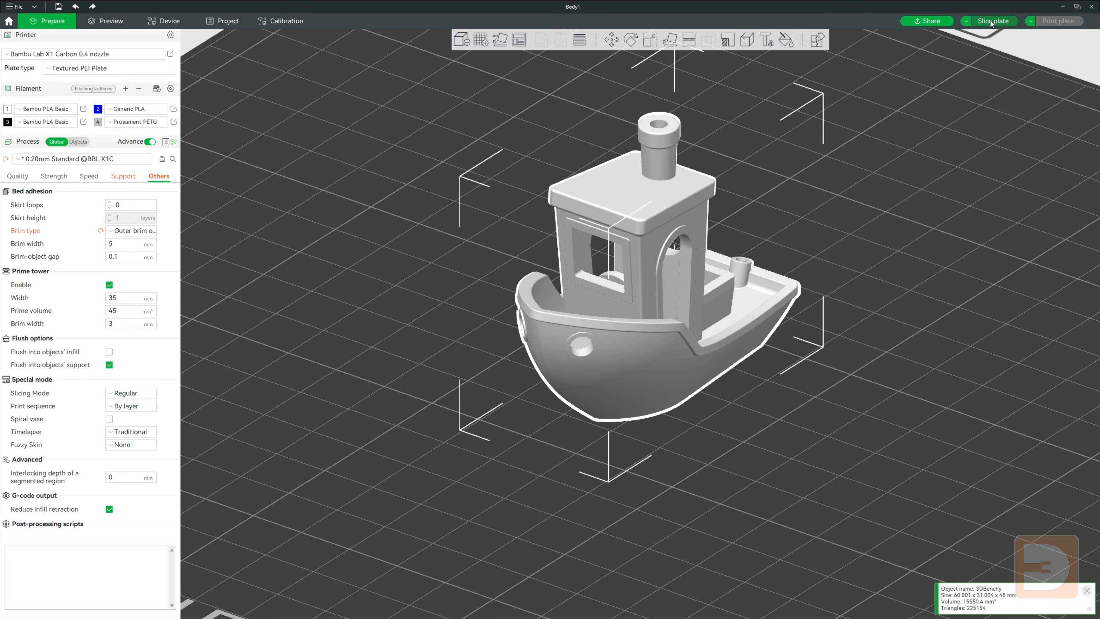
pyautogui.scroll(10, 778, 387)
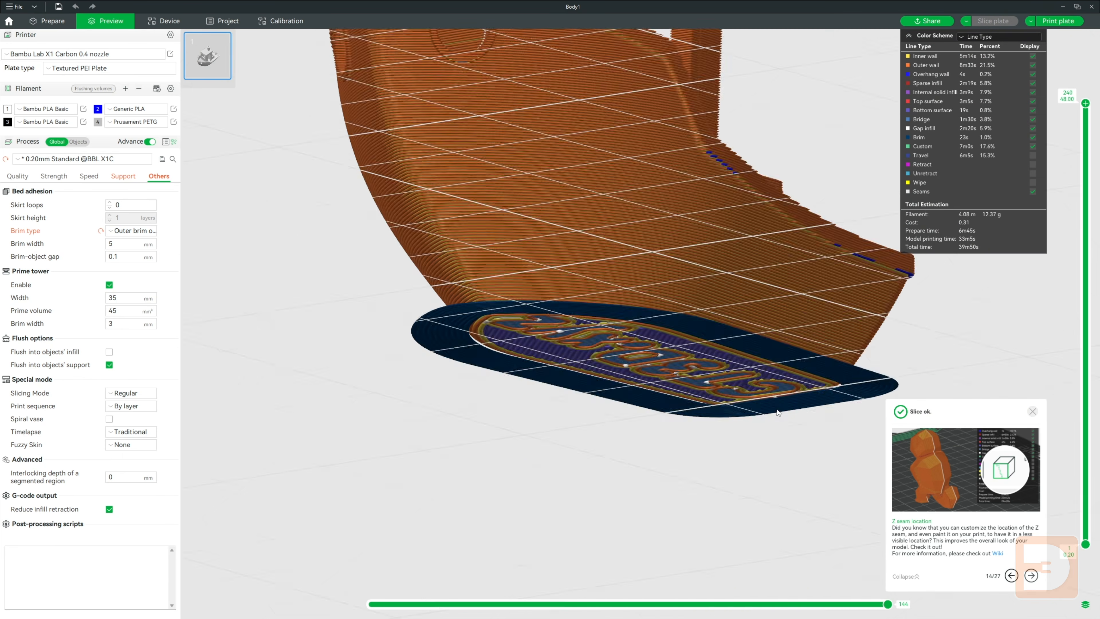
pyautogui.moveTo(778, 413); pyautogui.dragTo(434, 457)
pyautogui.scroll(-5, 481, 444)
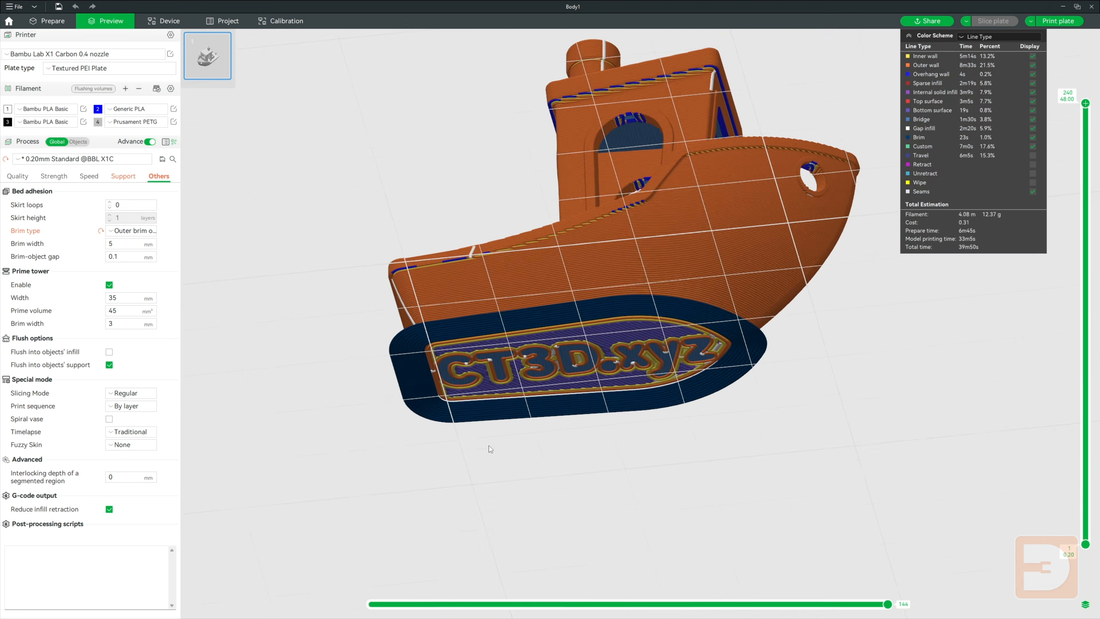
pyautogui.scroll(10, 518, 460)
pyautogui.scroll(4, 648, 408)
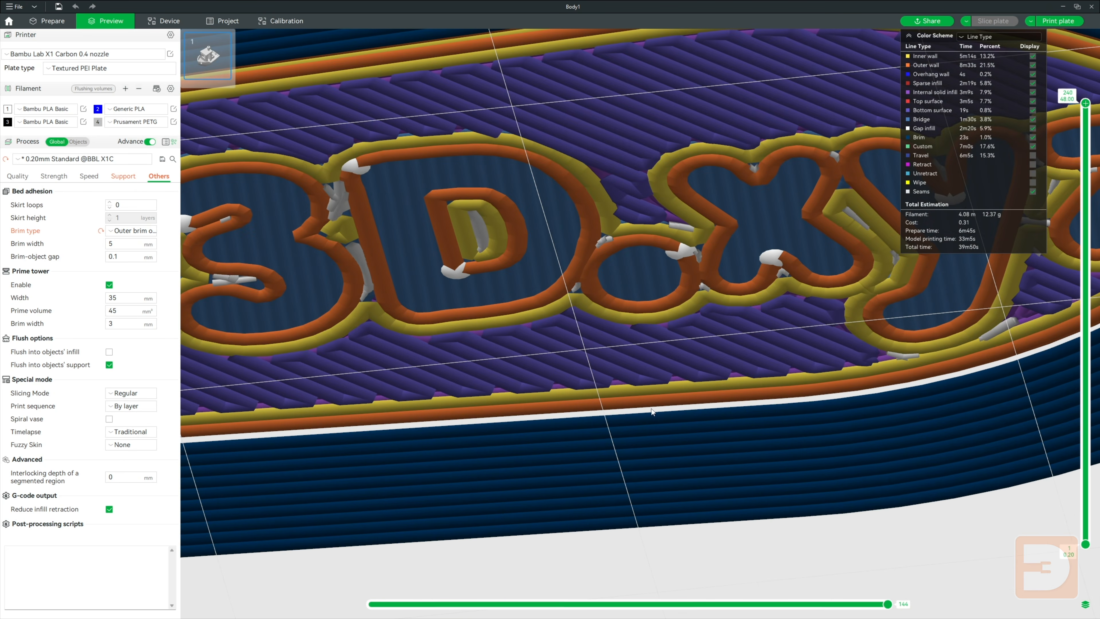
# Reslice the boat with a brim-object gap of 0.3 mm, and restore the default gap and brim type
pyautogui.click(116, 257)
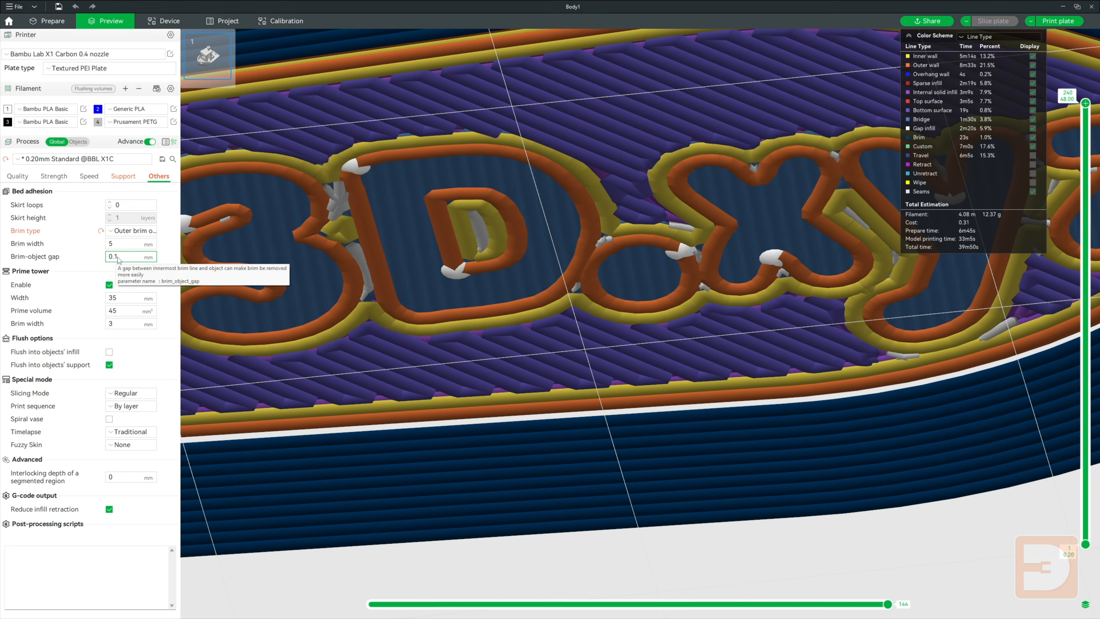
pyautogui.press('BackSpace')
pyautogui.write('3')
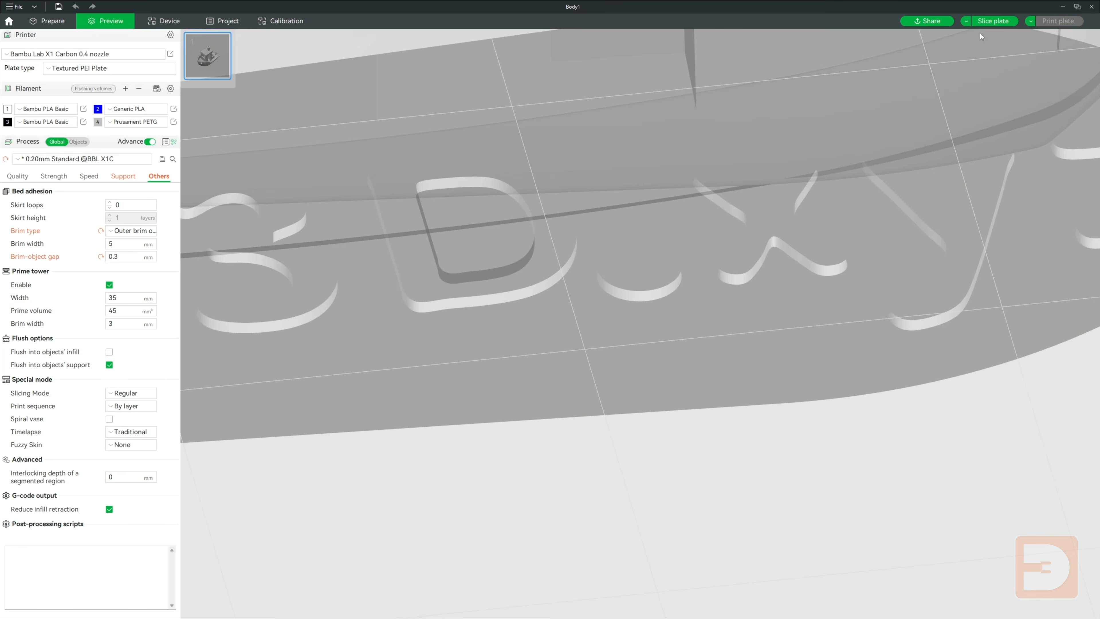
pyautogui.click(987, 21)
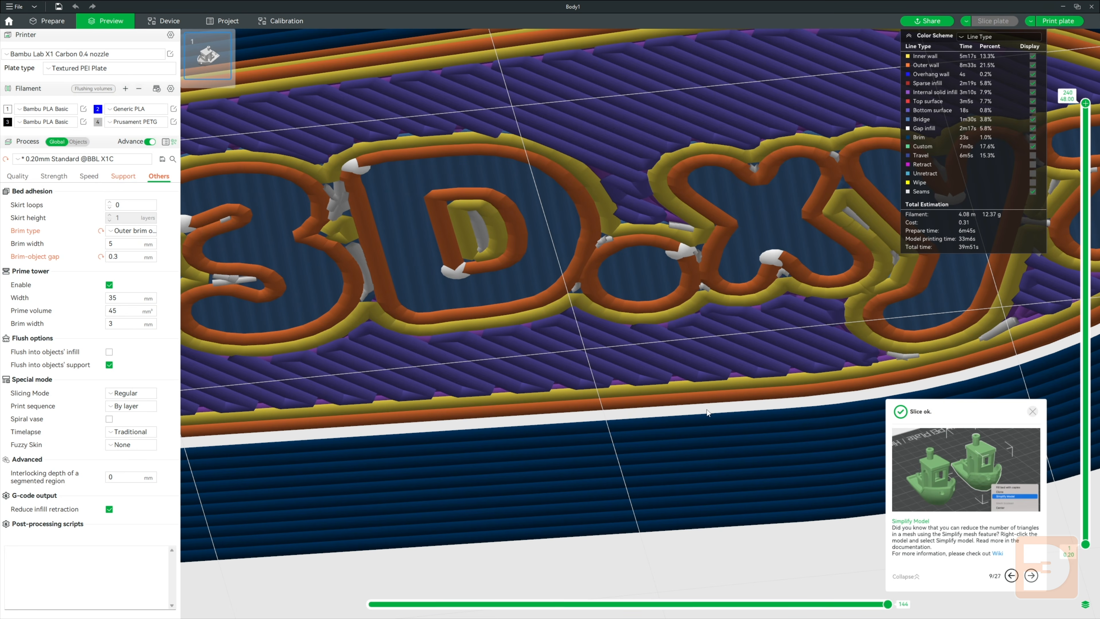
pyautogui.click(101, 256)
pyautogui.click(101, 231)
pyautogui.scroll(3, 805, 398)
pyautogui.scroll(-8, 806, 396)
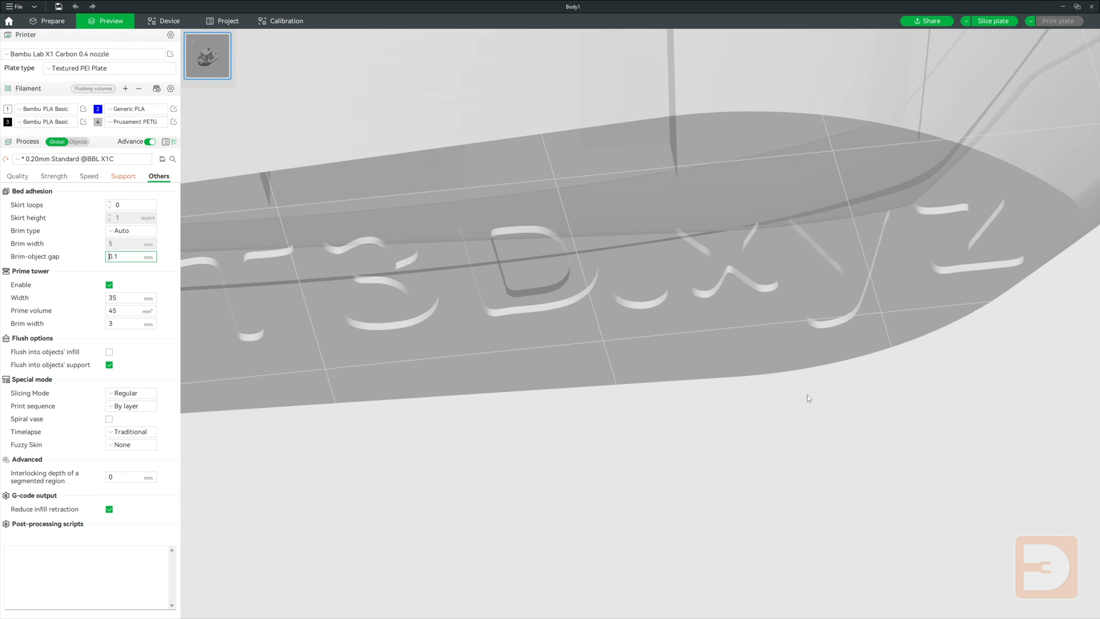
pyautogui.scroll(-10, 839, 399)
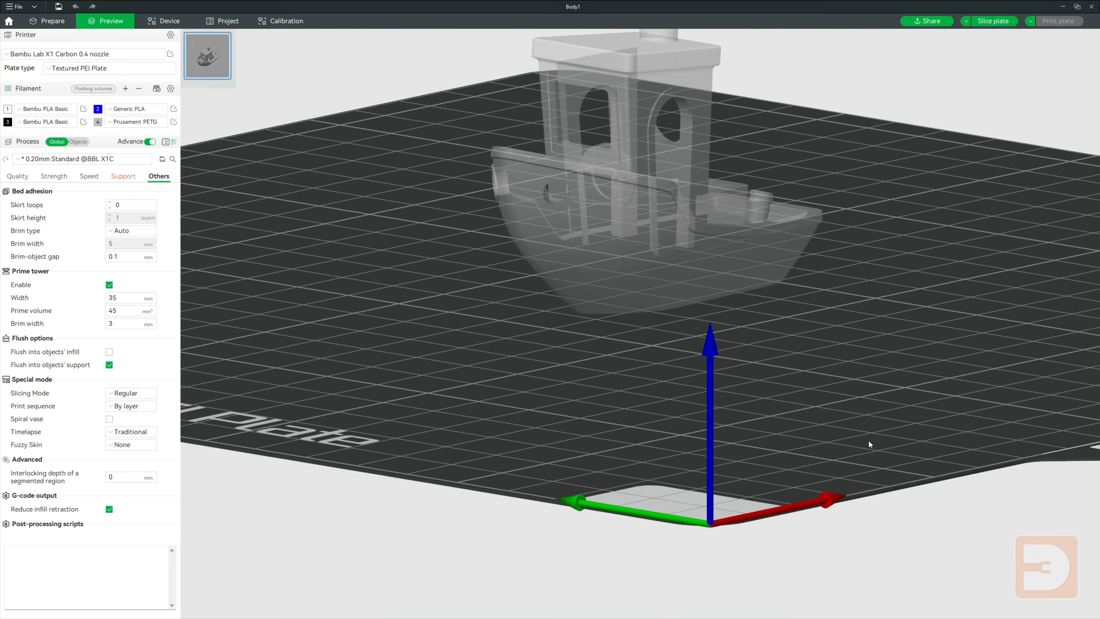
pyautogui.moveTo(869, 441); pyautogui.dragTo(864, 439)
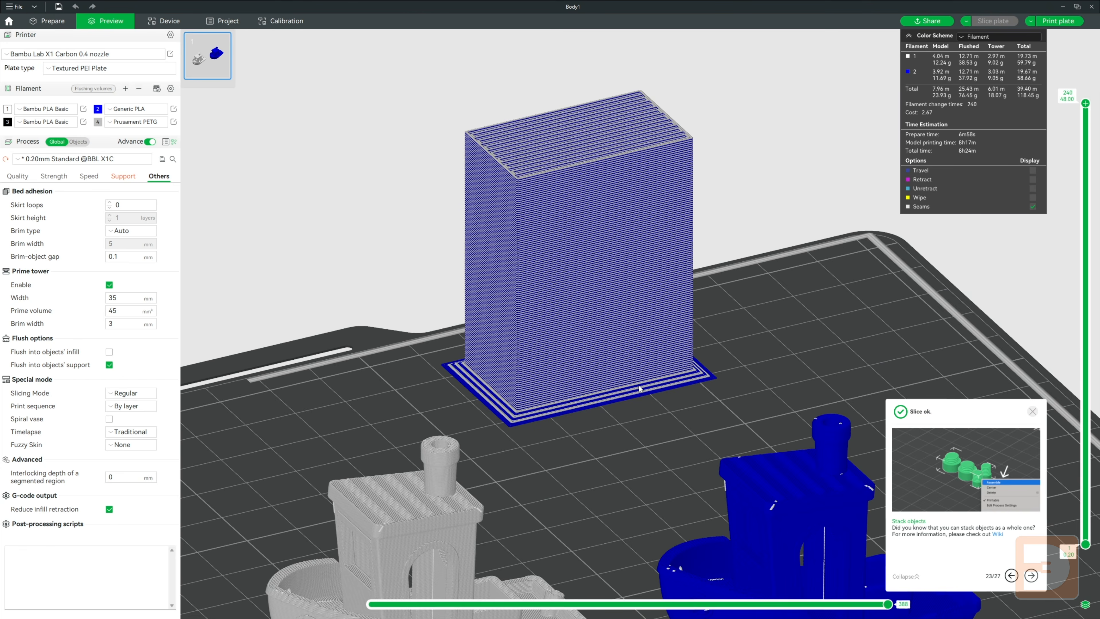
# Reslice the two-colour boats with a prime tower brim width of 10 mm, and set the width back to 3 mm
pyautogui.moveTo(550, 416); pyautogui.dragTo(592, 423)
pyautogui.moveTo(531, 412); pyautogui.dragTo(769, 400, button='right')
pyautogui.doubleClick(130, 324)
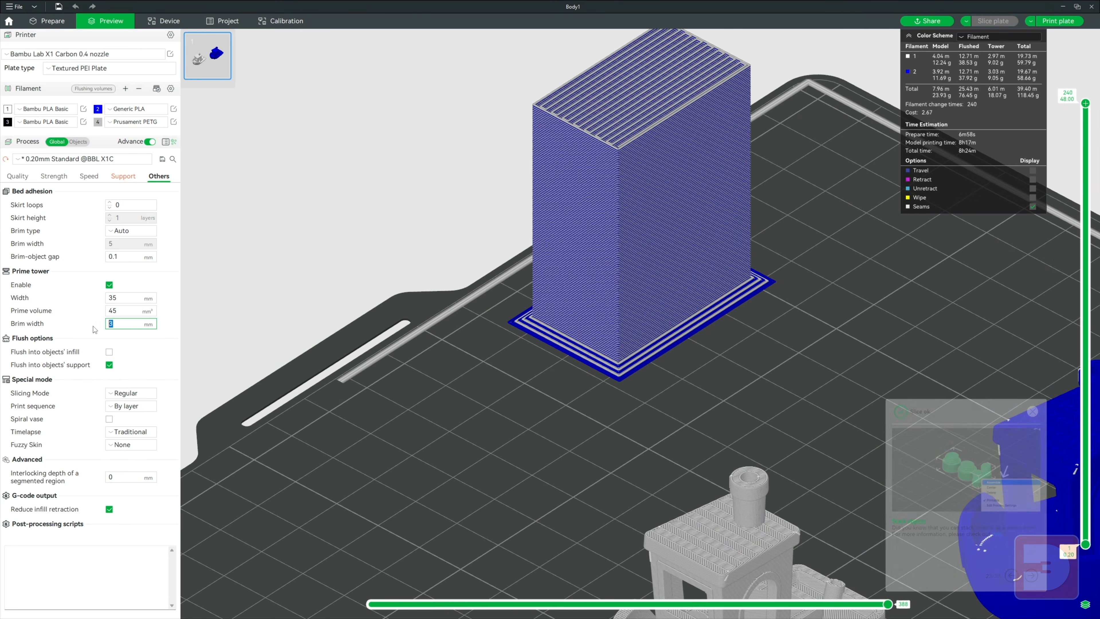
pyautogui.write('10')
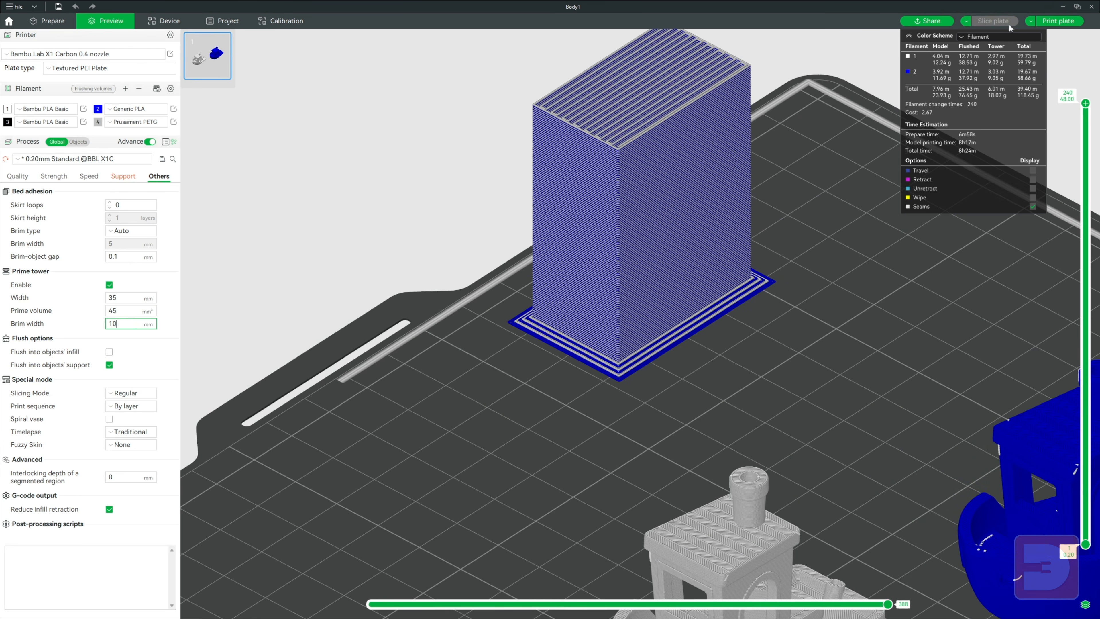
pyautogui.click(1000, 23)
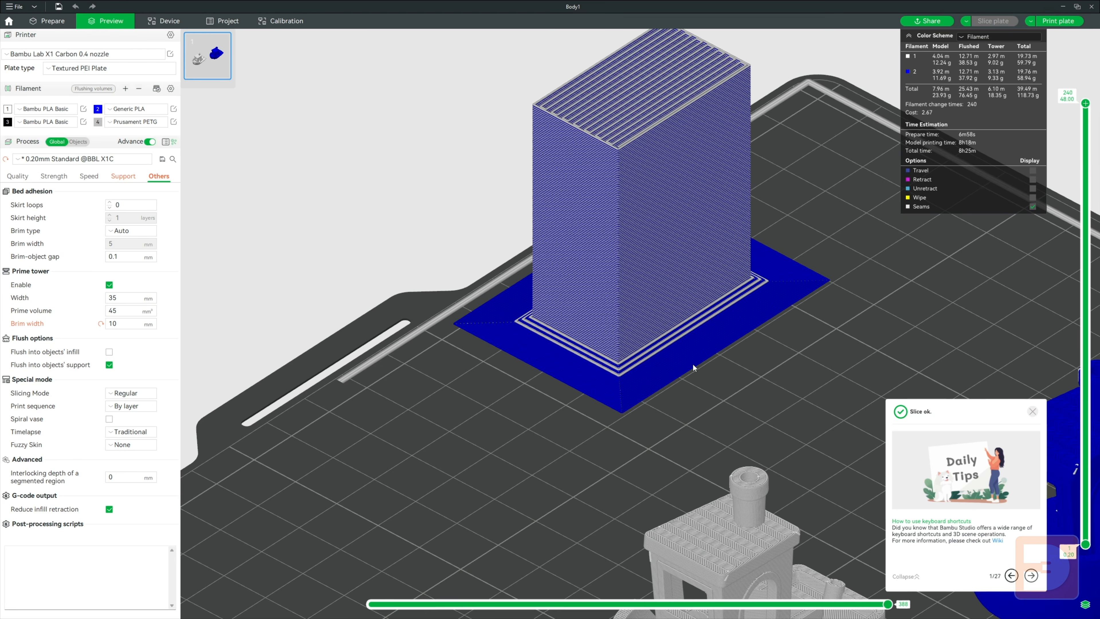
pyautogui.doubleClick(126, 323)
pyautogui.write('3')
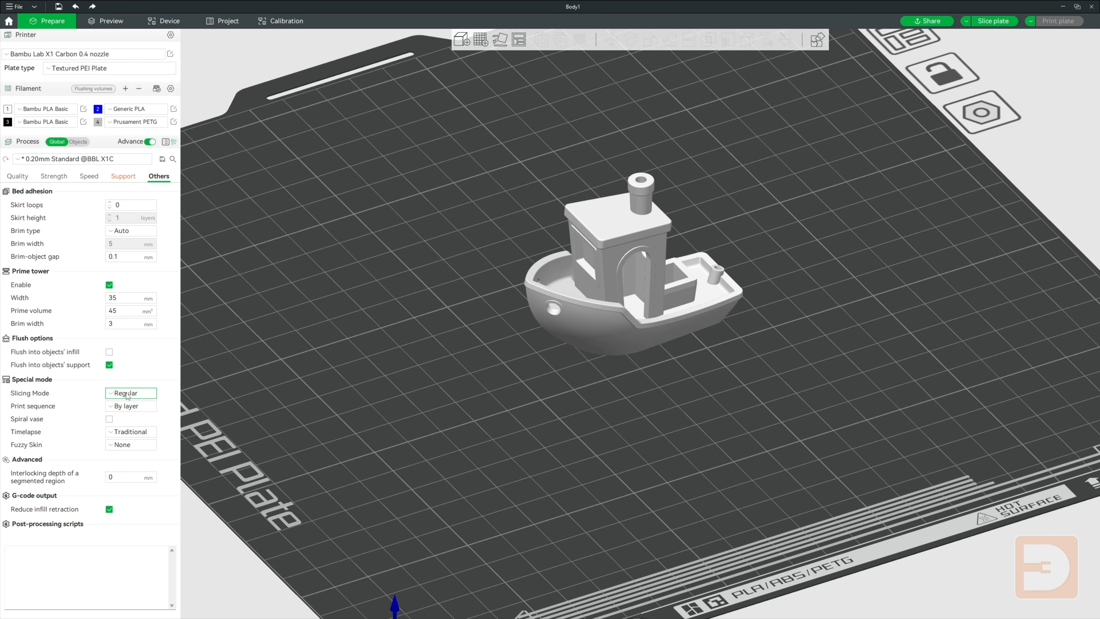
# Examine the available options for the slicing mode and the print sequence without changing them
pyautogui.click(127, 394)
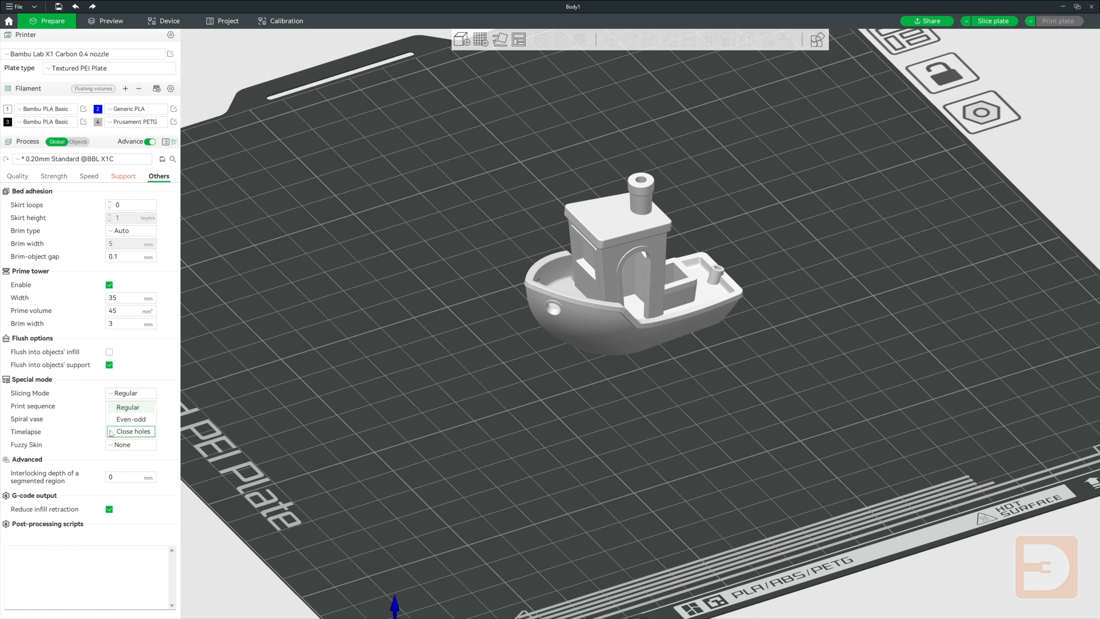
pyautogui.click(88, 394)
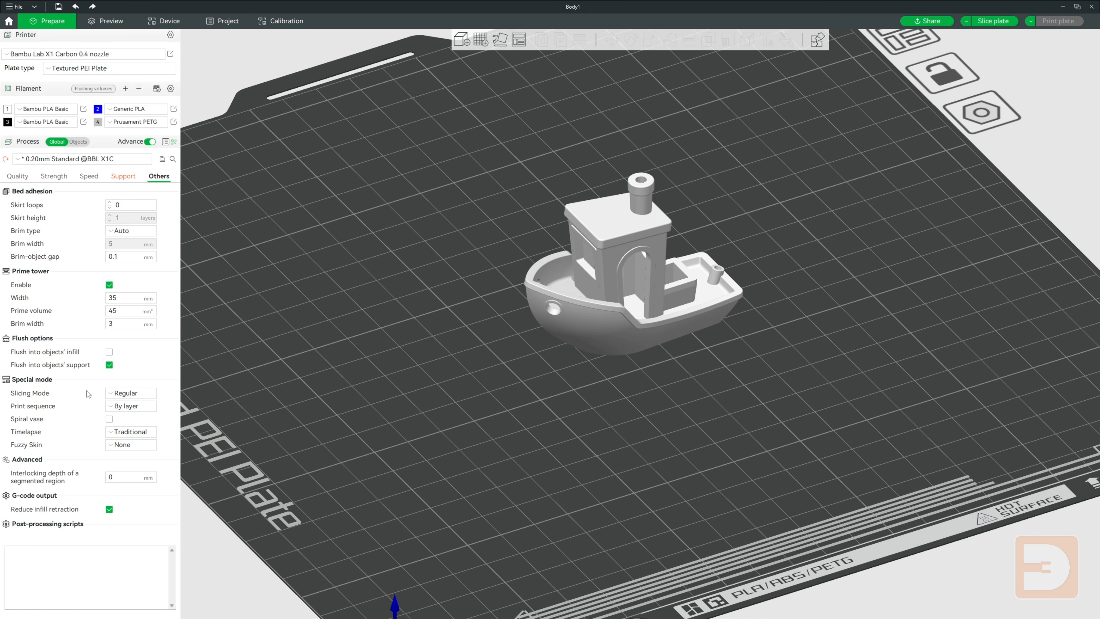
pyautogui.click(113, 408)
pyautogui.click(93, 413)
# Place a copy of the 3DBenchy beside the original and slice the plate with the By layer sequence
pyautogui.click(600, 294)
pyautogui.moveTo(630, 286); pyautogui.dragTo(466, 273)
pyautogui.hotkey('ctrl', 'c')
pyautogui.hotkey('ctrl', 'v')
pyautogui.moveTo(516, 313); pyautogui.dragTo(757, 211)
pyautogui.moveTo(901, 268); pyautogui.dragTo(903, 323, button='middle')
pyautogui.click(995, 21)
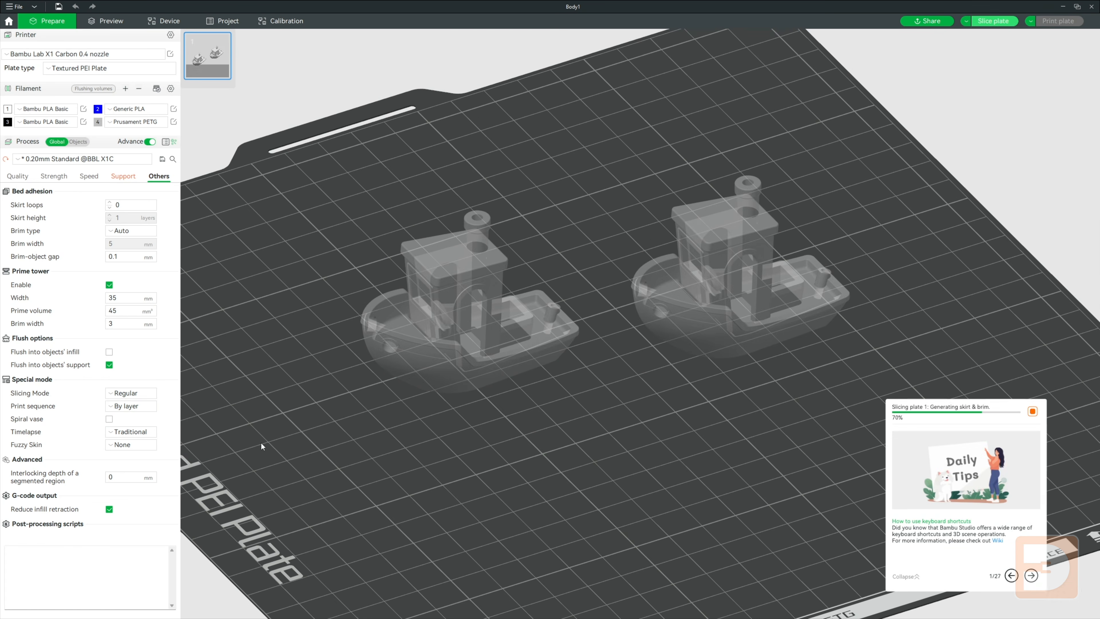
# Examine how both sliced boats build up layer by layer, and return the preview to full height
pyautogui.scroll(4, 578, 392)
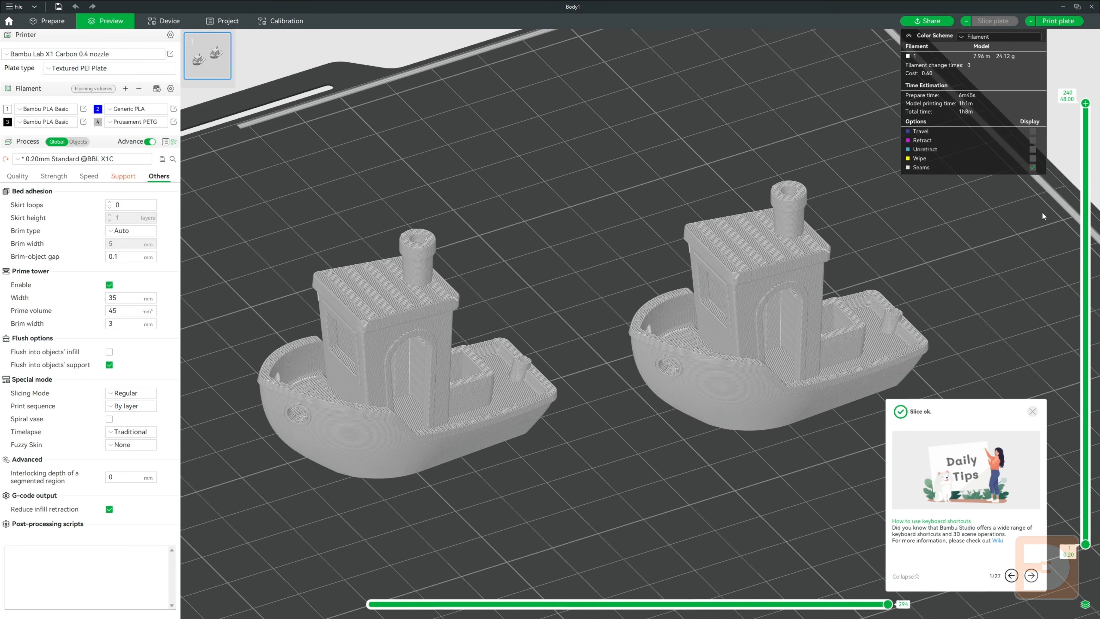
pyautogui.scroll(-1, 1090, 121)
pyautogui.moveTo(1088, 117); pyautogui.dragTo(1061, 405)
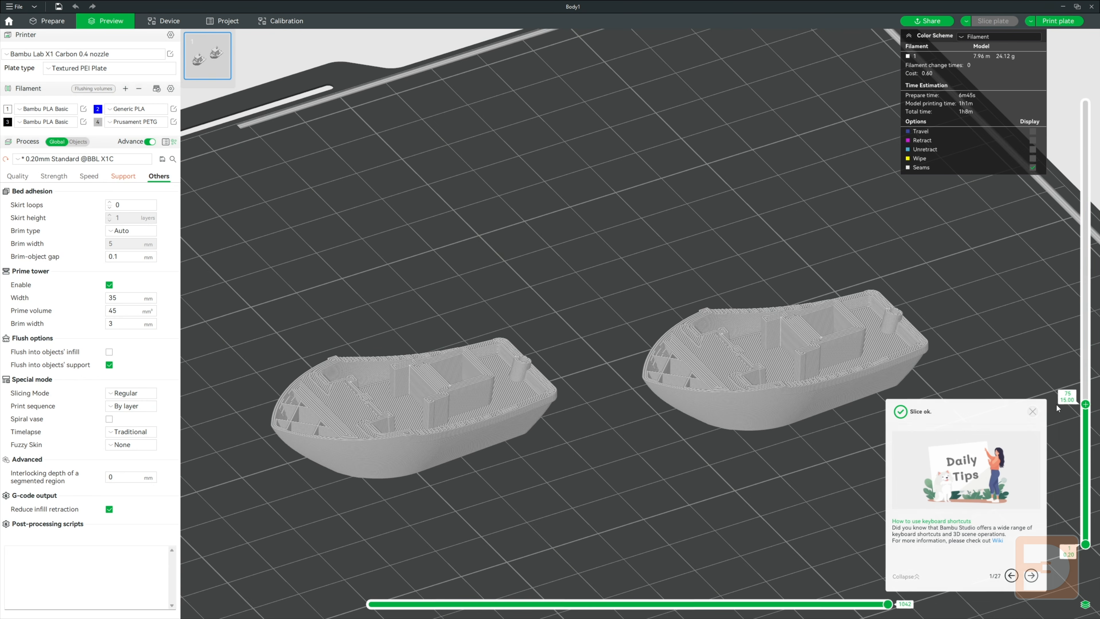
pyautogui.scroll(-11, 1068, 420)
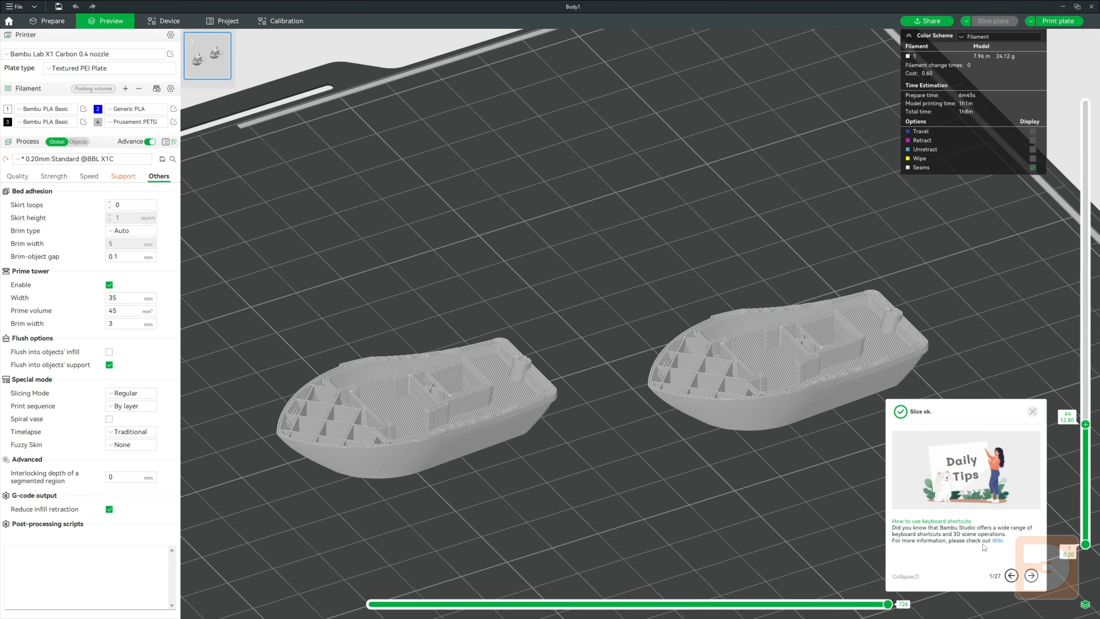
pyautogui.click(887, 605)
pyautogui.moveTo(887, 605); pyautogui.dragTo(909, 557)
pyautogui.moveTo(1086, 424); pyautogui.dragTo(1086, 103)
pyautogui.scroll(-4, 541, 418)
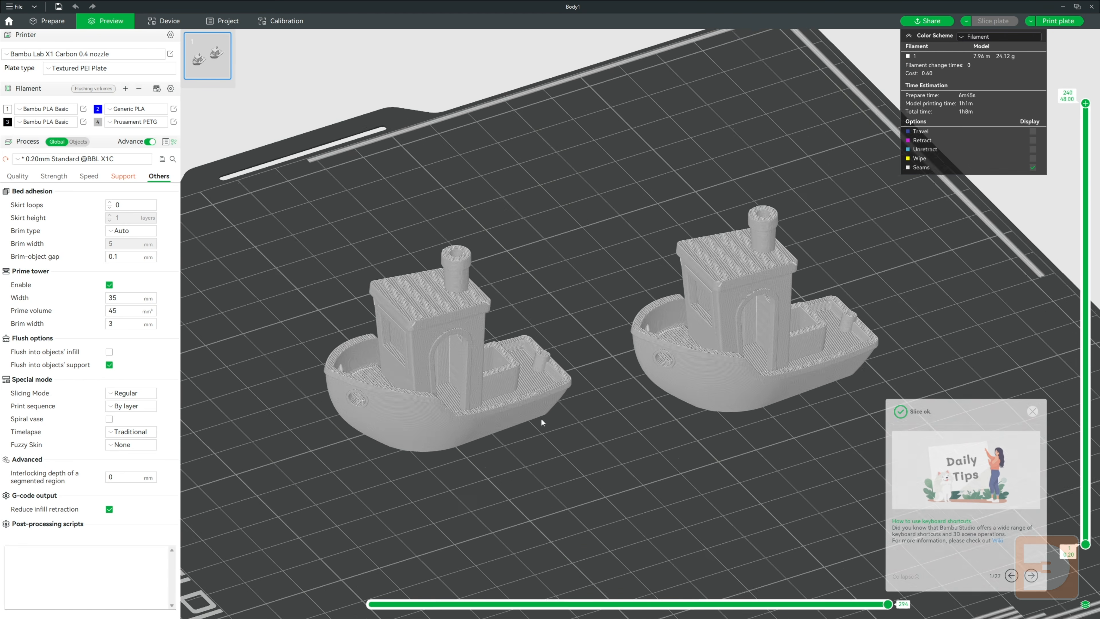
# Set the print sequence to By object and spread the two boats far apart on the plate
pyautogui.click(130, 406)
pyautogui.click(130, 425)
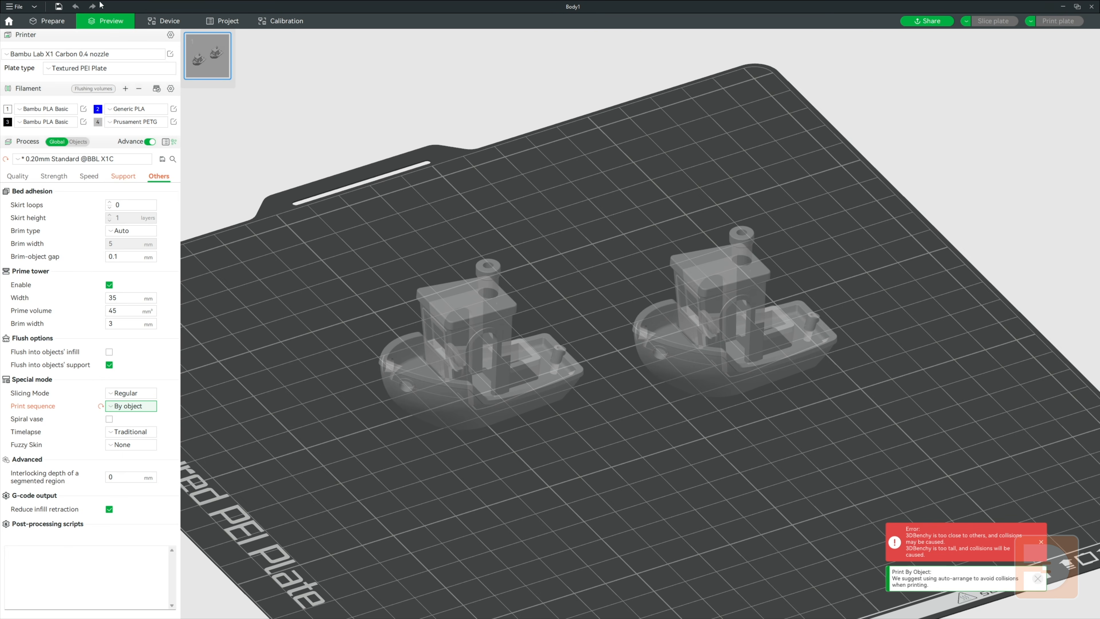
pyautogui.click(61, 22)
pyautogui.scroll(-2, 638, 526)
pyautogui.moveTo(647, 511); pyautogui.dragTo(667, 513)
pyautogui.moveTo(661, 296); pyautogui.dragTo(750, 295)
pyautogui.moveTo(502, 378); pyautogui.dragTo(399, 333)
pyautogui.moveTo(750, 302)
pyautogui.mouseDown()
pyautogui.moveTo(678, 306)
pyautogui.moveTo(705, 297)
pyautogui.moveTo(739, 313)
pyautogui.mouseUp()
pyautogui.moveTo(785, 493); pyautogui.dragTo(774, 492)
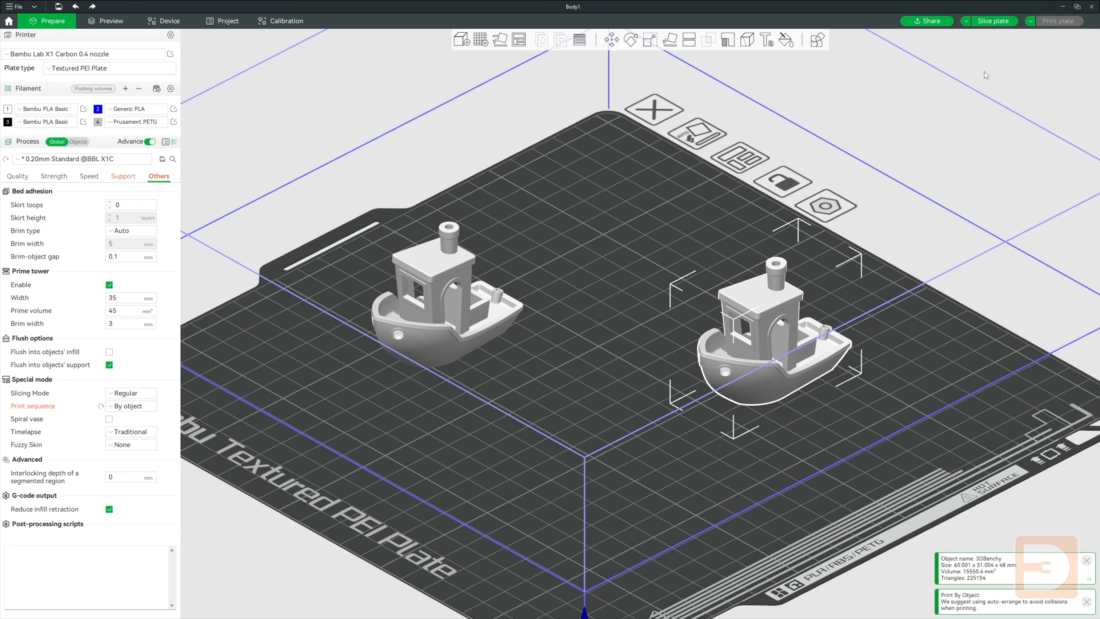
# Slice the separated boats, examine the by-object printing order, and set the print sequence back to By layer
pyautogui.click(993, 21)
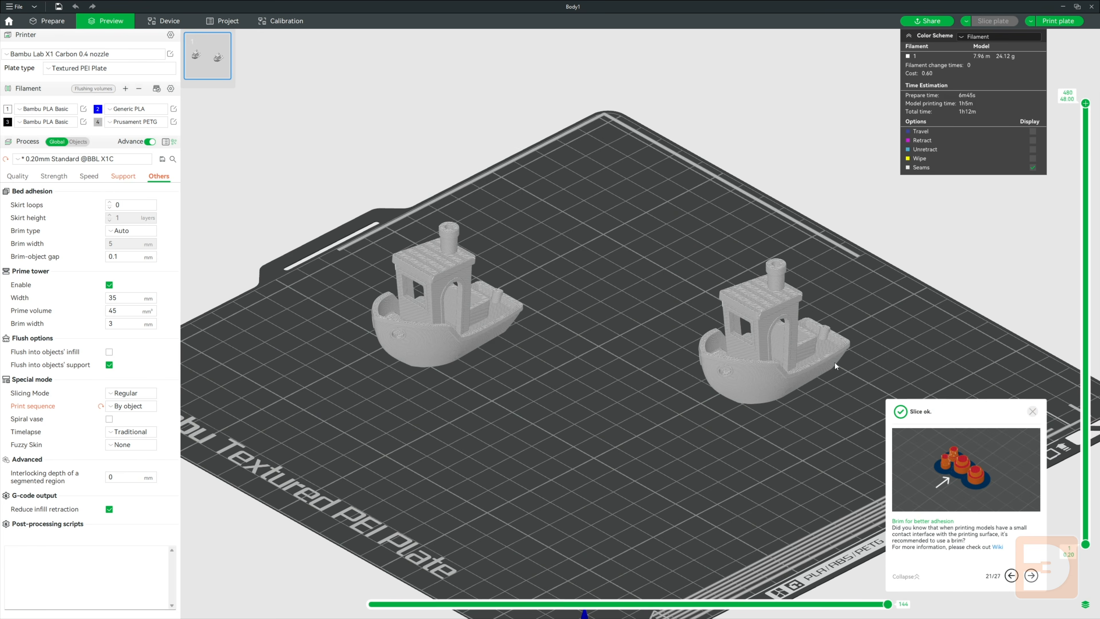
pyautogui.moveTo(1086, 104)
pyautogui.mouseDown()
pyautogui.moveTo(1075, 235)
pyautogui.moveTo(1096, 538)
pyautogui.moveTo(1098, 103)
pyautogui.mouseUp()
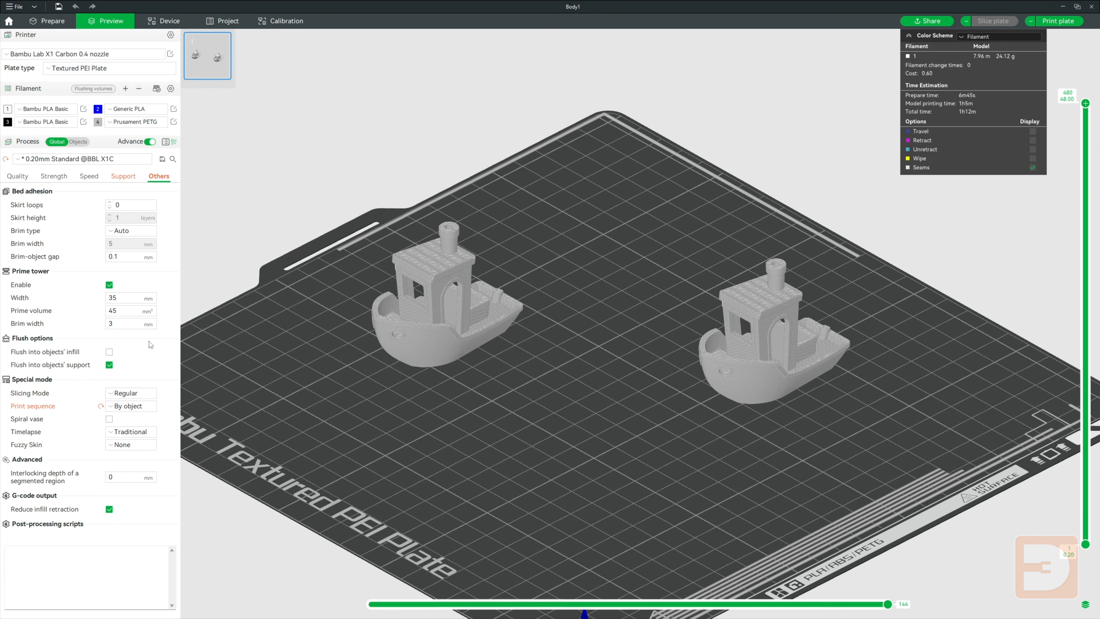
pyautogui.click(136, 407)
pyautogui.click(128, 422)
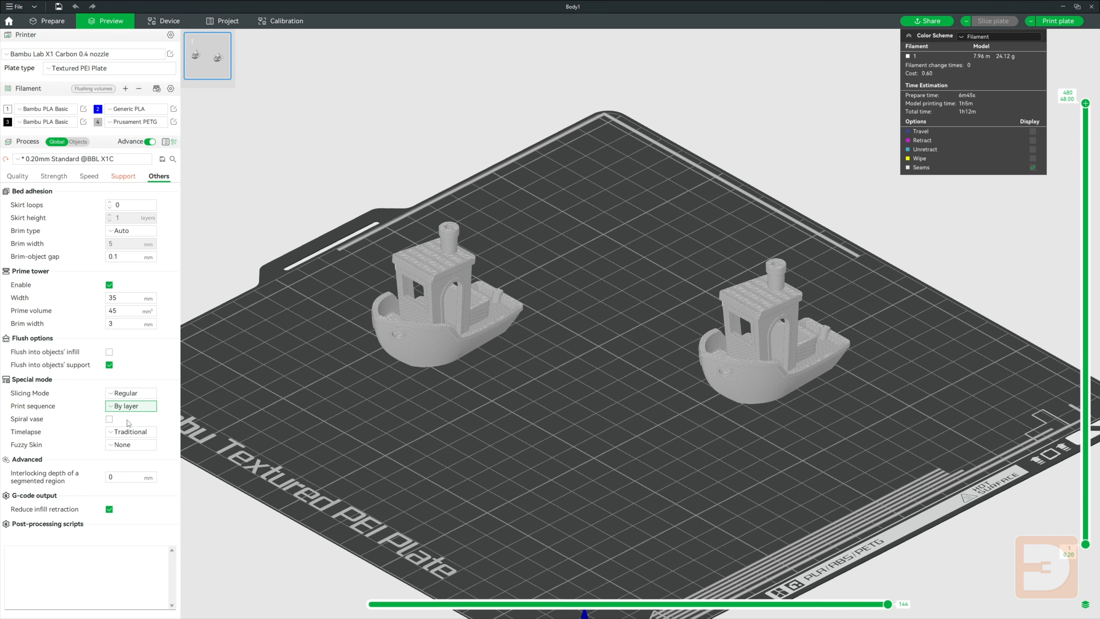
# Replace the two boats on the plate with the Cali-Dragon_v1.stl model
pyautogui.moveTo(627, 430); pyautogui.dragTo(642, 427)
pyautogui.scroll(3, 641, 427)
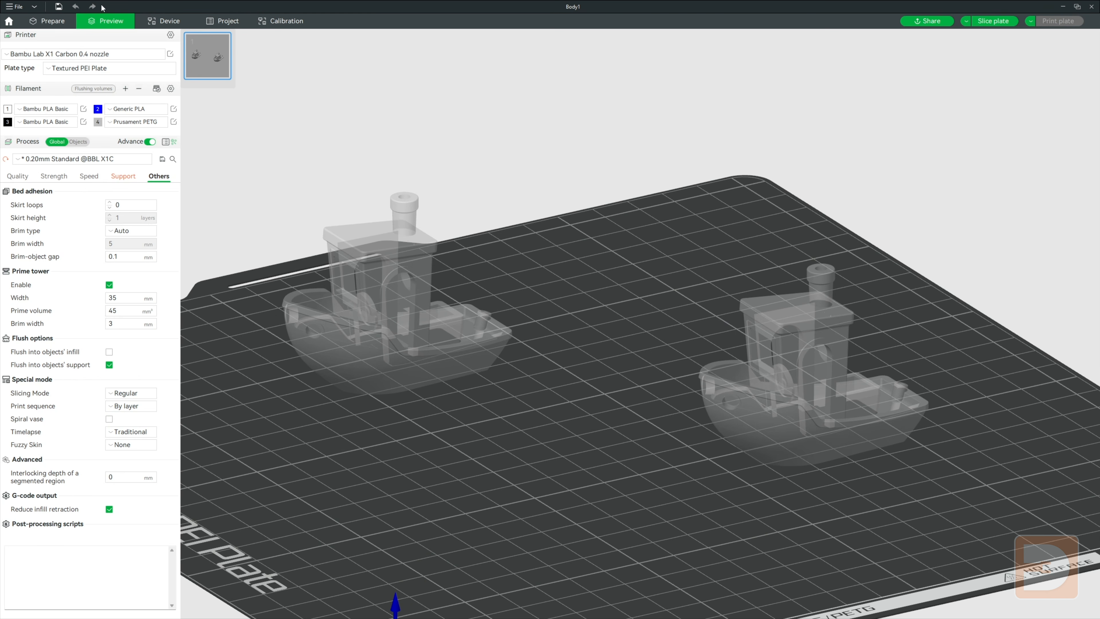
pyautogui.click(61, 23)
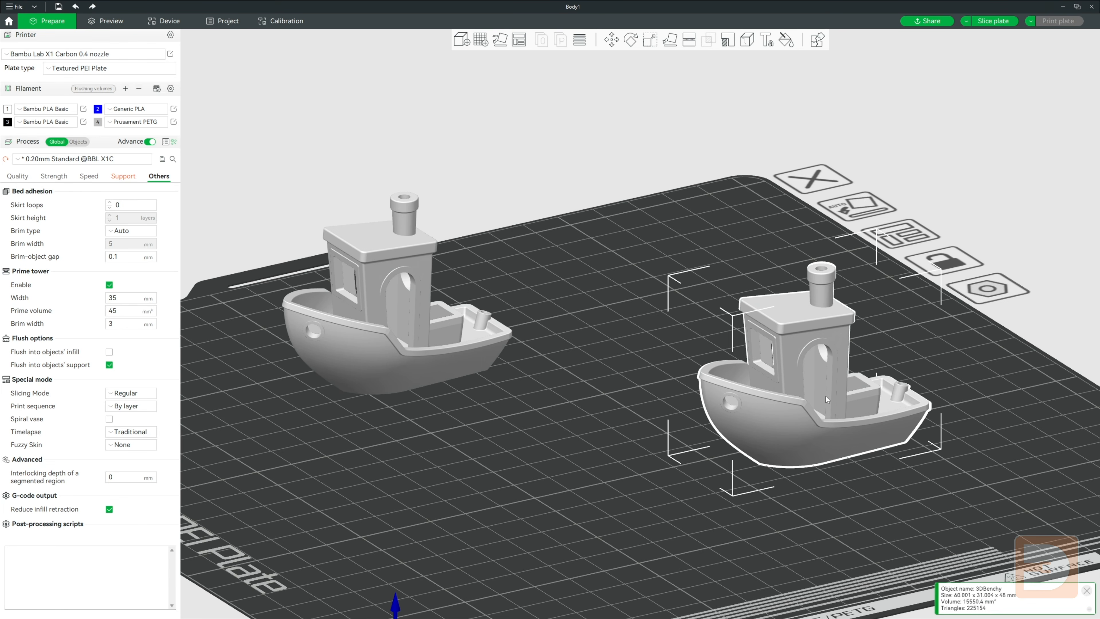
pyautogui.press('Delete')
pyautogui.moveTo(435, 340); pyautogui.dragTo(678, 383)
pyautogui.click(630, 328)
pyautogui.press('Delete')
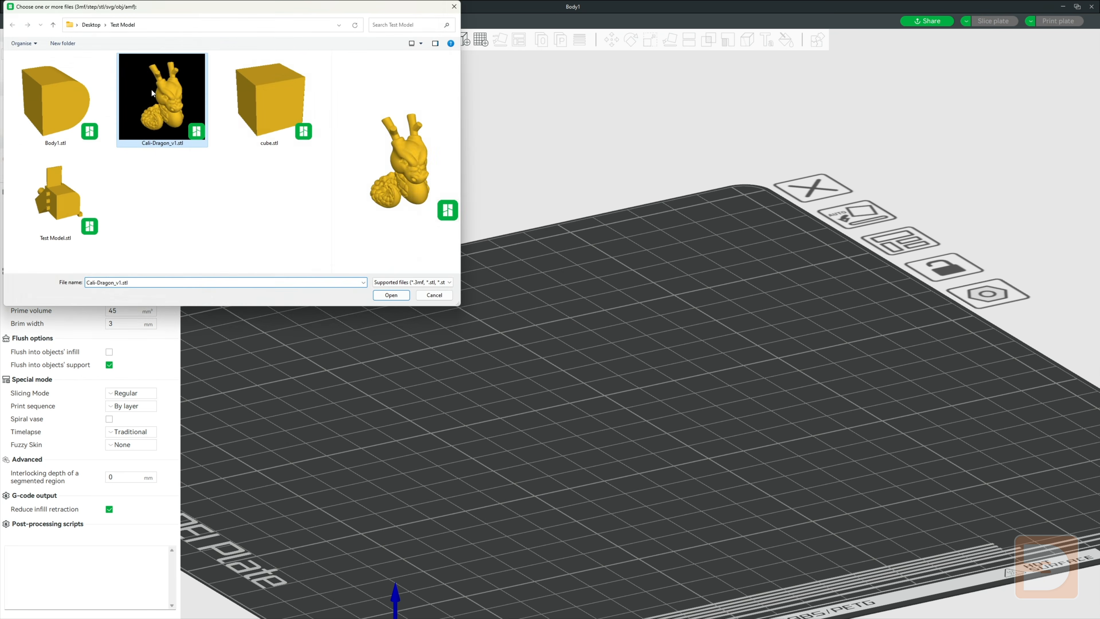
pyautogui.doubleClick(151, 89)
pyautogui.press('0')
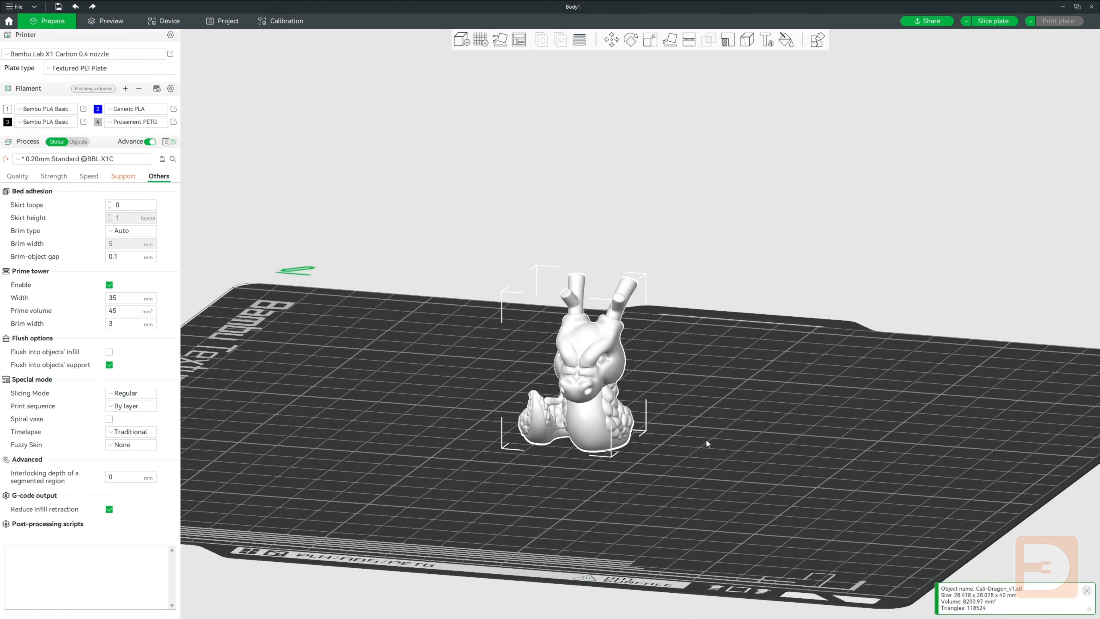
# Start colour painting on the dragon and change the colour of filament 2 to red
pyautogui.click(787, 40)
pyautogui.click(804, 70)
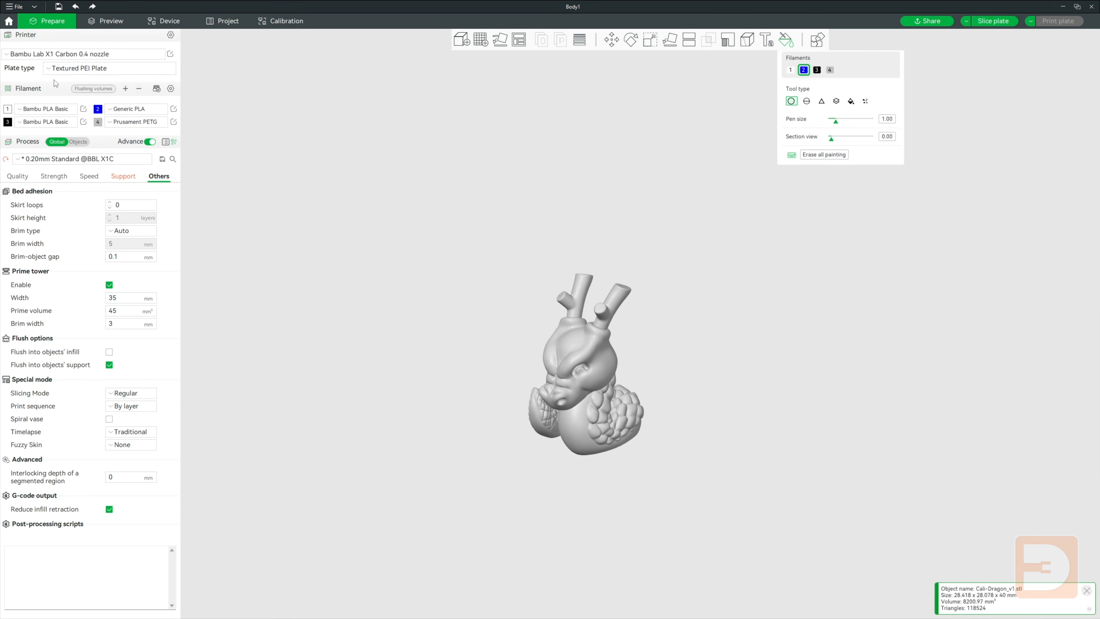
pyautogui.click(98, 110)
pyautogui.click(15, 39)
pyautogui.click(26, 134)
# Paint both of the dragon's eyes with red filament 2 using the circle brush at pen size 1.00
pyautogui.scroll(10, 653, 385)
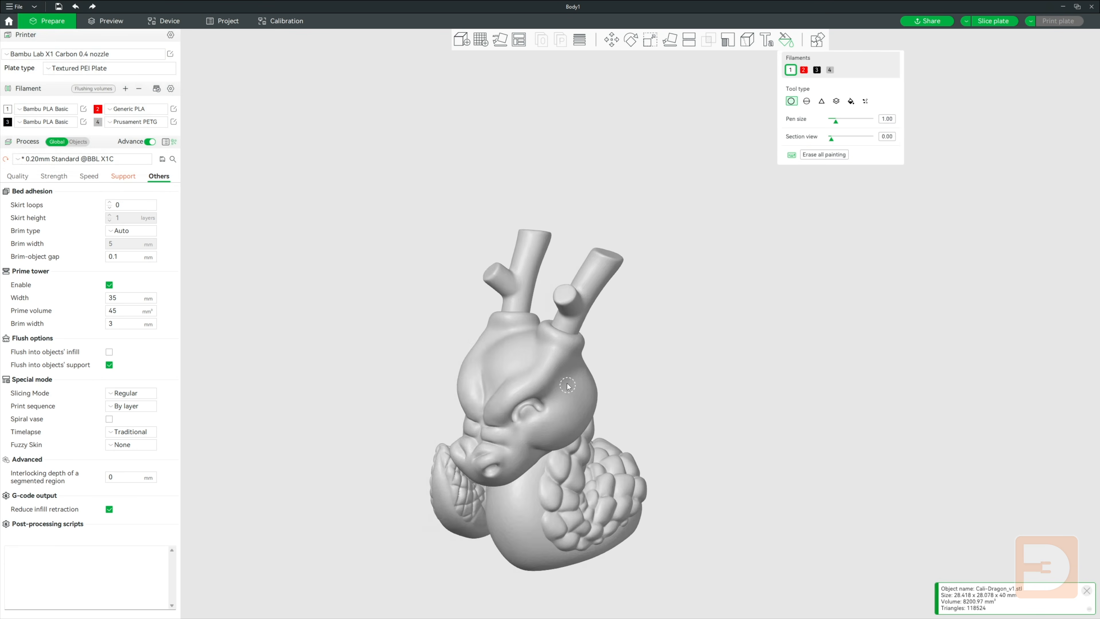
pyautogui.moveTo(535, 486); pyautogui.dragTo(639, 286, button='middle')
pyautogui.scroll(3, 640, 286)
pyautogui.scroll(5, 635, 152)
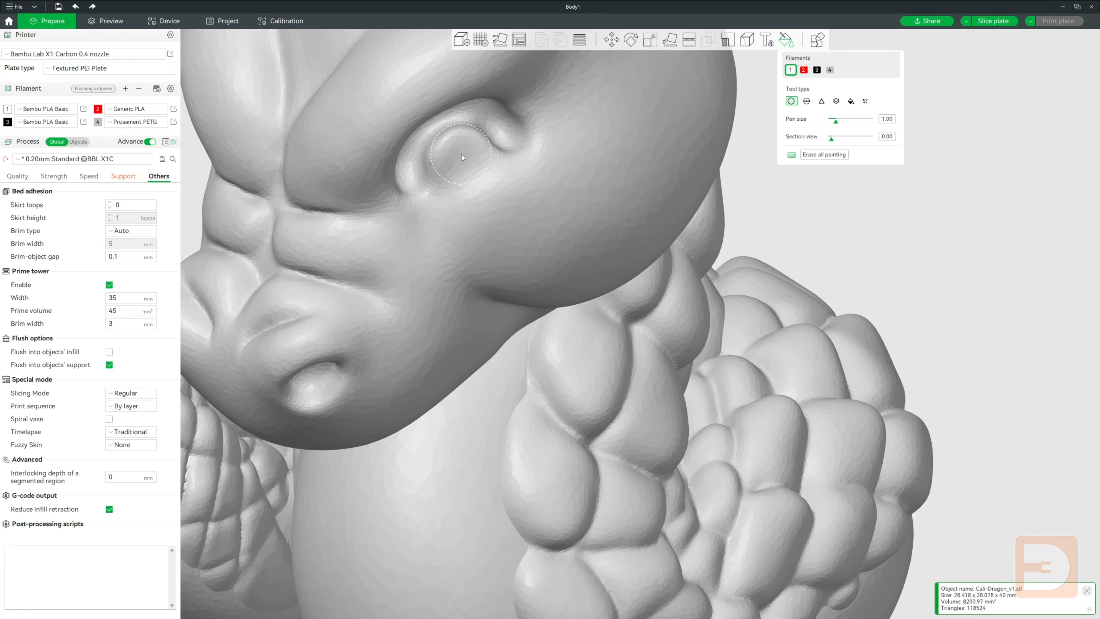
pyautogui.click(803, 70)
pyautogui.moveTo(449, 130); pyautogui.dragTo(434, 174)
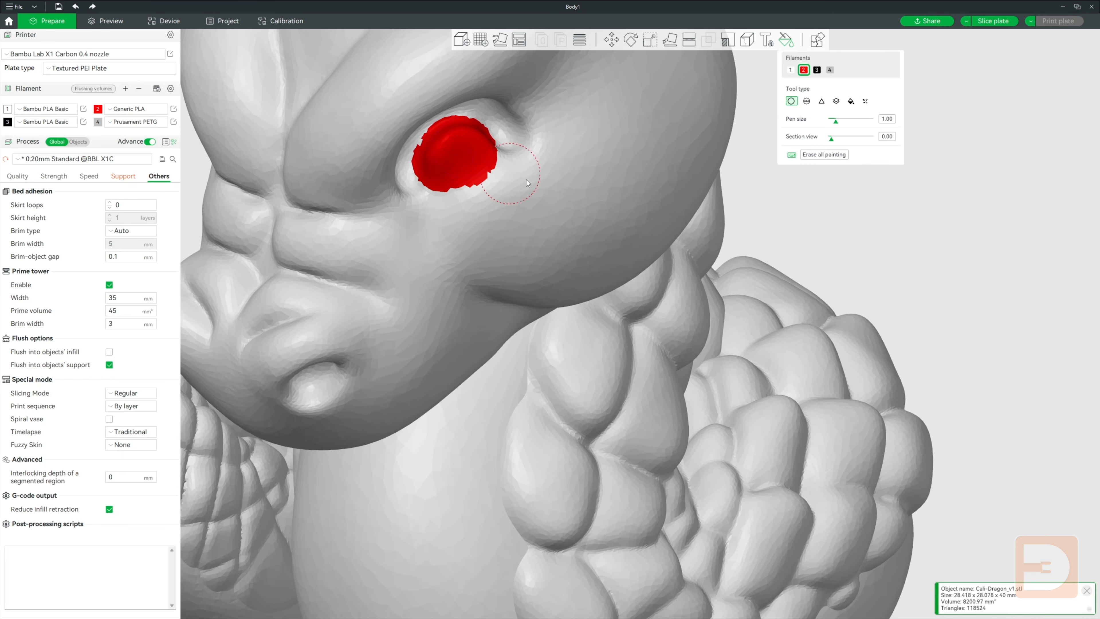
pyautogui.scroll(-5, 900, 241)
pyautogui.moveTo(901, 241); pyautogui.dragTo(940, 241)
pyautogui.moveTo(581, 191); pyautogui.dragTo(589, 208)
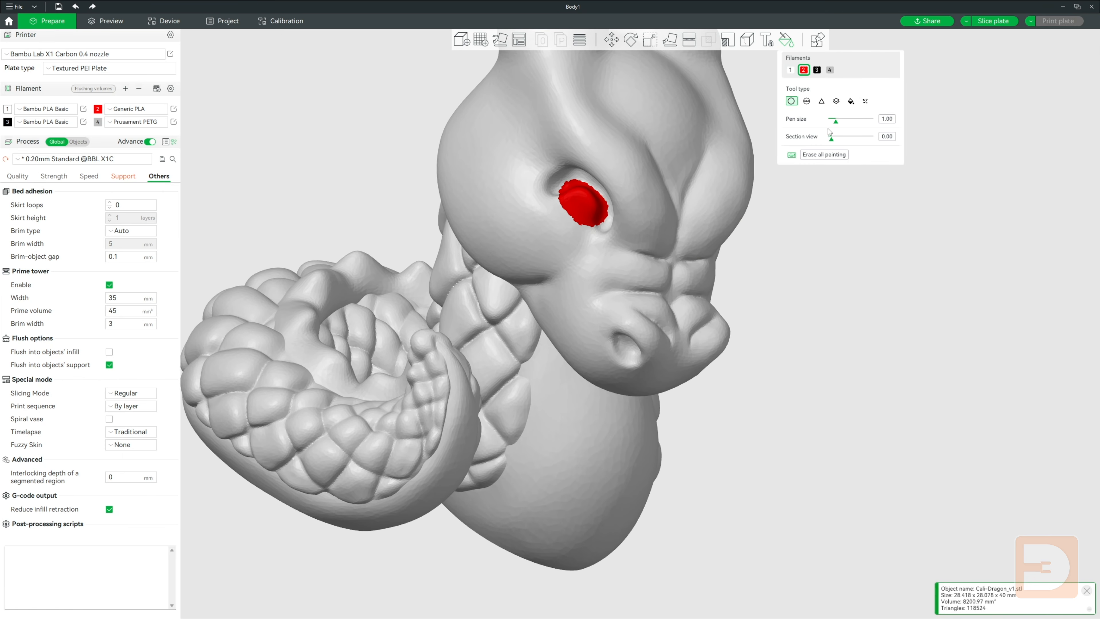
# Slice the painted dragon and examine the red regions inside the head at layer 115
pyautogui.click(994, 21)
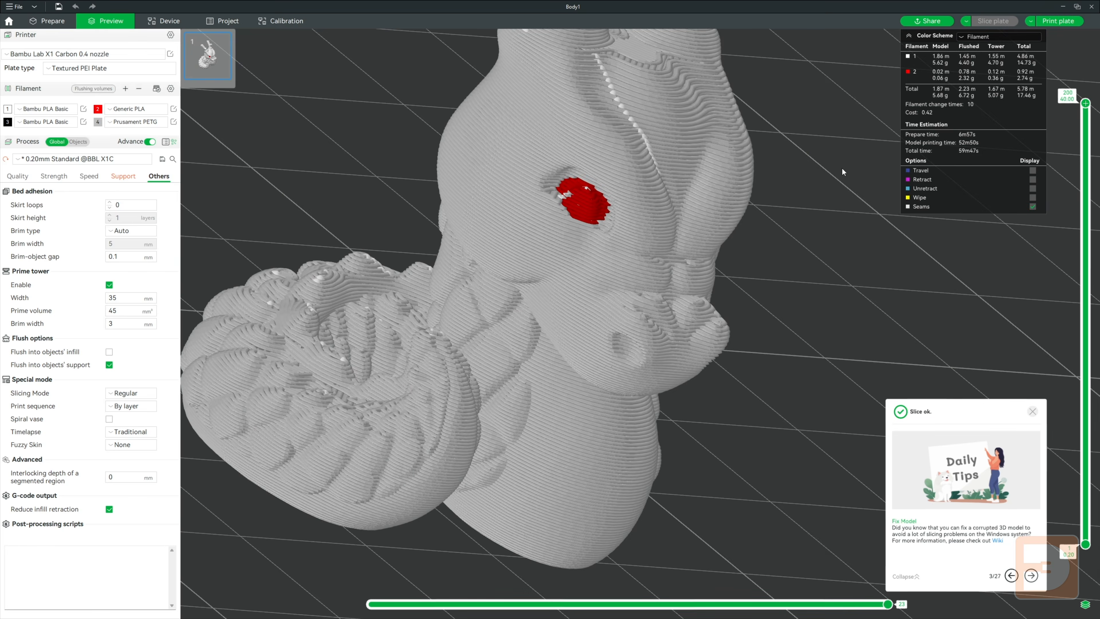
pyautogui.scroll(-3, 841, 167)
pyautogui.moveTo(1086, 103); pyautogui.dragTo(1086, 289)
pyautogui.scroll(4, 476, 267)
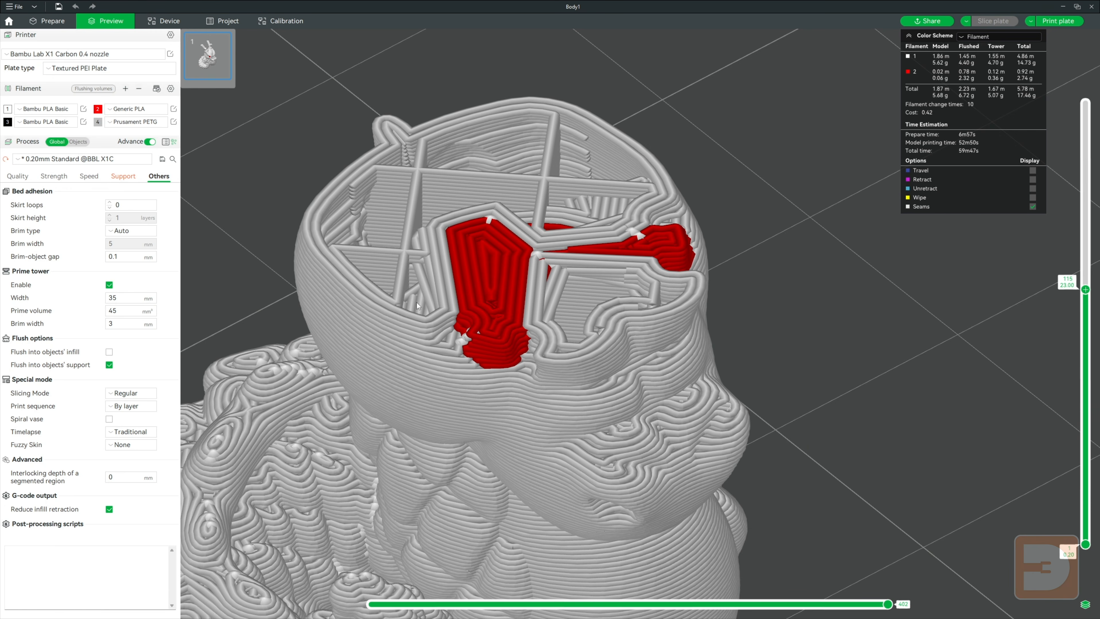
# Reslice the dragon with an interlocking depth of a segmented region of 1 mm, and examine the layers through the eyes
pyautogui.moveTo(123, 478); pyautogui.dragTo(100, 478)
pyautogui.write('1')
pyautogui.click(804, 273)
pyautogui.scroll(-1, 1084, 289)
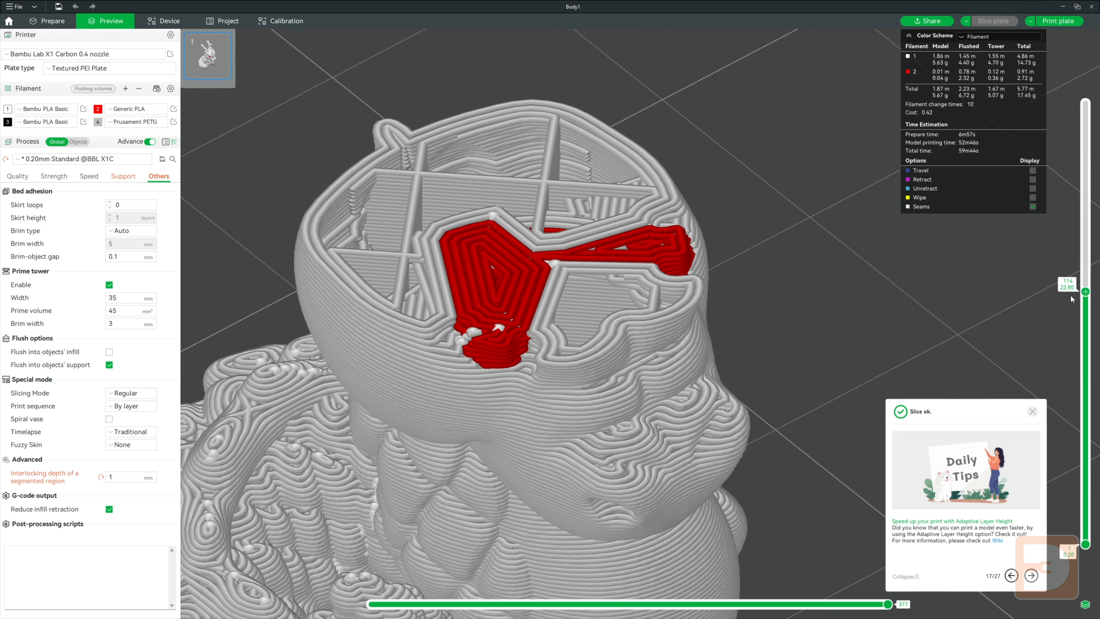
pyautogui.press('Up')
pyautogui.press('Up')
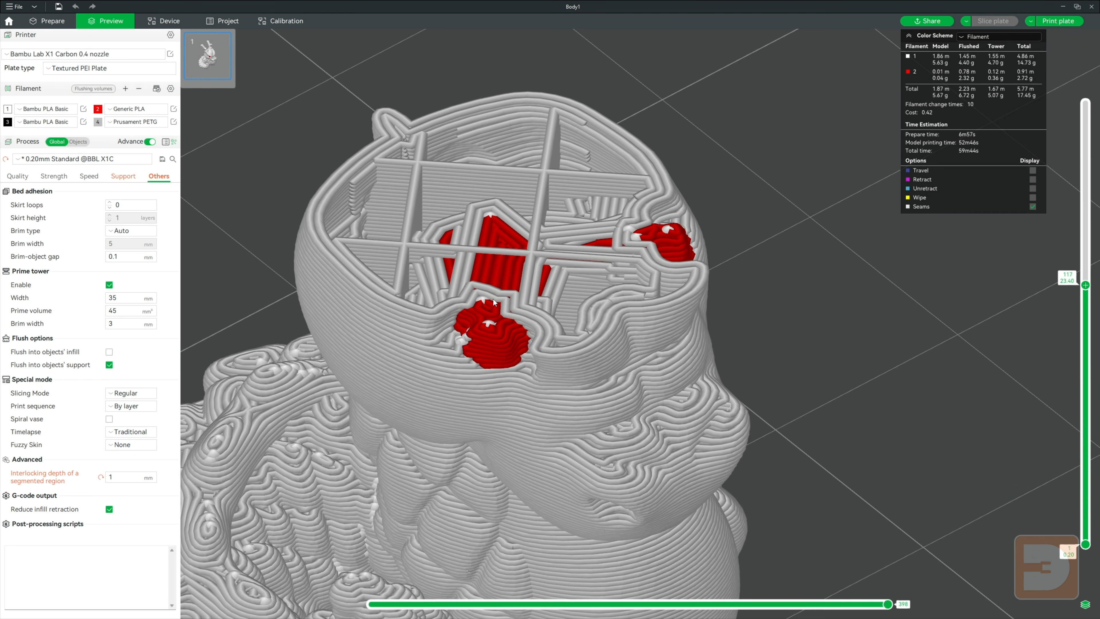
pyautogui.press('Up')
pyautogui.press('Up')
pyautogui.press('Up')
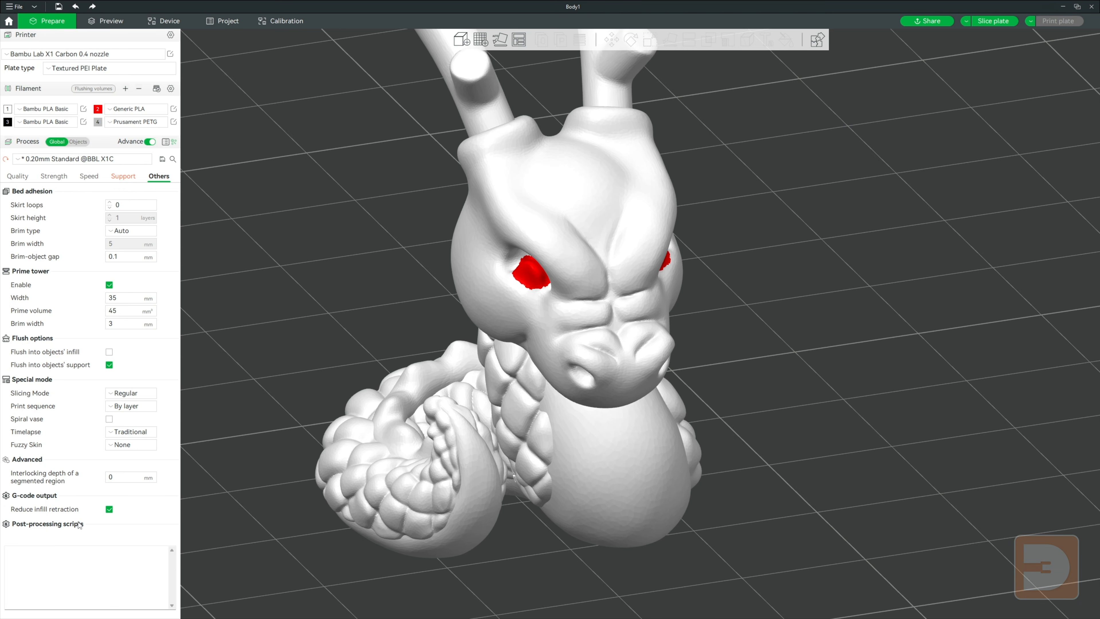
pyautogui.click(47, 568)
pyautogui.scroll(-6, 364, 434)
pyautogui.moveTo(406, 377); pyautogui.dragTo(363, 368)
pyautogui.scroll(-5, 361, 366)
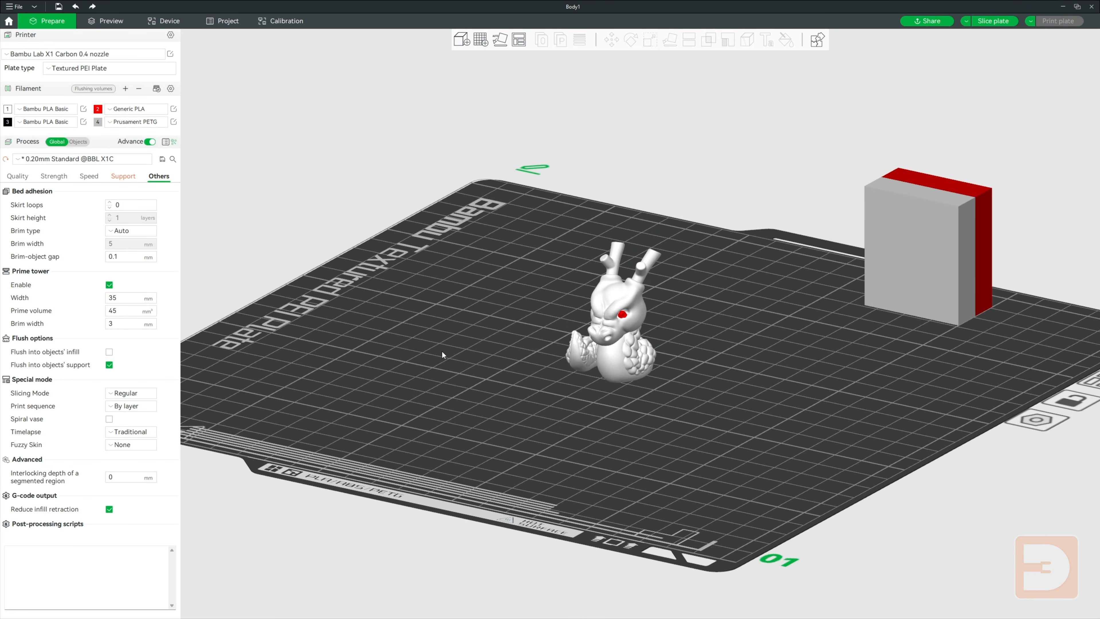